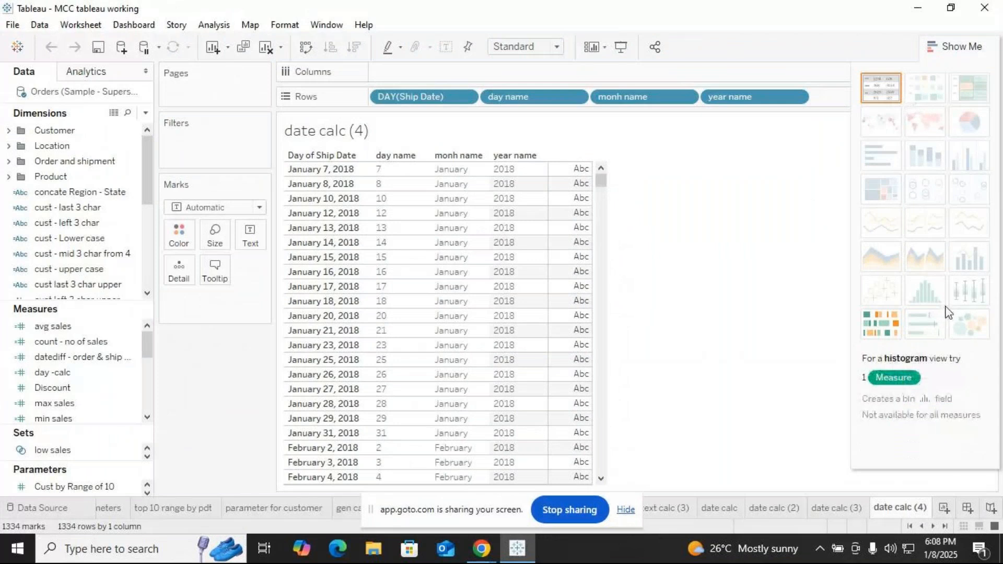
Switch to the GoTo Meeting window, hide the screen-sharing notice, and return to the Tableau workbook.
key(alt+Tab)
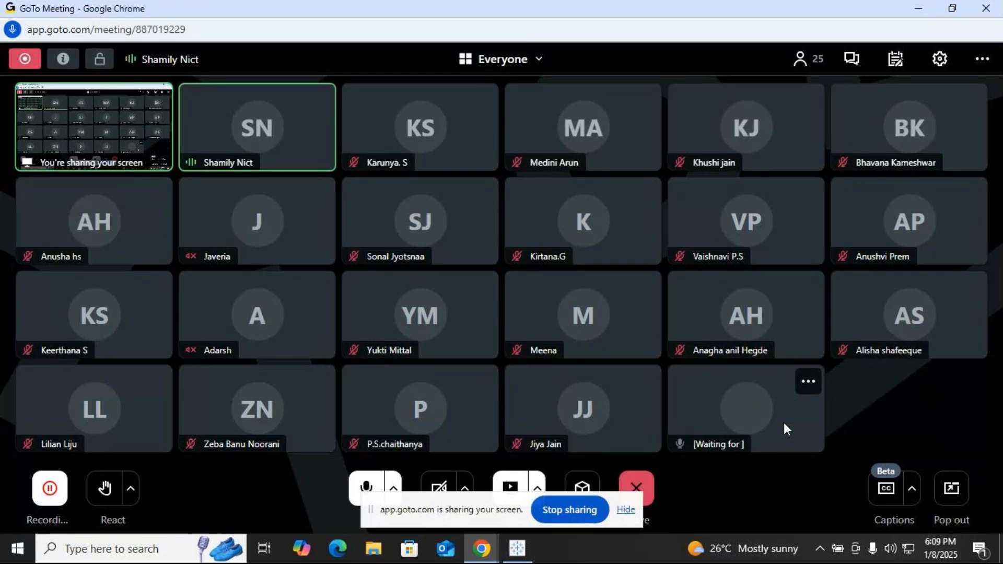
click(626, 510)
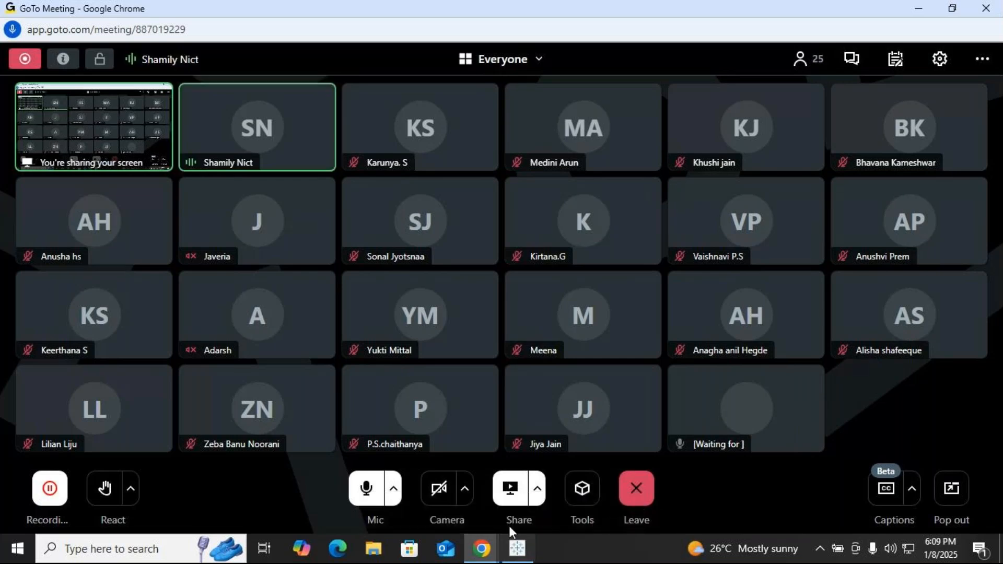
click(514, 550)
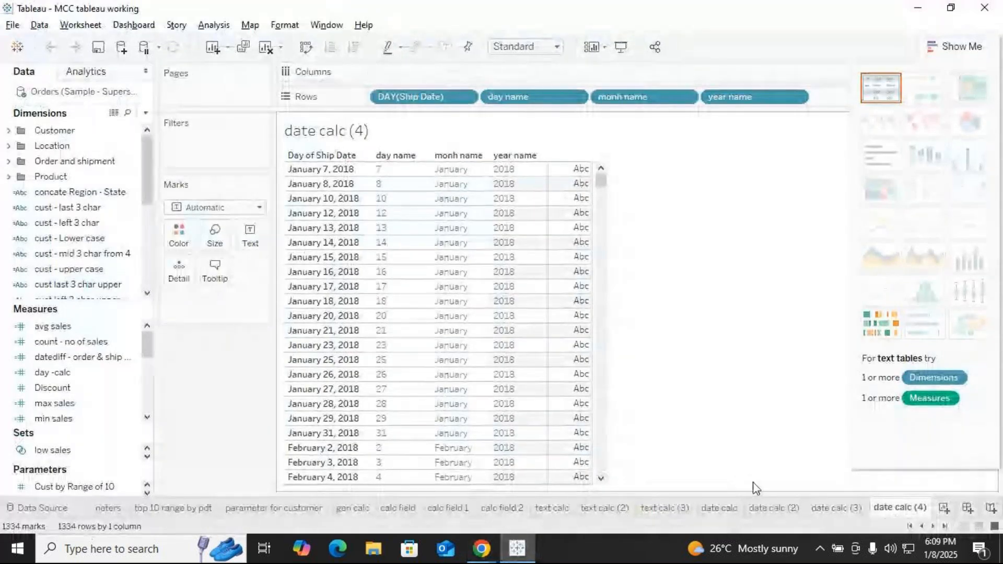
Create a new blank worksheet and hide the chart suggestions.
click(944, 507)
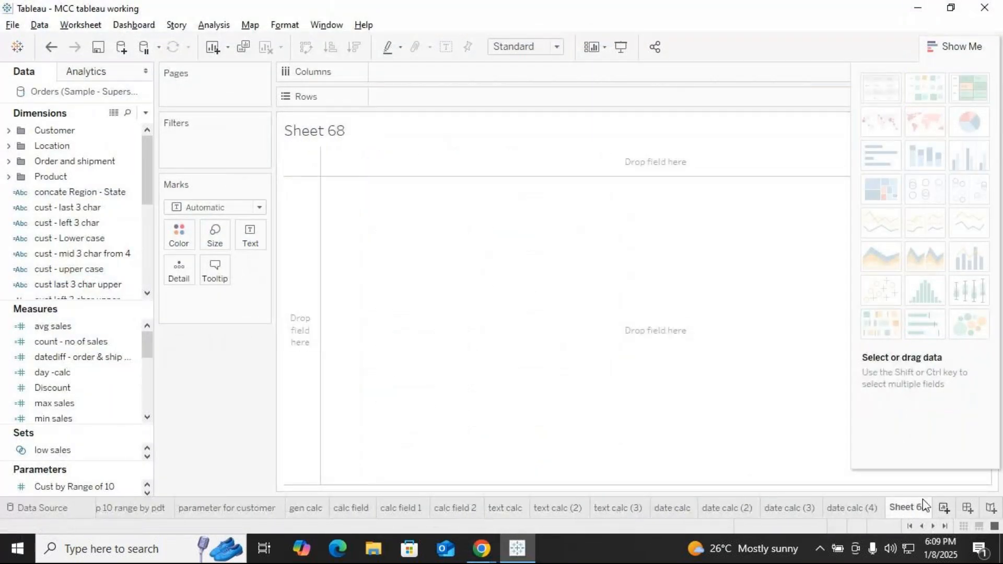
click(957, 47)
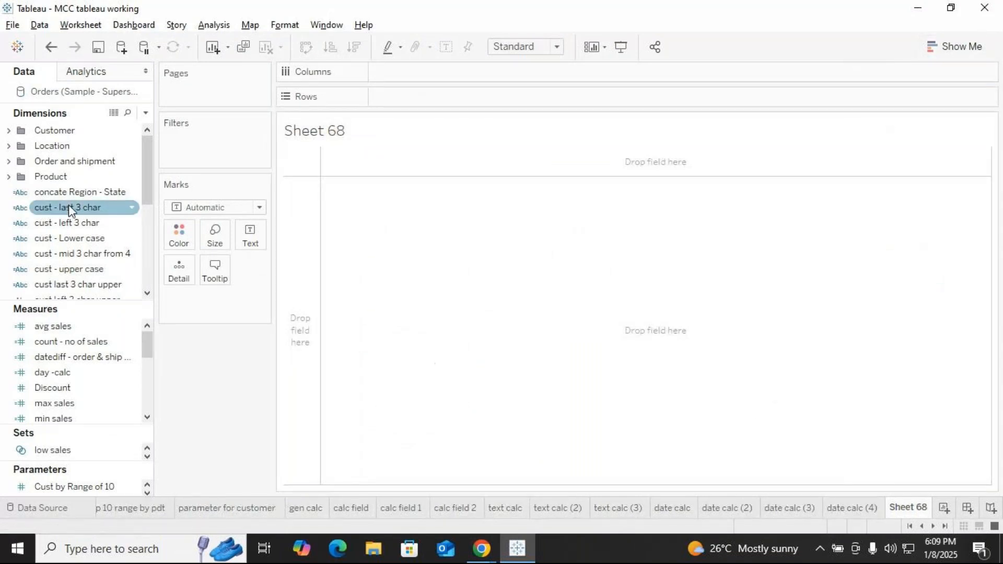
click(8, 177)
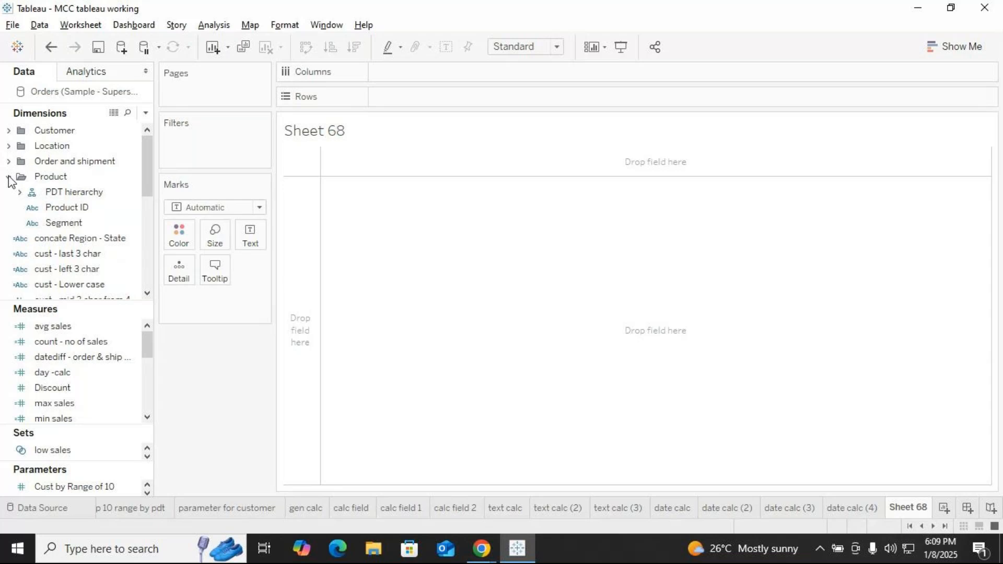
click(9, 181)
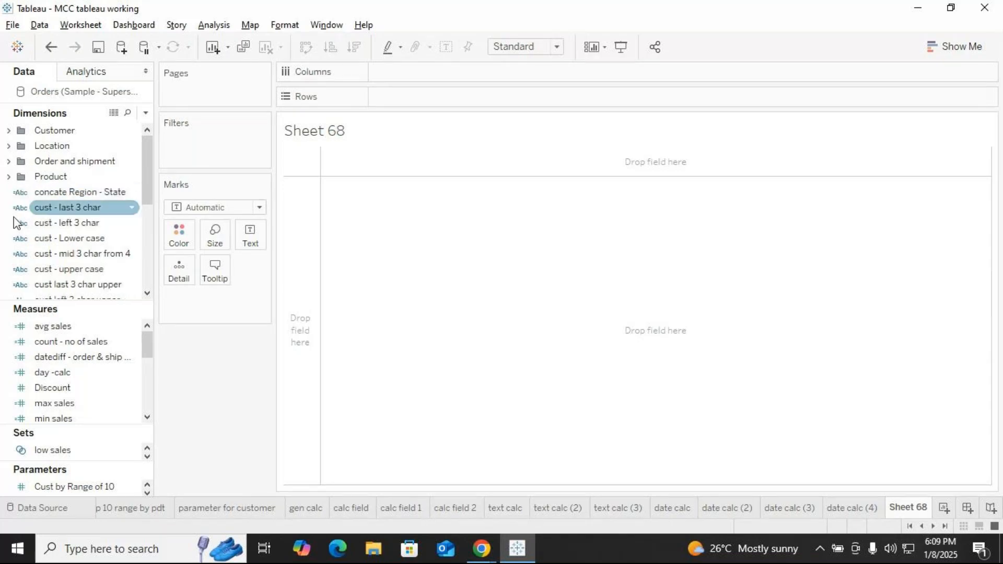
scroll(16, 221, down, 5)
scroll(15, 221, up, 5)
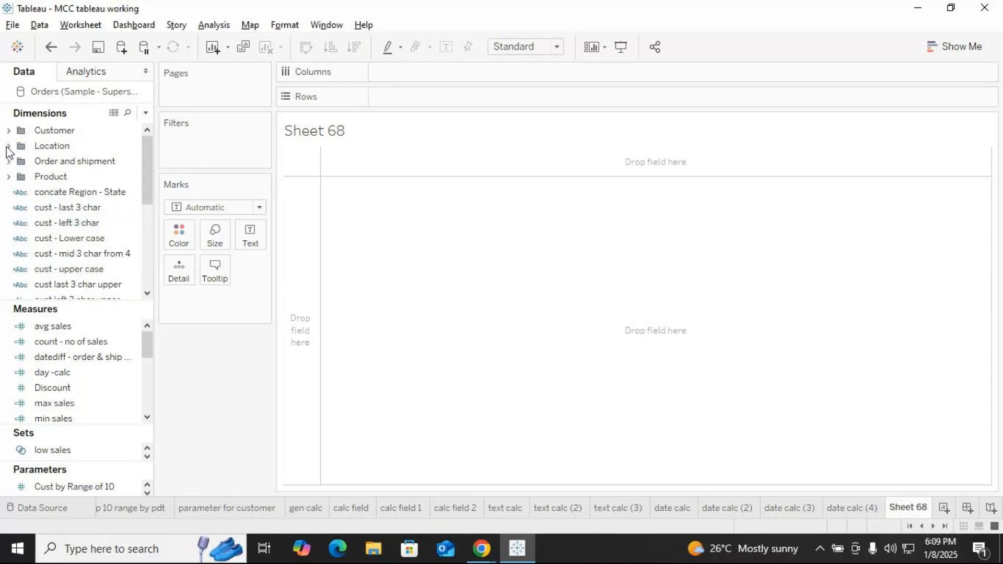
click(10, 147)
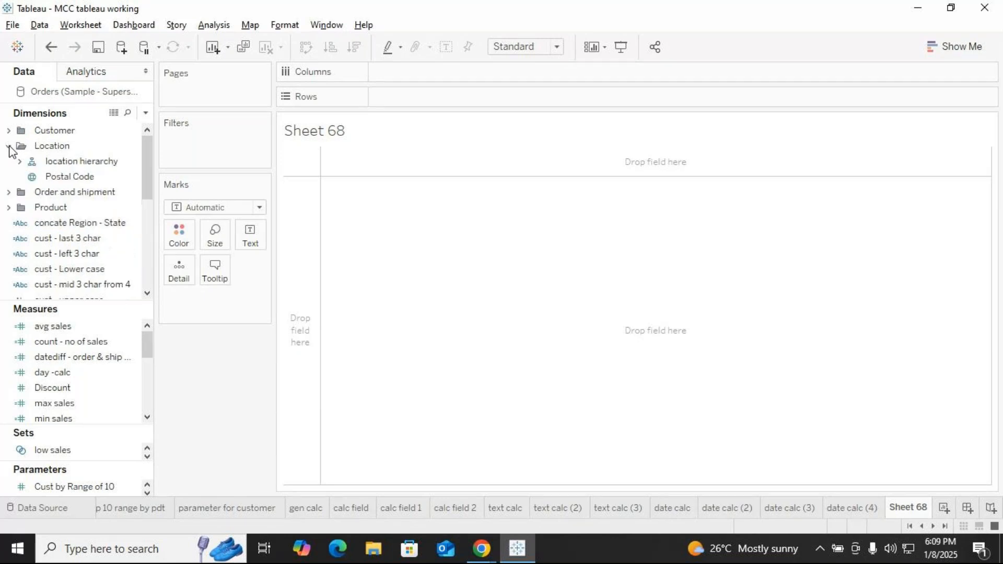
click(73, 162)
click(19, 162)
click(88, 193)
drag(90, 194, 390, 78)
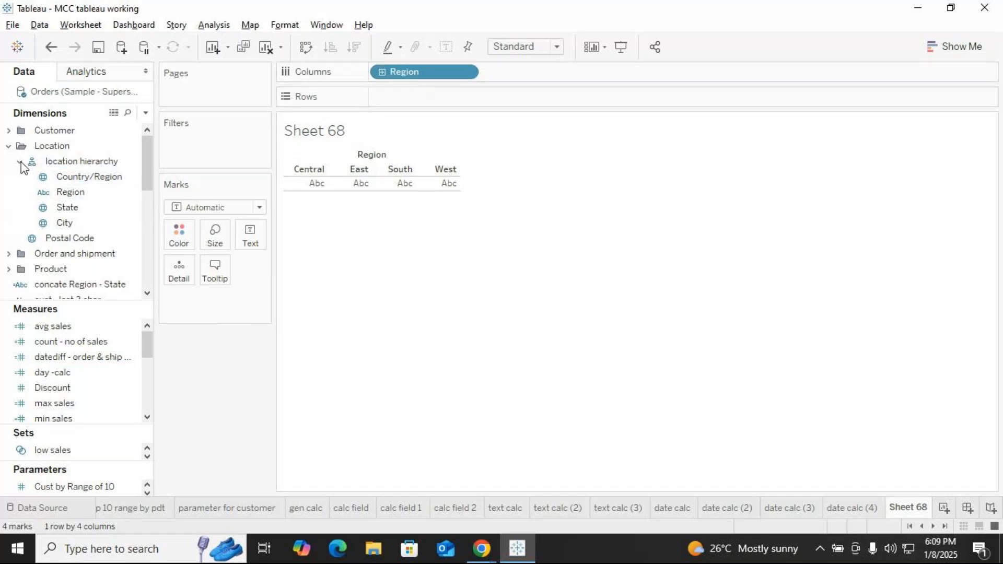
drag(443, 76, 255, 363)
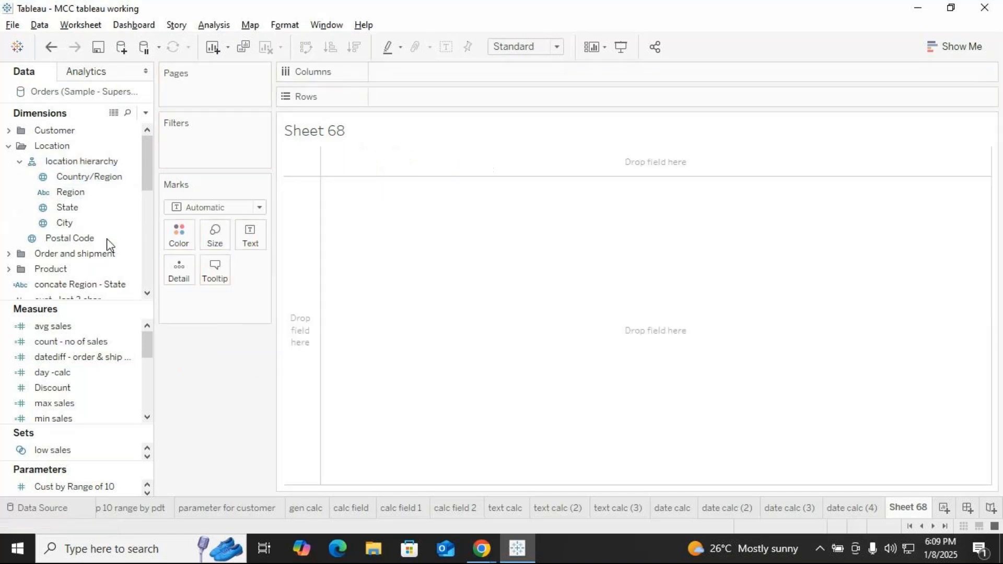
scroll(81, 235, down, 1)
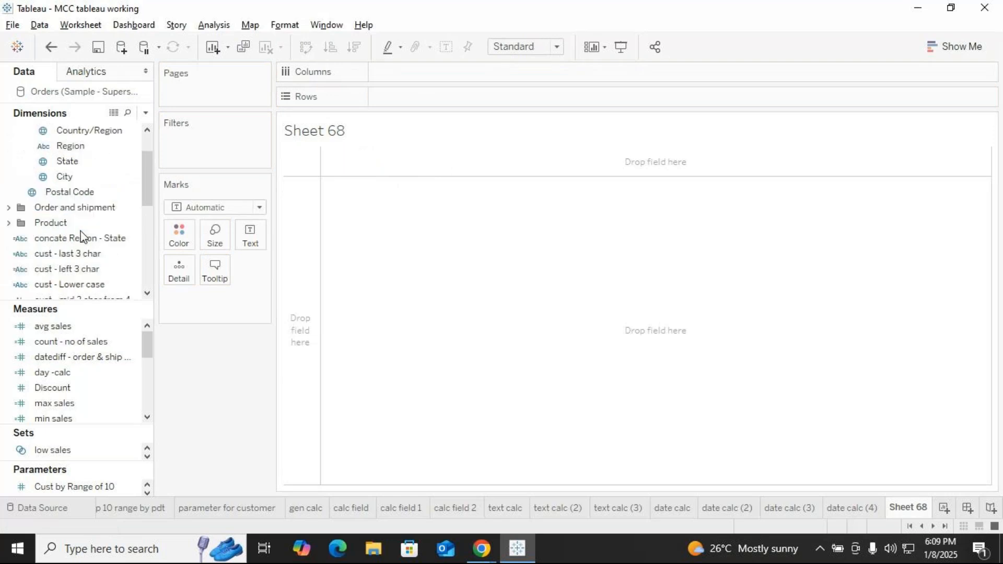
scroll(80, 235, up, 1)
click(20, 160)
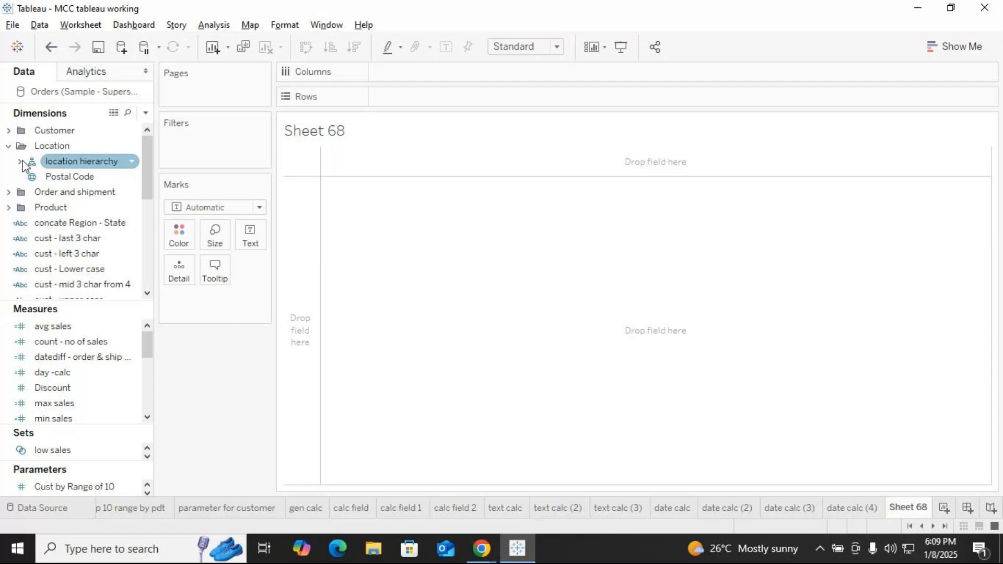
click(8, 146)
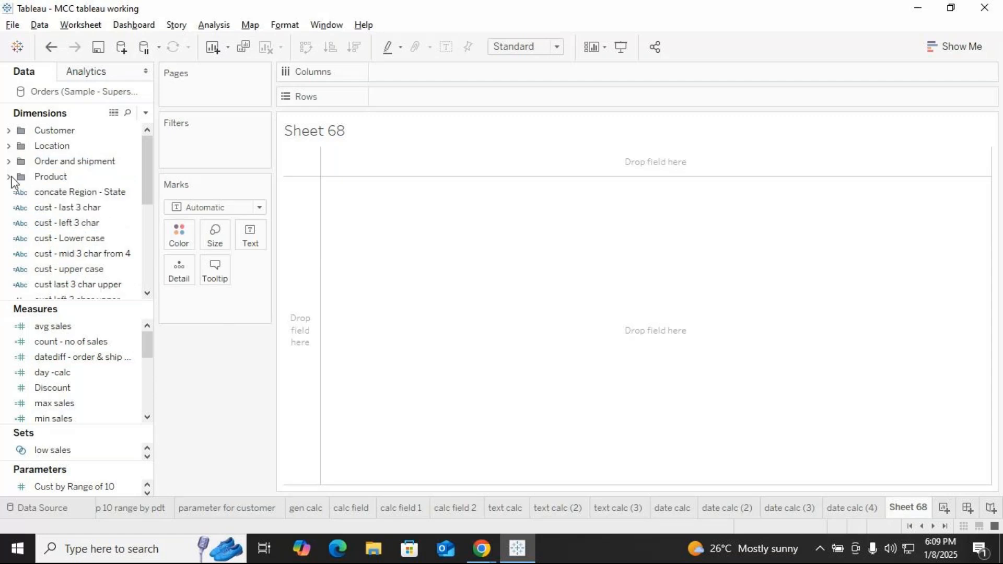
Chart Sales and Profit by Segment, with Segment in Columns and both measures in Rows.
click(9, 177)
mouse_move(65, 222)
mouse_down()
mouse_move(389, 101)
mouse_move(397, 54)
mouse_move(403, 73)
mouse_up()
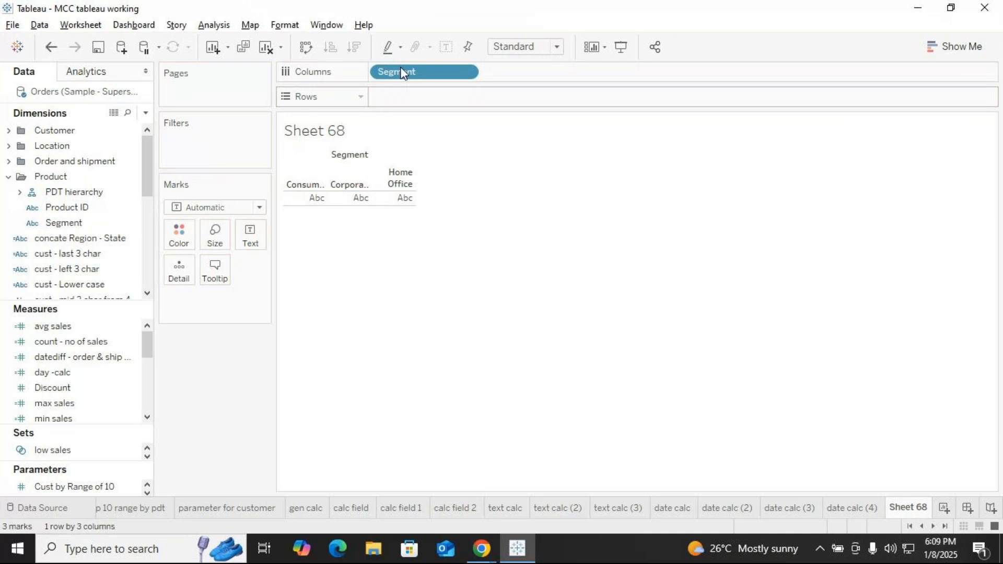
click(89, 389)
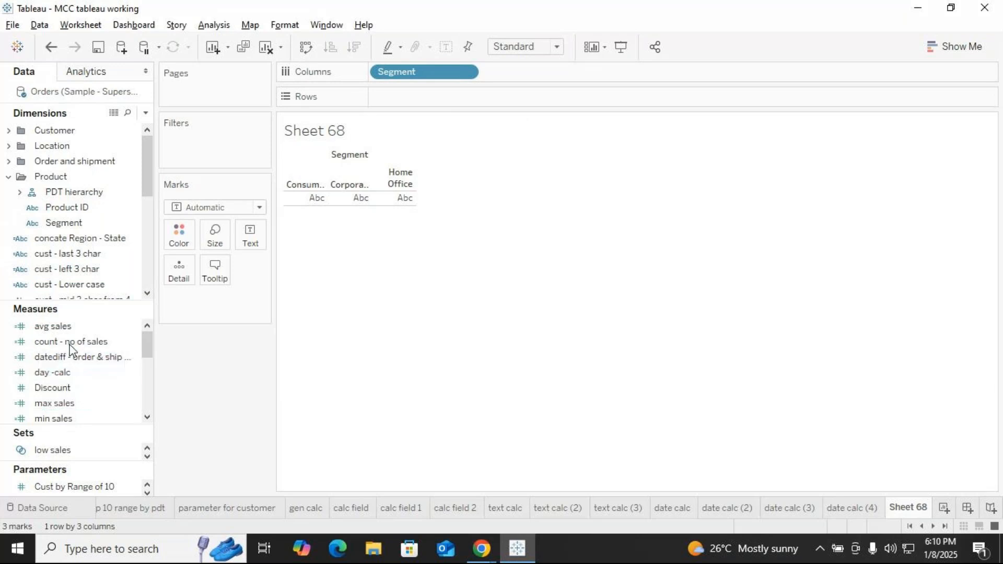
scroll(72, 345, down, 5)
drag(70, 357, 124, 339)
mouse_move(62, 327)
mouse_down()
mouse_move(453, 184)
mouse_move(519, 103)
mouse_up()
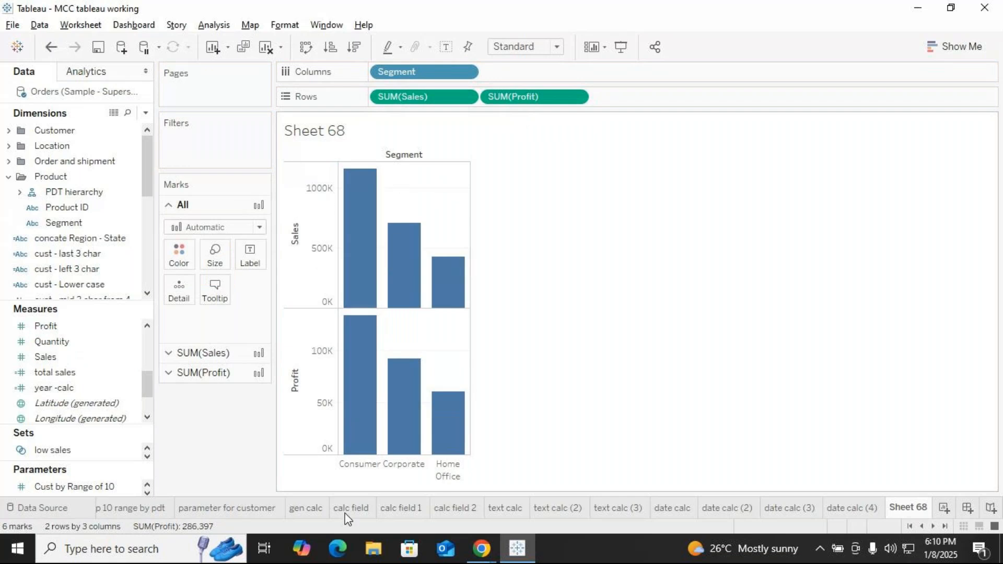
Convert the Segment chart to side-by-side bars, try stacked bars, and restore the side-by-side version.
click(963, 46)
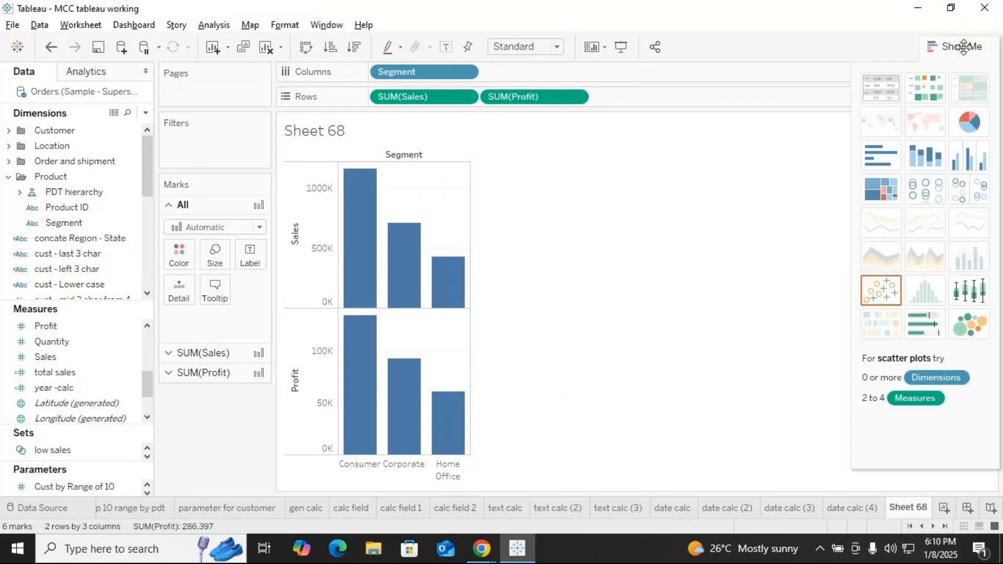
click(980, 159)
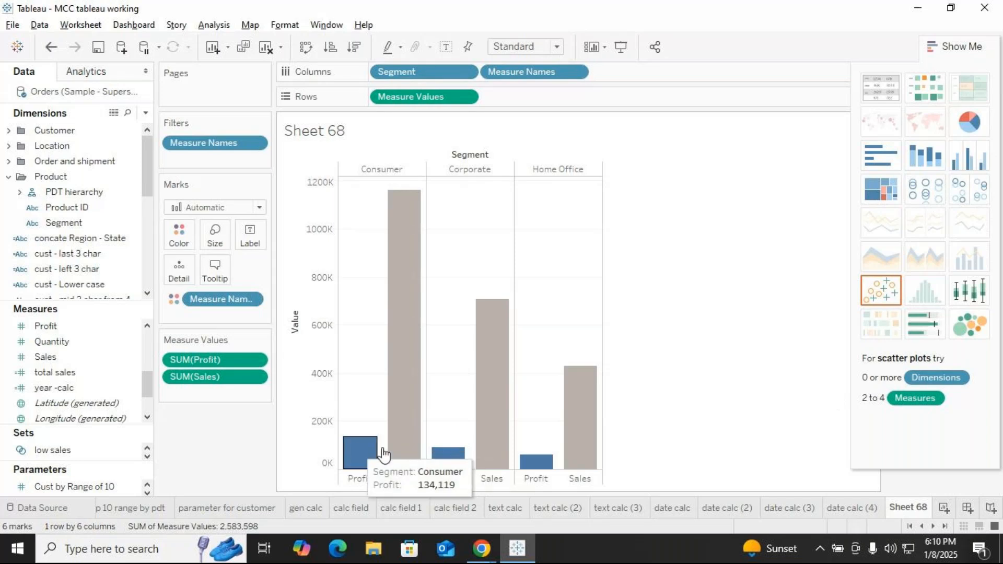
mouse_move(412, 455)
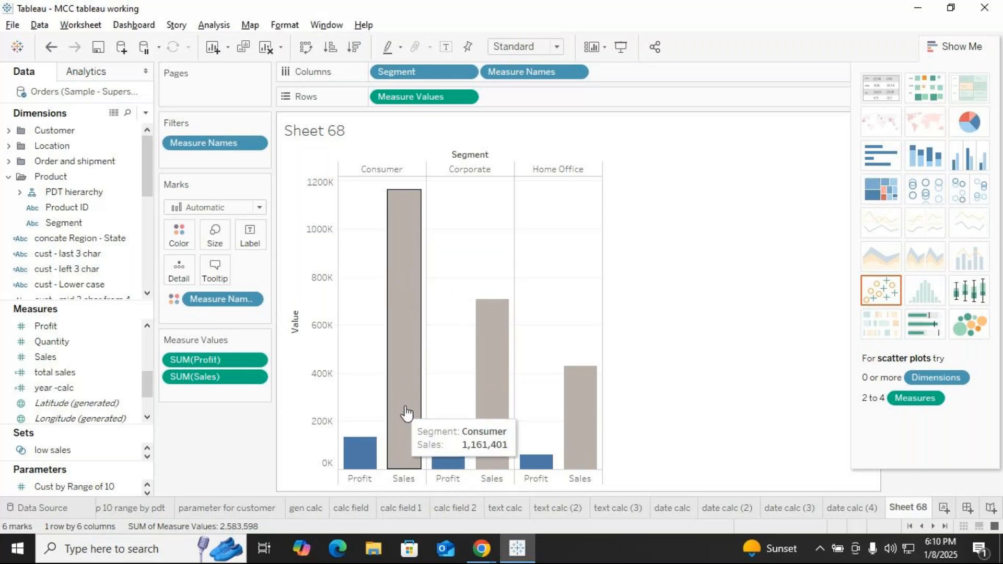
click(933, 151)
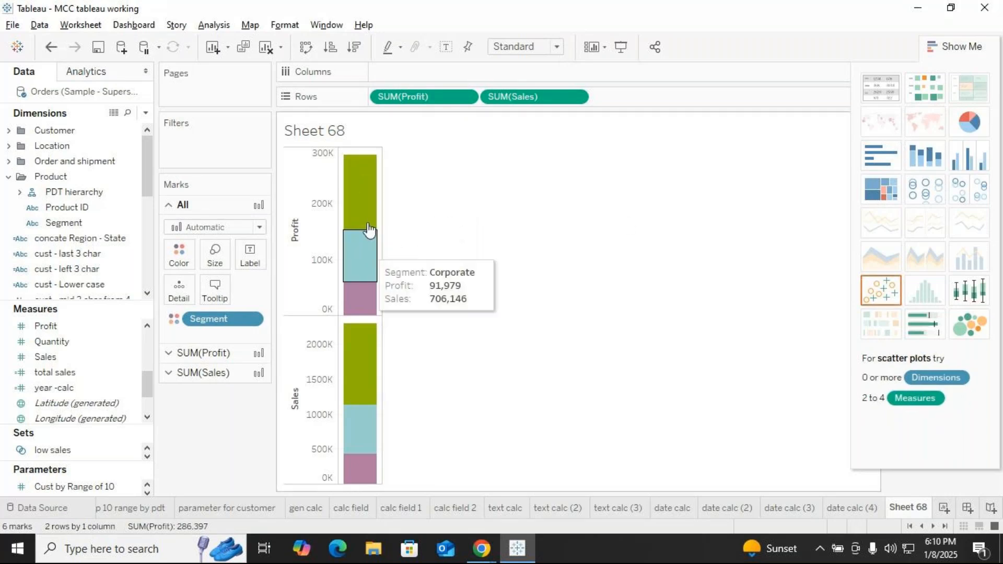
click(966, 160)
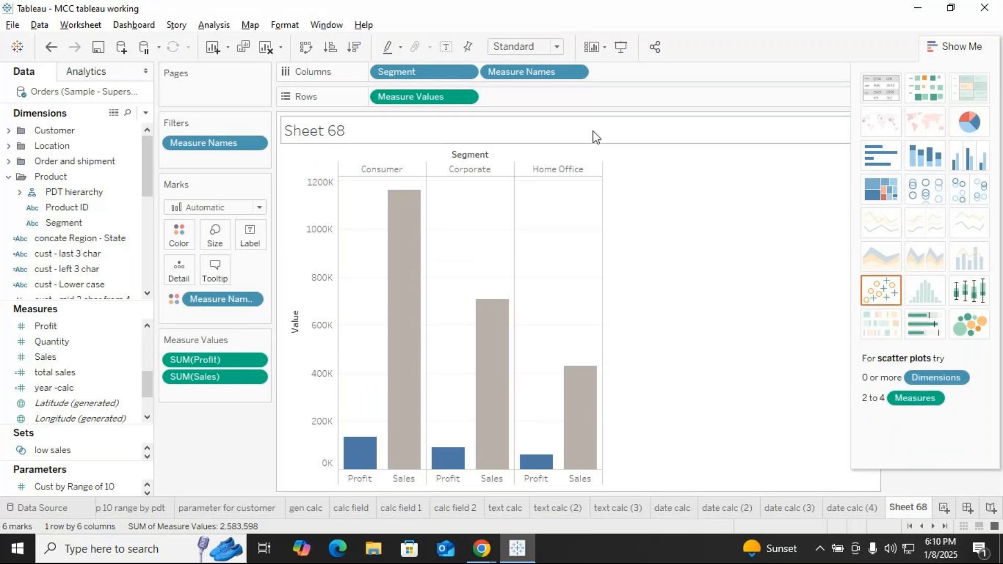
Clear the worksheet and chart Sales and Profit by Ship Mode, with Ship Mode in Columns and both measures in Rows.
click(265, 47)
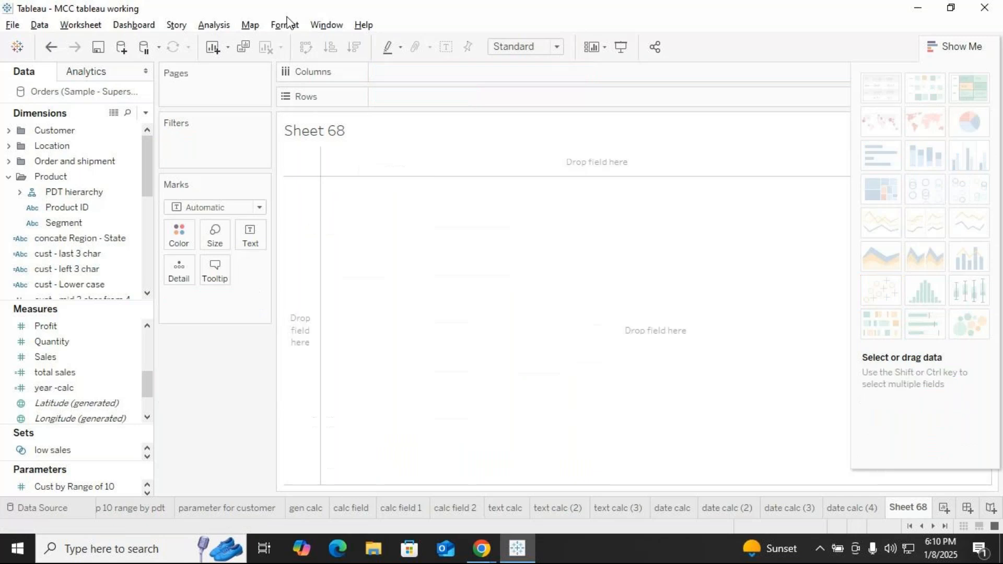
click(9, 178)
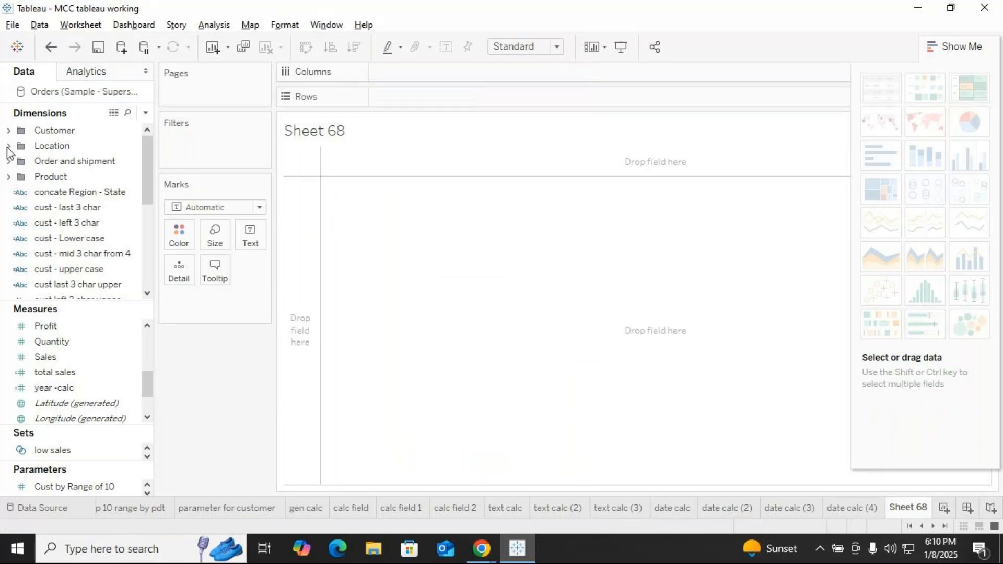
click(9, 161)
click(58, 223)
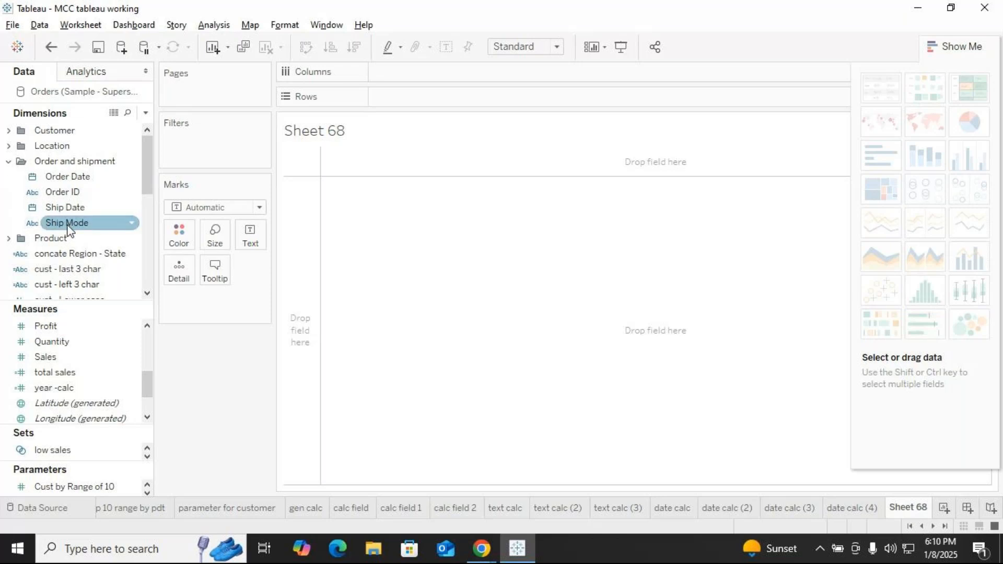
drag(68, 230, 422, 83)
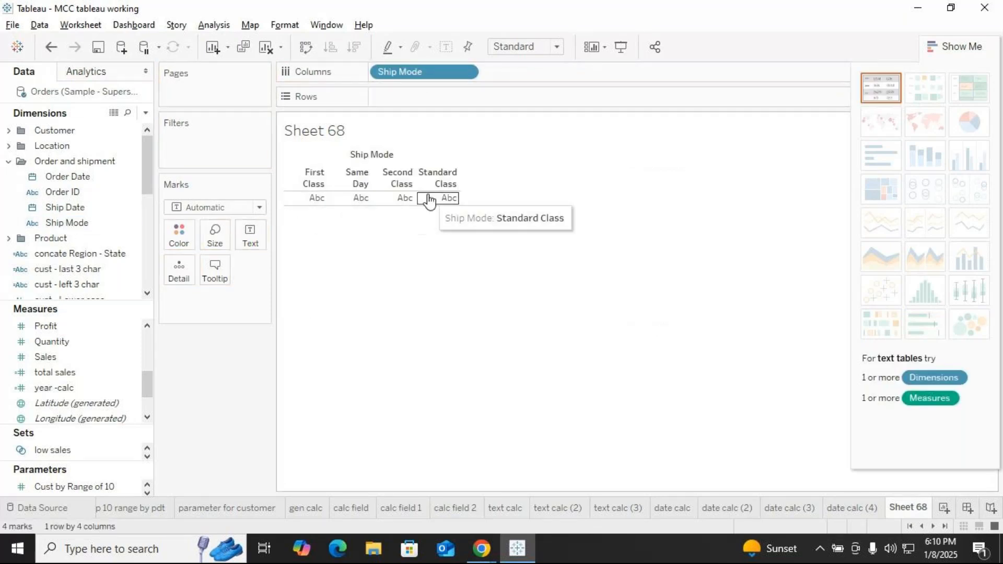
drag(43, 356, 401, 98)
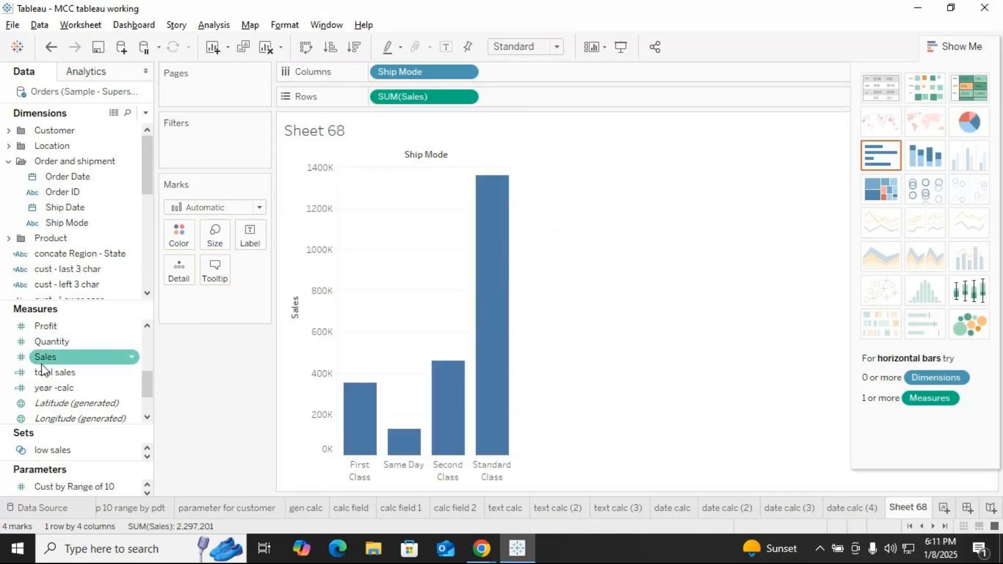
drag(52, 329, 523, 99)
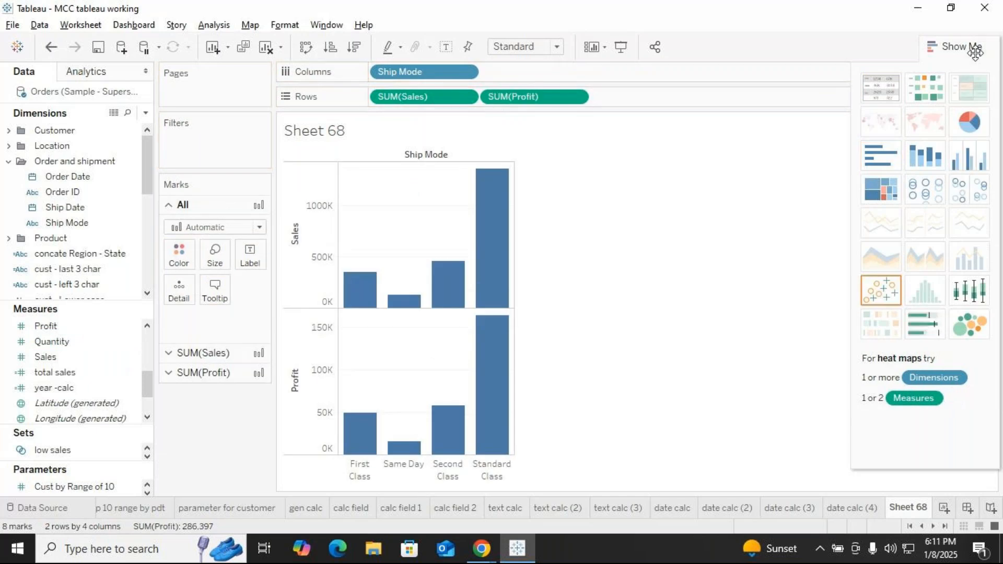
click(975, 51)
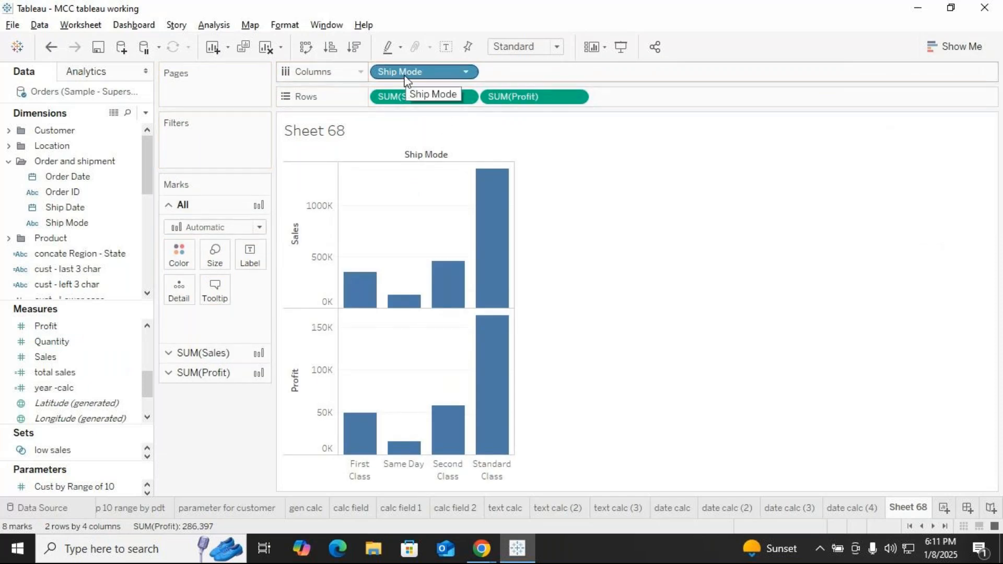
Combine Profit with Sales in one Ship Mode chart by making Profit a dual axis.
click(577, 98)
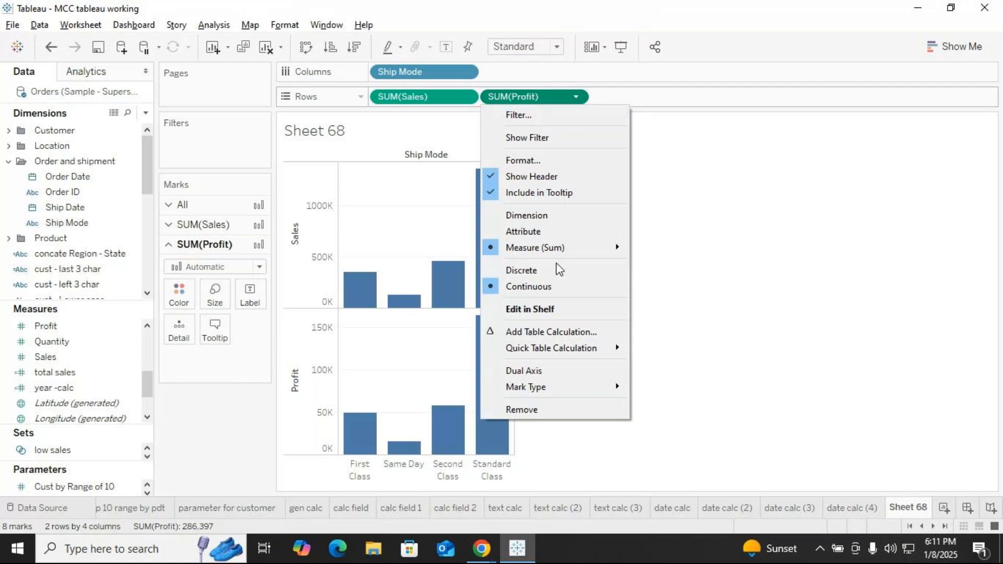
click(716, 347)
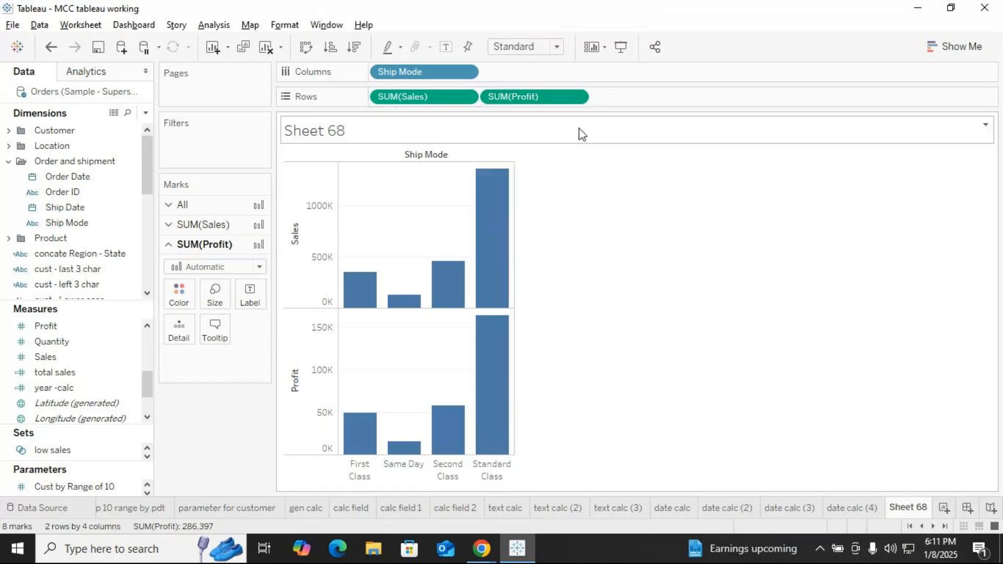
click(575, 98)
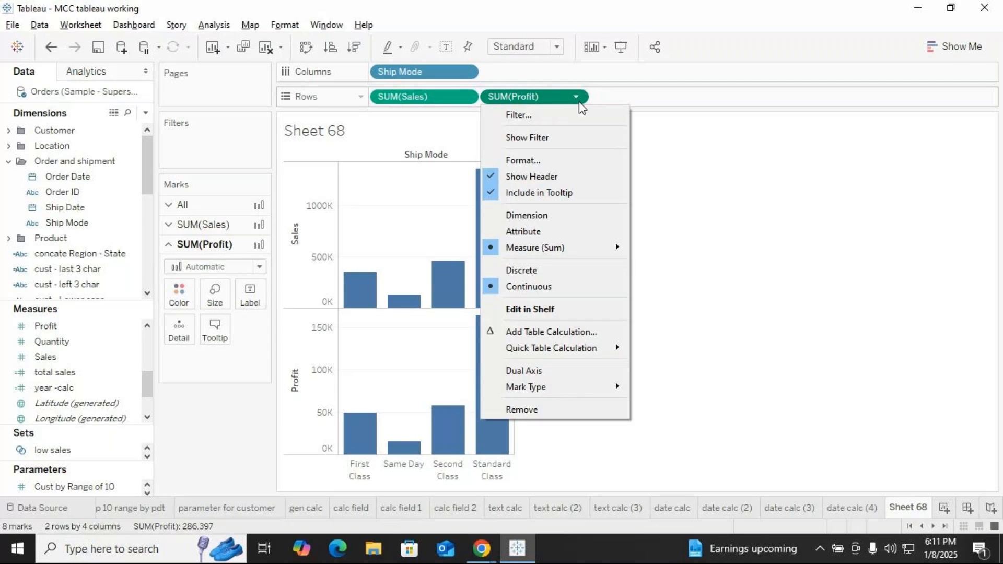
click(524, 370)
mouse_move(361, 387)
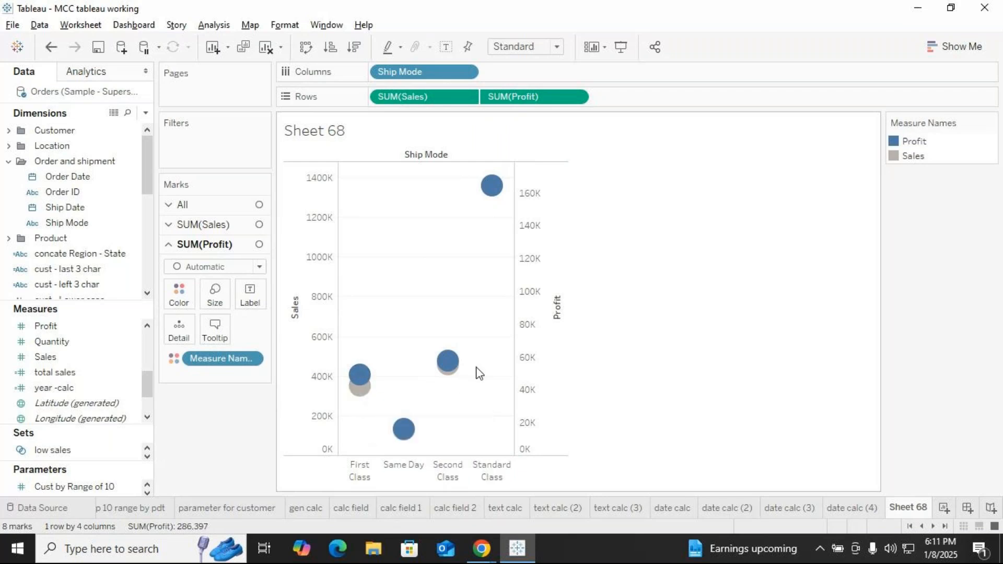
mouse_move(499, 183)
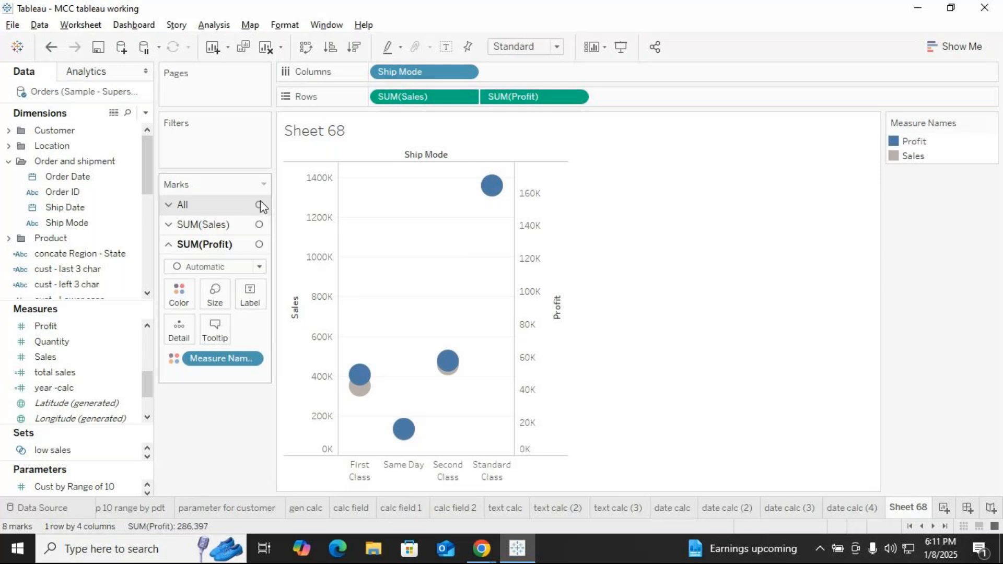
Change the mark type of both Sales and Profit from Automatic to Bar in the dual-axis chart.
click(574, 98)
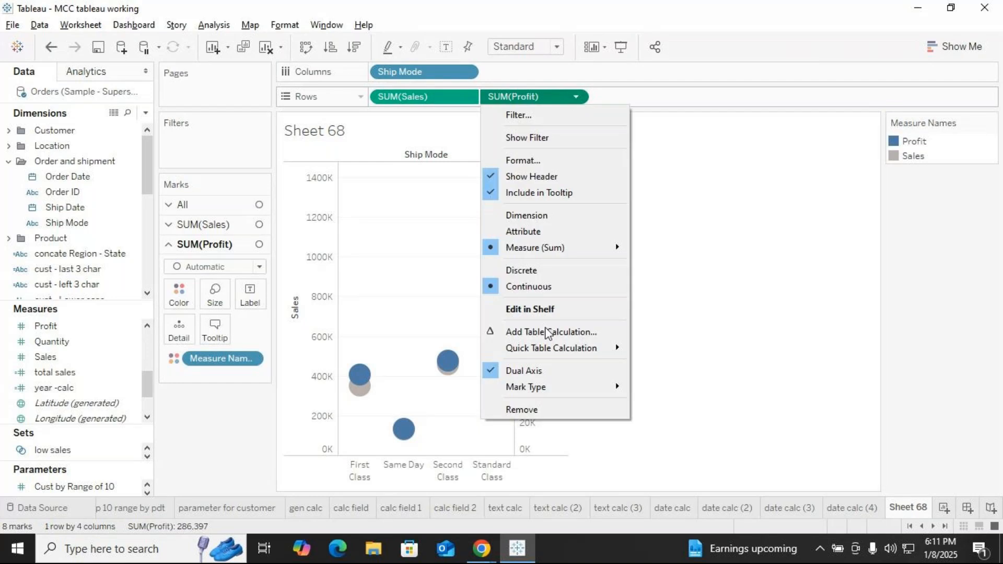
click(531, 372)
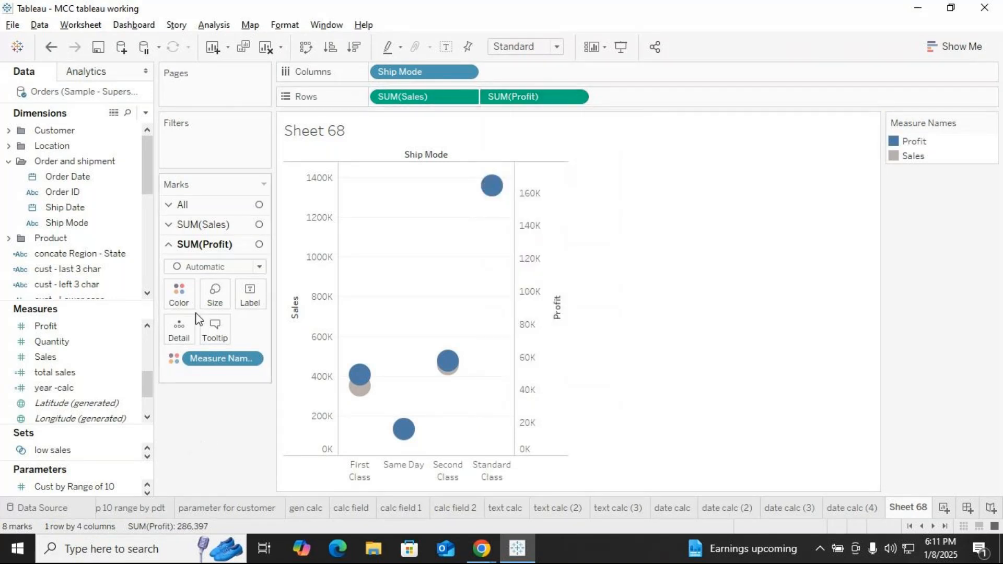
click(193, 205)
mouse_move(360, 389)
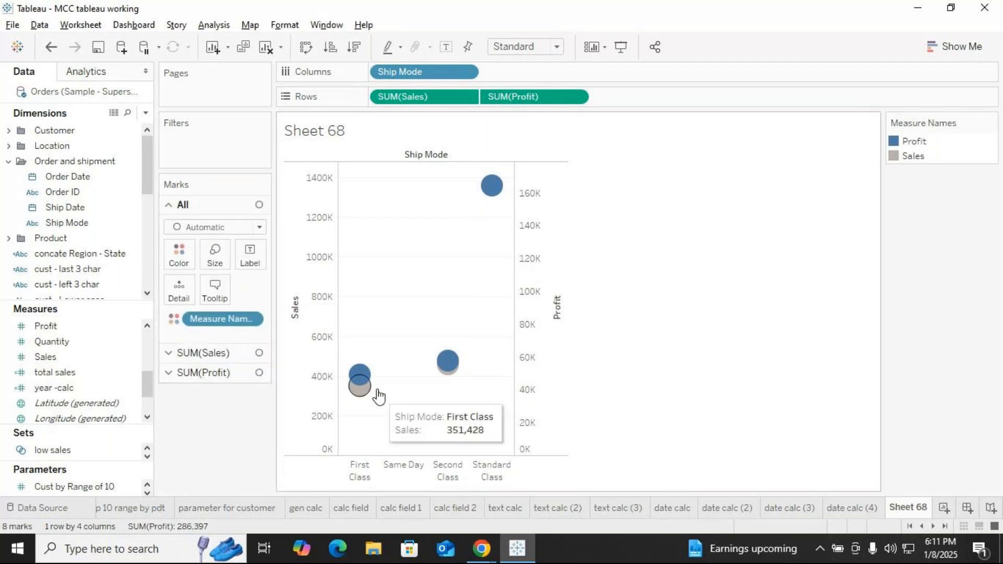
click(260, 228)
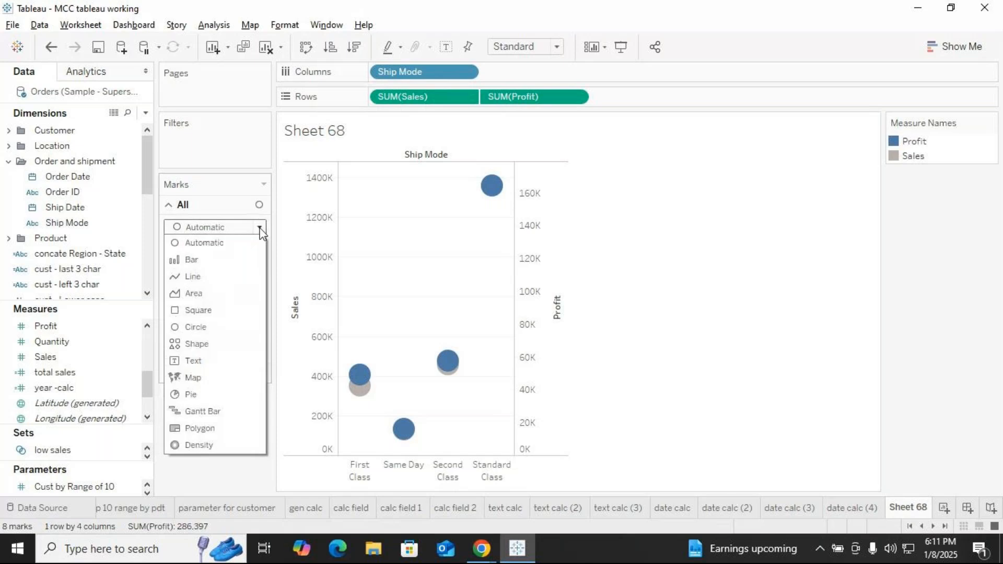
click(206, 260)
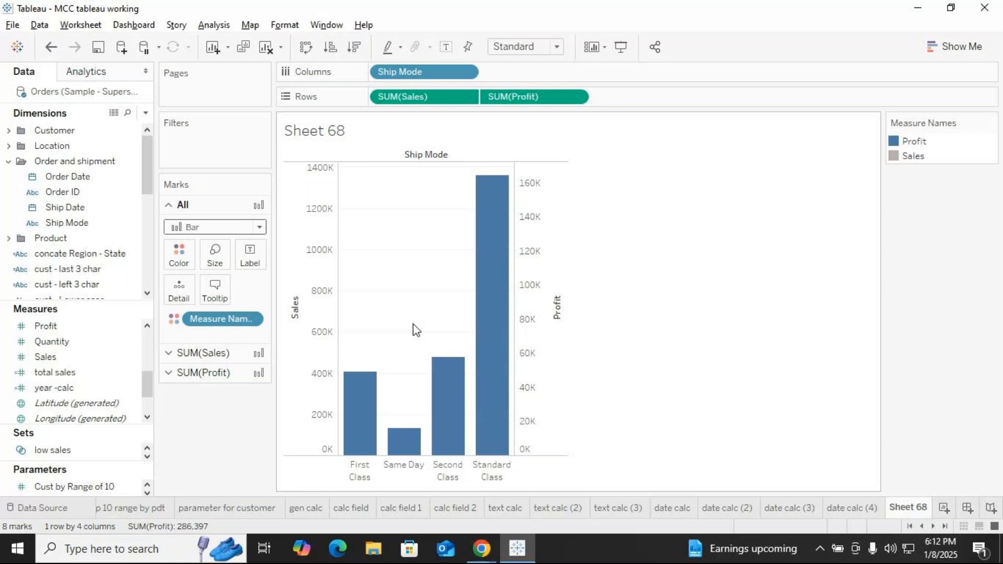
Make the Profit bars much narrower than the Sales bars and synchronize the Profit axis with the Sales axis.
click(197, 379)
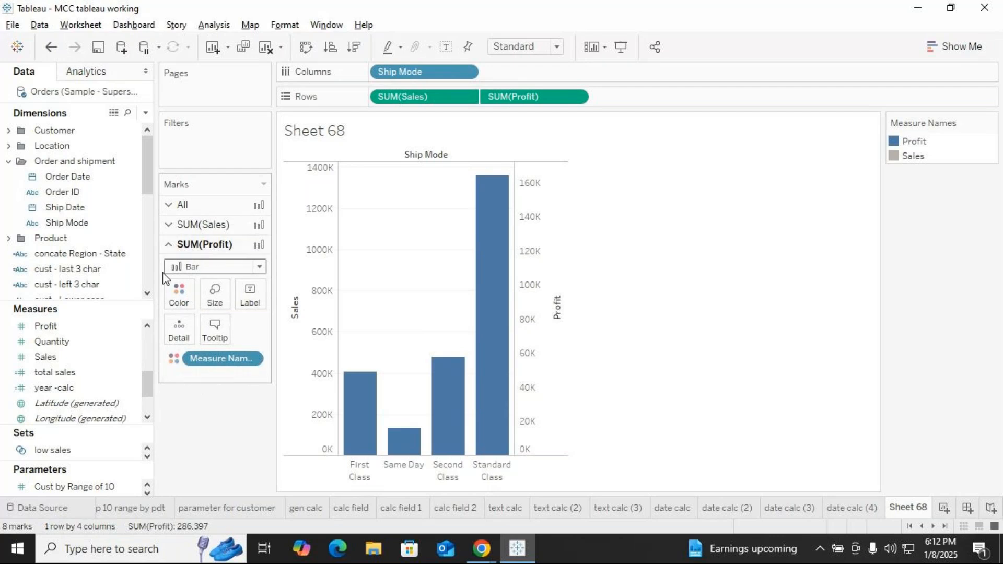
click(215, 295)
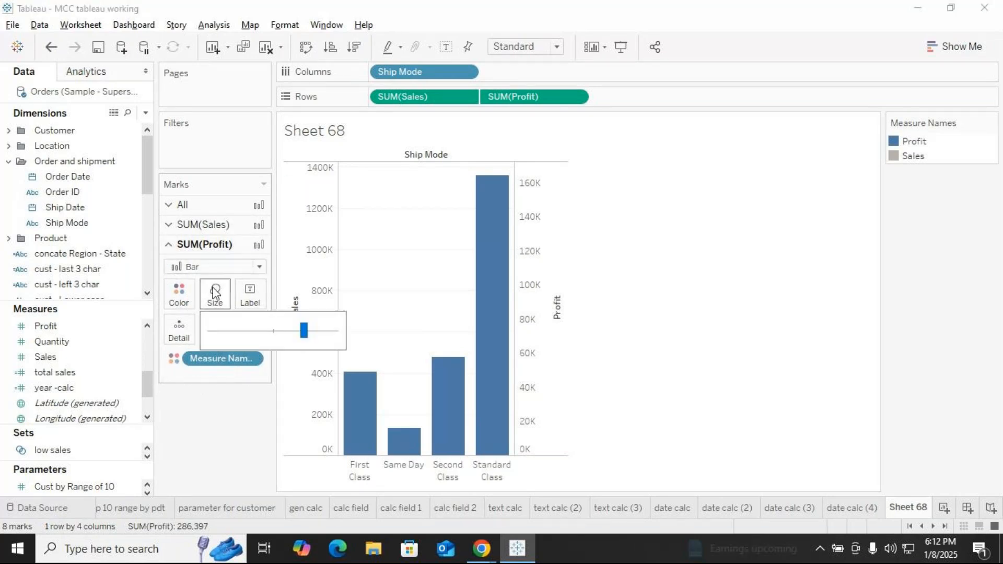
click(246, 330)
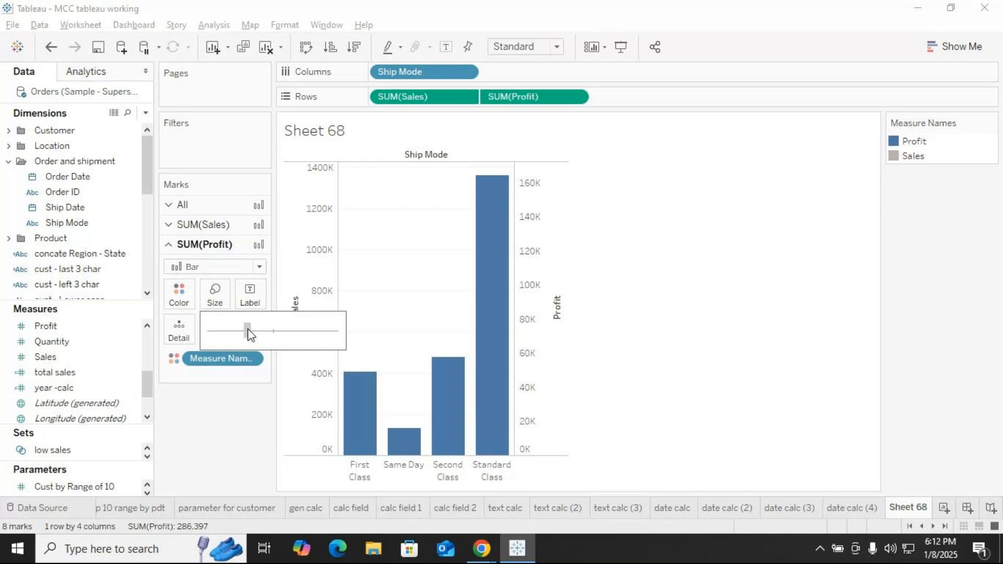
drag(239, 338, 233, 334)
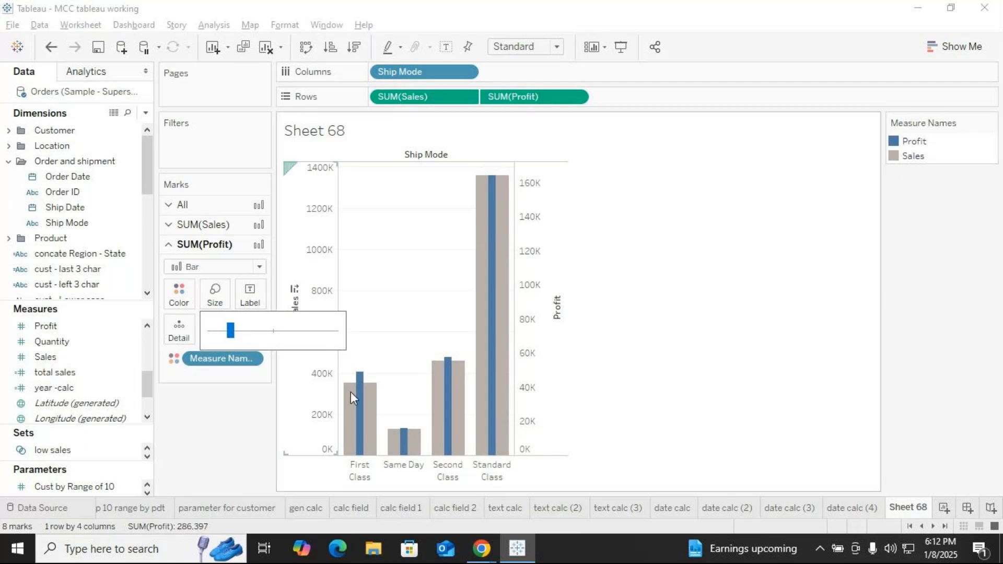
click(248, 418)
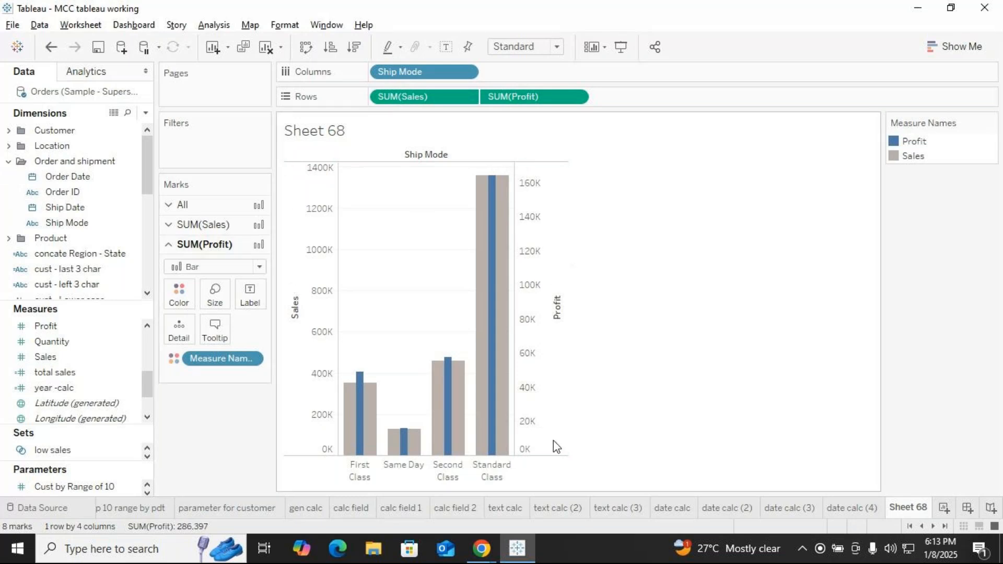
right_click(538, 343)
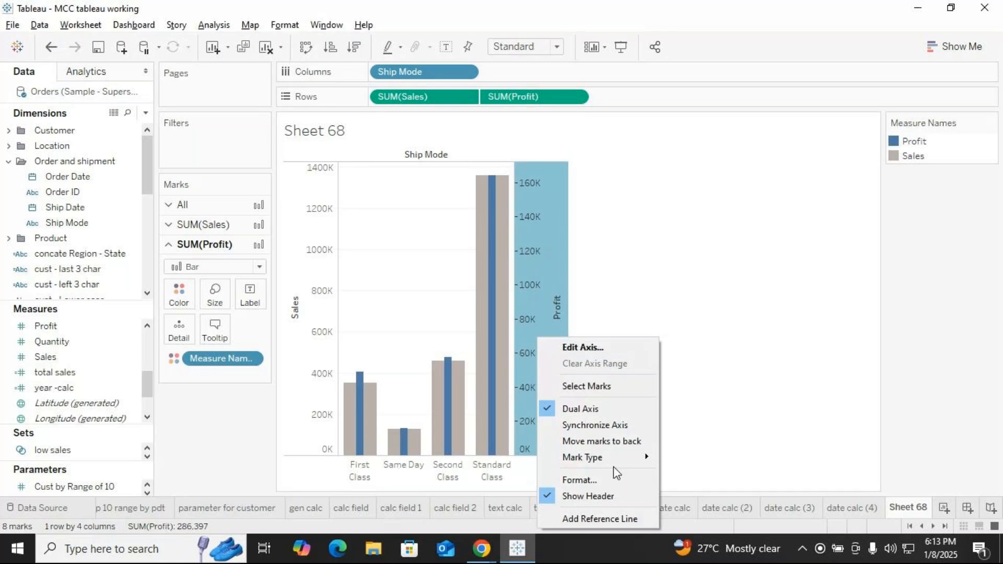
click(603, 425)
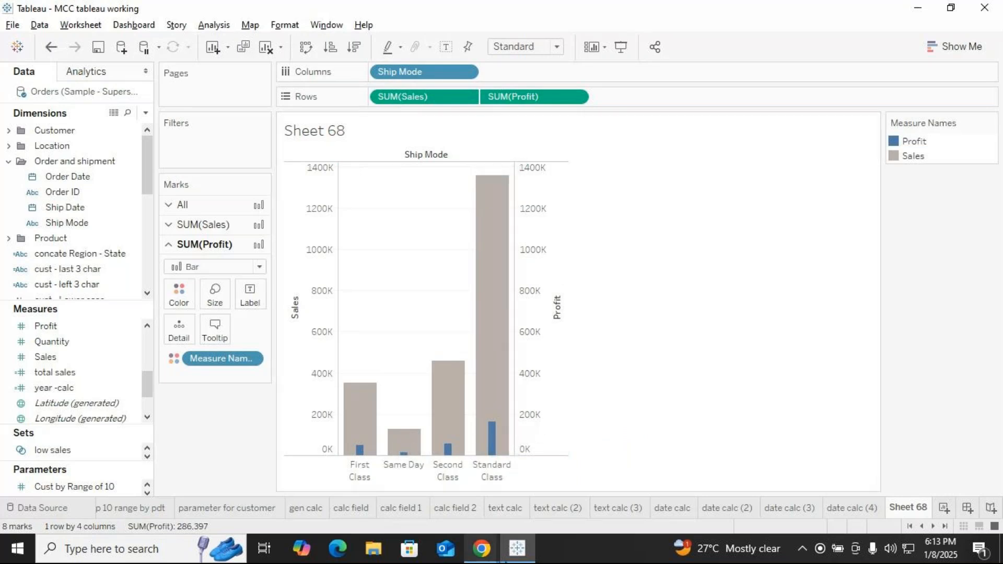
Switch to the GoTo Meeting window, change its layout to Everyone, and return to Tableau.
mouse_move(488, 554)
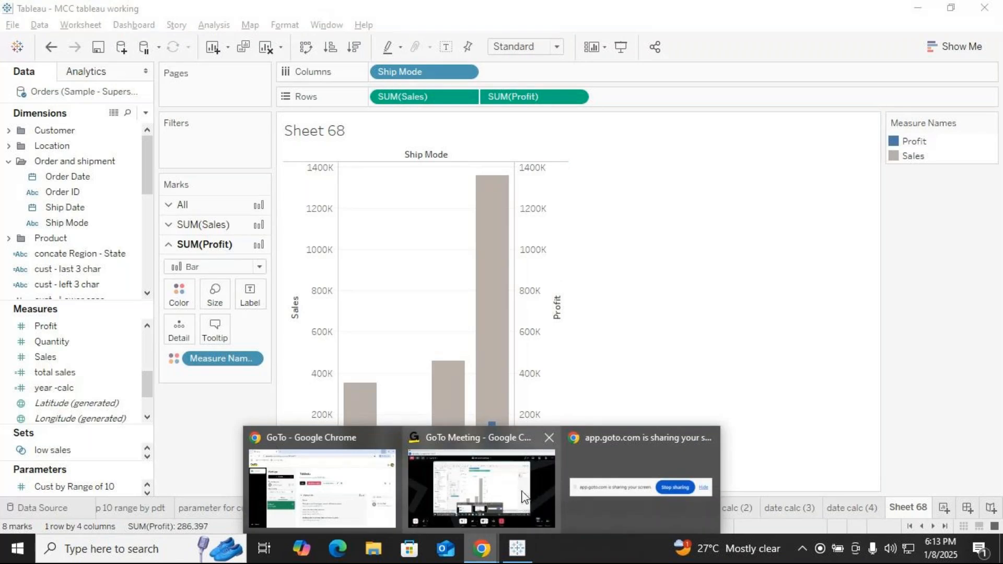
click(524, 496)
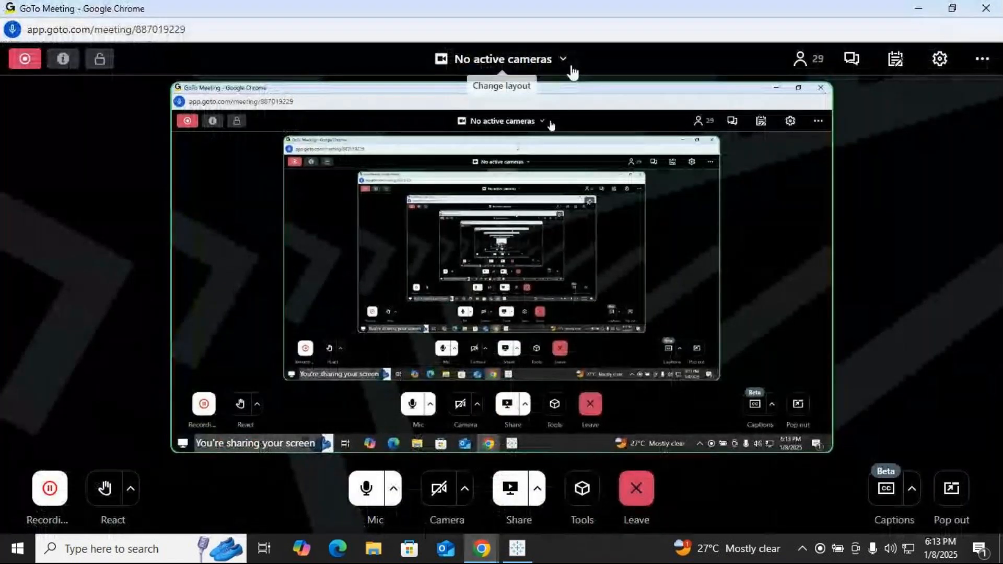
click(564, 61)
click(466, 116)
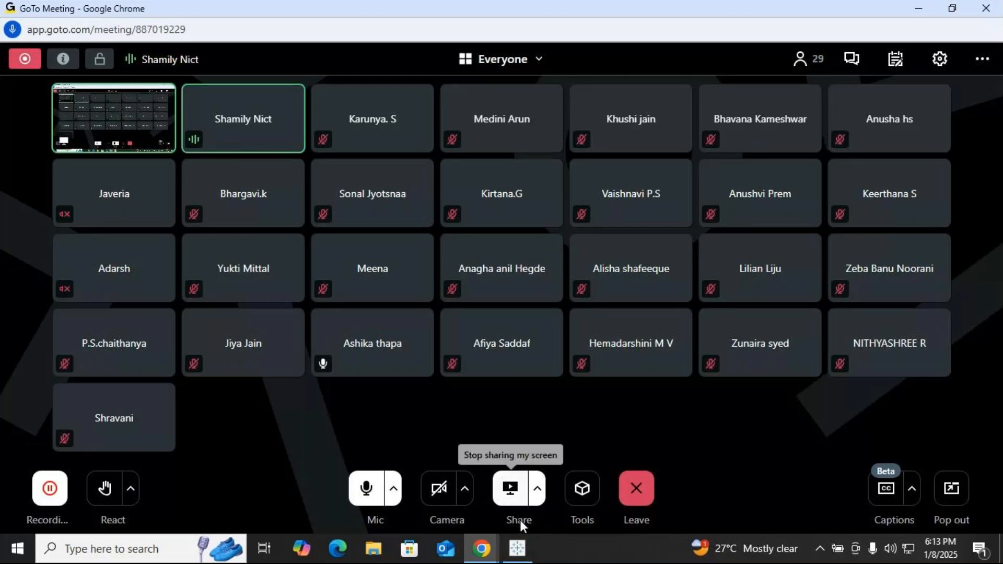
click(515, 553)
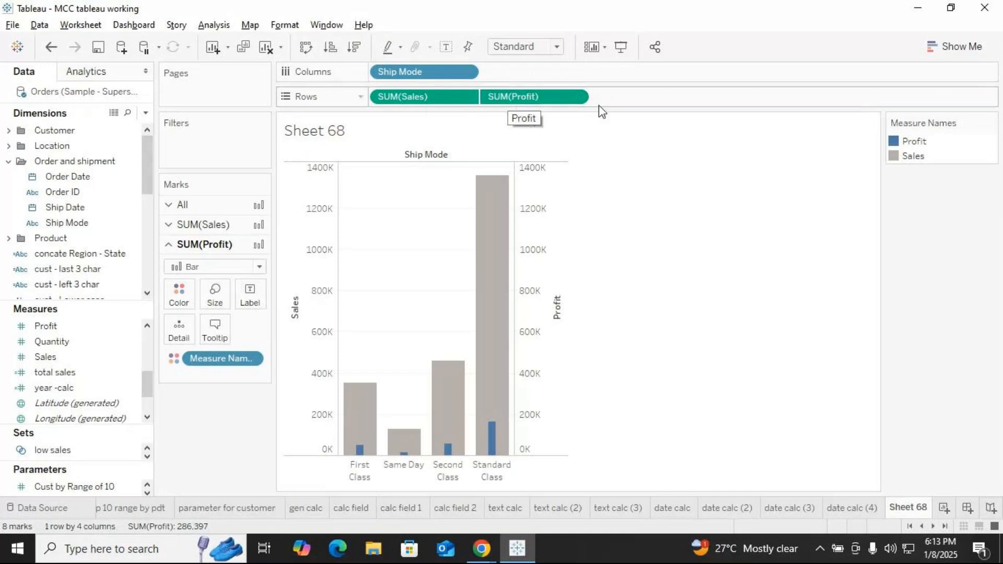
Review the Dual Axis option of the Profit measure and the shared mark settings for all measures.
click(576, 97)
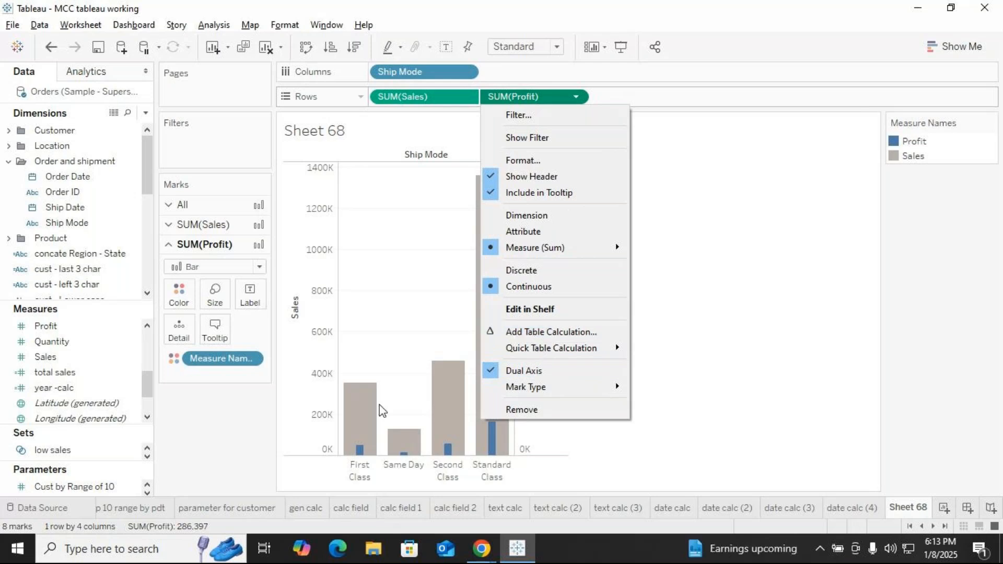
click(268, 425)
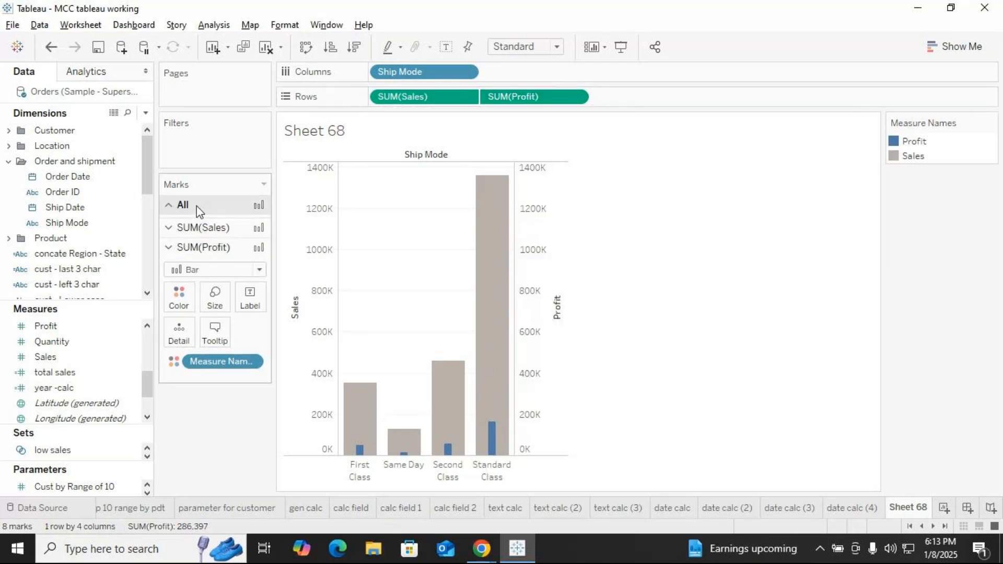
click(196, 206)
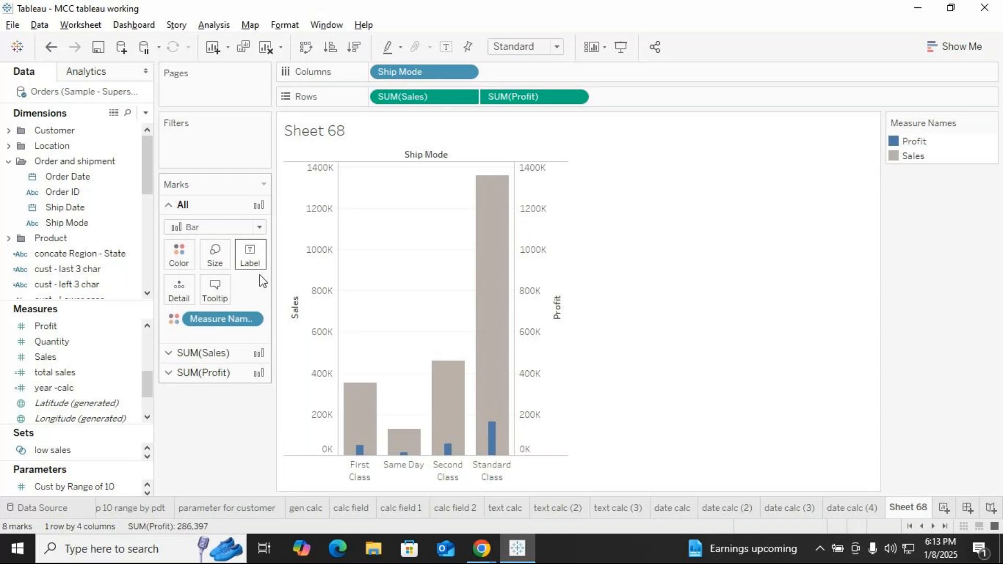
Switch to the GoTo Meeting window, turn the microphone on, and return to Tableau.
click(481, 548)
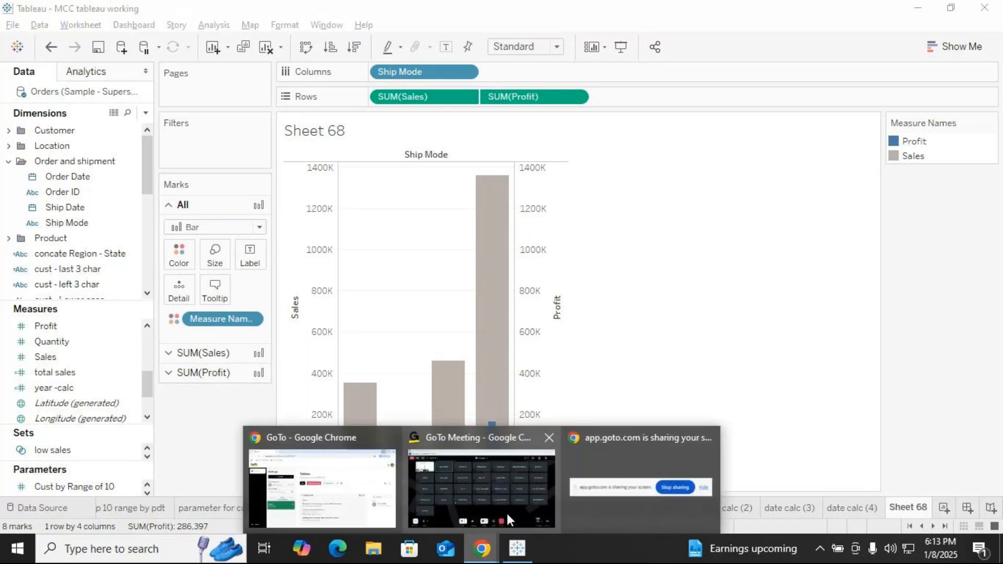
click(508, 512)
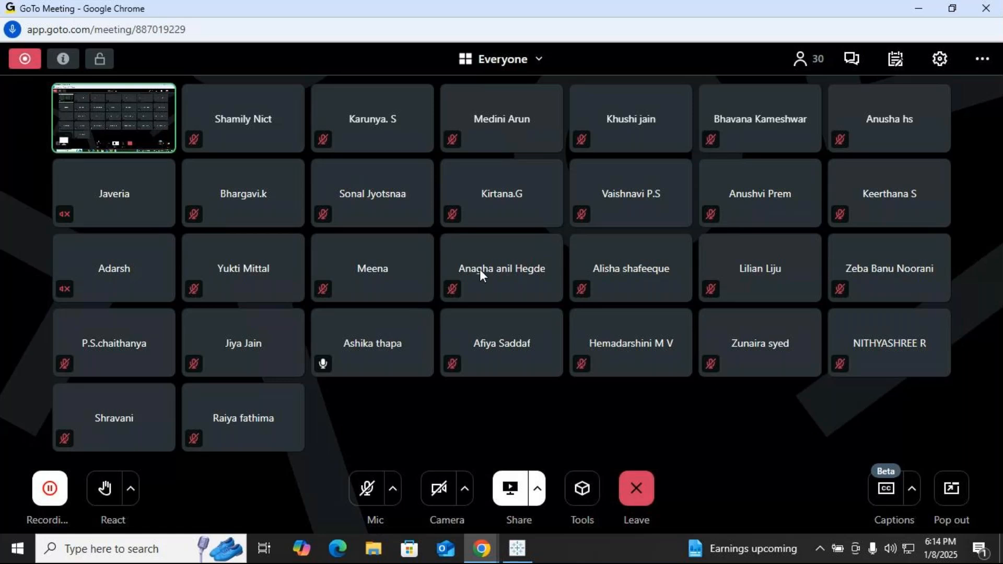
click(524, 554)
click(524, 554)
click(369, 492)
click(517, 553)
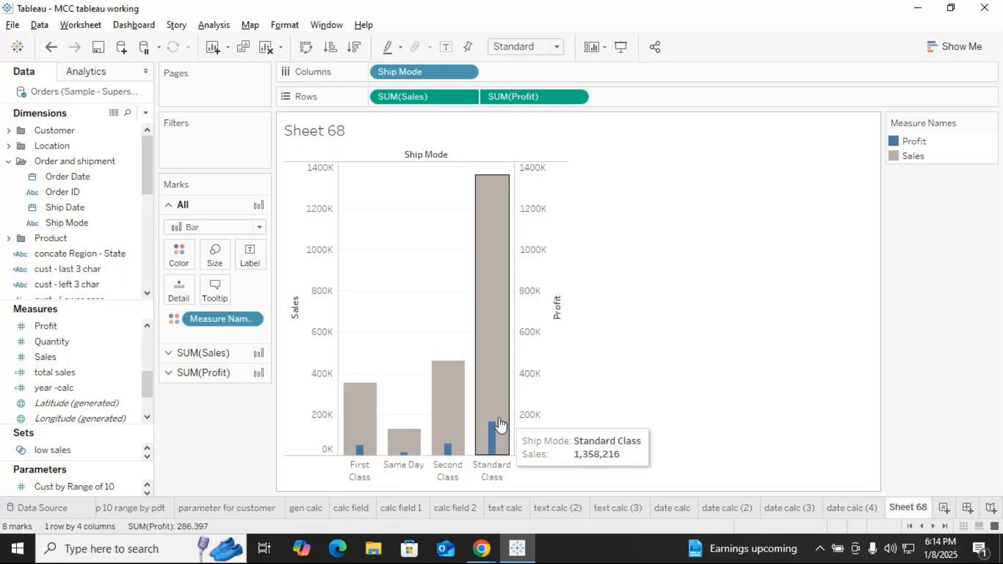
Reduce the size of the Profit bars further until they are thin lines inside the Sales bars.
click(203, 373)
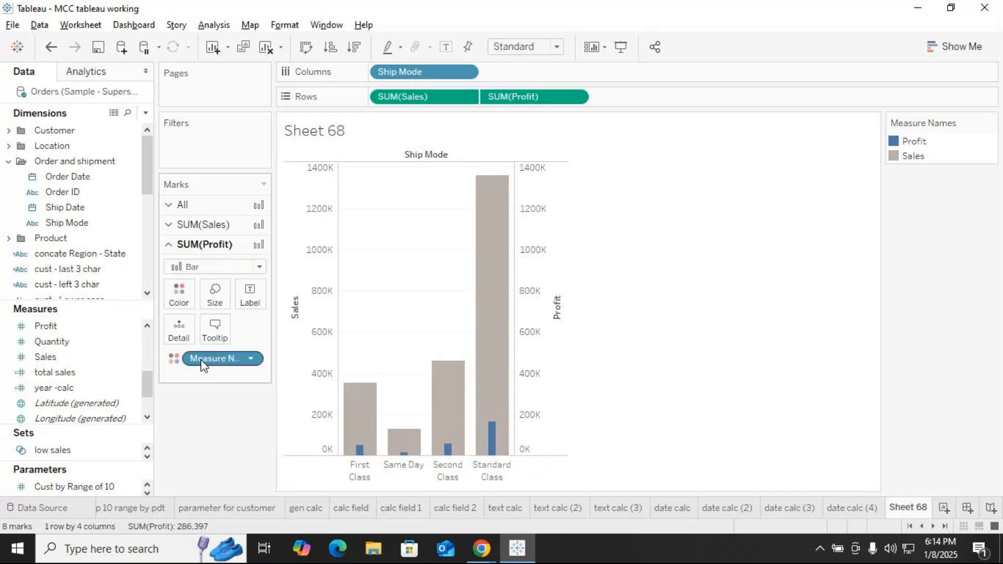
click(225, 299)
click(217, 331)
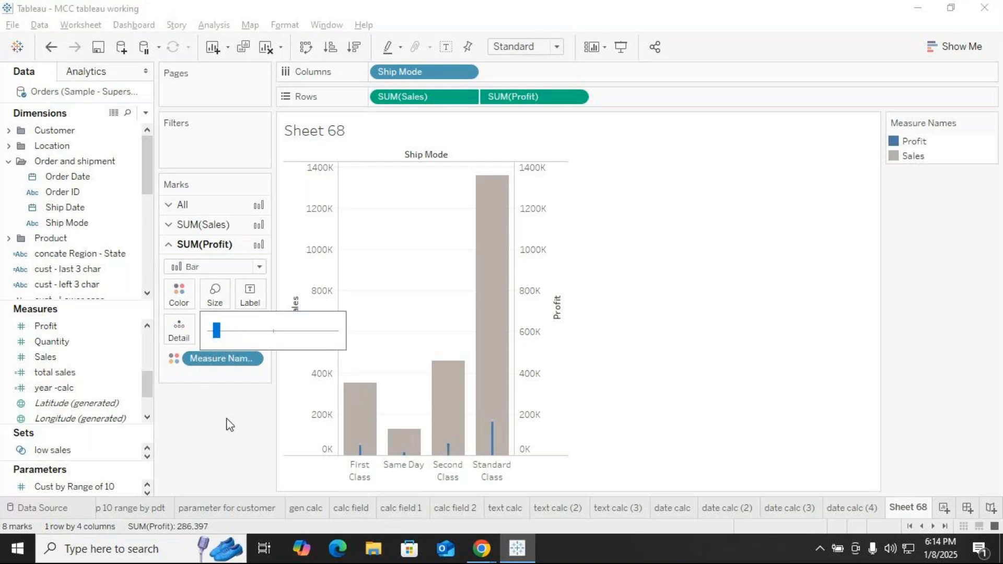
click(219, 432)
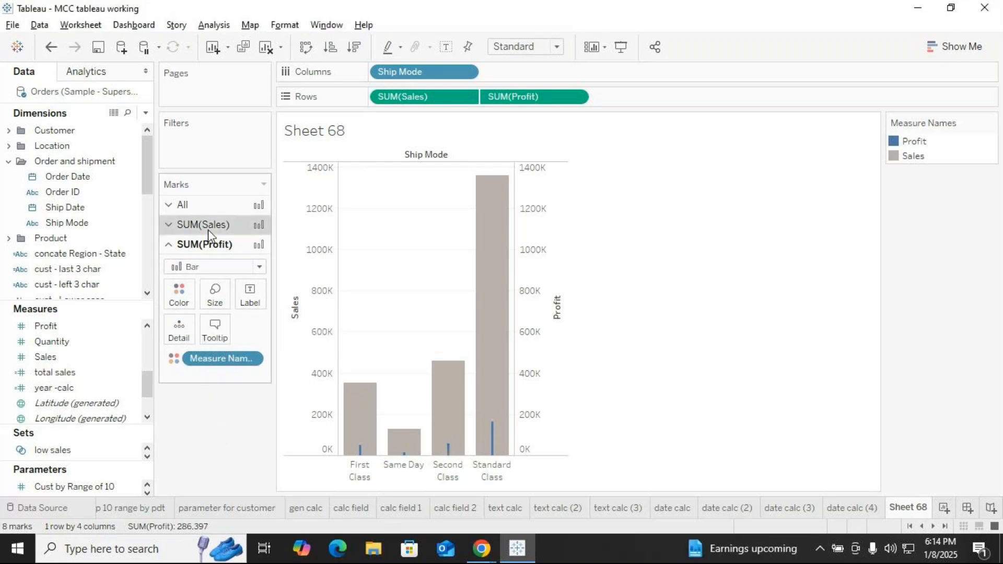
Narrow the Sales bars to about half their width and check the synchronization setting of the Profit axis.
click(205, 226)
click(214, 274)
click(243, 311)
click(255, 312)
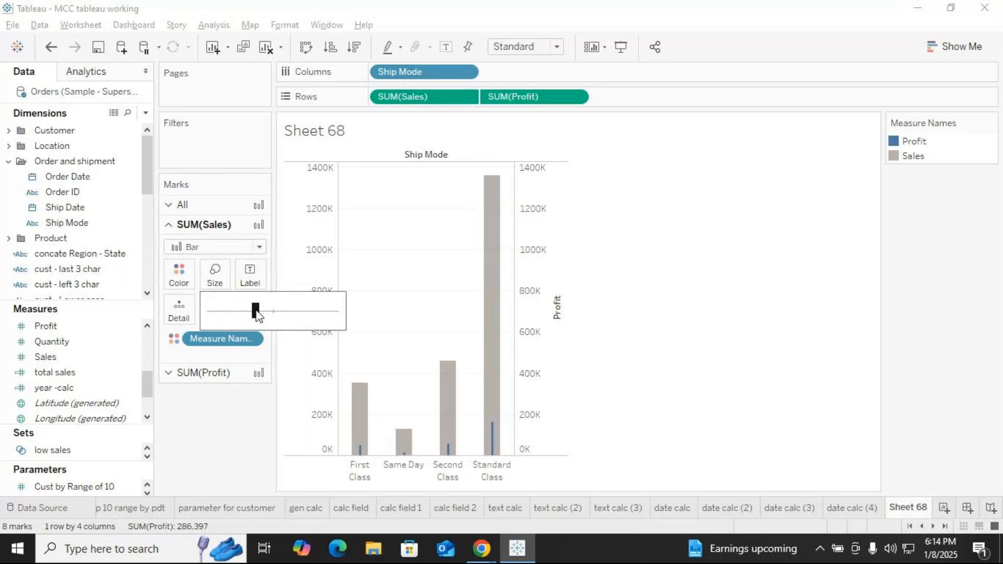
click(251, 436)
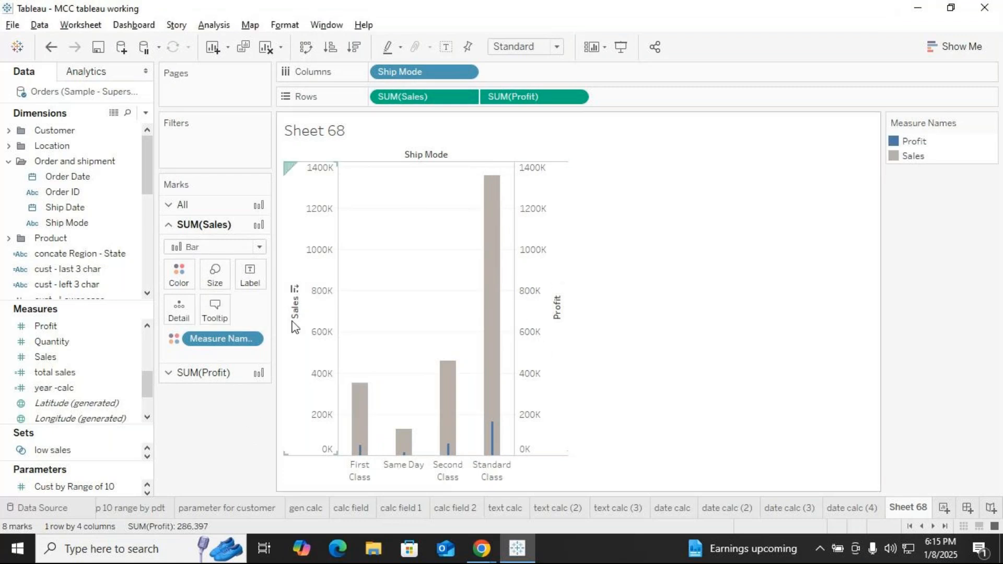
right_click(542, 275)
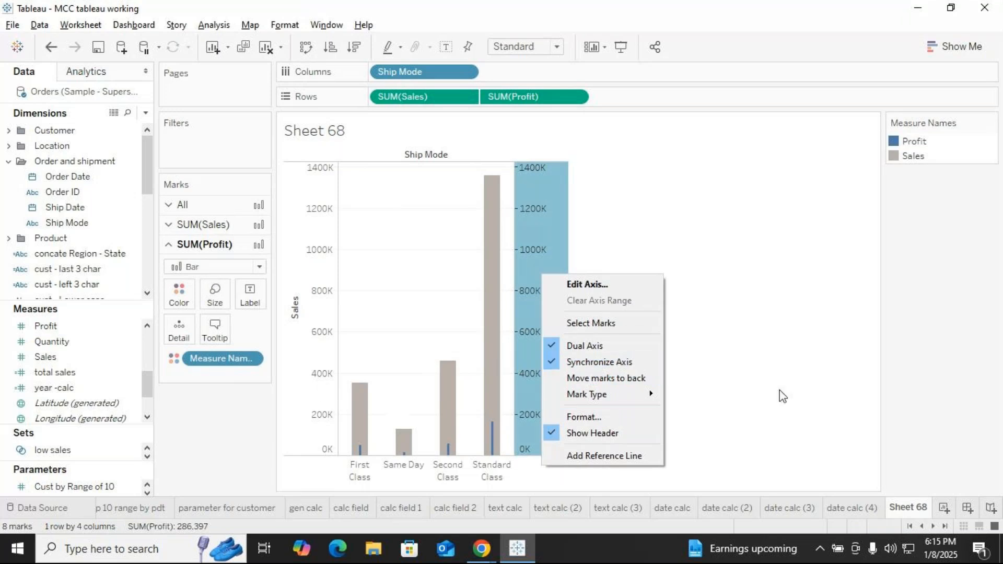
click(781, 417)
Rename the Sheet 68 worksheet as "bar in bar chart".
right_click(923, 506)
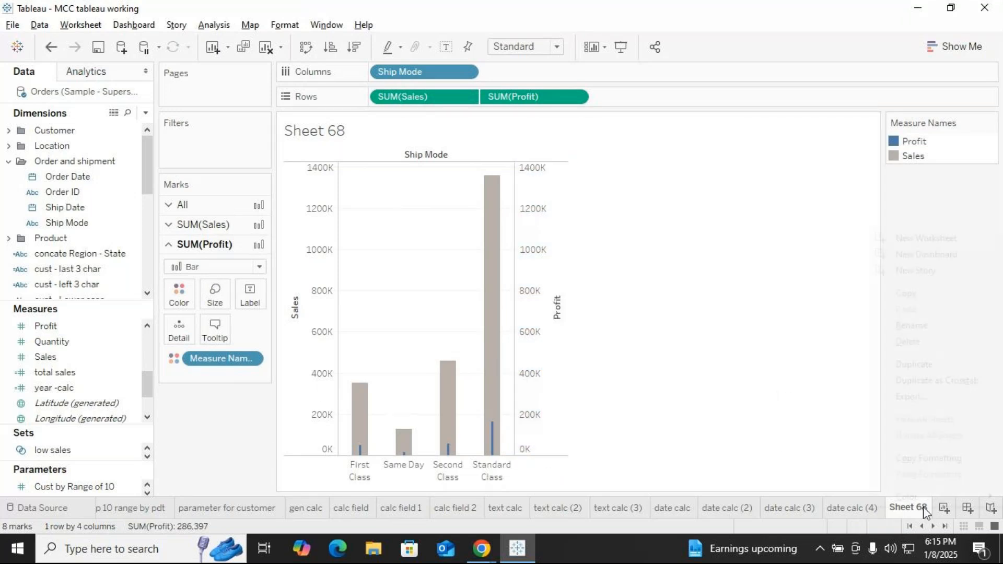
click(909, 329)
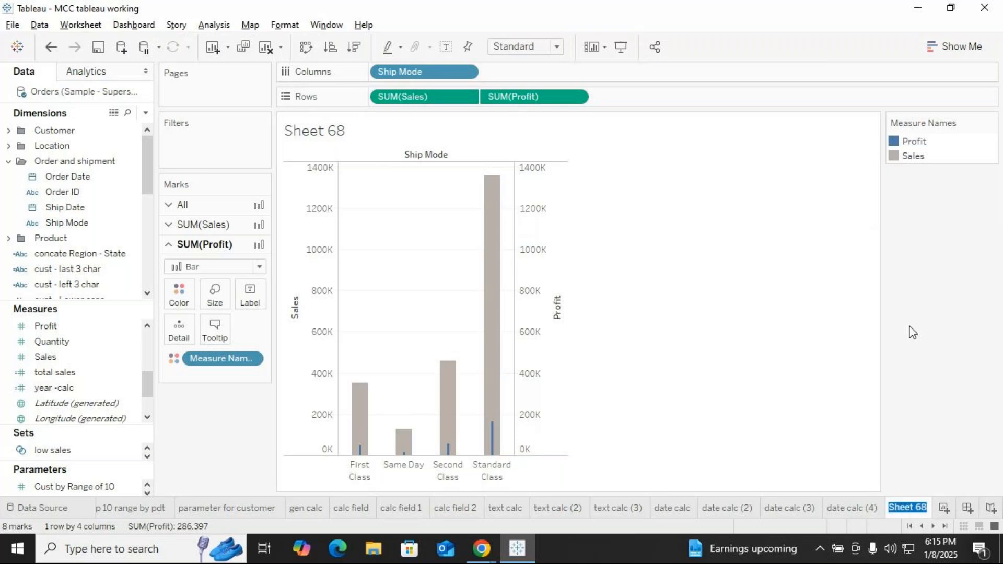
text(bar in bar chart)
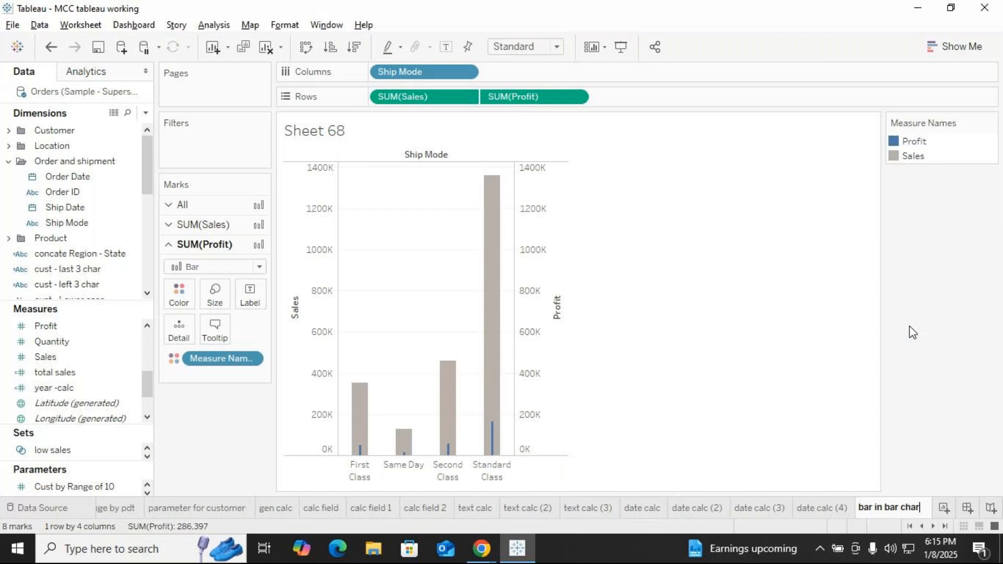
key(Return)
Switch to the GoTo Meeting window, turn the microphone off, and return to Tableau.
key(alt+Tab)
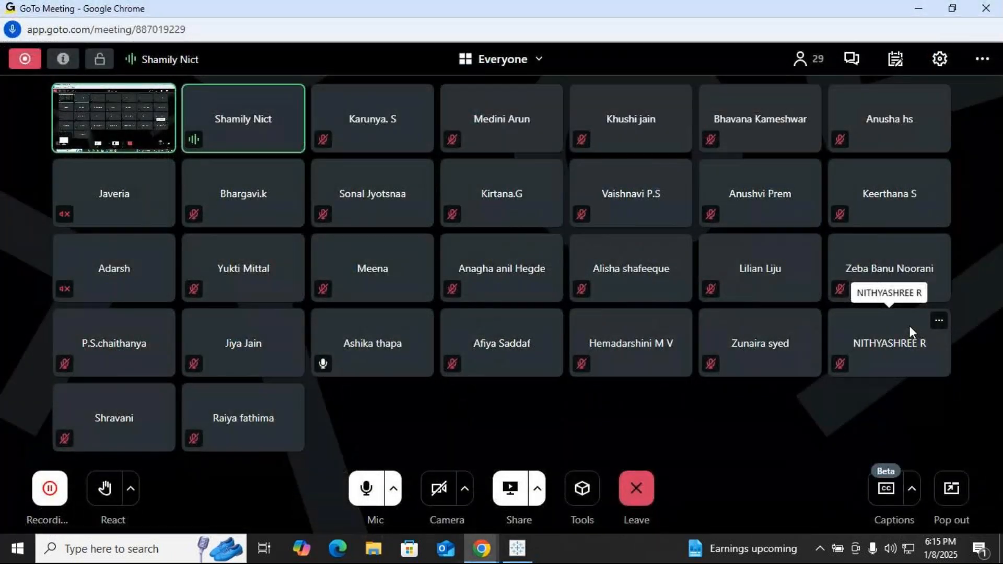
key(alt+Tab)
key(alt+Tab)
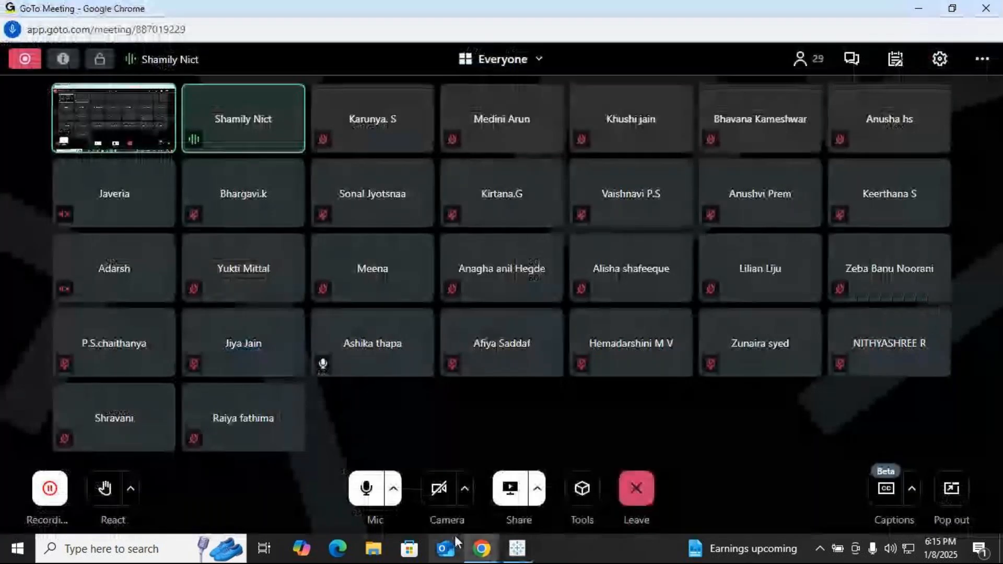
click(375, 492)
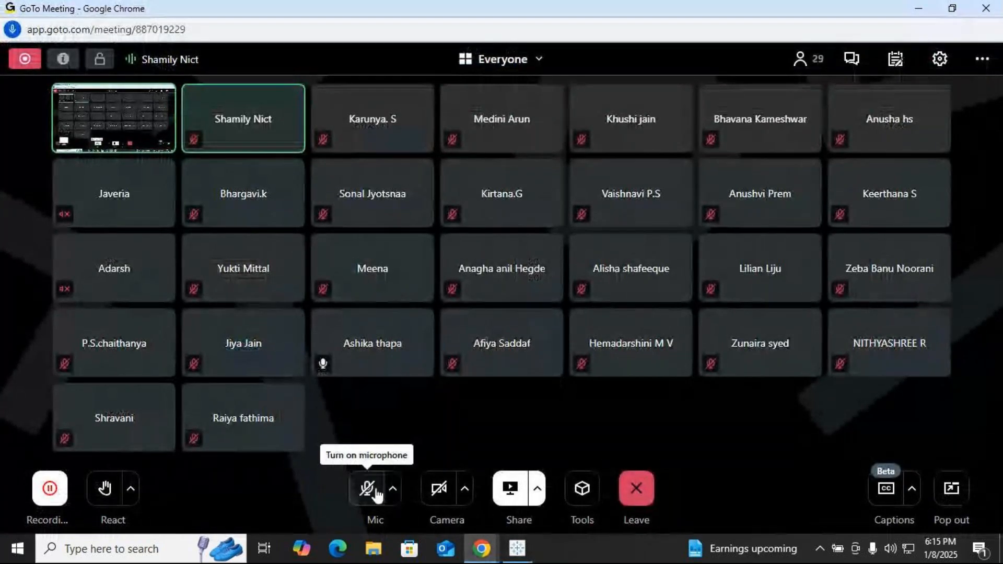
key(alt+Tab)
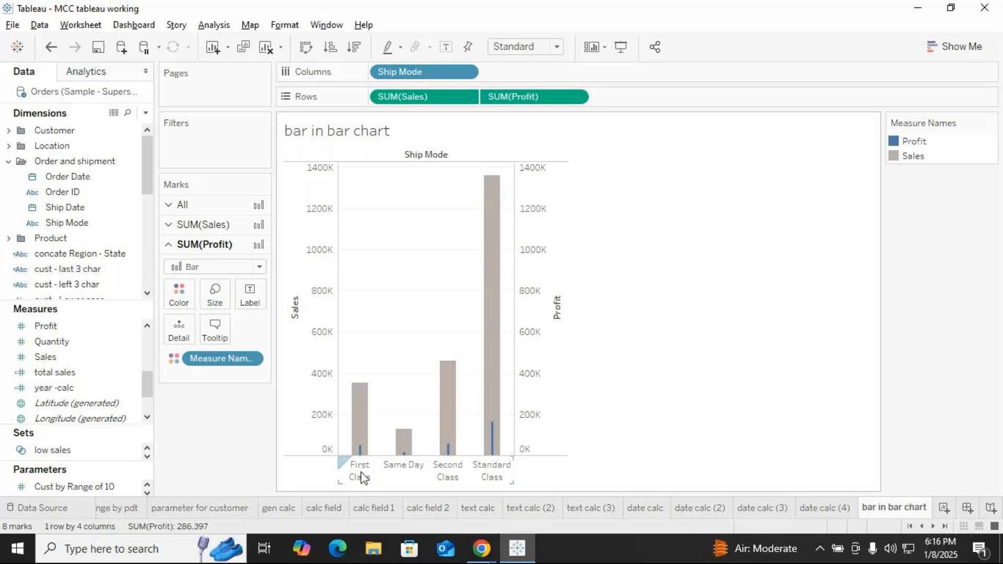
Check the GoTo Meeting window and return to Tableau.
mouse_move(340, 504)
key(alt+Tab)
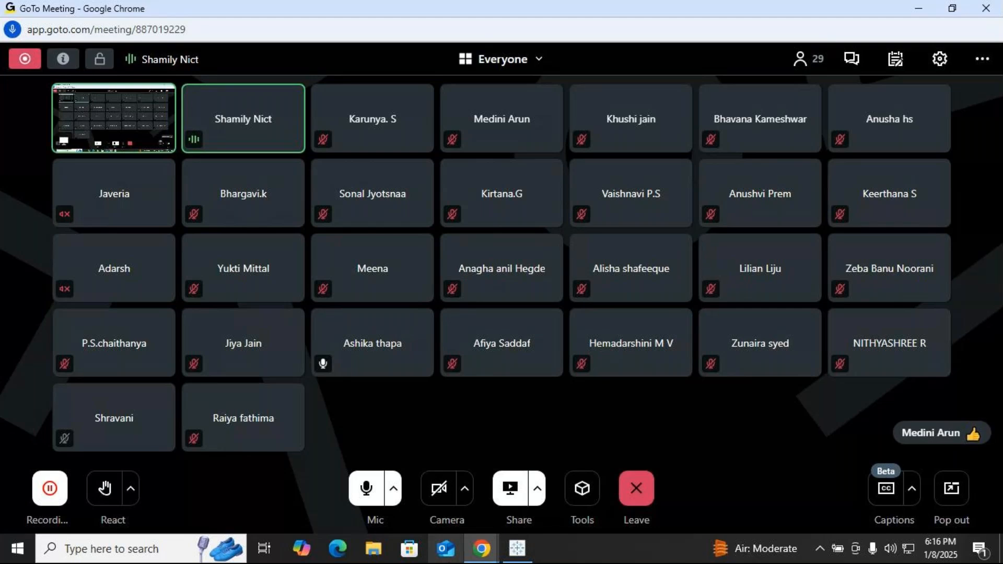
key(alt+Tab)
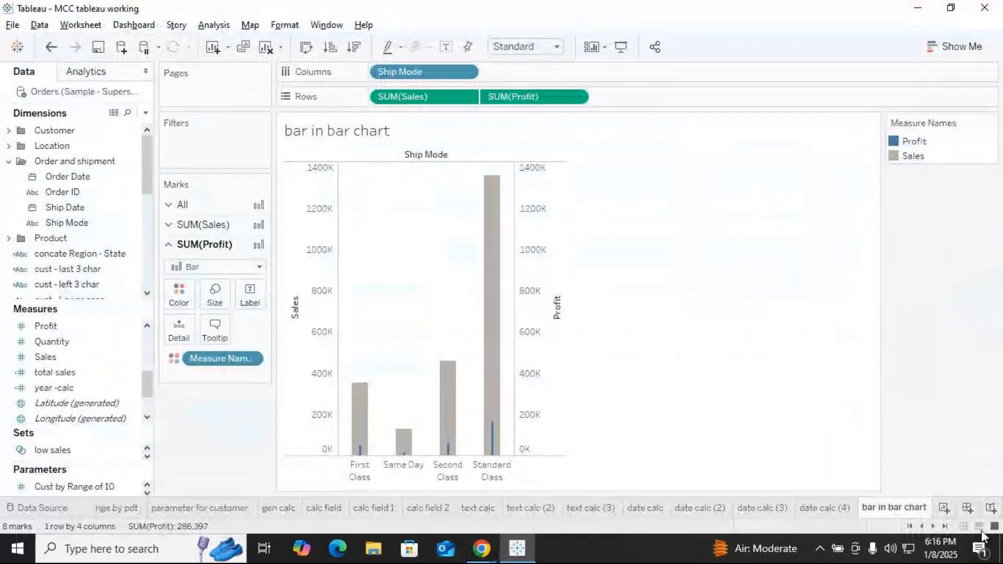
Create a new worksheet and place Region from the location hierarchy on Columns.
click(946, 508)
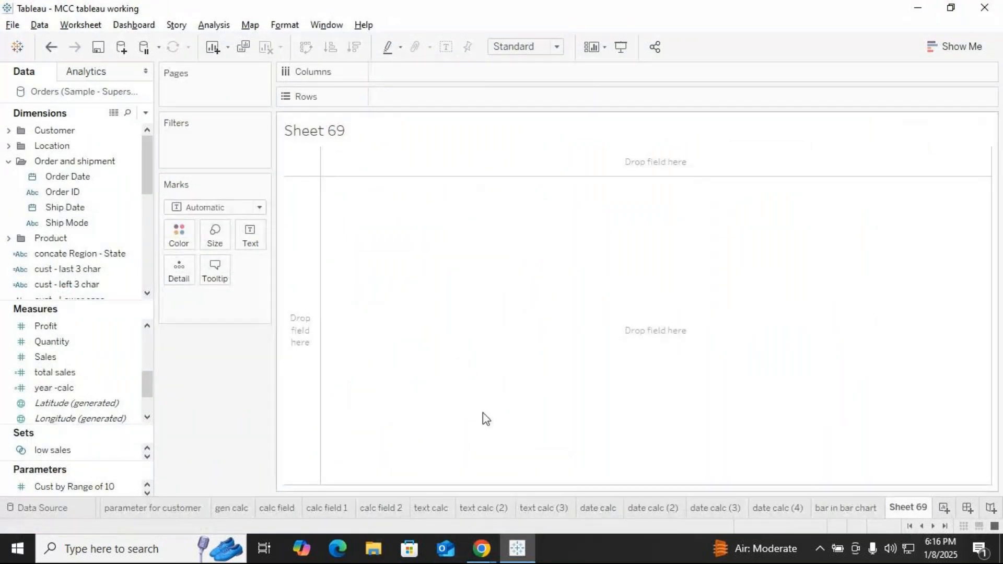
scroll(98, 328, up, 2)
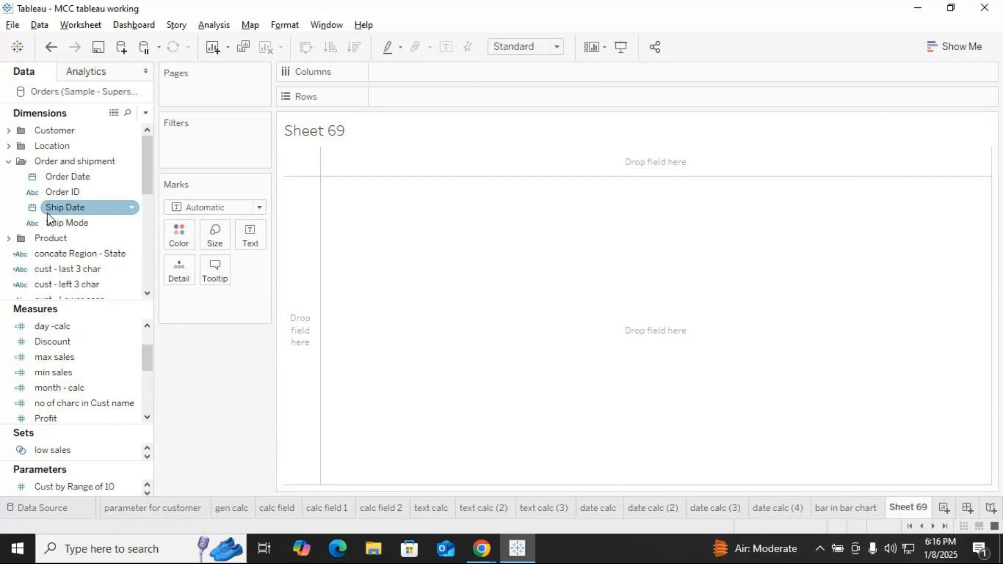
click(9, 163)
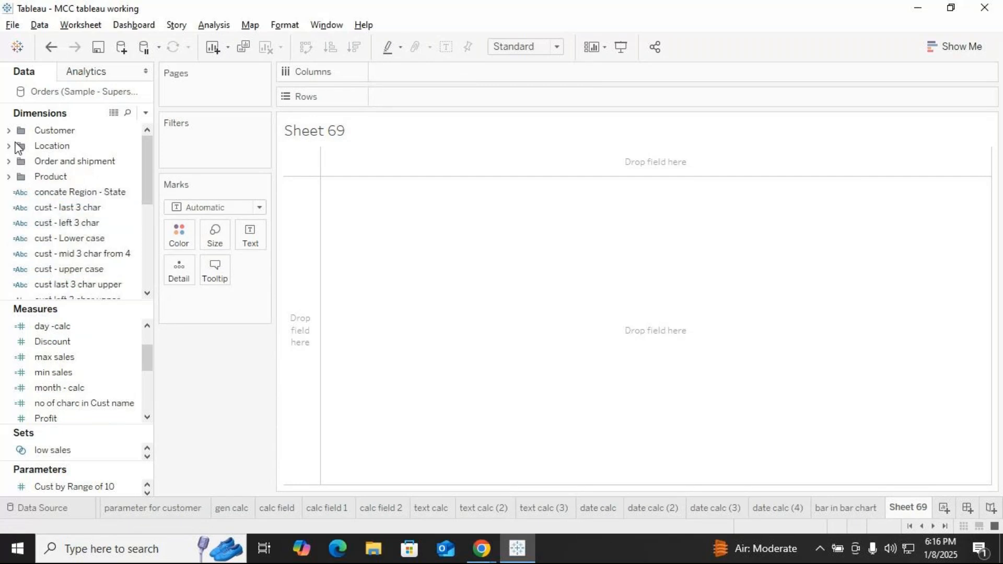
click(9, 146)
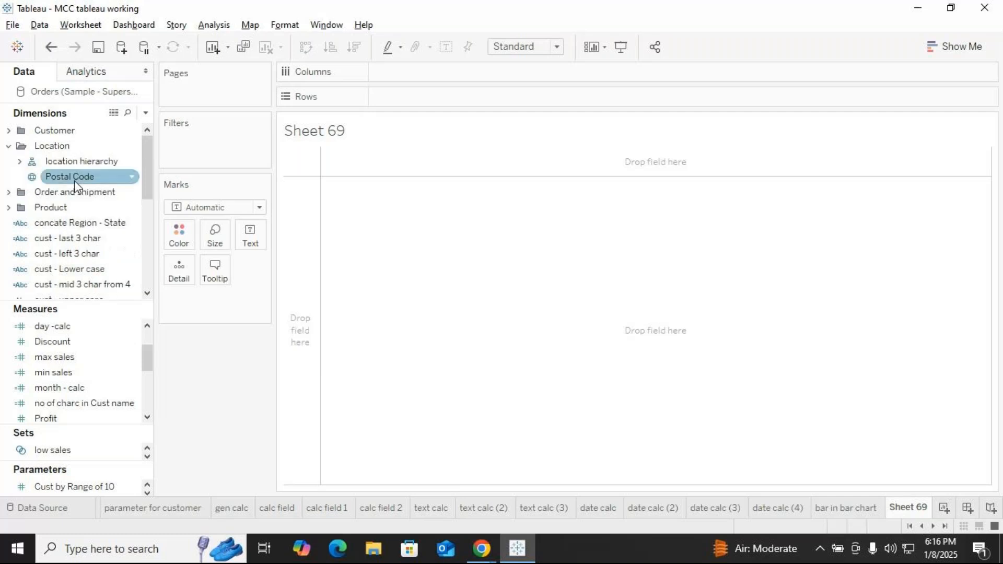
click(23, 161)
click(20, 162)
click(81, 194)
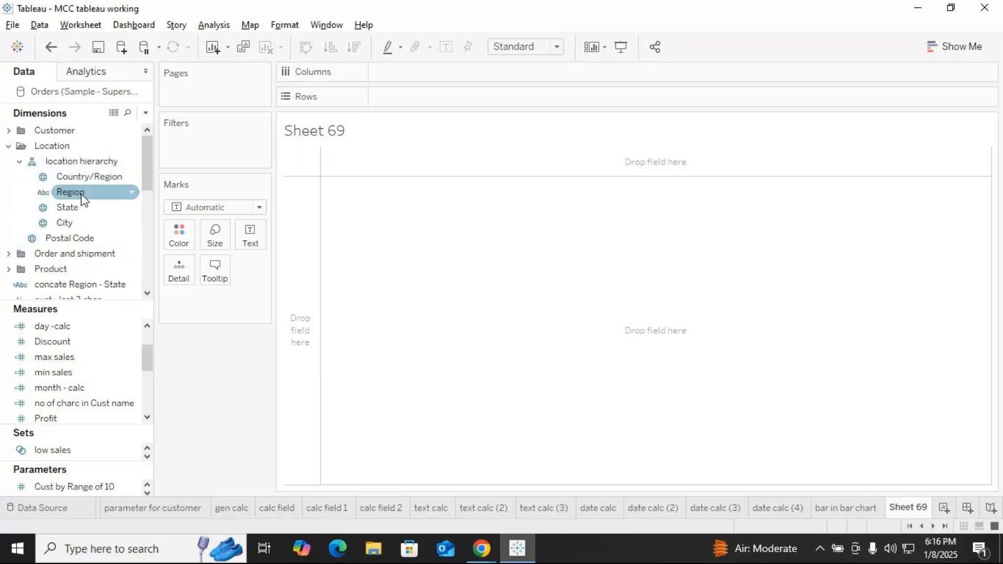
drag(80, 196, 421, 80)
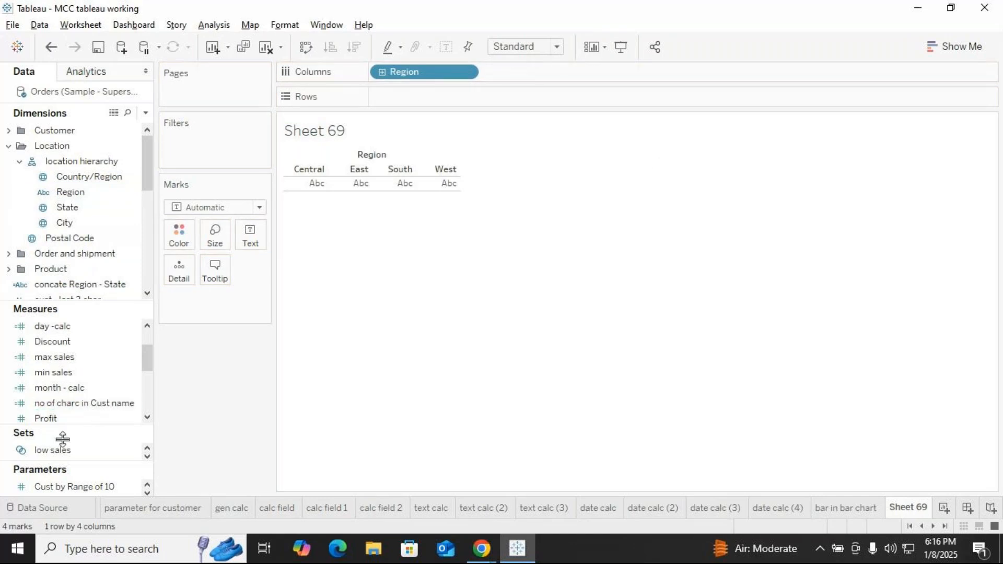
Add the Sales measure to Rows to chart sales by region.
scroll(53, 359, down, 3)
scroll(55, 358, up, 4)
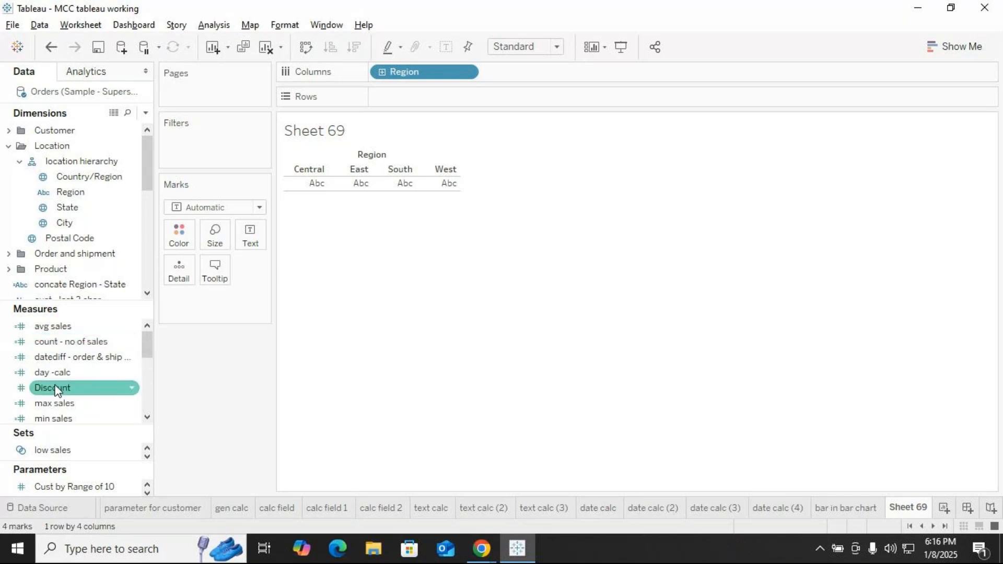
scroll(55, 384, down, 4)
scroll(57, 374, up, 3)
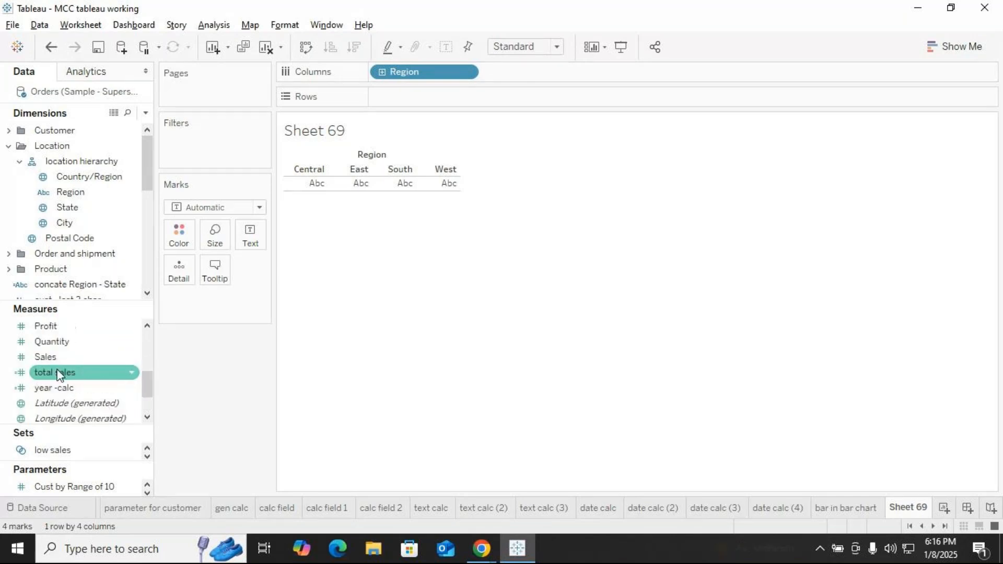
drag(47, 357, 400, 99)
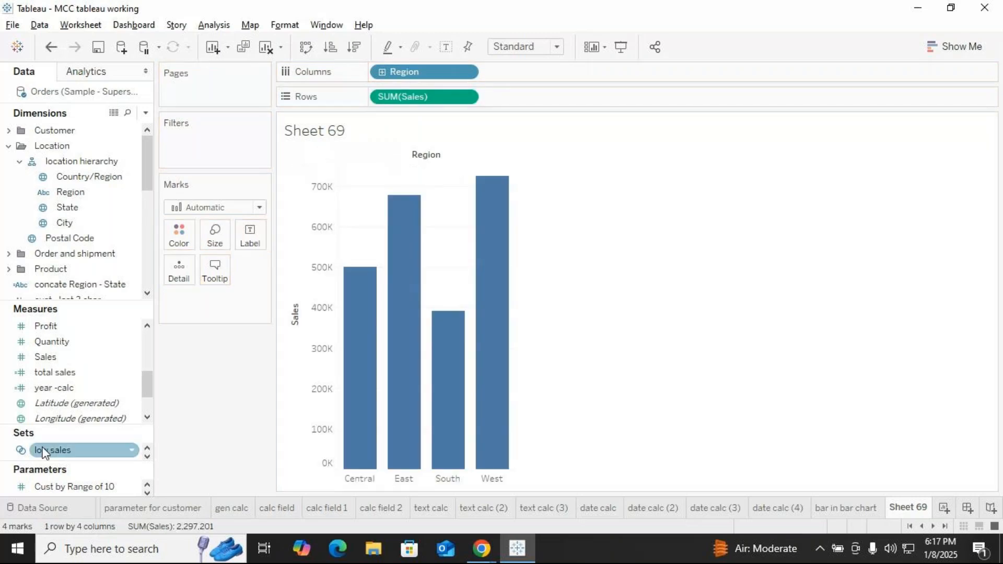
drag(51, 358, 515, 115)
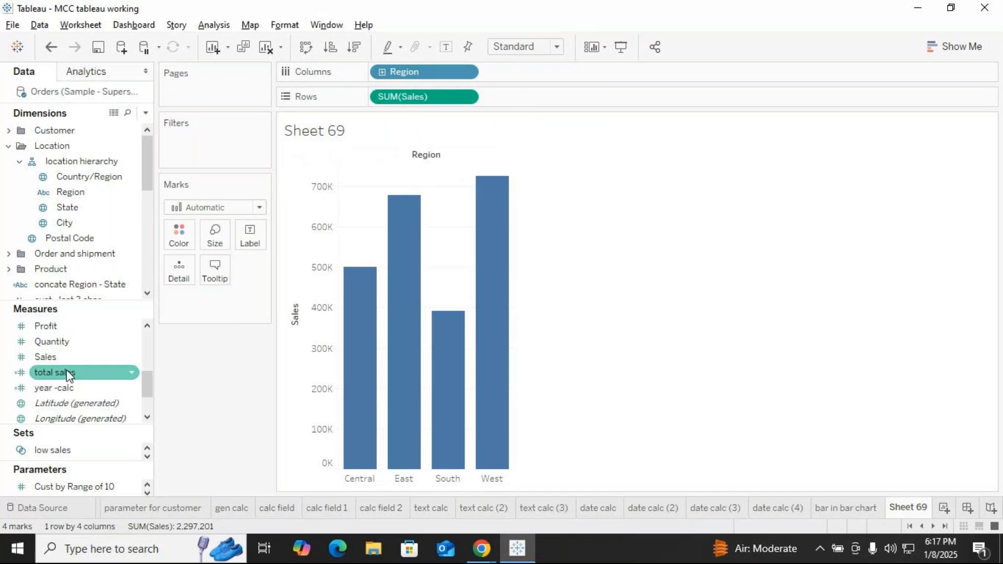
drag(52, 357, 533, 103)
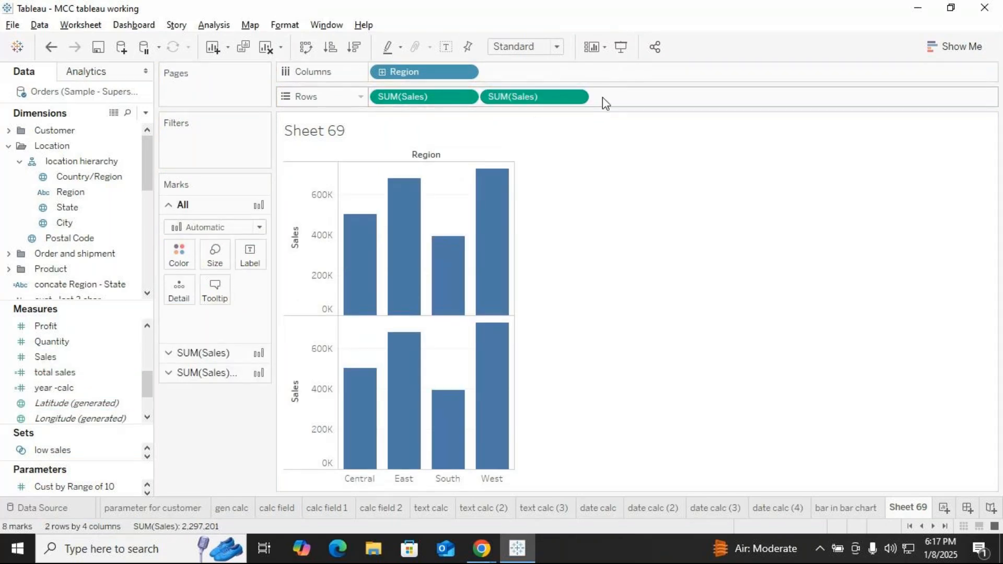
click(576, 97)
click(546, 407)
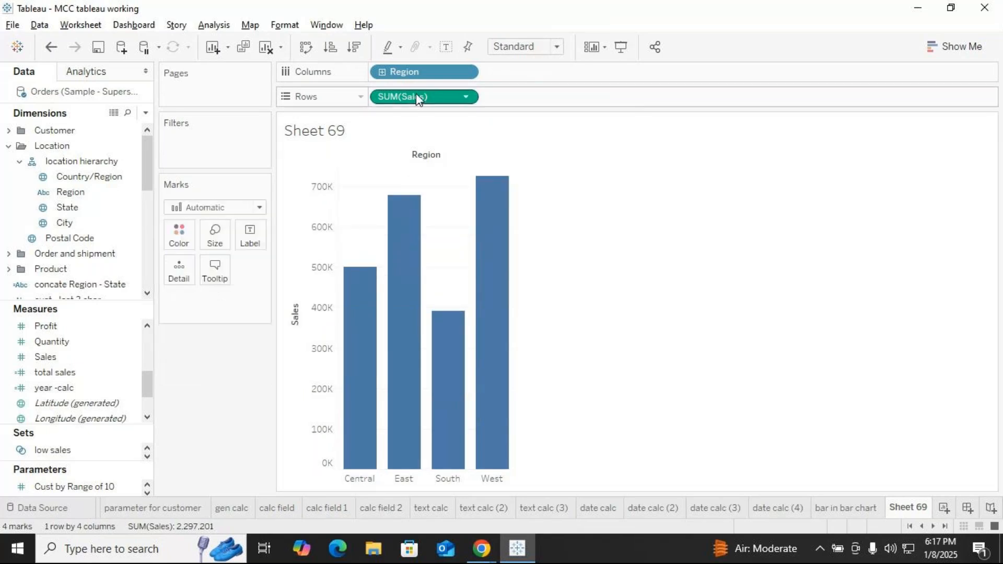
Duplicate SUM(Sales) on Rows and combine the two Sales measures as a dual axis.
drag(416, 93, 544, 101)
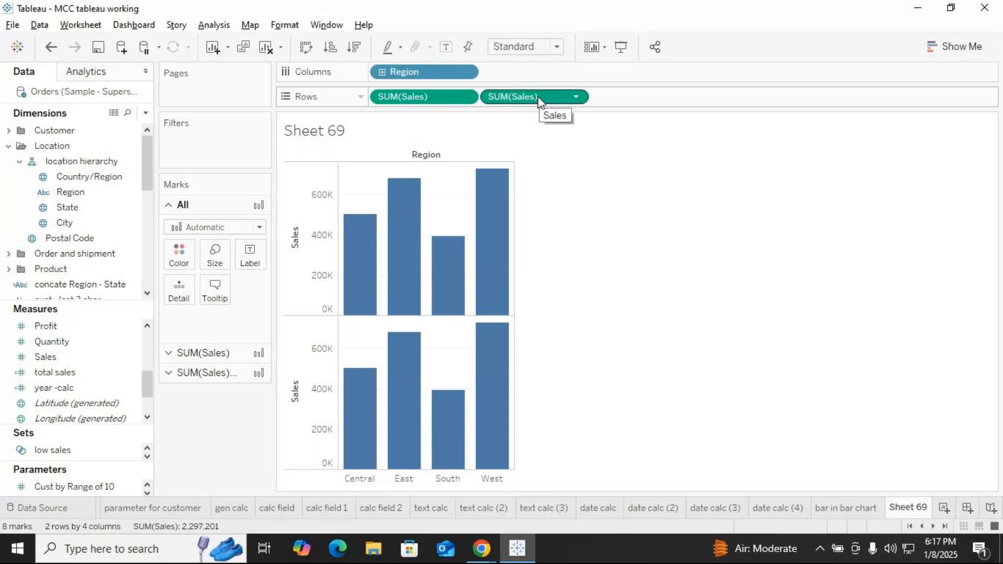
click(576, 101)
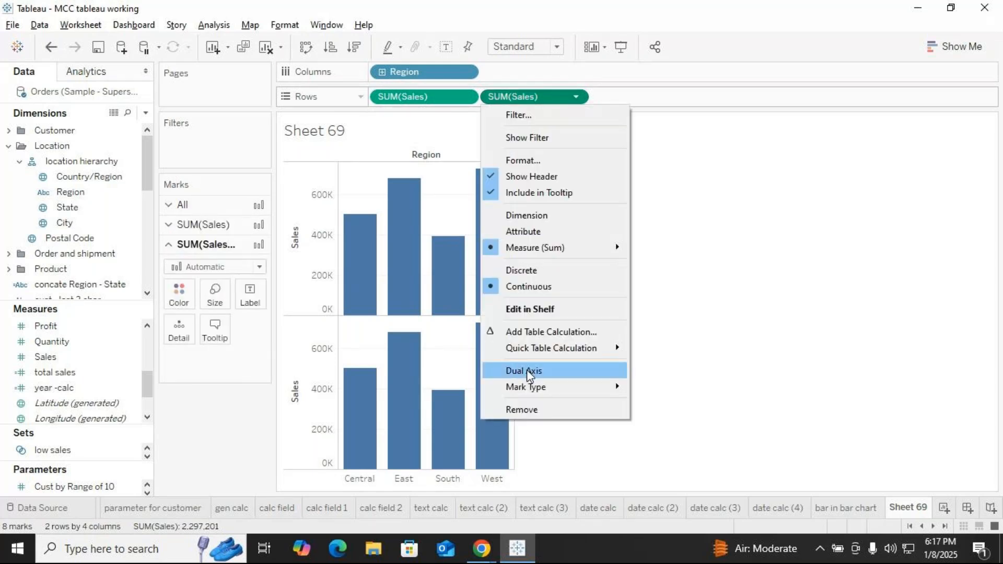
click(527, 369)
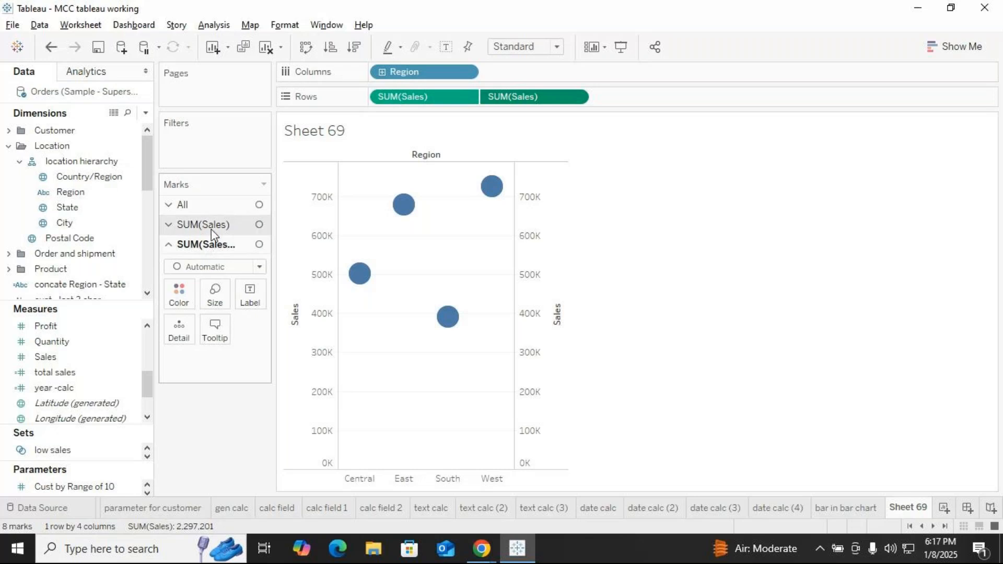
Set the second Sales marks to Bar and narrow them to thin stems beneath the circles.
click(259, 267)
click(230, 298)
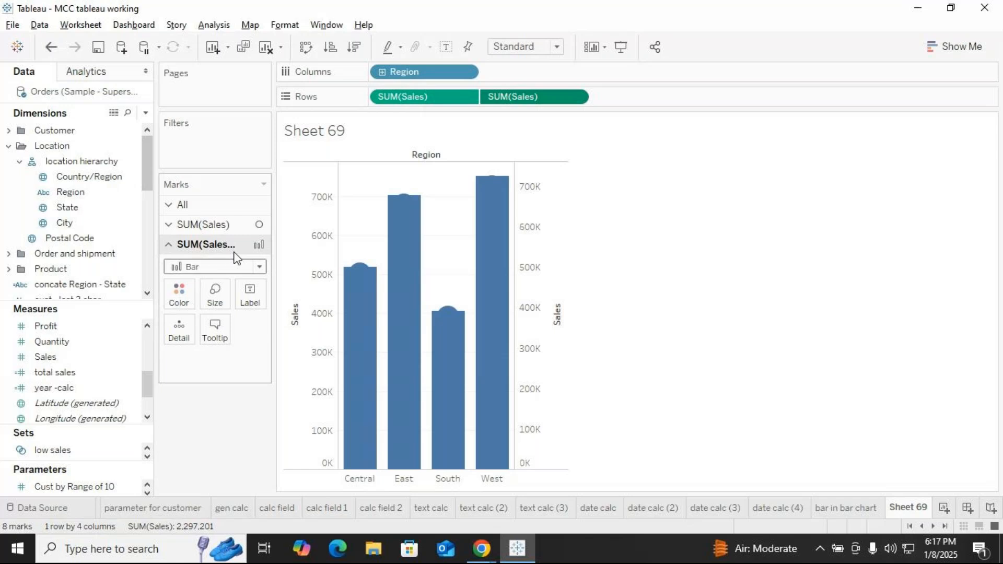
click(221, 296)
click(243, 331)
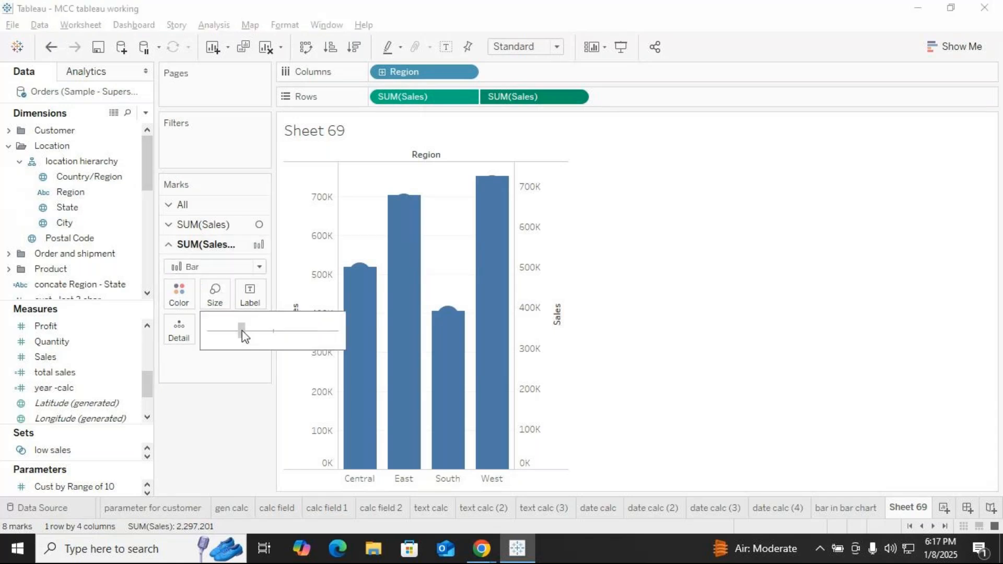
click(230, 331)
click(218, 330)
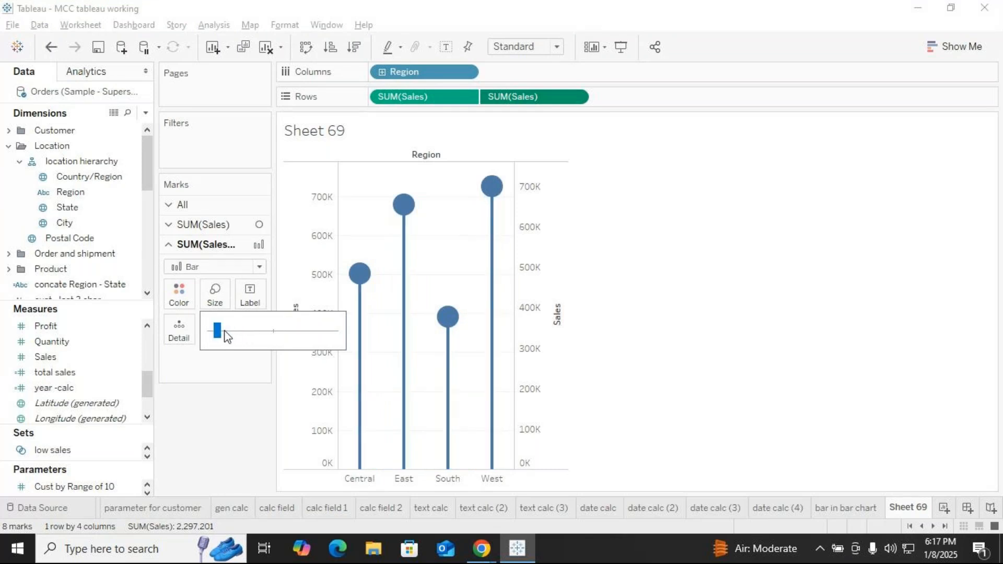
click(224, 331)
drag(224, 331, 219, 331)
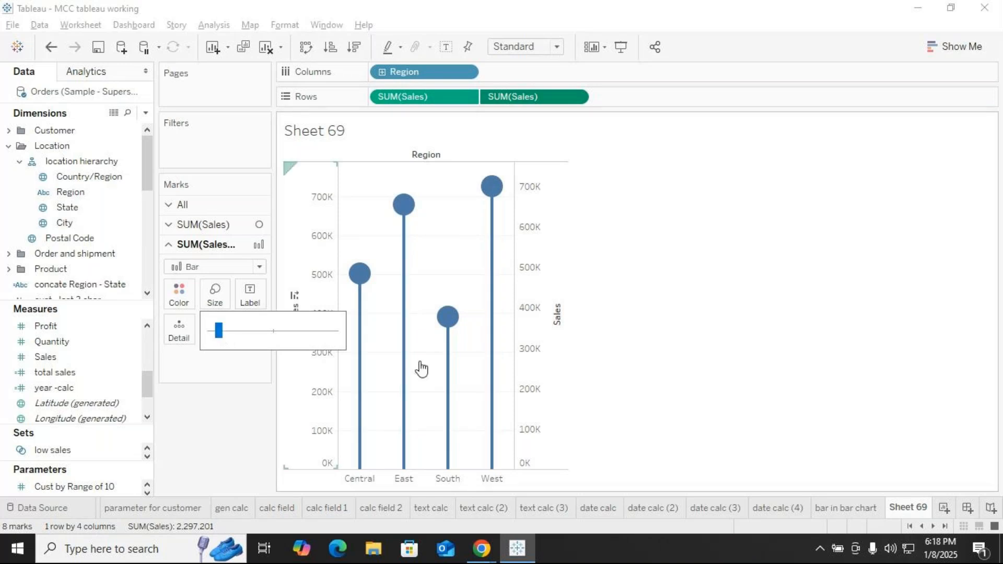
click(665, 374)
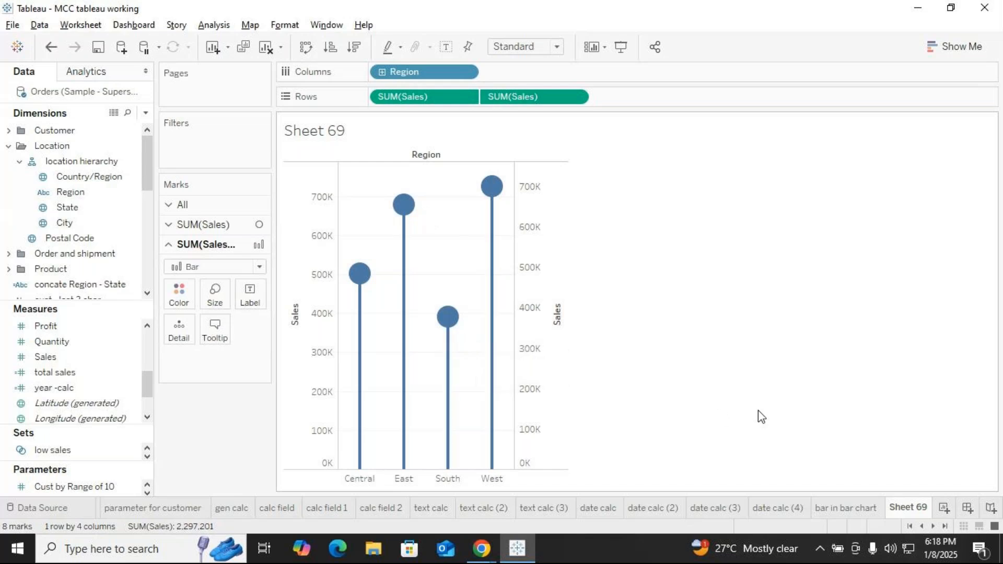
Try coloring only the second Sales measure's bars by Region, and remove that coloring again.
drag(64, 193, 178, 297)
drag(178, 297, 178, 299)
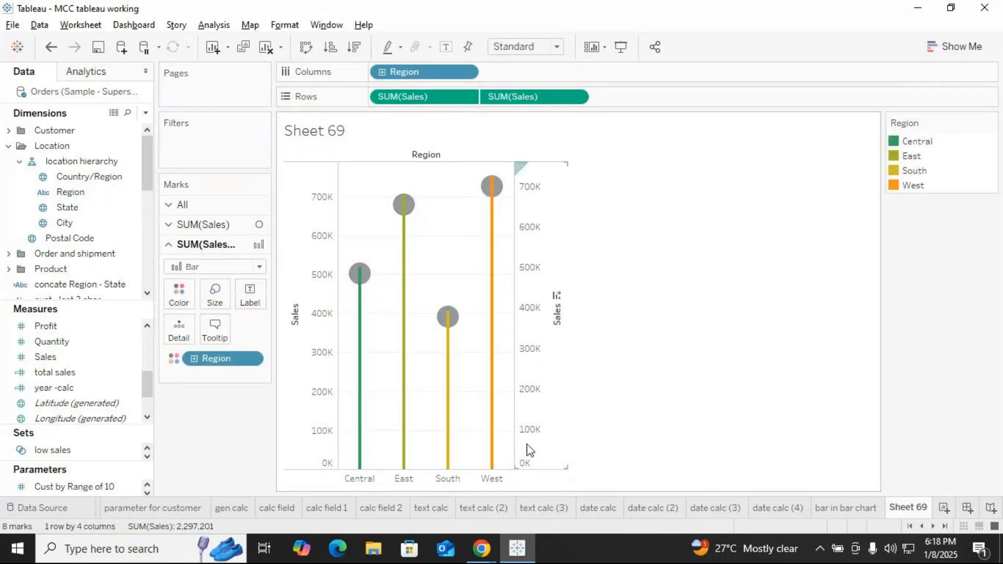
mouse_move(494, 279)
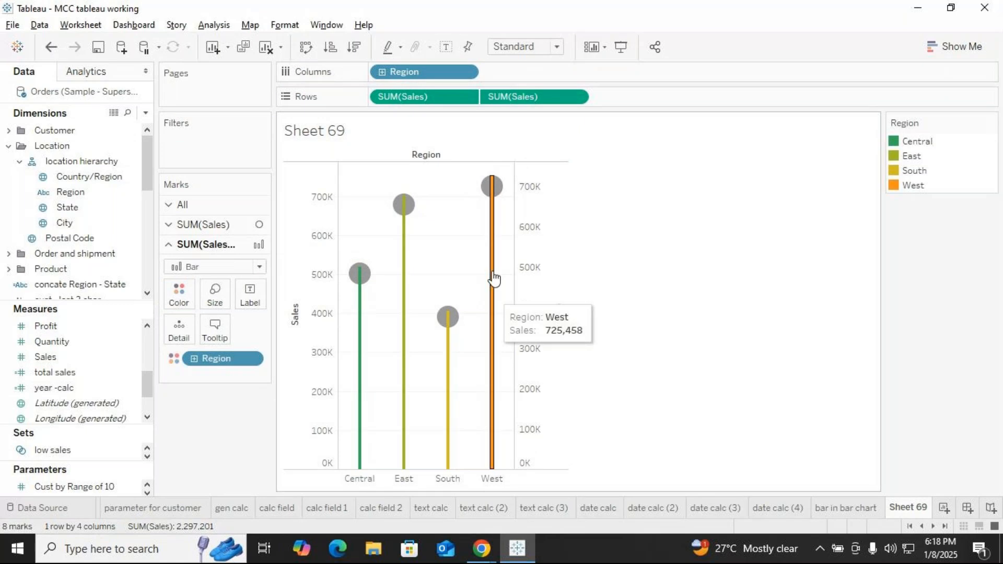
mouse_move(360, 286)
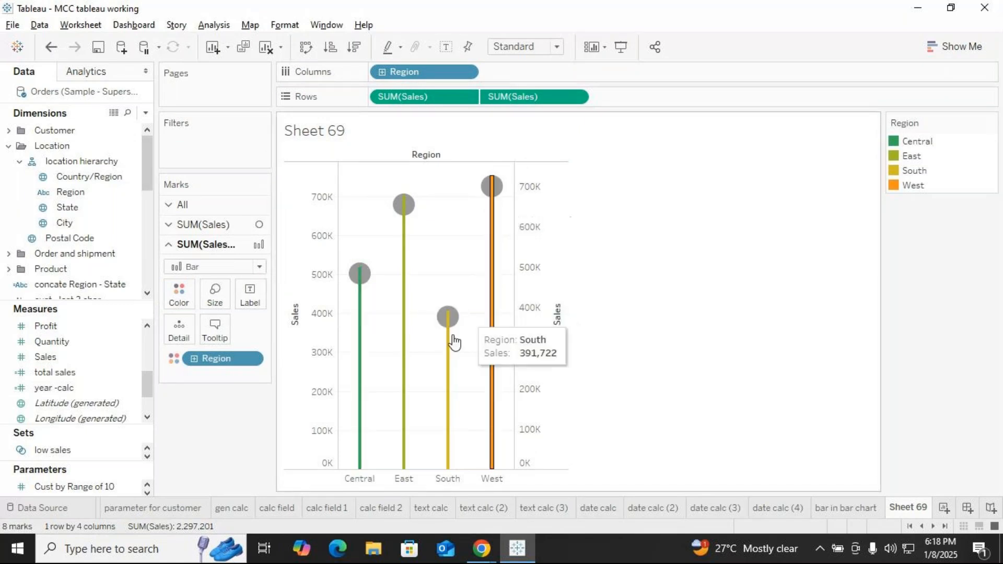
drag(230, 358, 184, 264)
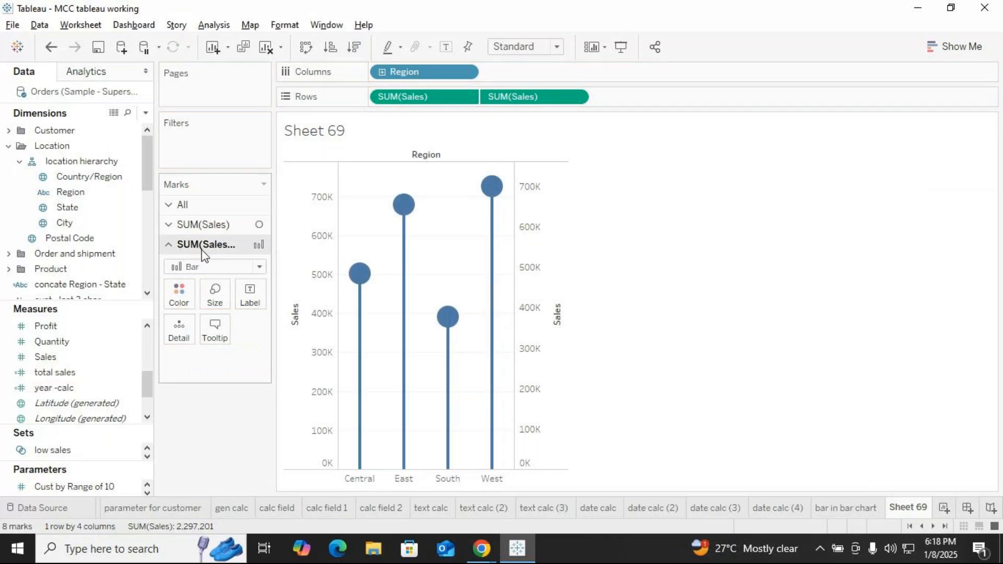
drag(70, 192, 179, 295)
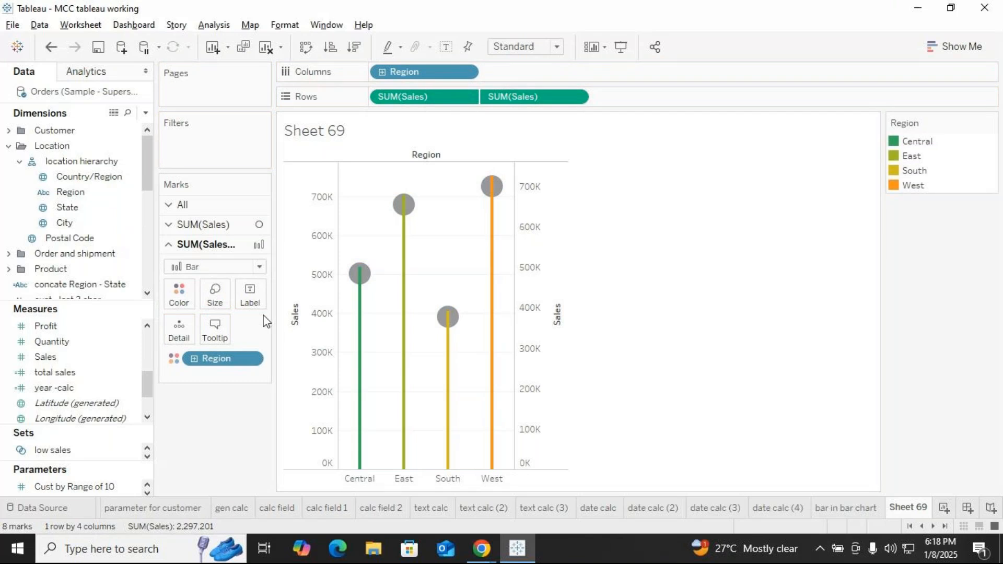
drag(236, 360, 230, 458)
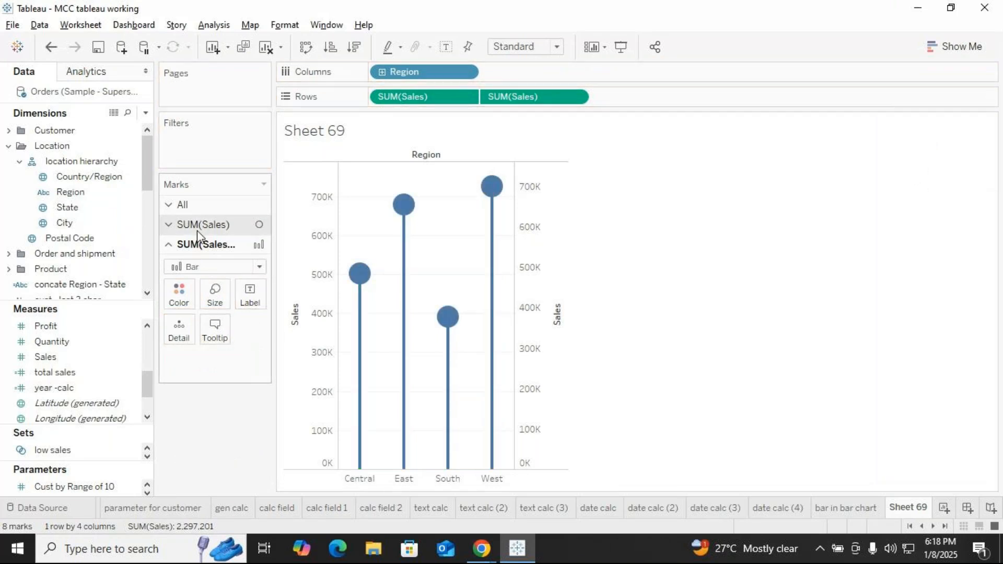
Color all marks, both circles and bars, by Region.
click(201, 205)
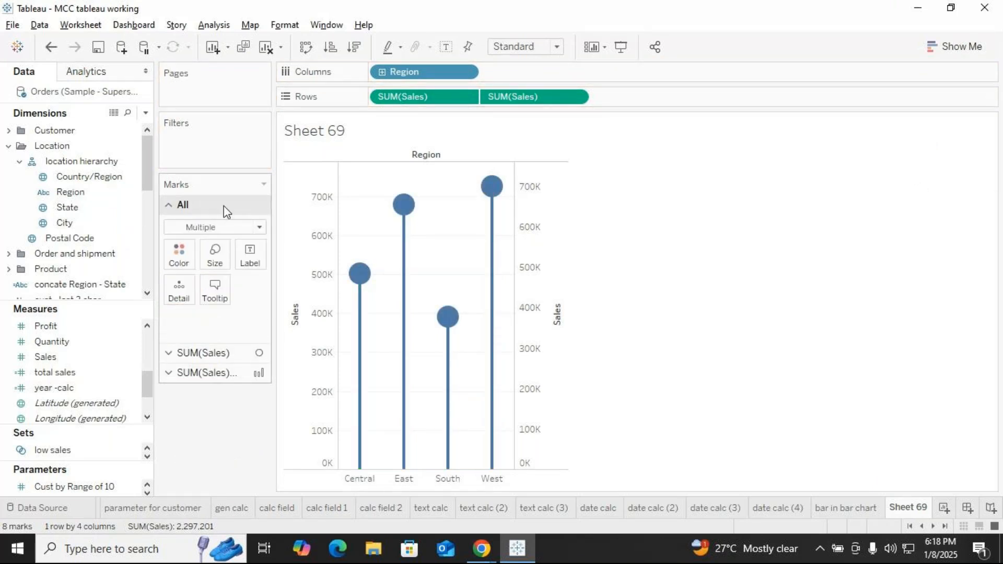
click(69, 193)
drag(74, 196, 179, 255)
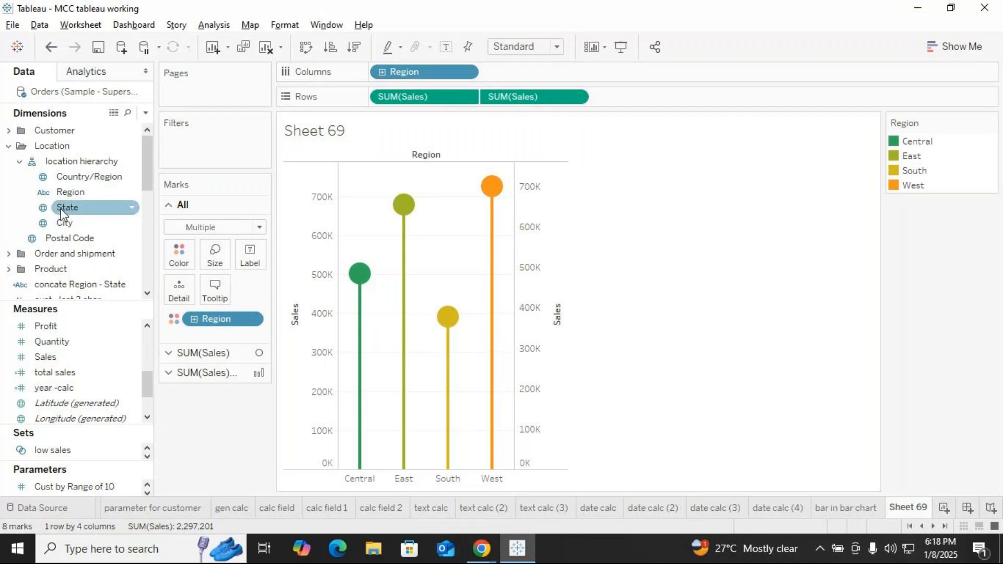
Replace Region with Sub-Category from the PDT hierarchy, both on Columns and as the color of all marks.
click(8, 146)
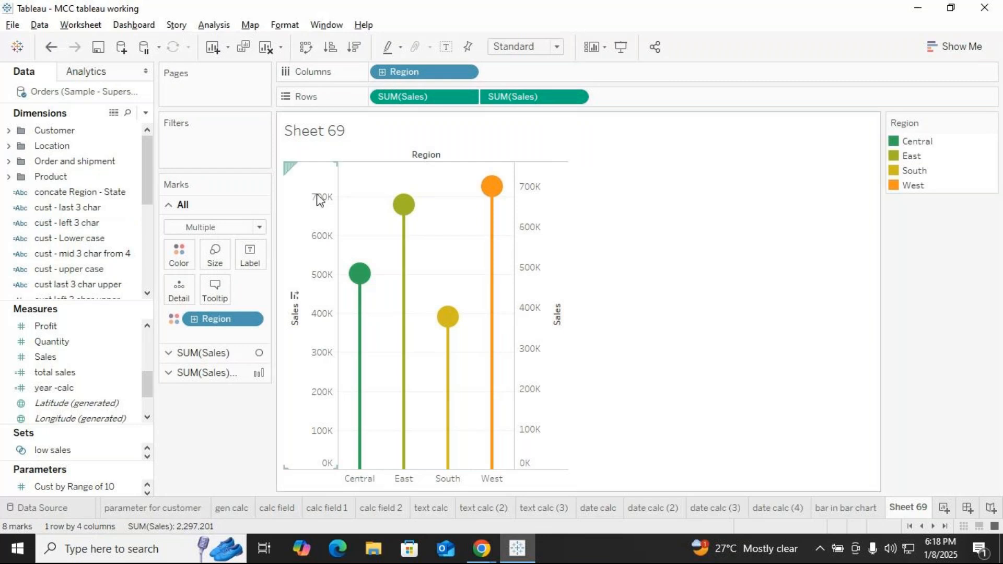
drag(216, 318, 219, 459)
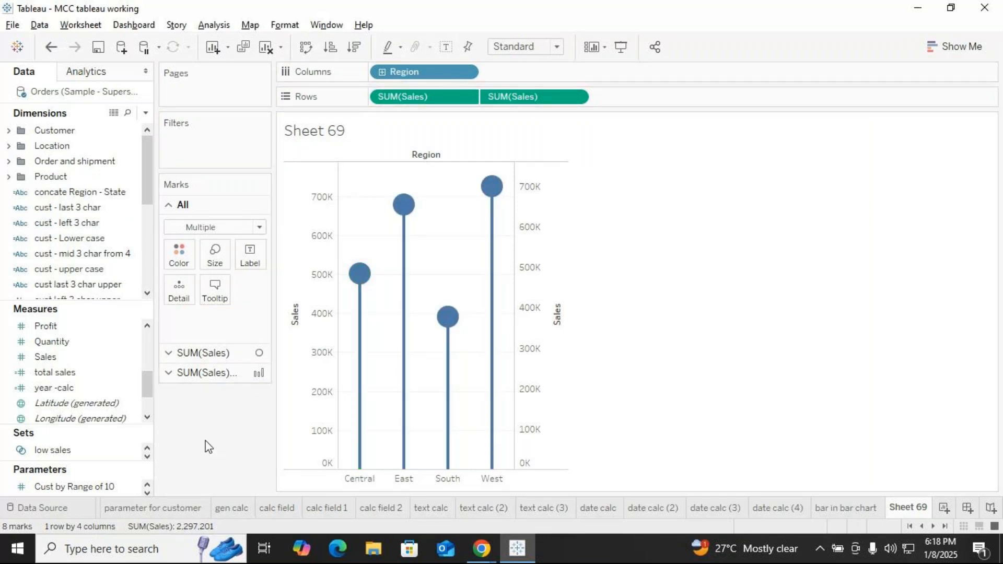
click(8, 177)
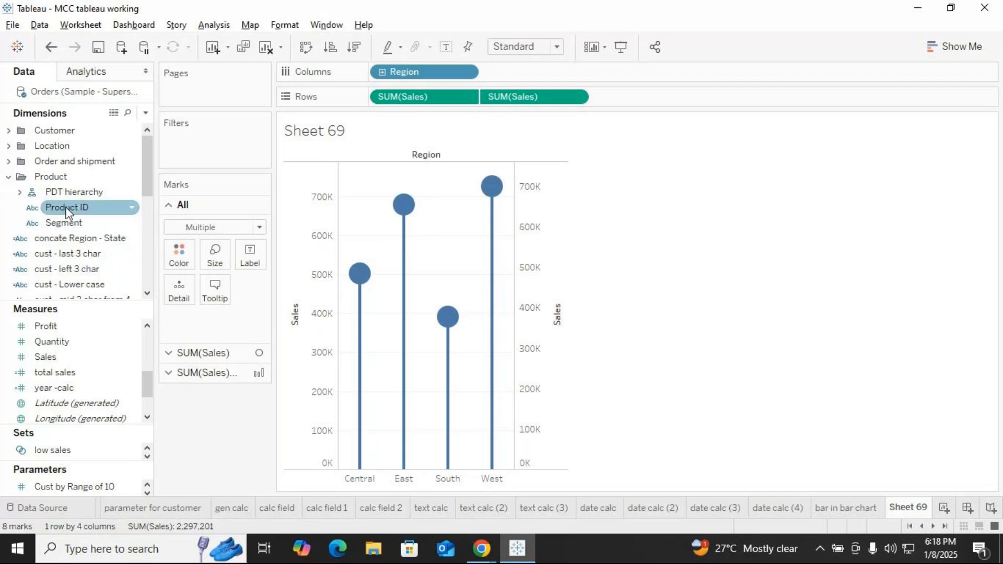
click(19, 192)
drag(87, 223, 542, 71)
drag(415, 77, 218, 434)
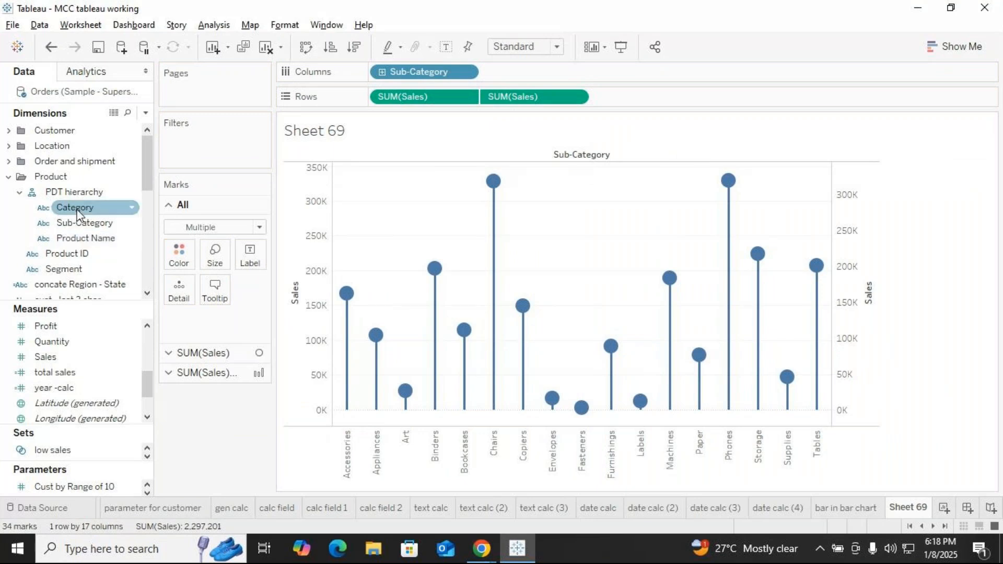
drag(80, 224, 180, 254)
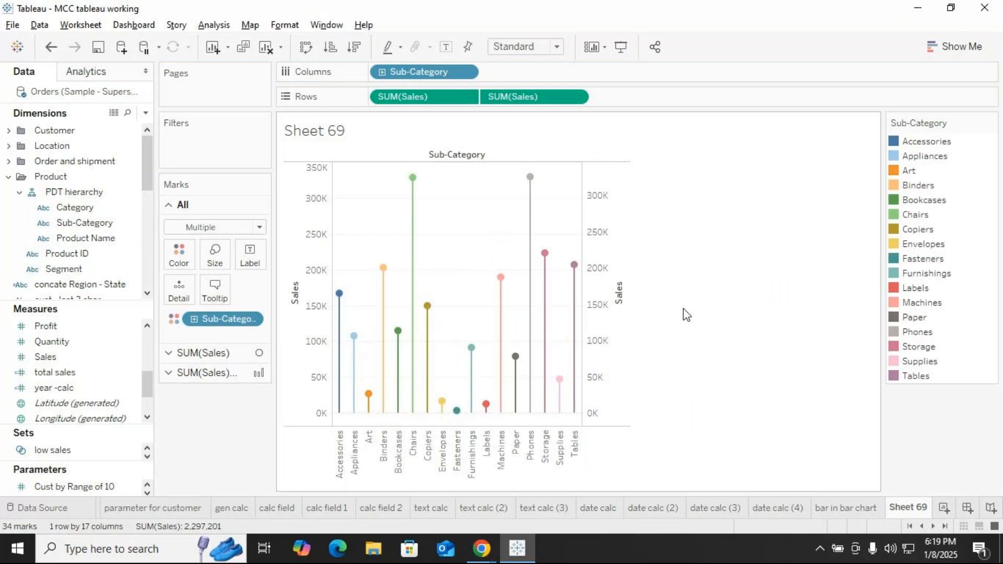
Fit the lollipop chart to Entire View and hide the Sub-Category color legend.
click(557, 47)
click(543, 97)
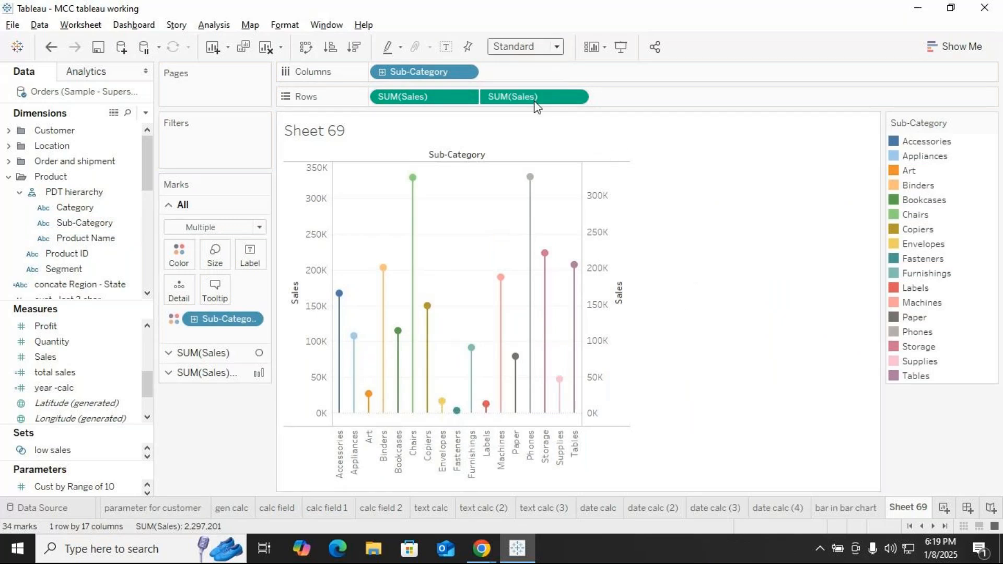
click(992, 123)
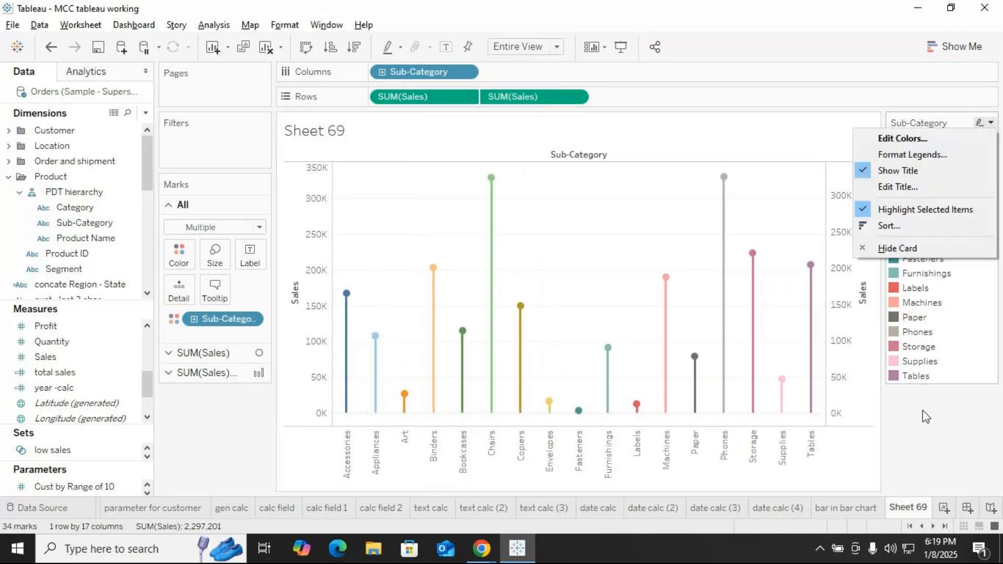
click(899, 246)
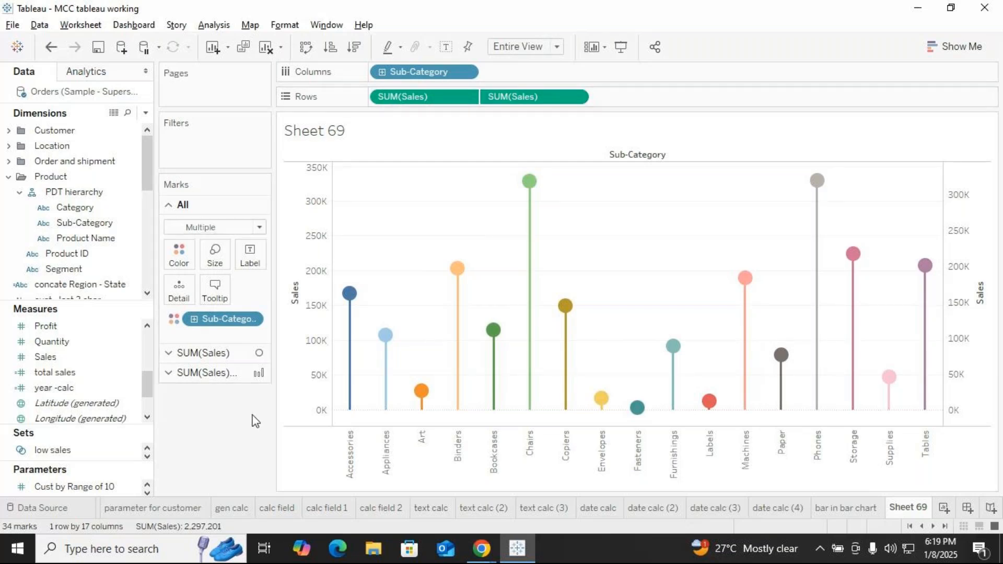
Rename Sheet 69 as "lolipop chart".
key(alt+Tab)
key(alt+Tab)
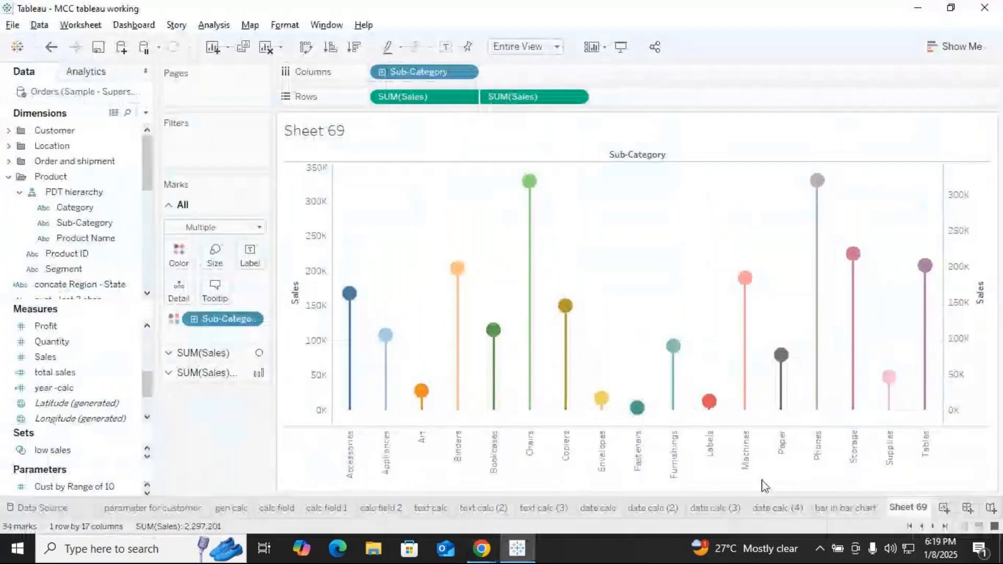
right_click(914, 510)
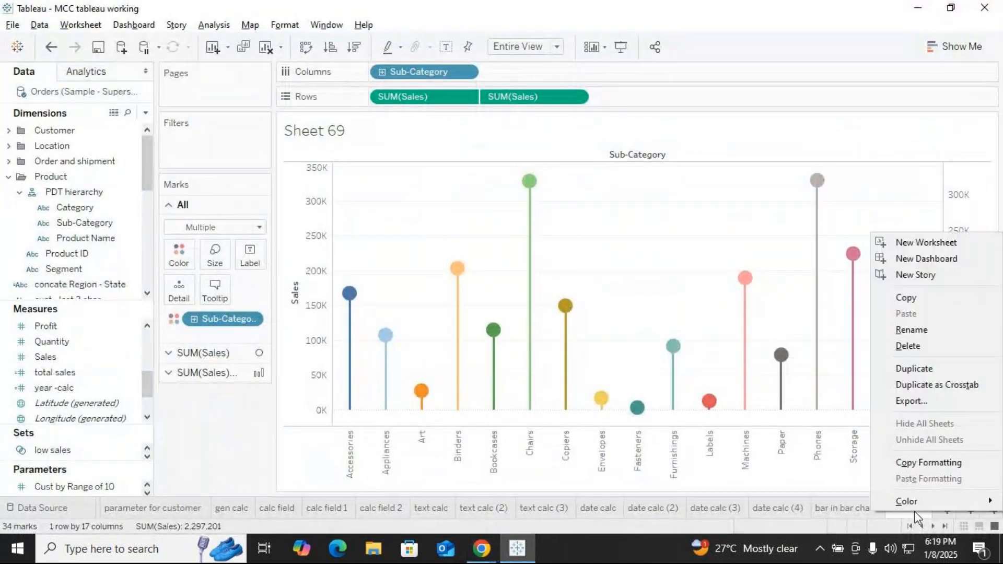
click(920, 333)
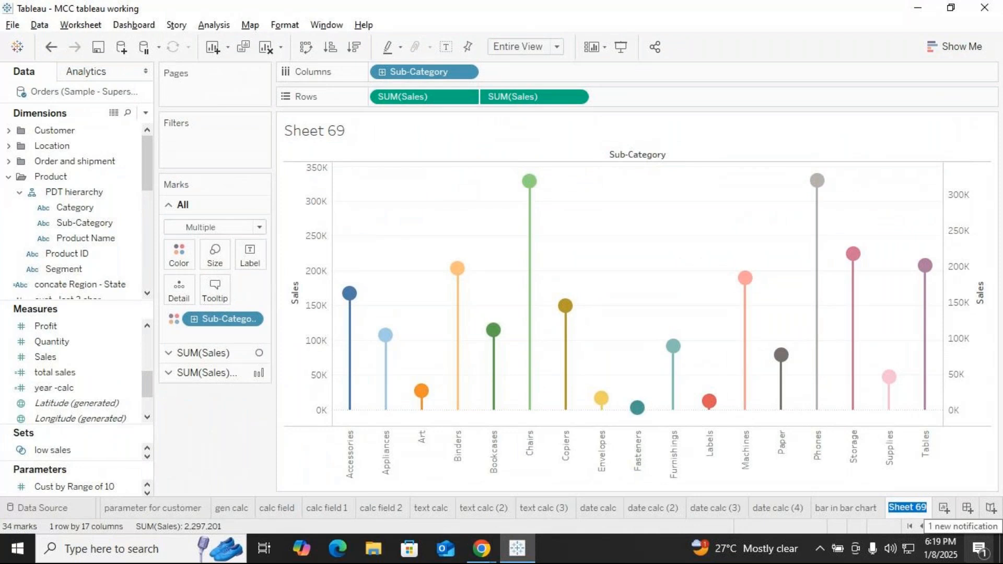
text(lolipop chart)
key(Return)
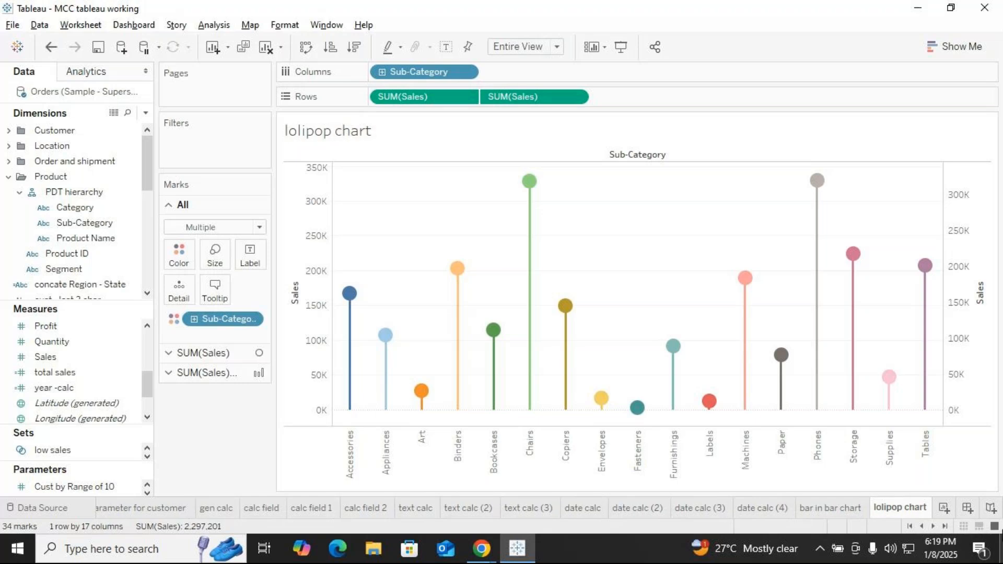
Set the first Sales marks to Shape with the filled star and enlarge the stars slightly.
mouse_move(517, 192)
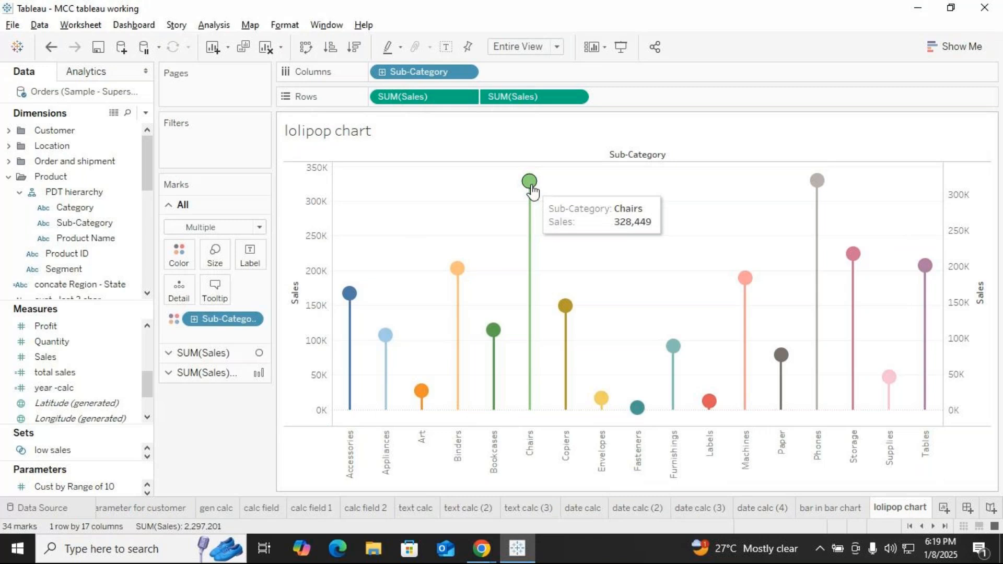
click(231, 353)
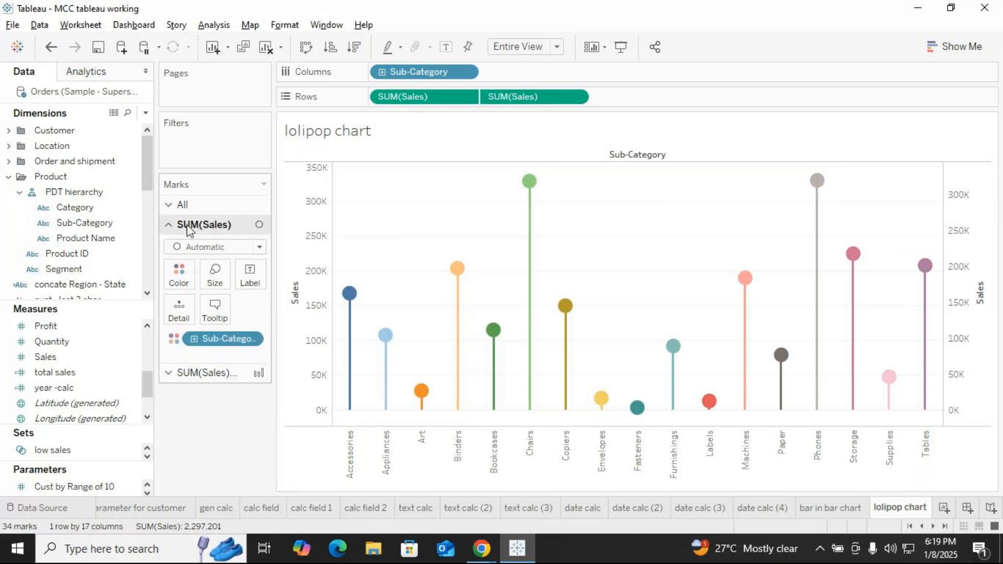
click(258, 246)
click(197, 365)
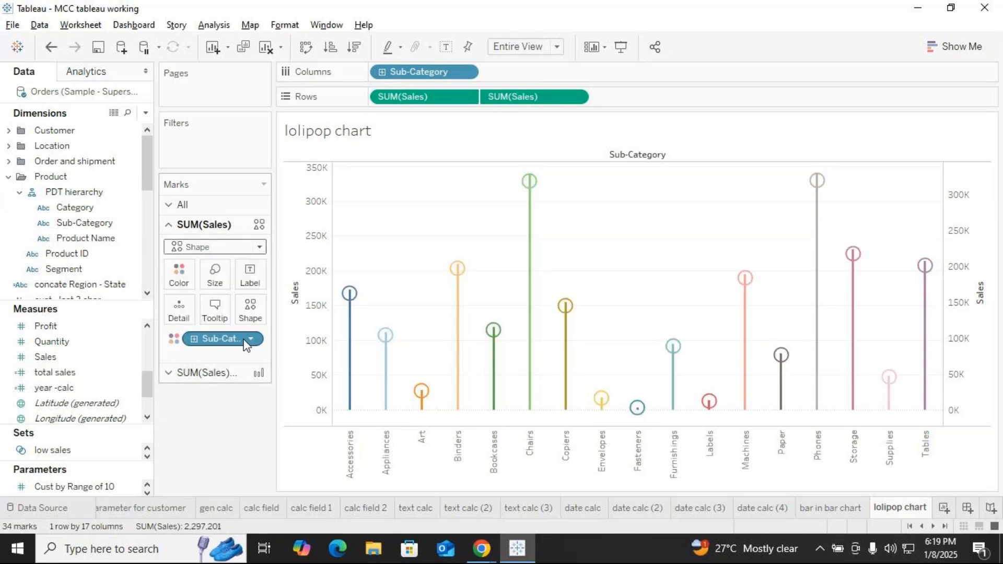
click(250, 311)
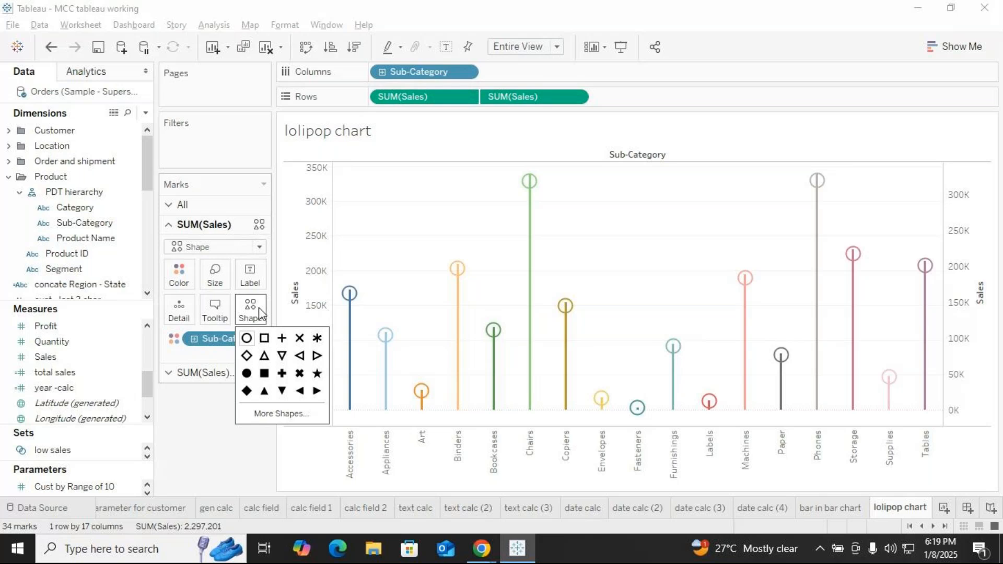
click(317, 373)
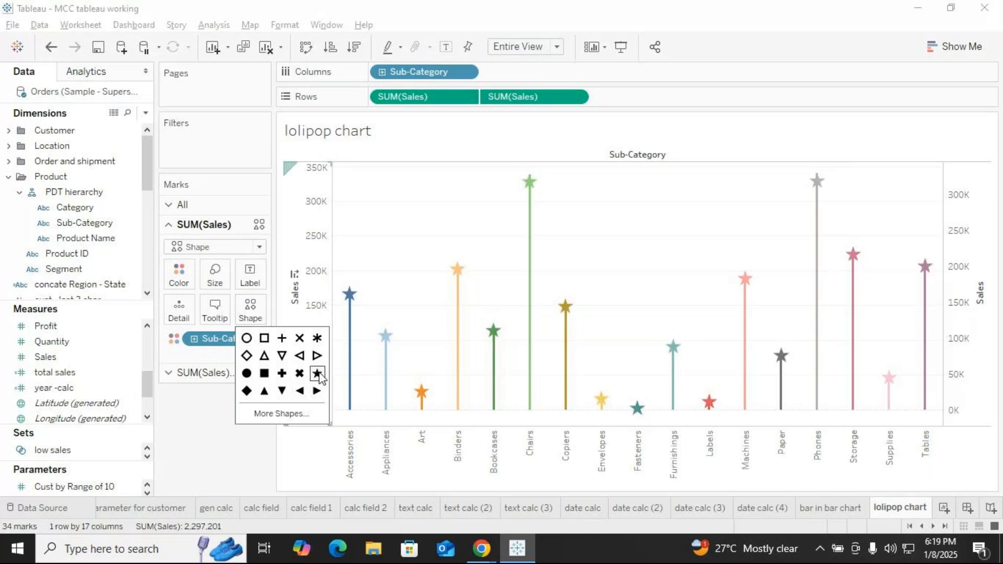
click(222, 285)
mouse_move(242, 311)
mouse_down()
mouse_move(260, 309)
mouse_move(251, 311)
mouse_up()
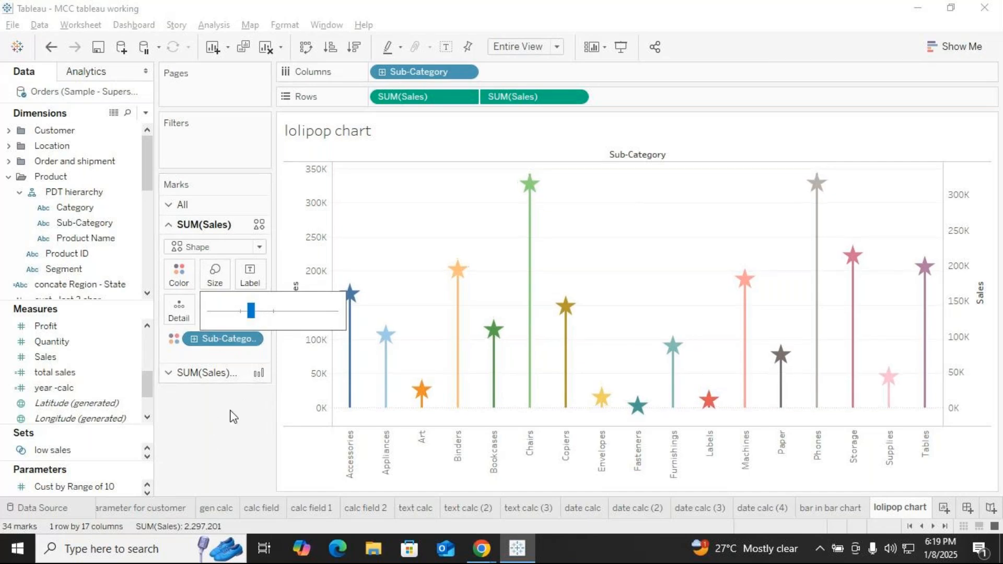
click(217, 451)
Switch to the GoTo Meeting window, mute the microphone, and return to Tableau.
key(alt+Tab)
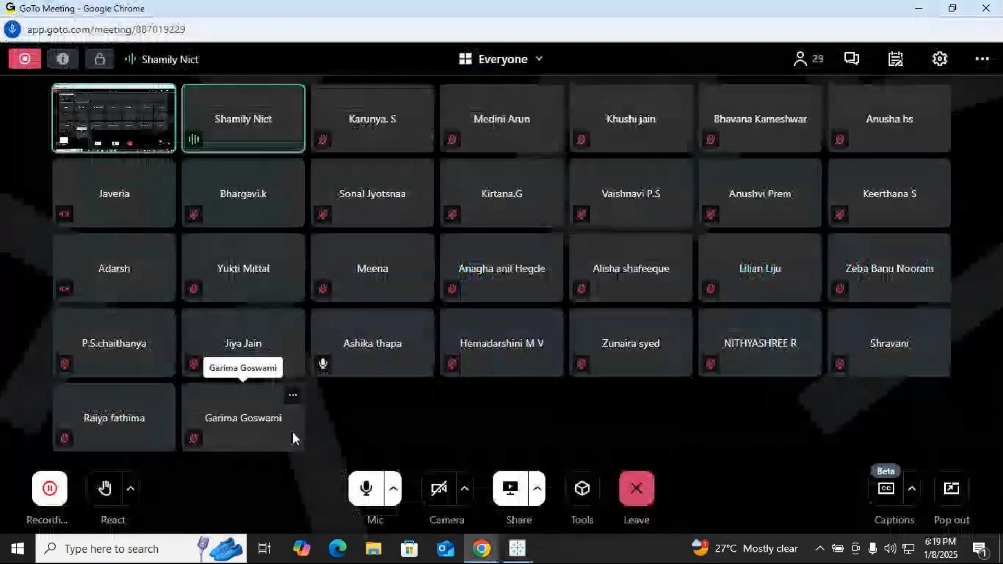
click(368, 494)
key(alt+Tab)
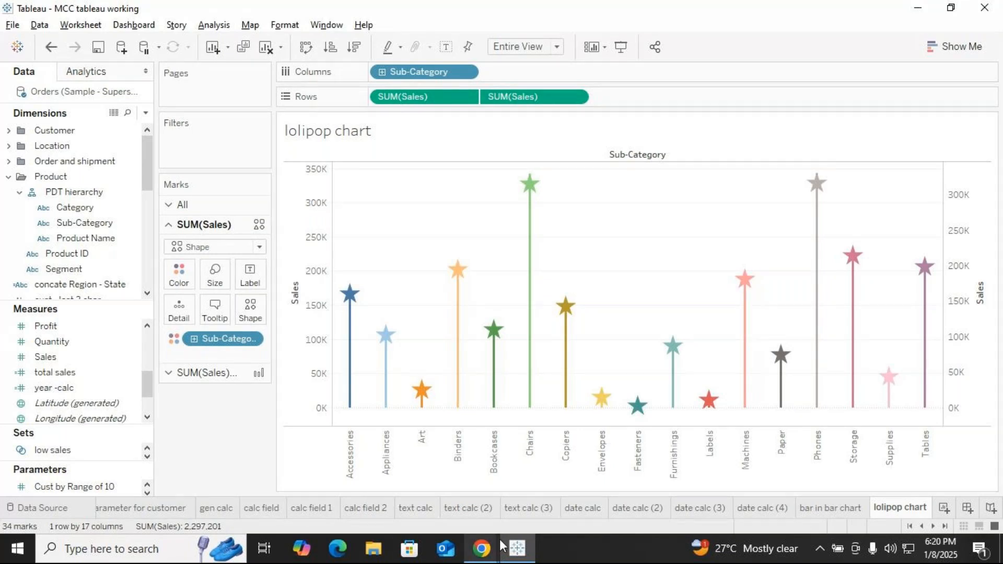
mouse_move(483, 549)
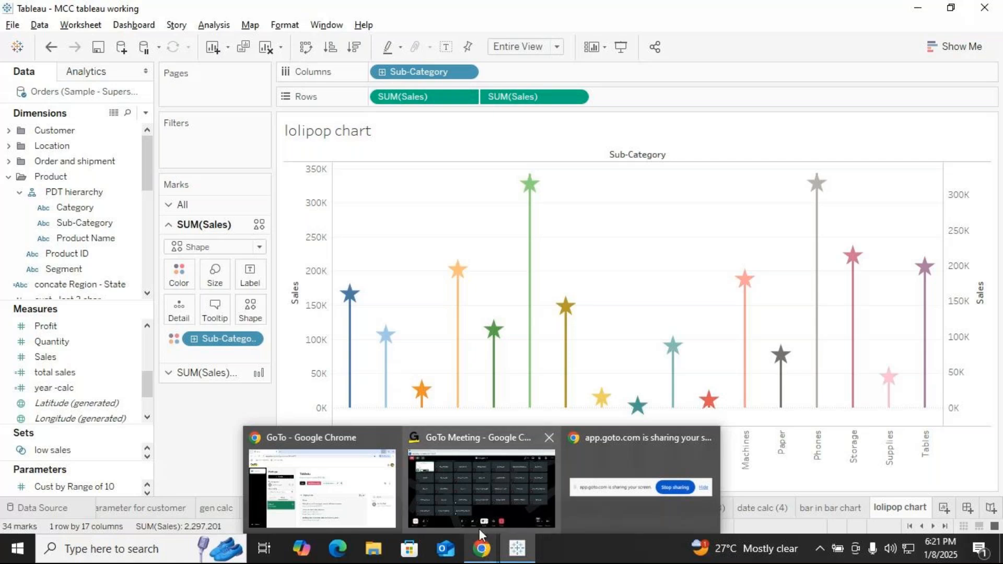
mouse_move(479, 528)
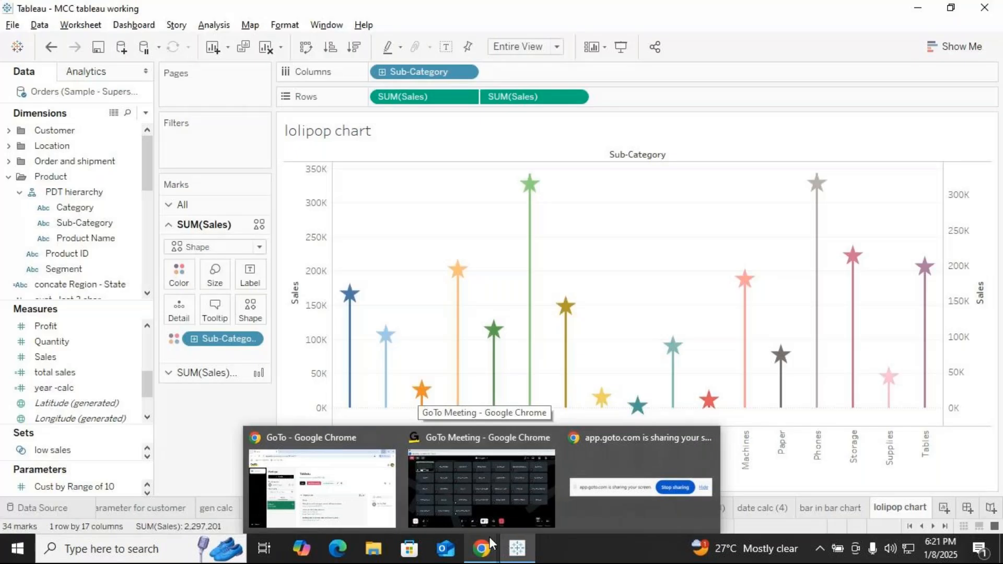
click(537, 479)
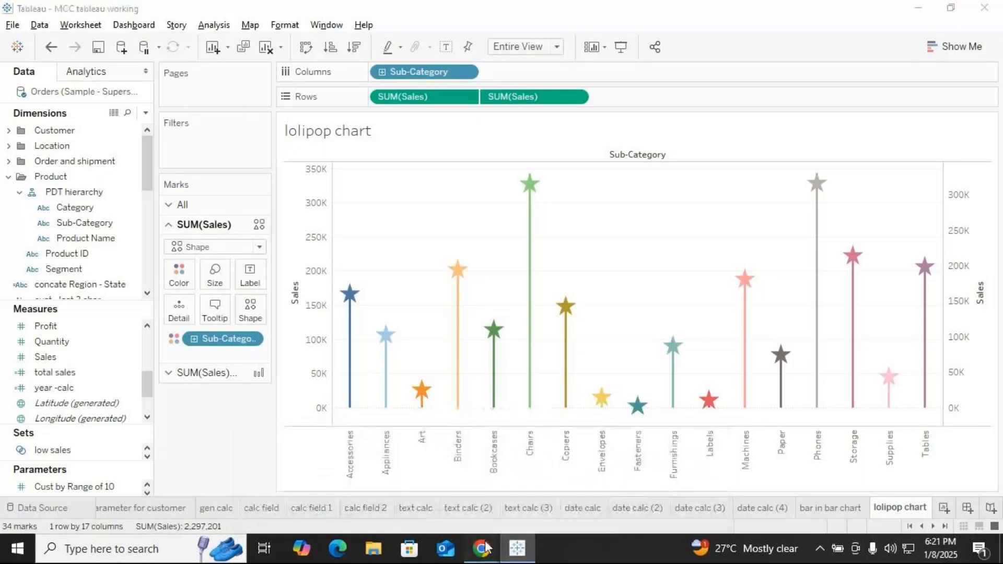
click(486, 549)
click(531, 516)
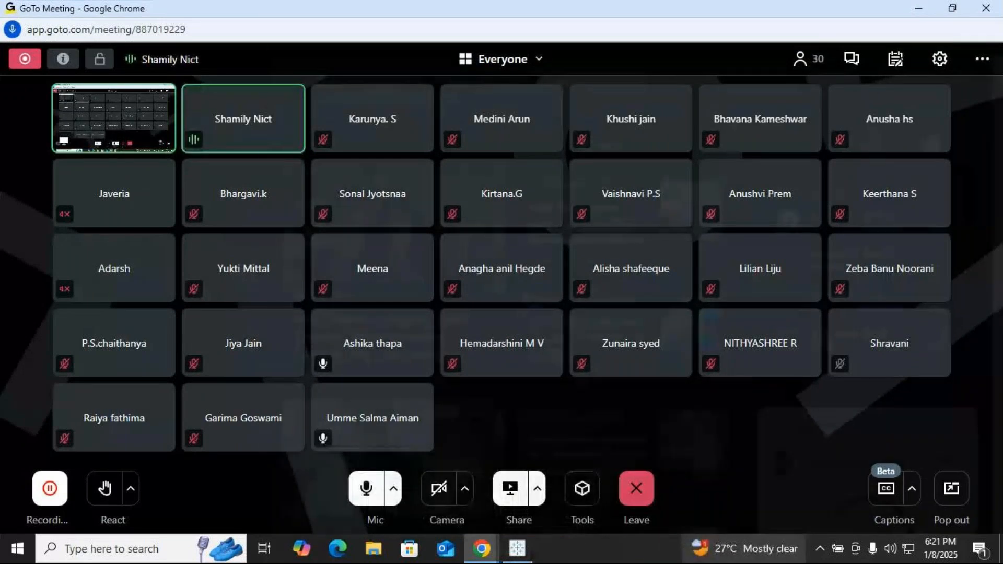
mouse_move(743, 548)
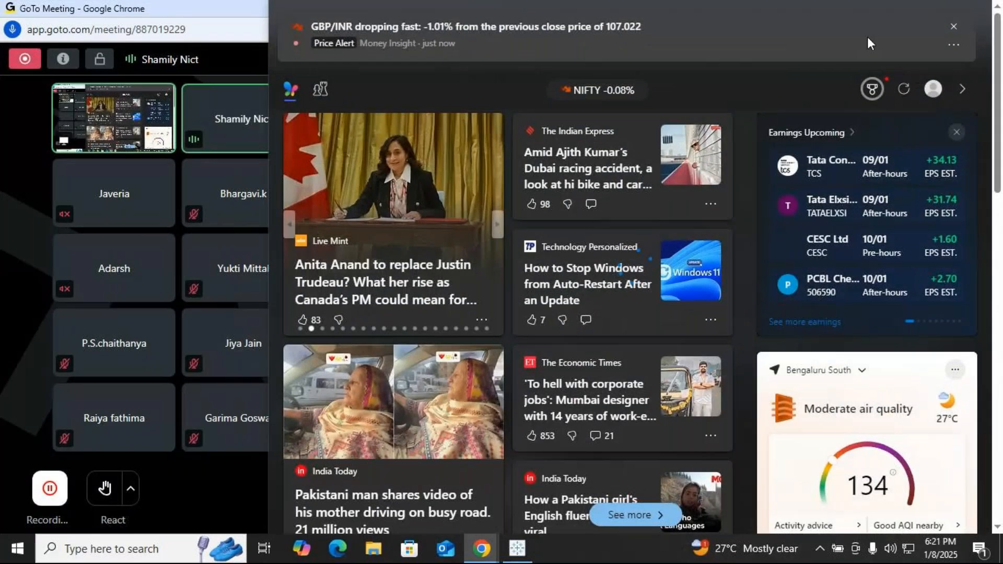
click(25, 372)
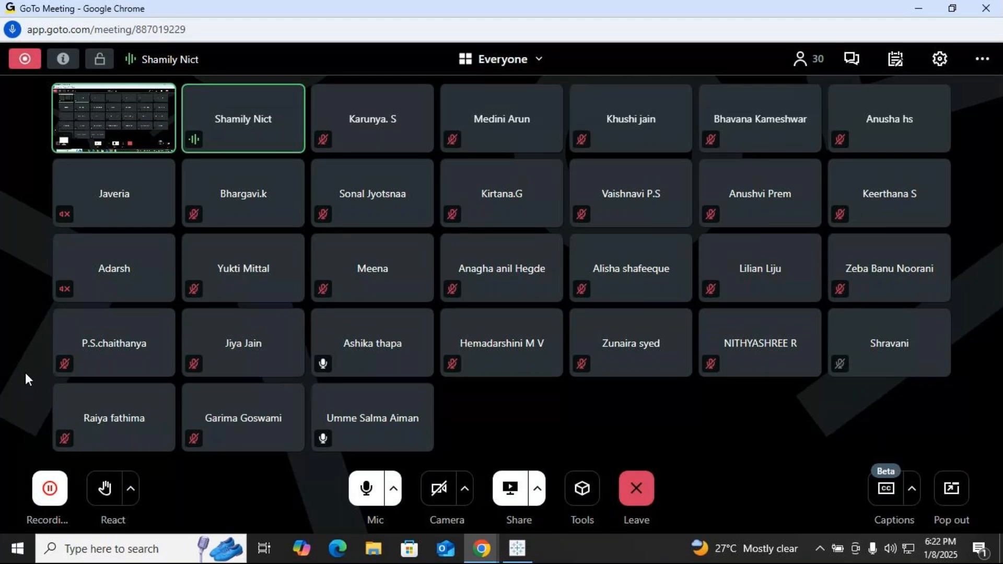
key(alt+Tab)
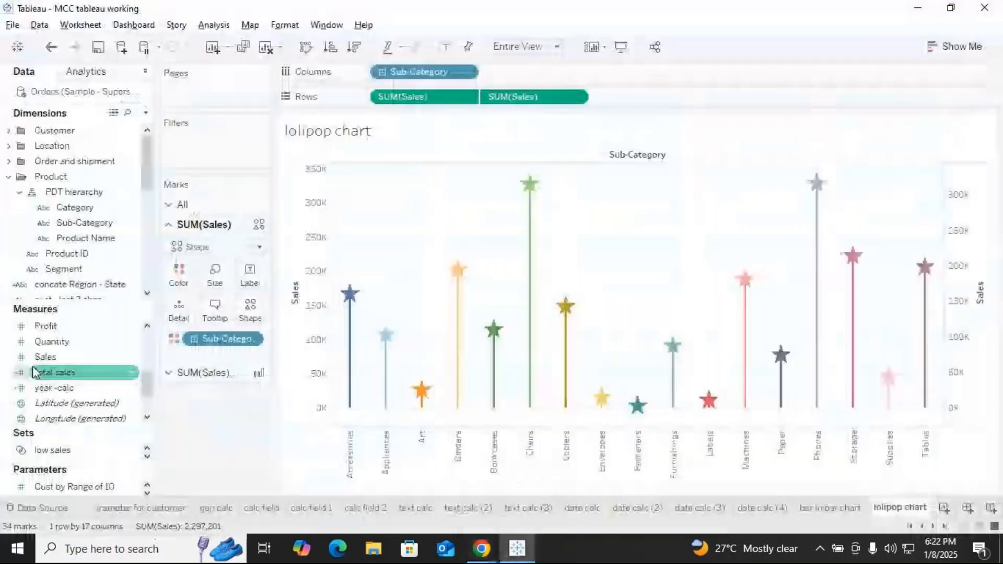
Try coloring the first Sales measure's stars by Category, and extend the Category color to all marks.
drag(224, 341, 200, 391)
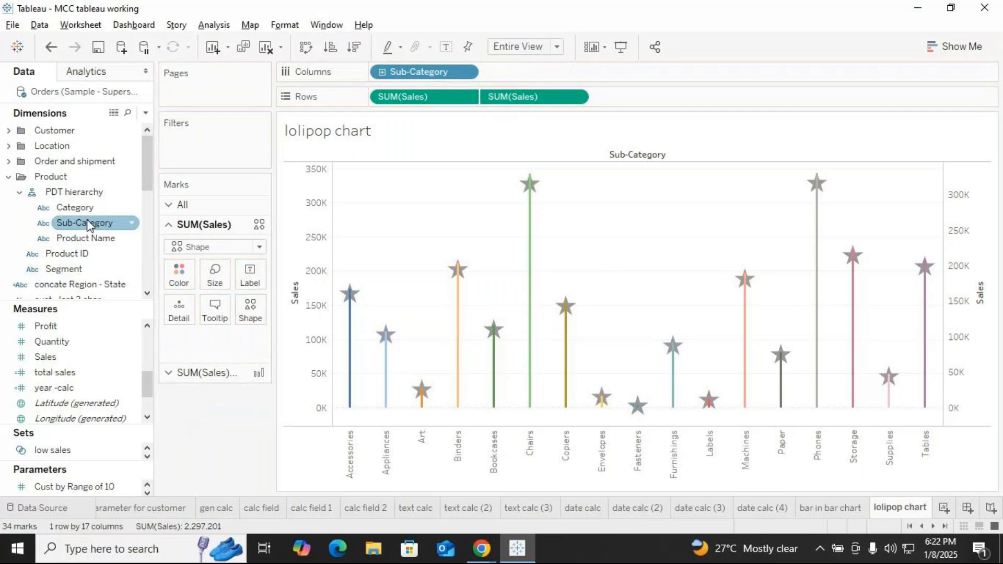
drag(73, 208, 176, 280)
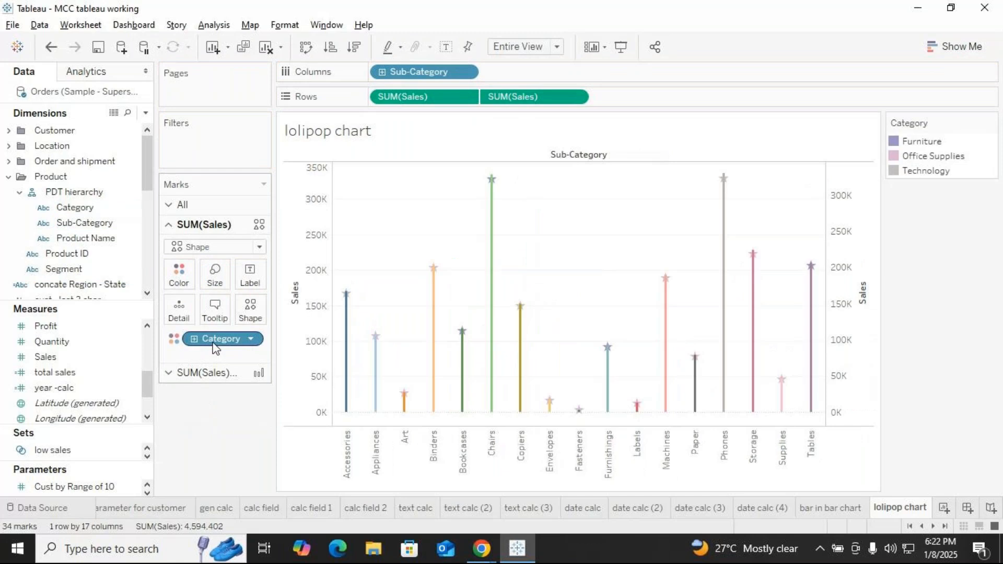
drag(229, 428, 228, 428)
drag(60, 210, 176, 264)
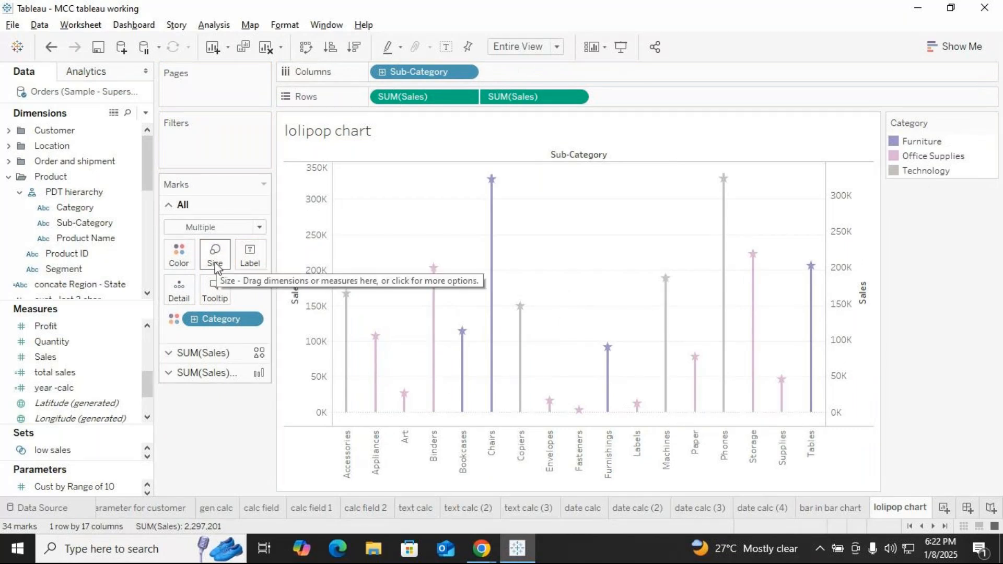
Mute the microphone in the GoTo Meeting window and return to the lollipop chart in Tableau.
key(alt+Tab)
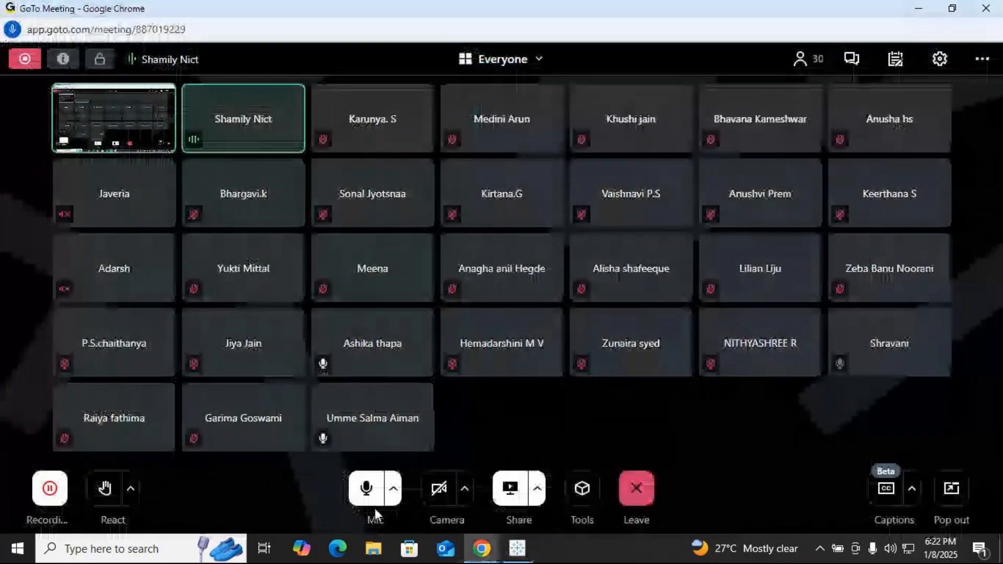
click(370, 497)
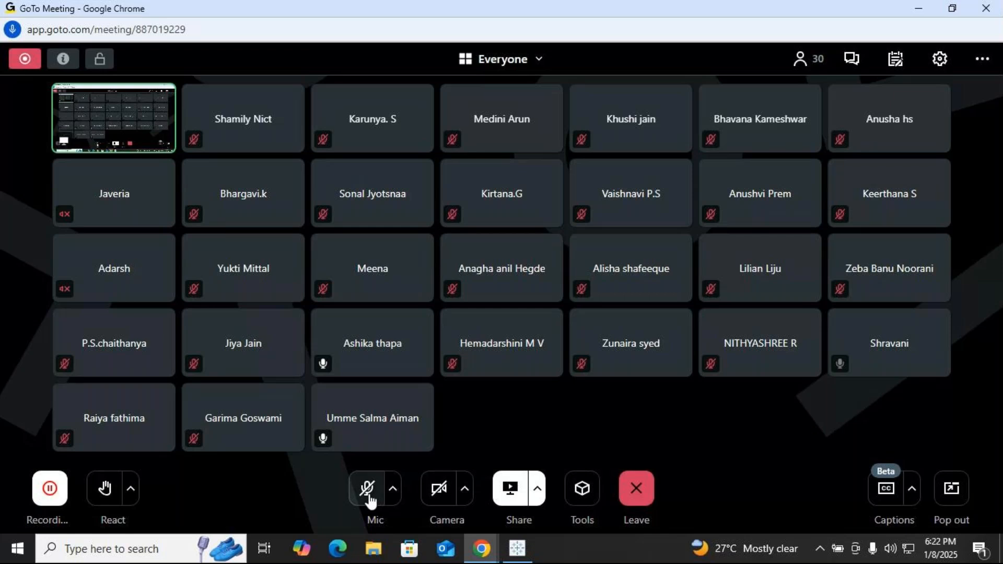
key(alt+Tab)
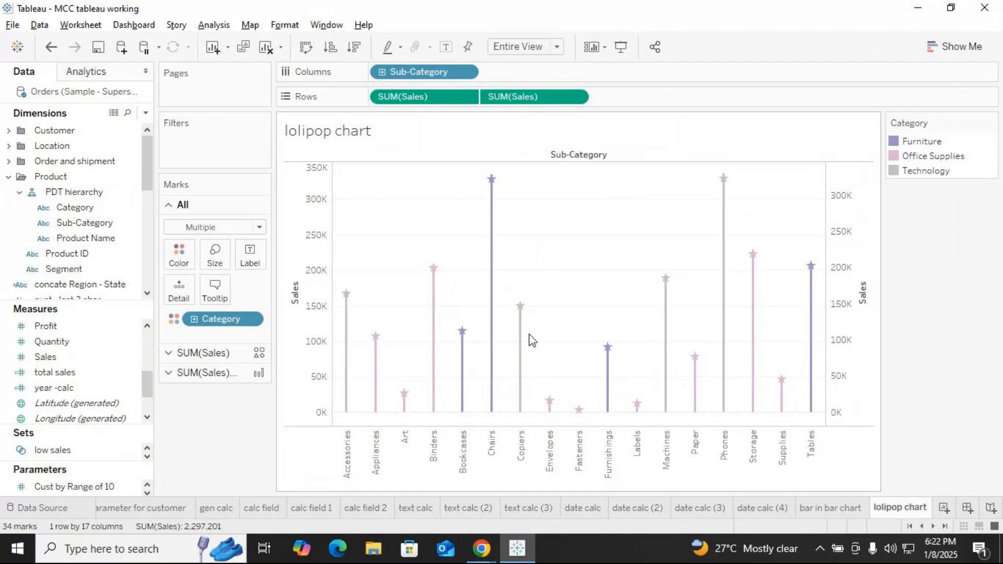
Try Segment instead of Category as the color of all marks, and restore Sub-Category as their color.
drag(211, 327, 206, 454)
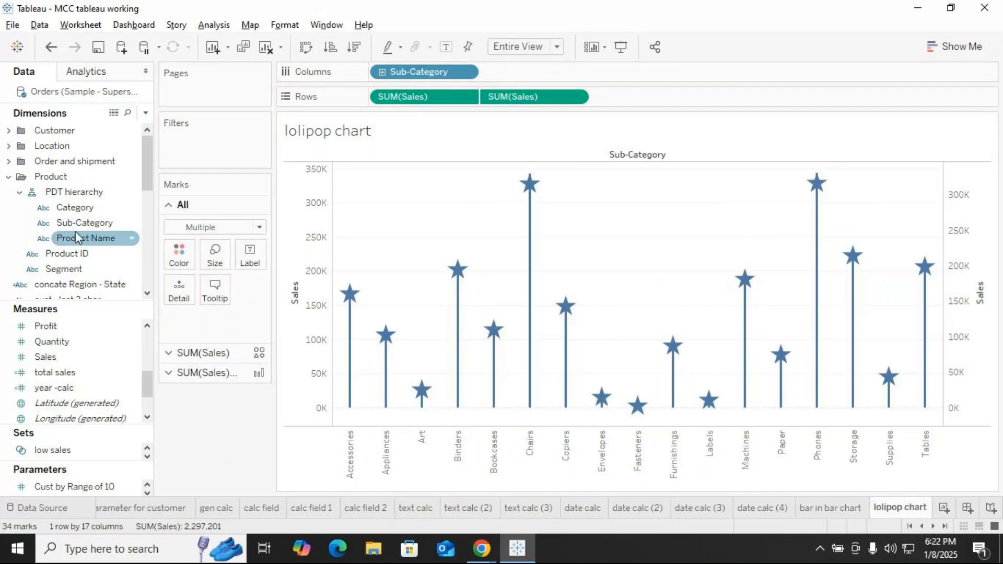
drag(57, 269, 179, 254)
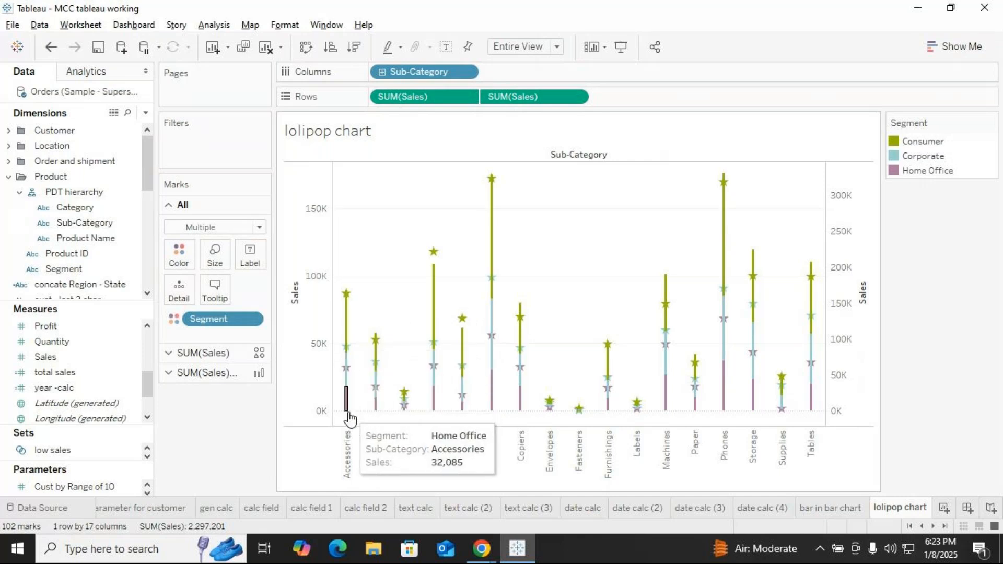
drag(218, 320, 199, 447)
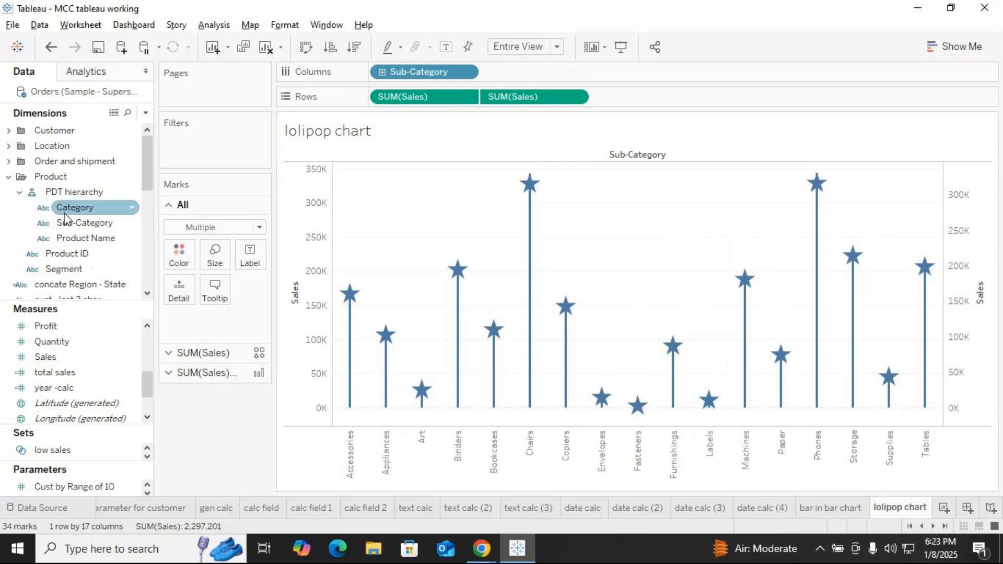
drag(76, 224, 178, 257)
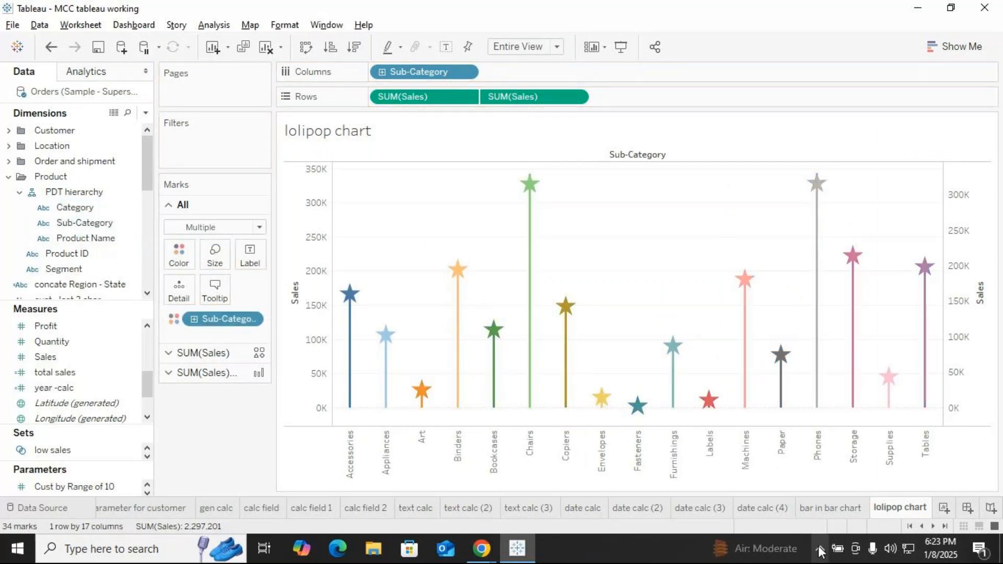
Add a new blank worksheet, look back at the bar in bar and lolipop chart sheets, and return to the new sheet.
click(945, 508)
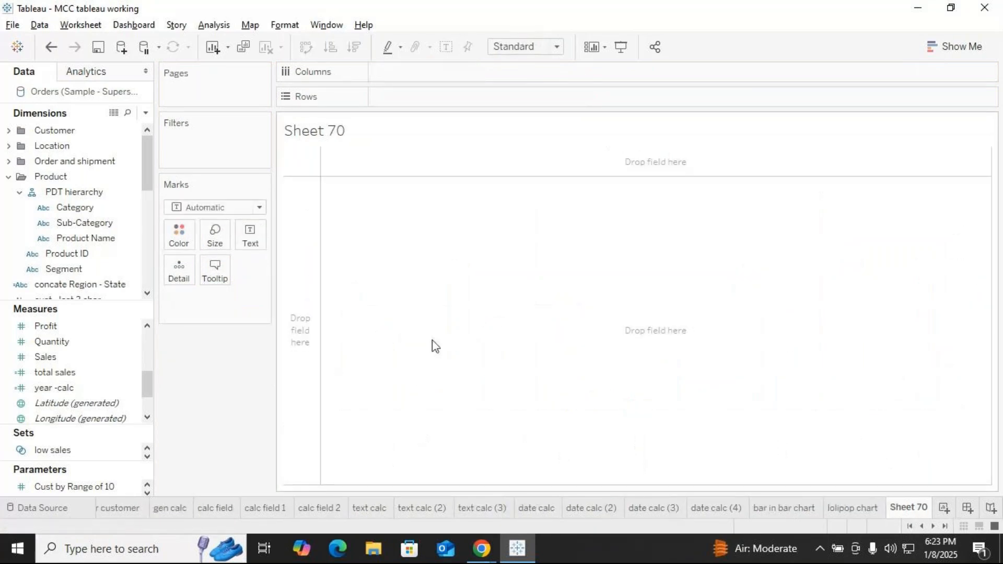
click(781, 508)
click(855, 514)
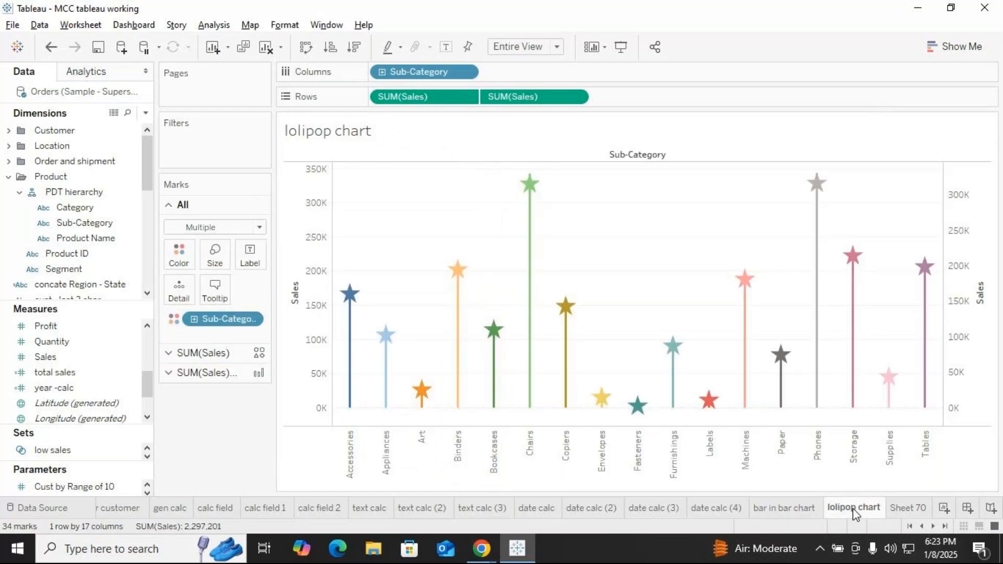
click(908, 508)
click(117, 224)
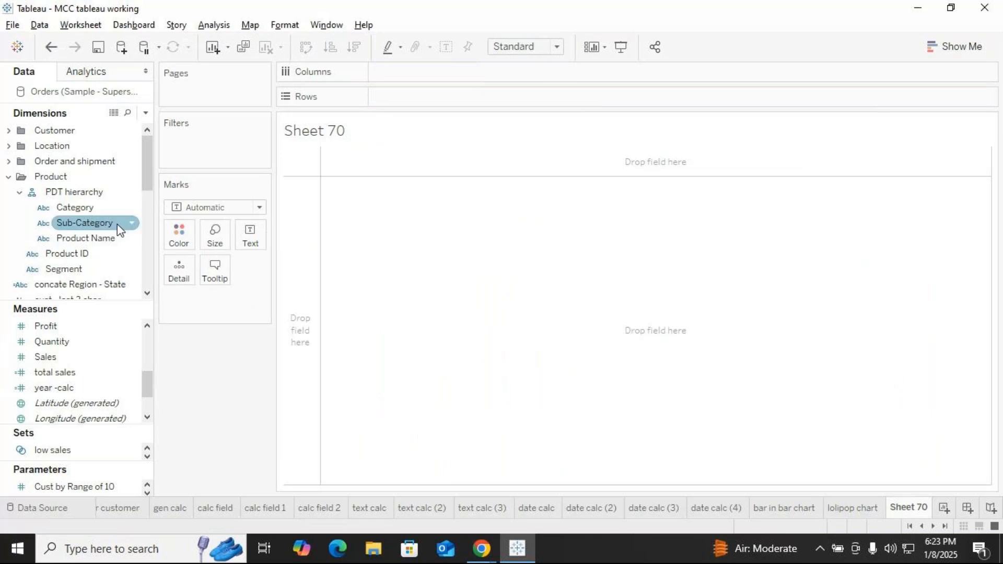
Build a table of Sales by Sub-Category, convert it to a treemap, and clear the sheet.
drag(101, 226, 418, 235)
click(53, 359)
drag(52, 361, 359, 306)
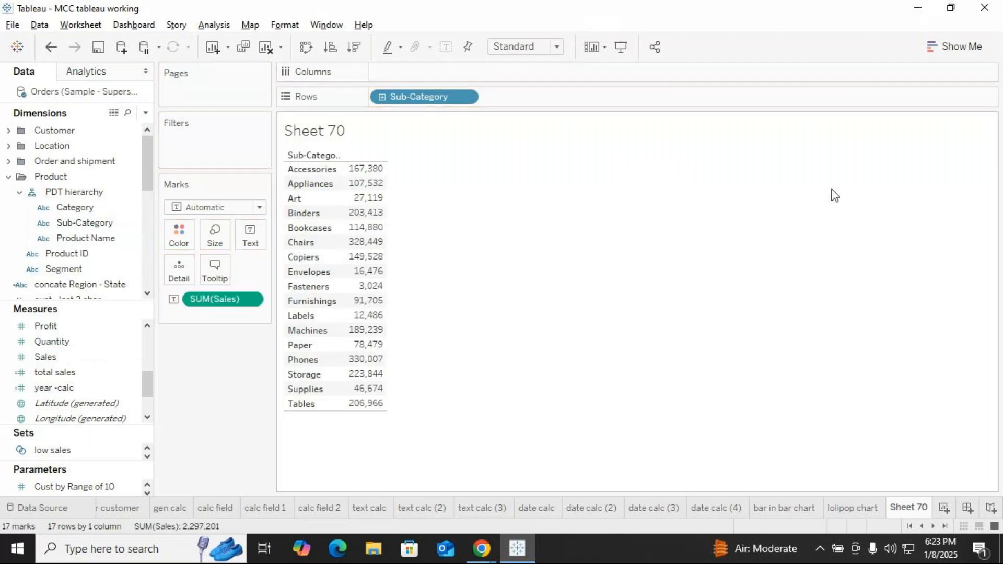
click(956, 47)
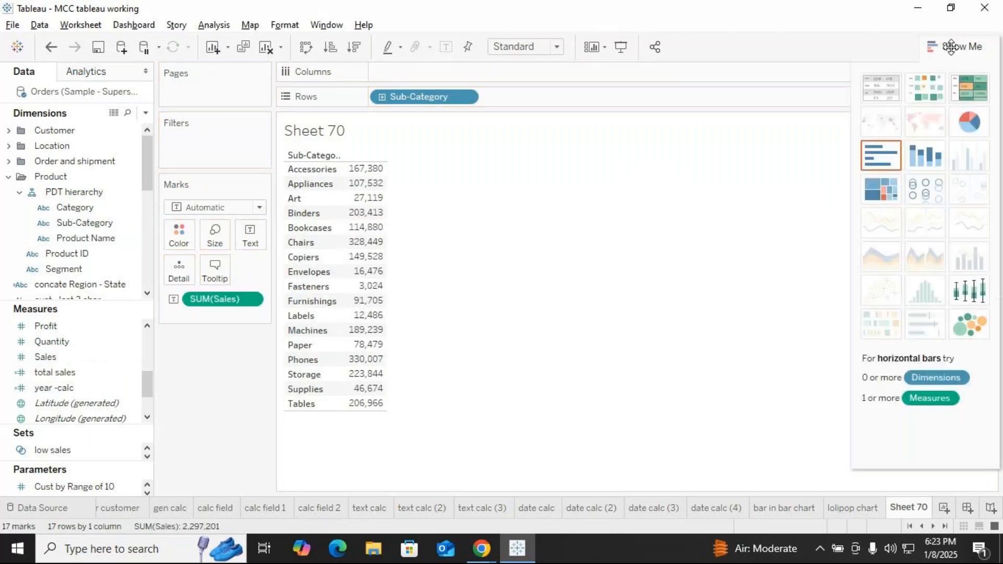
click(891, 196)
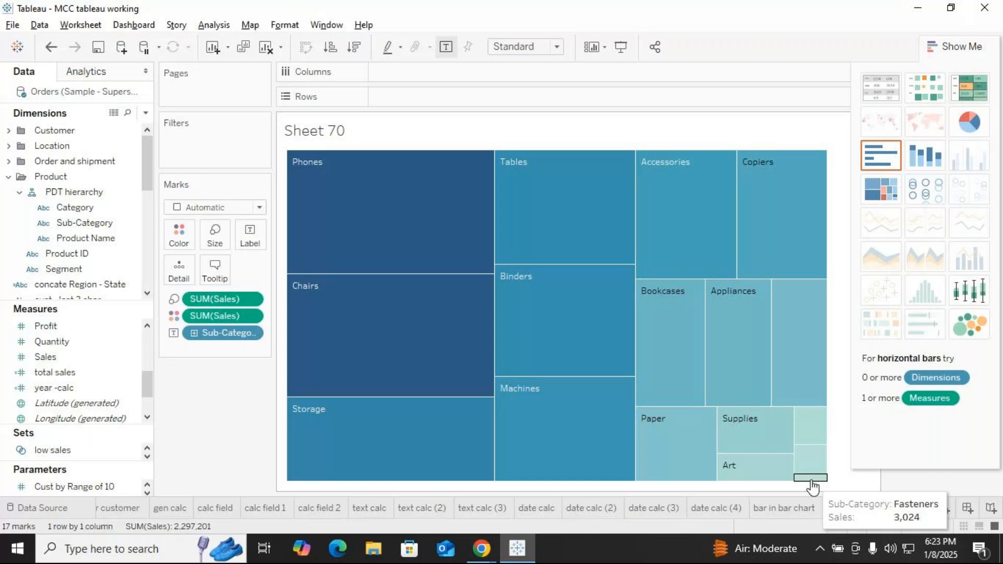
click(976, 35)
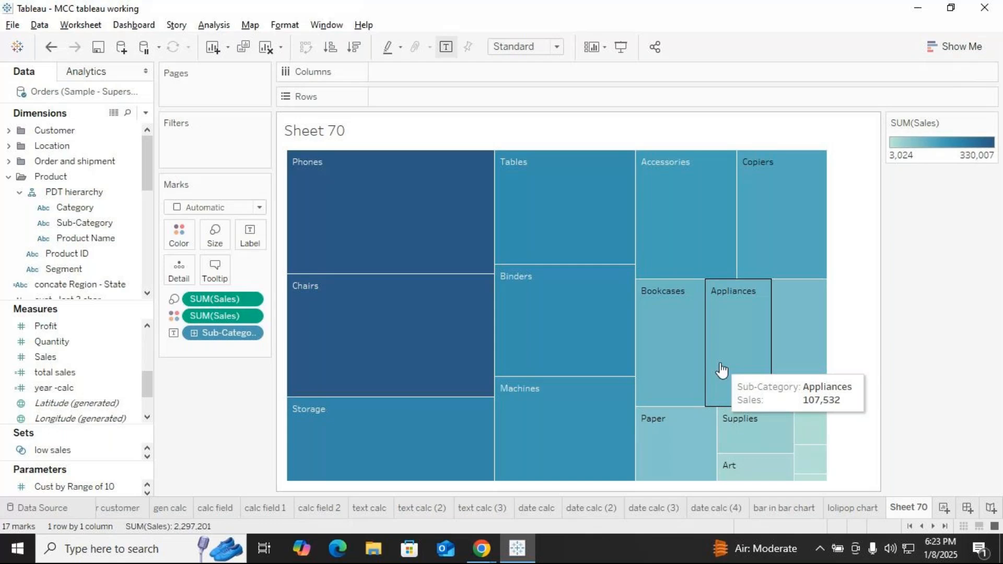
click(265, 46)
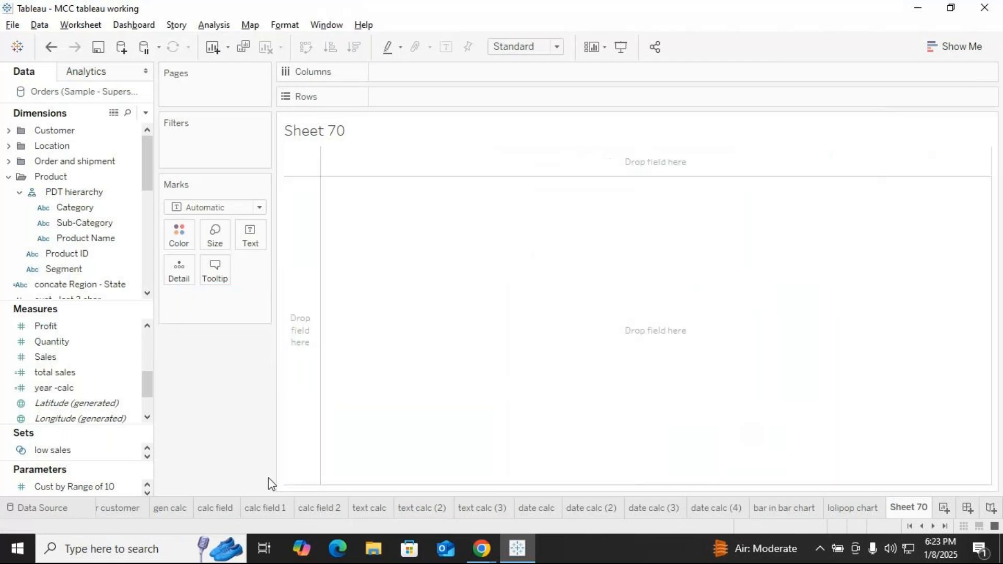
Try Sub-Category as the text of the marks, and replace it with Segment.
click(85, 225)
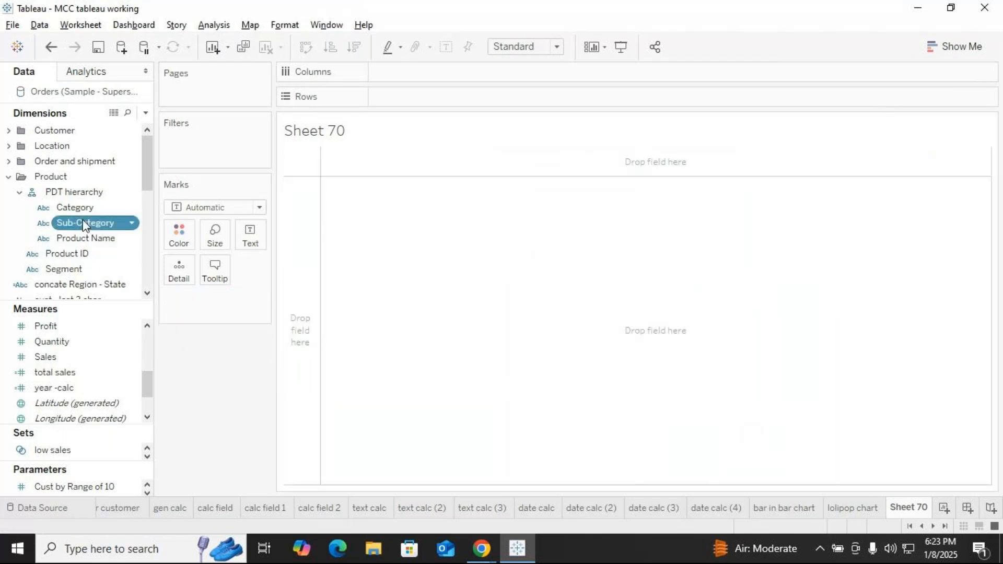
drag(85, 225, 253, 234)
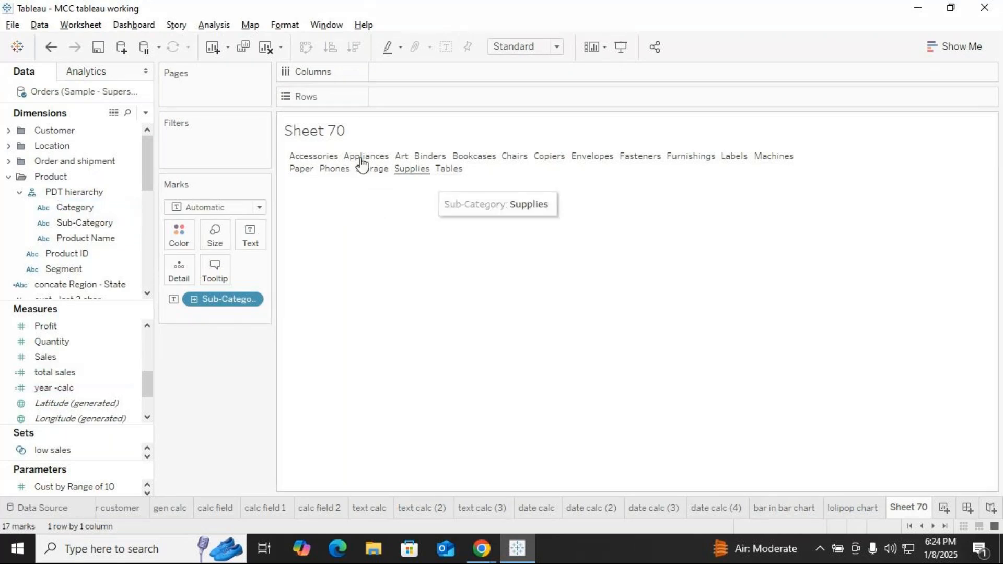
drag(230, 299, 209, 381)
click(74, 270)
drag(74, 271, 252, 238)
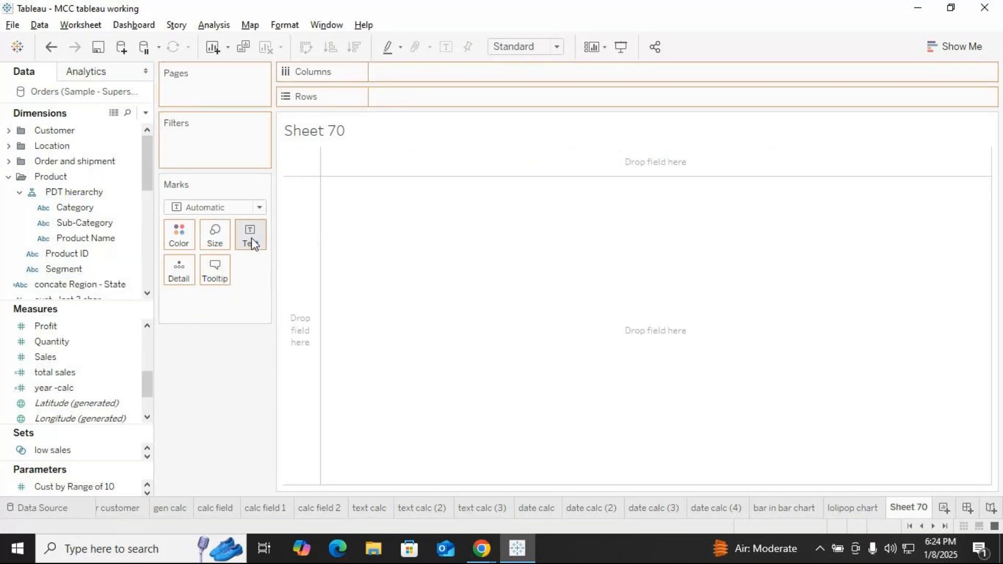
mouse_move(393, 162)
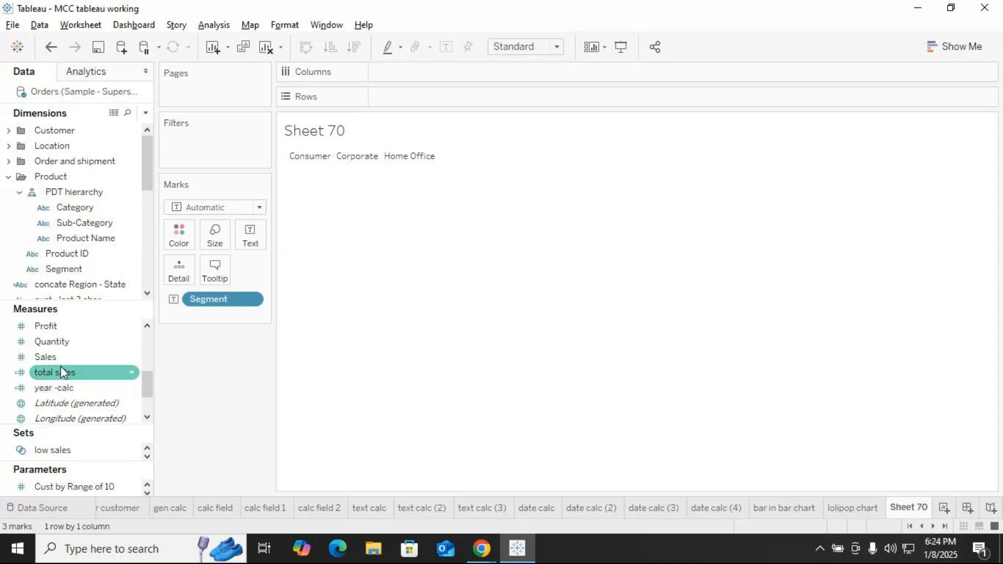
Add Sales to the Segment view, convert it to a treemap, and clear the sheet.
drag(55, 357, 455, 98)
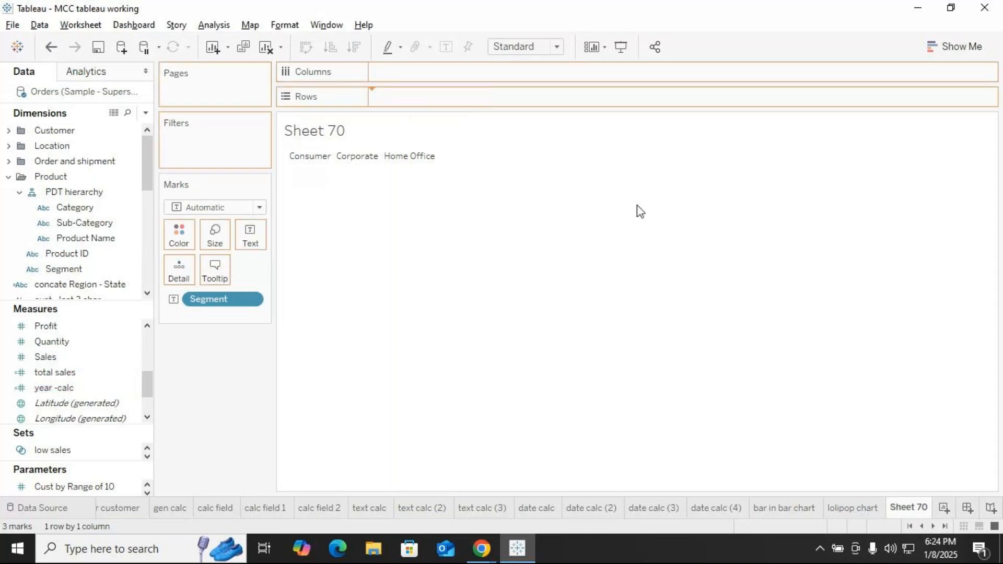
click(953, 50)
click(882, 189)
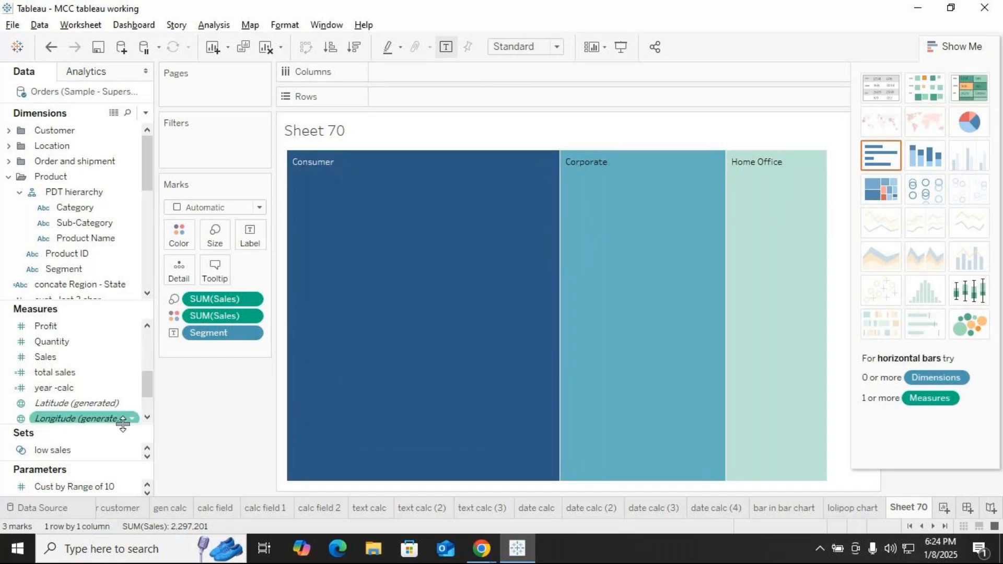
click(266, 46)
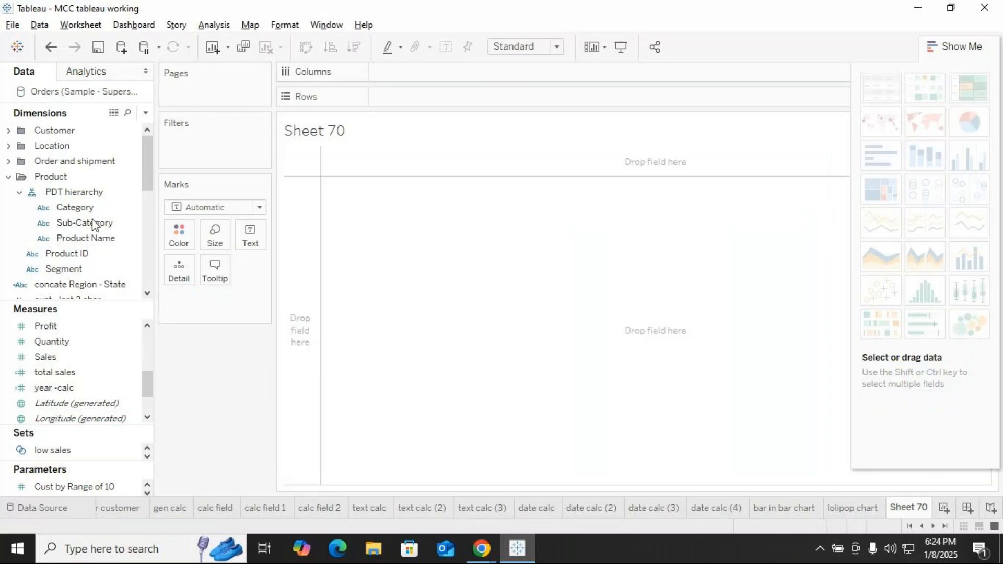
Build a word cloud of Segment names sized by Sales, using the Text mark type.
click(86, 256)
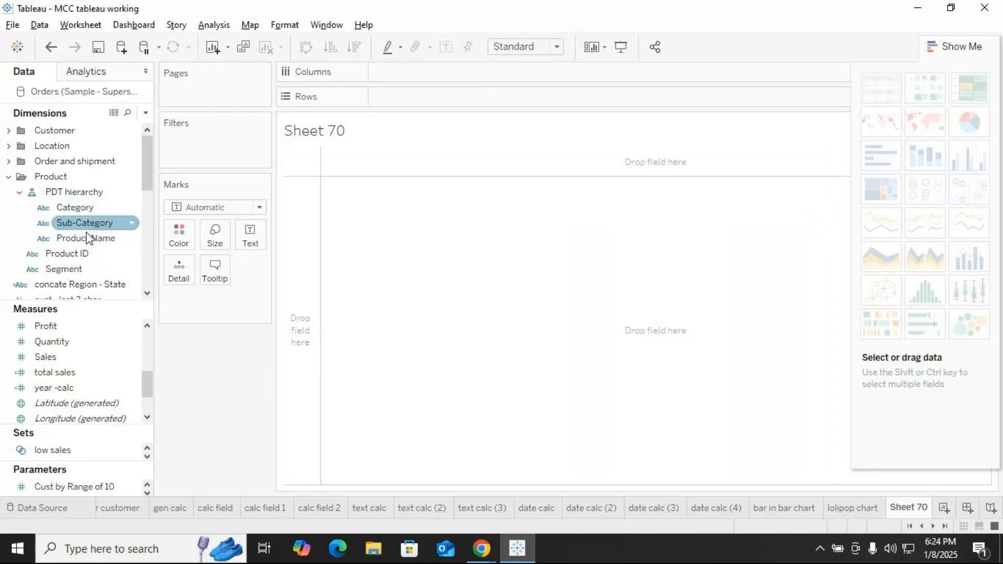
drag(80, 269, 251, 236)
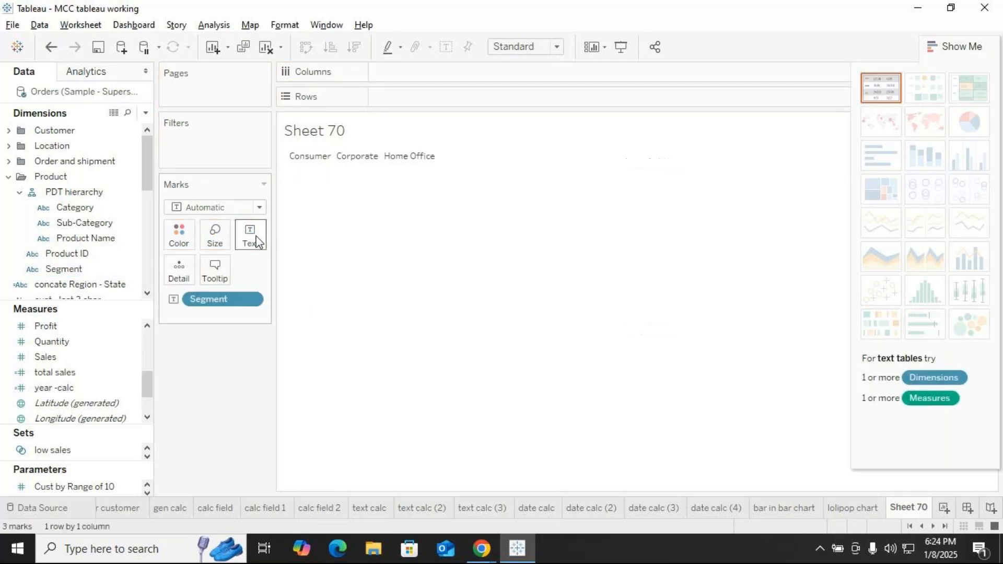
click(59, 358)
drag(54, 355, 203, 240)
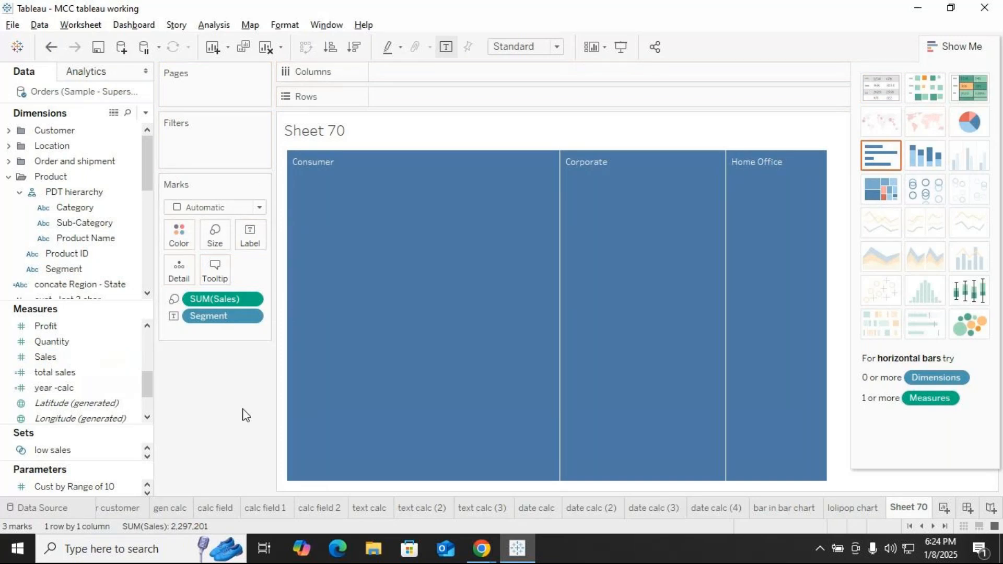
click(959, 49)
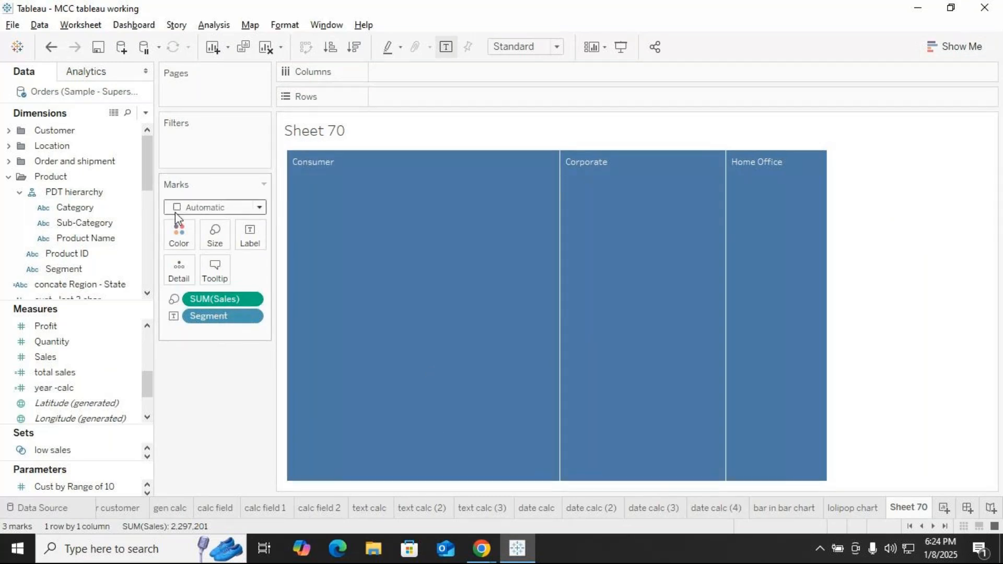
click(260, 207)
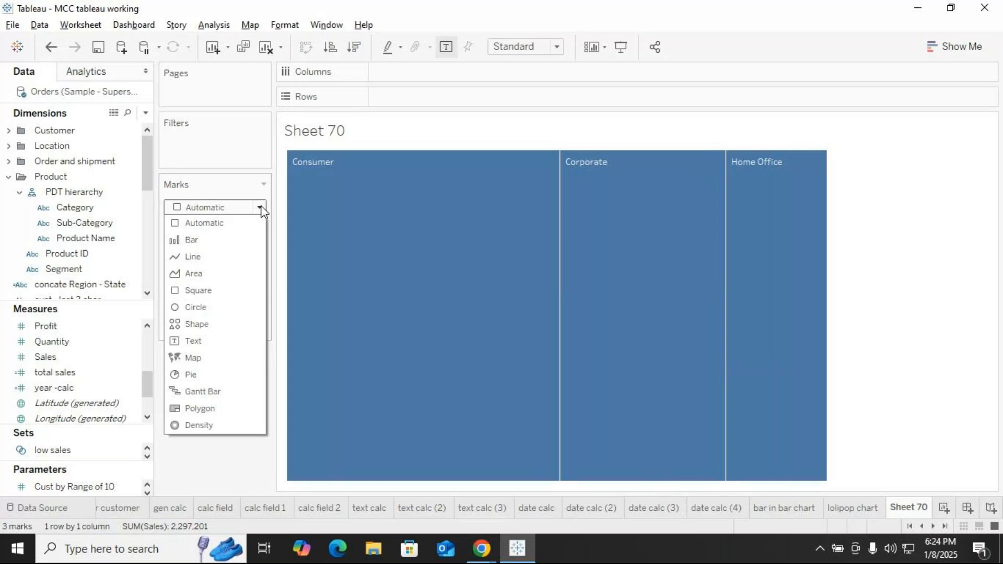
click(230, 342)
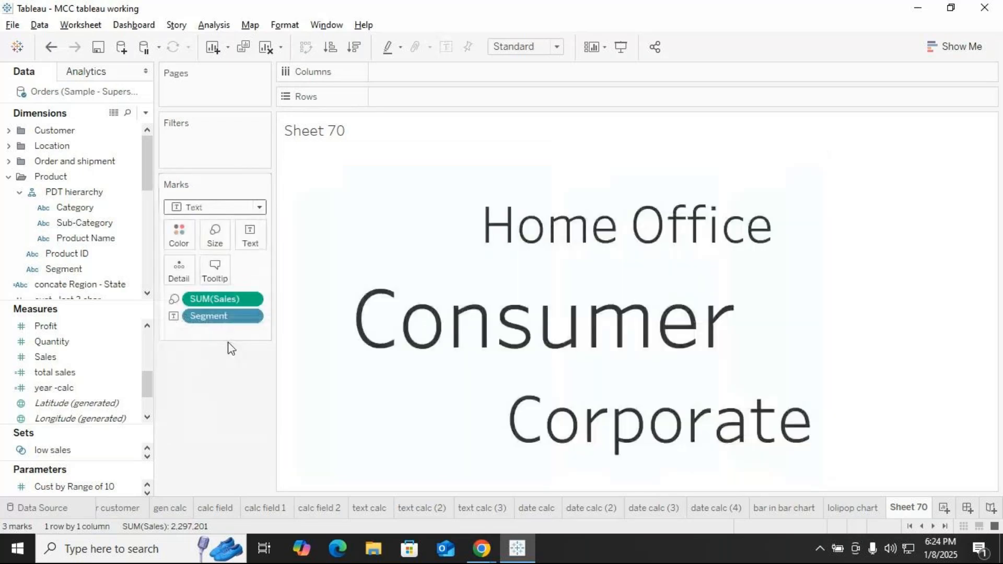
mouse_move(446, 330)
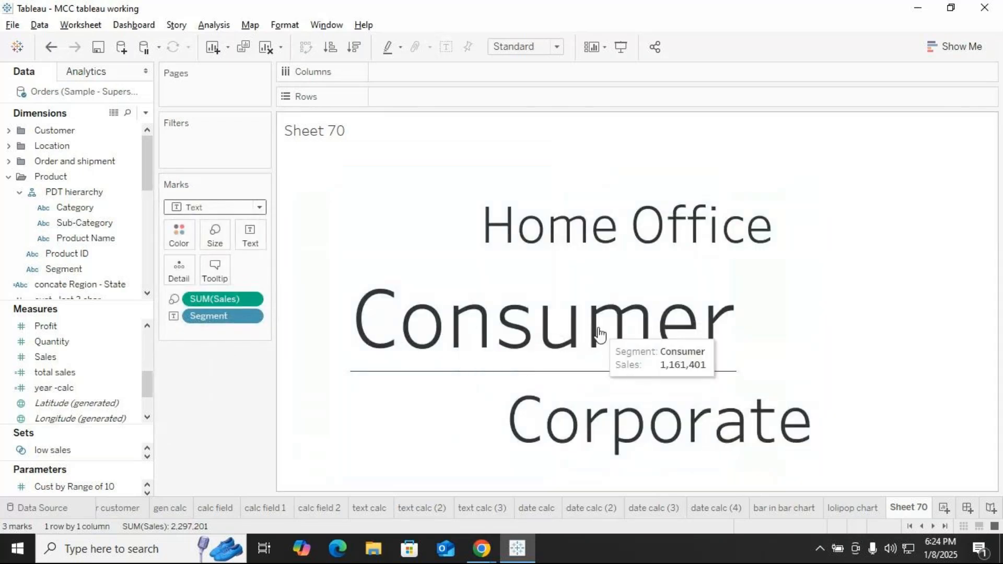
mouse_move(703, 243)
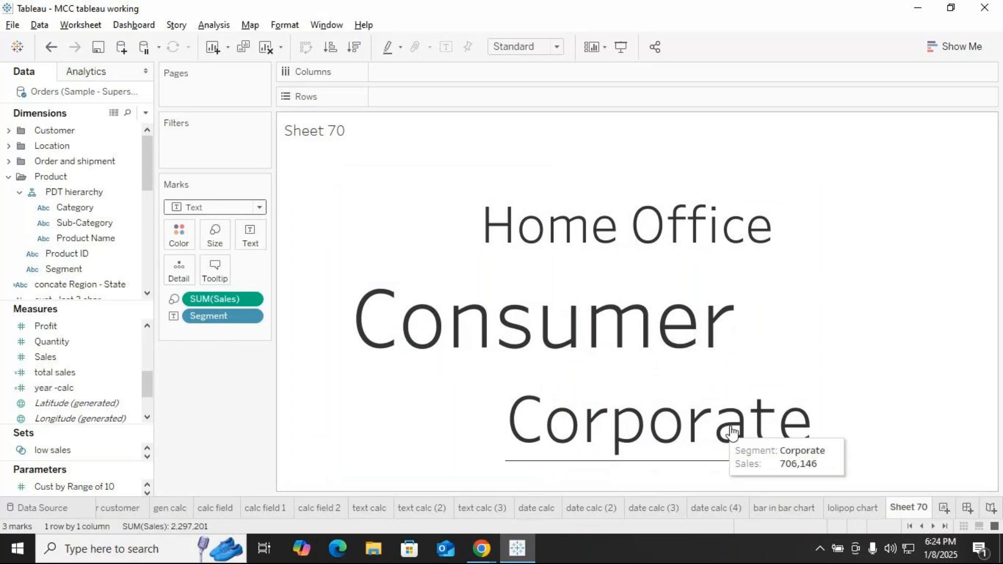
Replace Segment with Sub-Category as the word cloud's text, and color the words by Sub-Category.
drag(47, 356, 222, 398)
drag(73, 223, 245, 236)
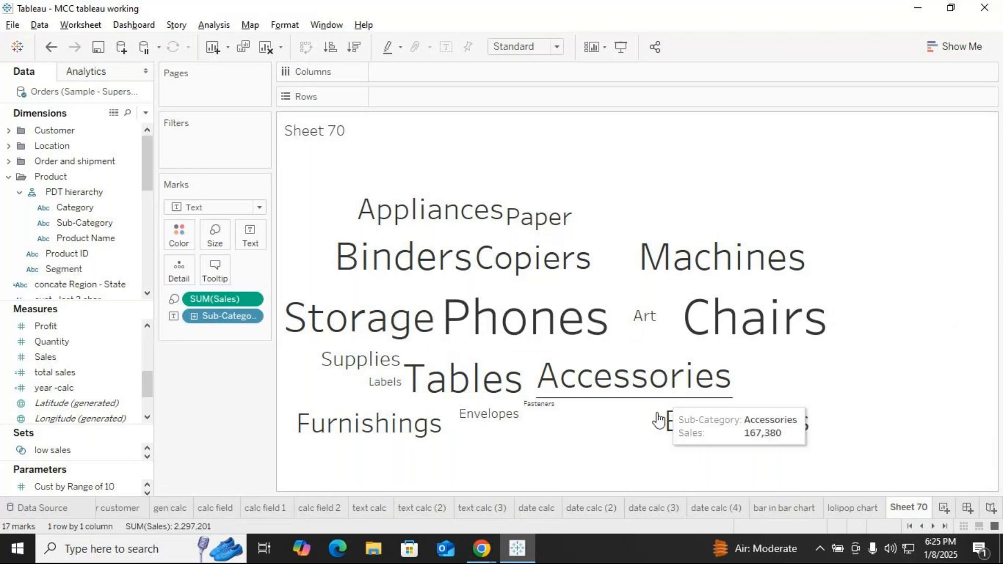
drag(83, 226, 191, 238)
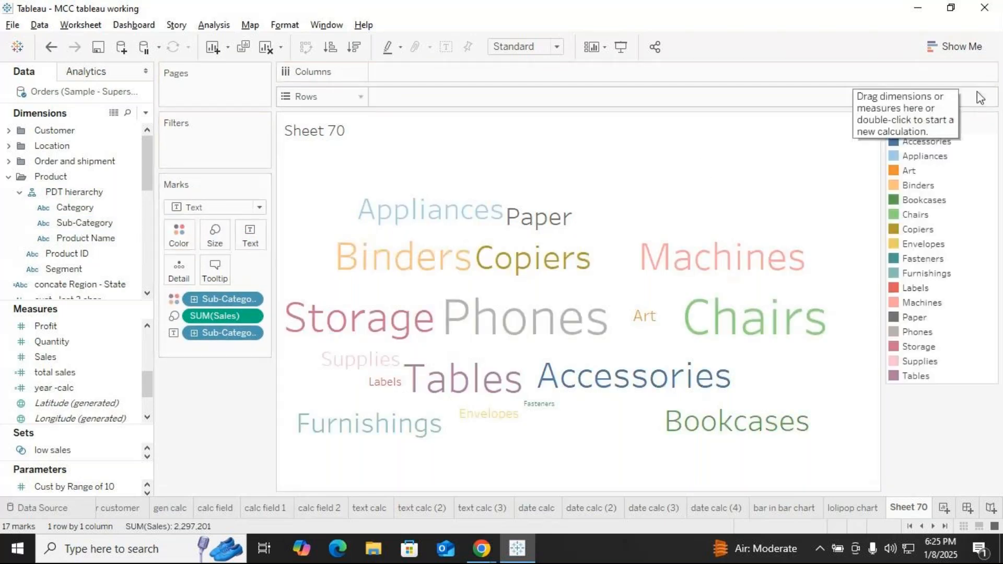
Try Category and Segment as the color of the Sub-Category words, and clear the sheet.
drag(200, 320, 166, 245)
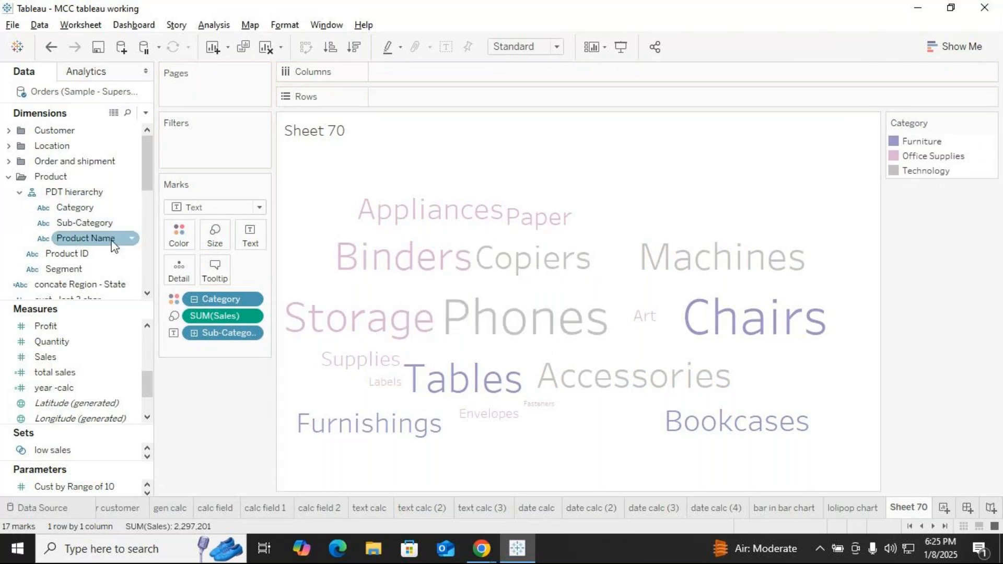
drag(206, 297, 193, 386)
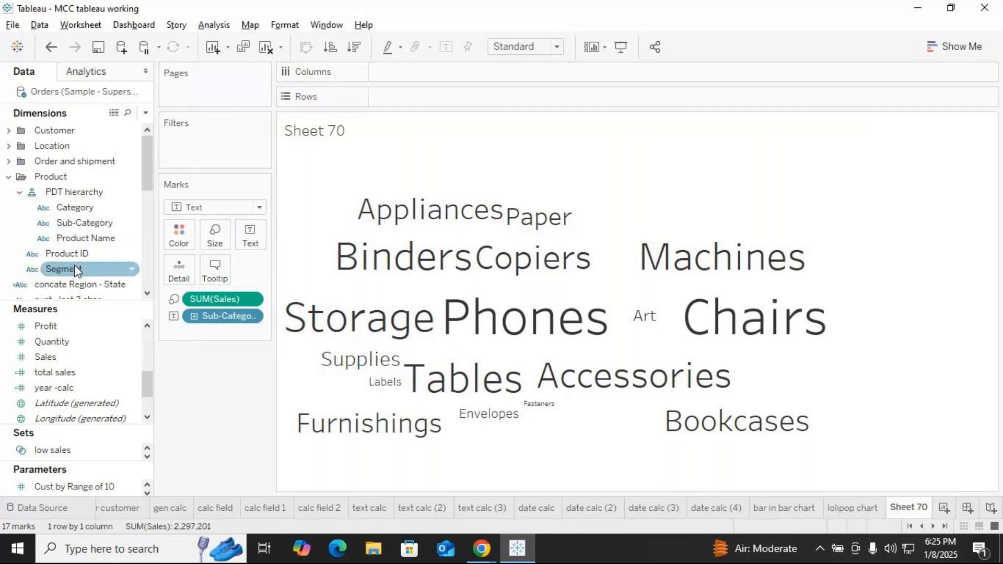
drag(73, 268, 173, 238)
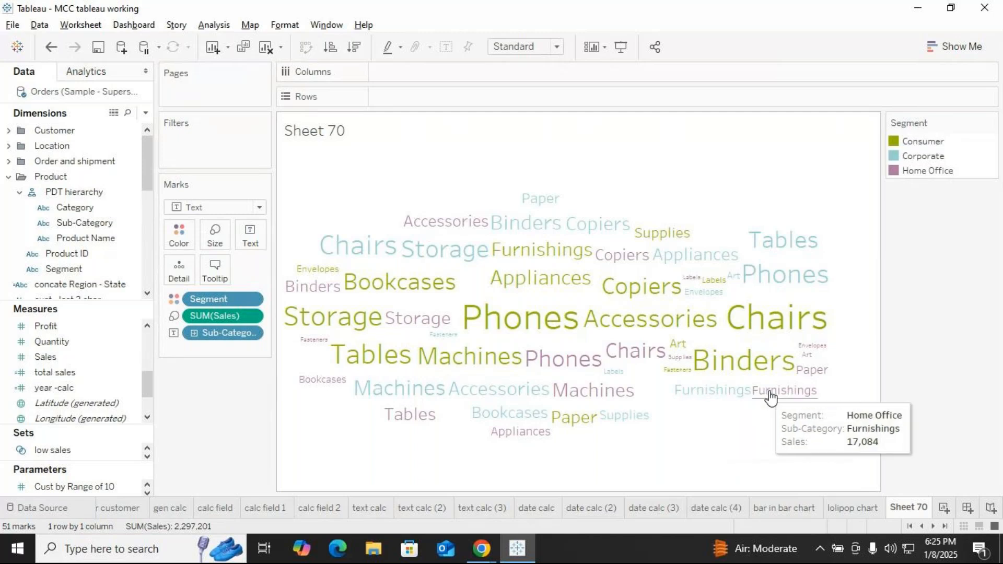
click(73, 272)
drag(207, 299, 178, 231)
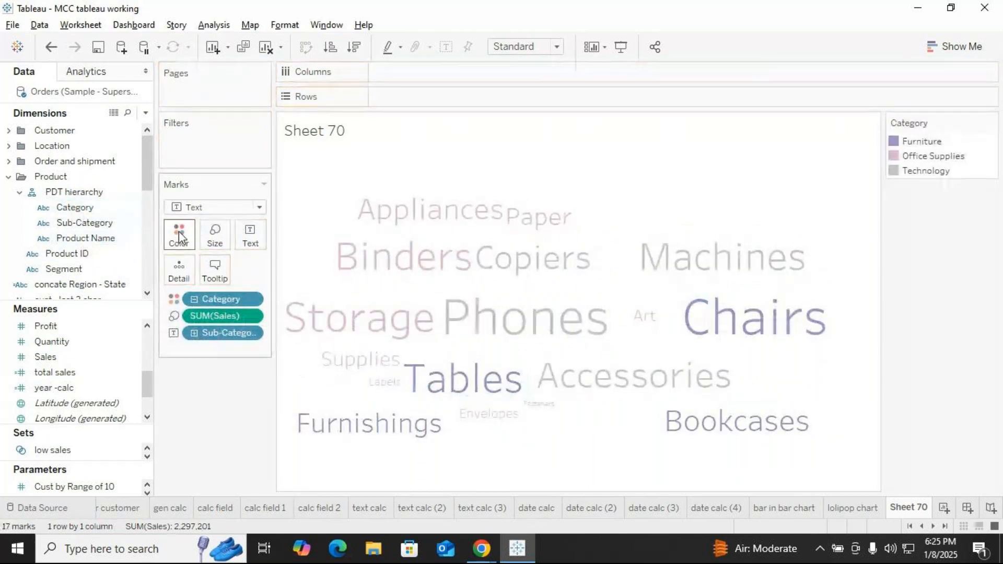
click(266, 47)
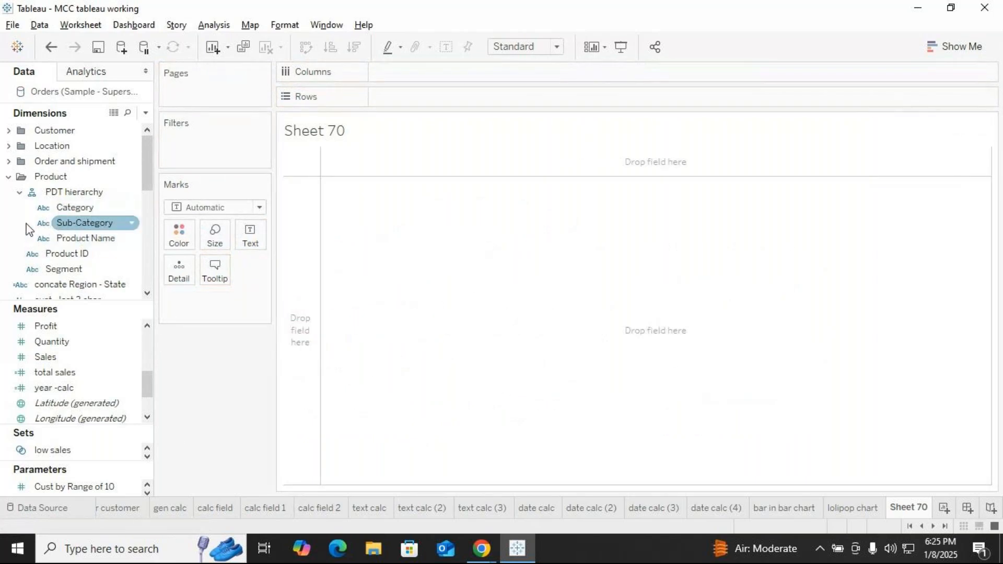
Build a word cloud of State names from the location hierarchy, sized by Sales, using the Text mark type.
click(9, 177)
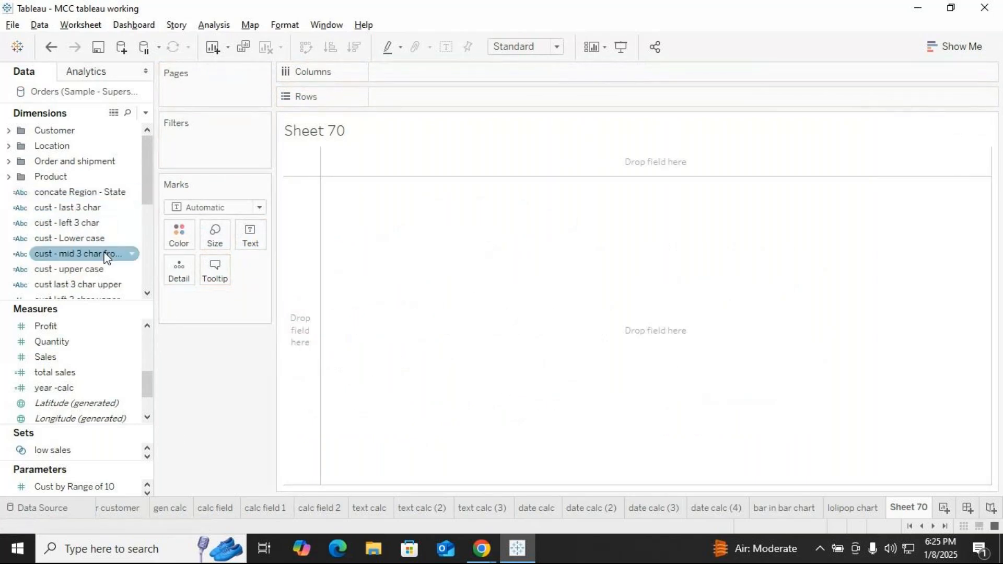
click(9, 146)
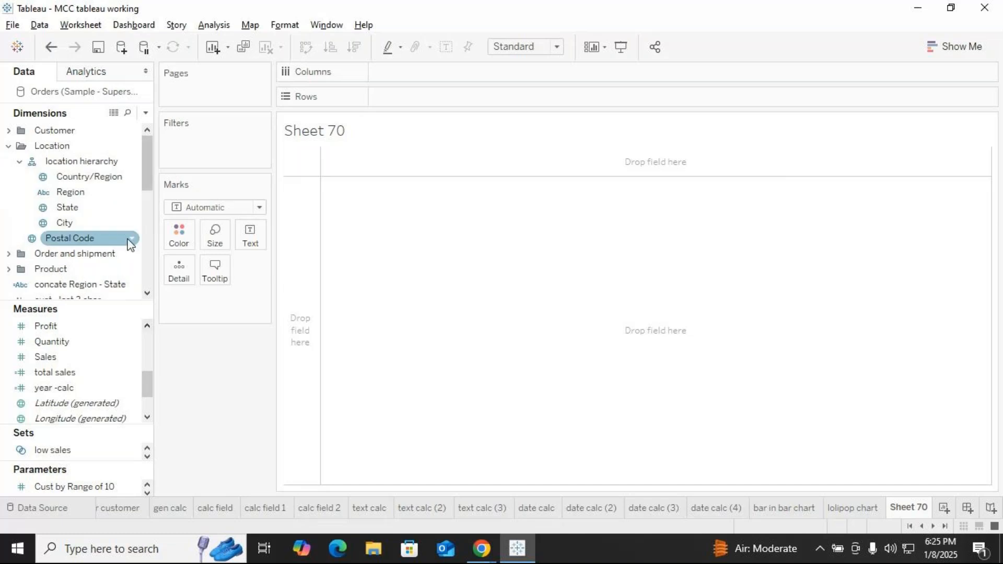
drag(73, 208, 249, 243)
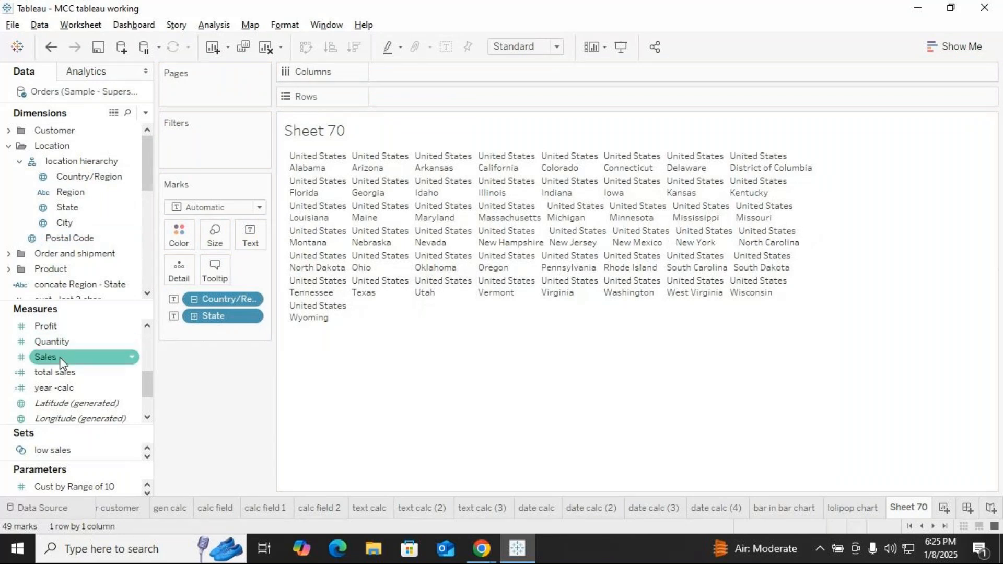
drag(61, 363, 212, 246)
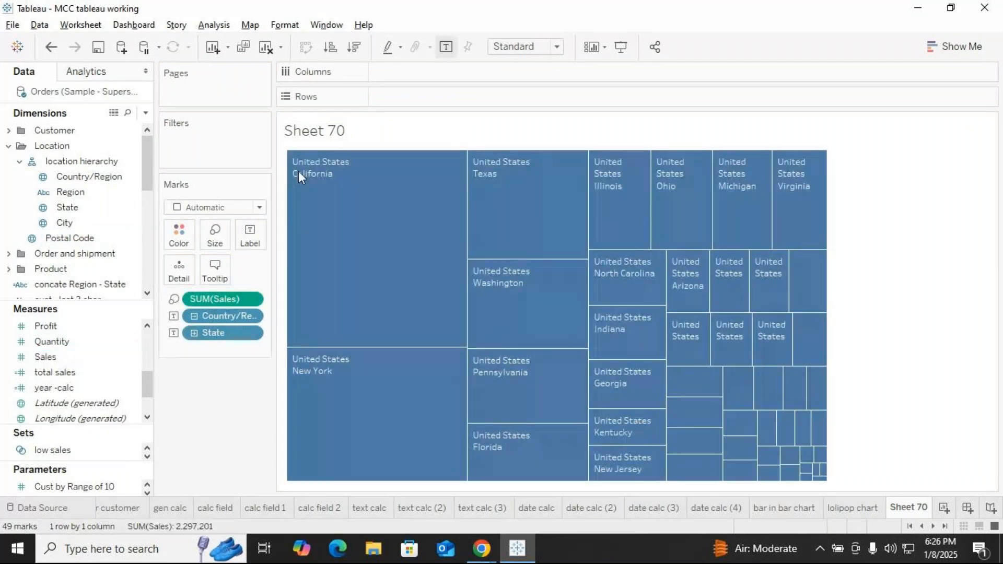
click(259, 207)
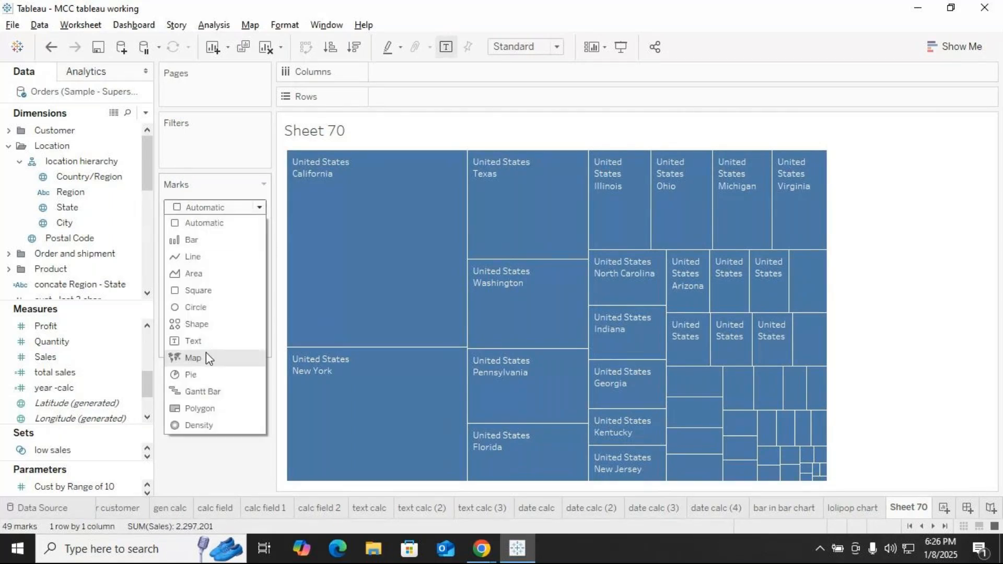
click(198, 341)
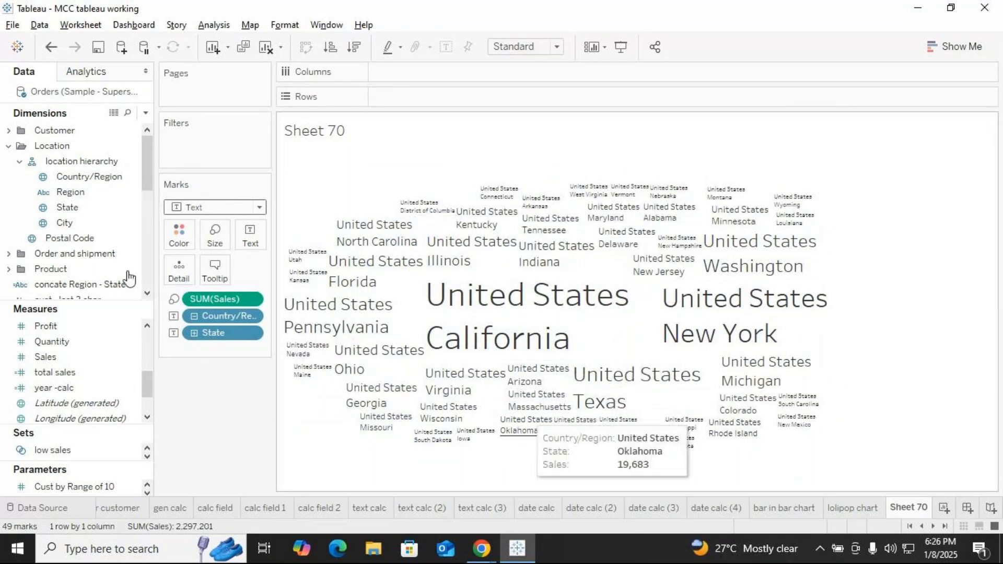
Color the word cloud by State and fit it to Entire View.
click(68, 209)
drag(70, 211, 174, 229)
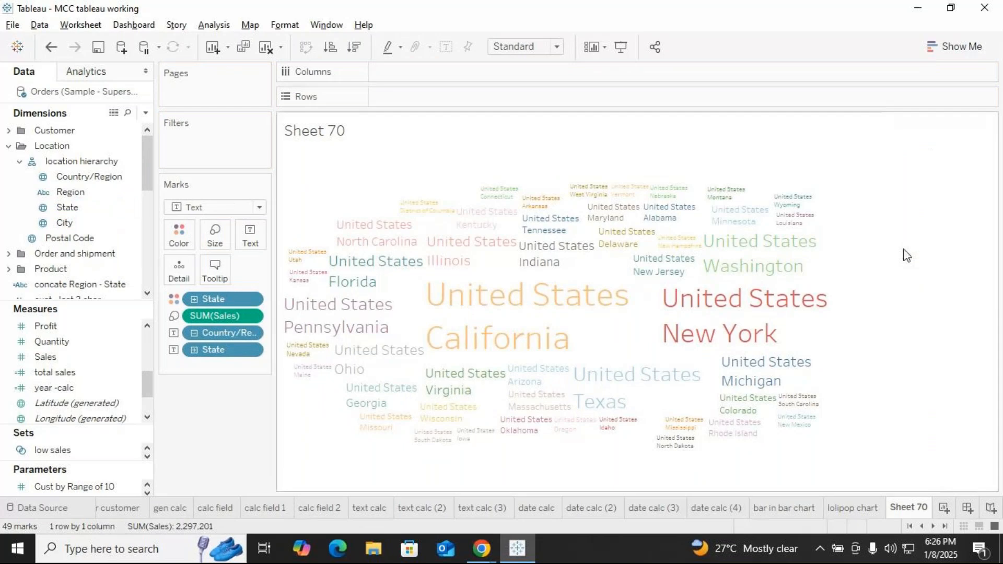
click(557, 47)
click(517, 98)
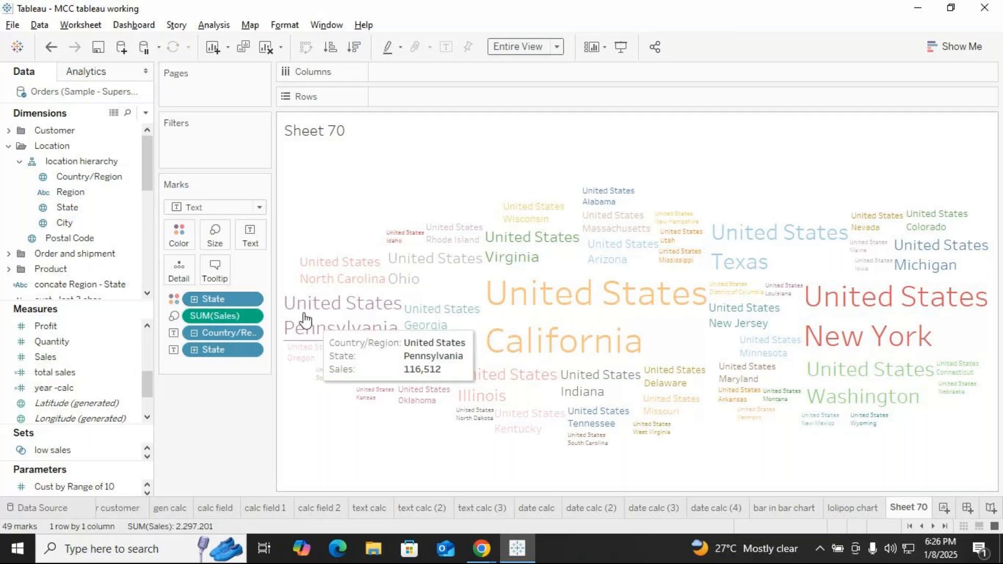
Move the State color field to Rows and remove Country/Region from the word cloud's text.
click(250, 299)
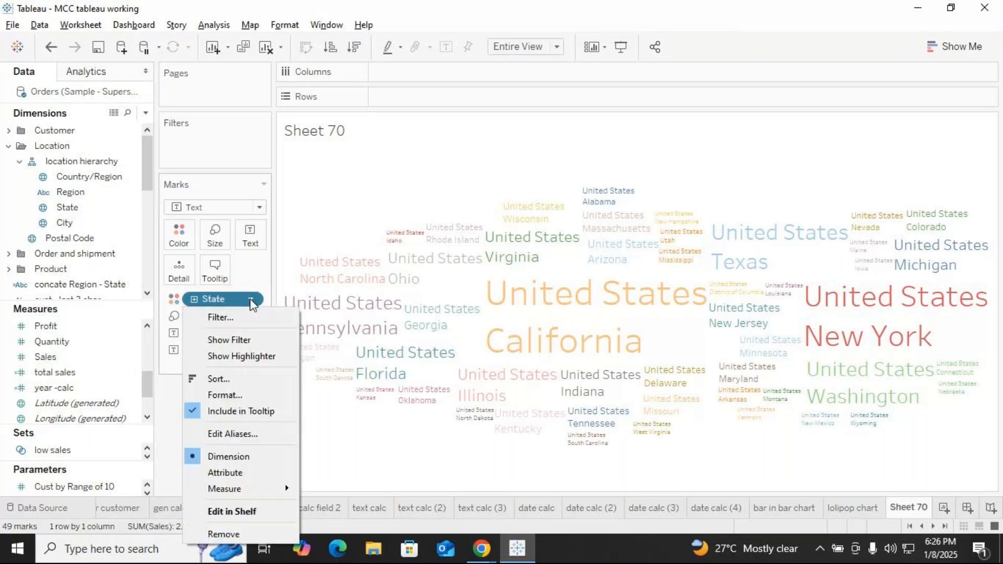
click(171, 473)
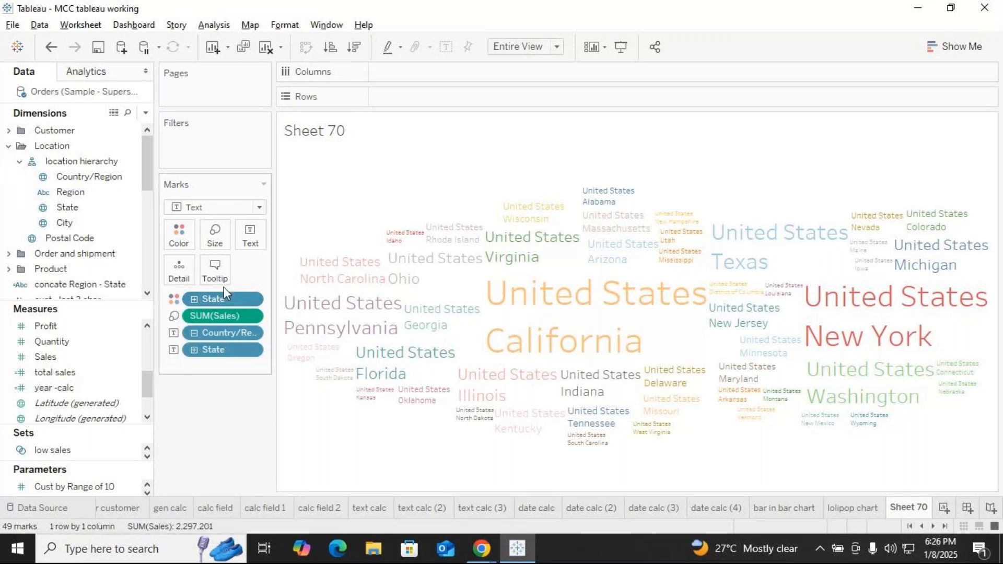
drag(224, 295, 394, 96)
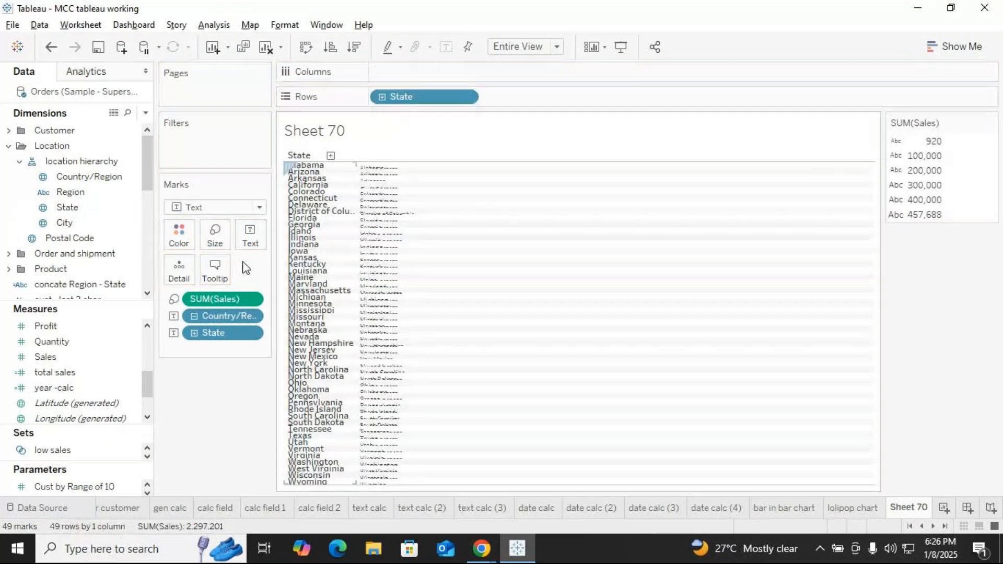
drag(243, 314, 268, 347)
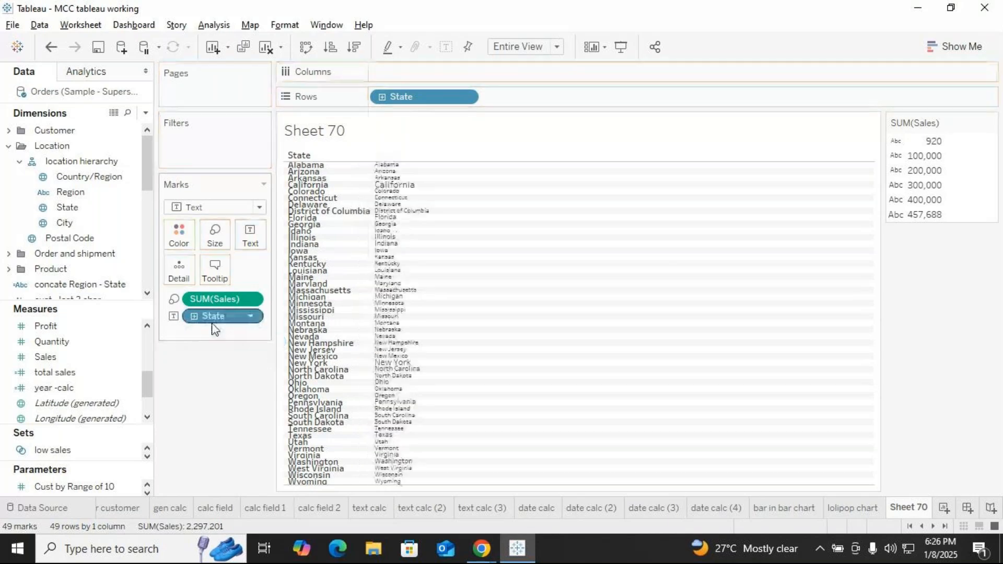
click(251, 316)
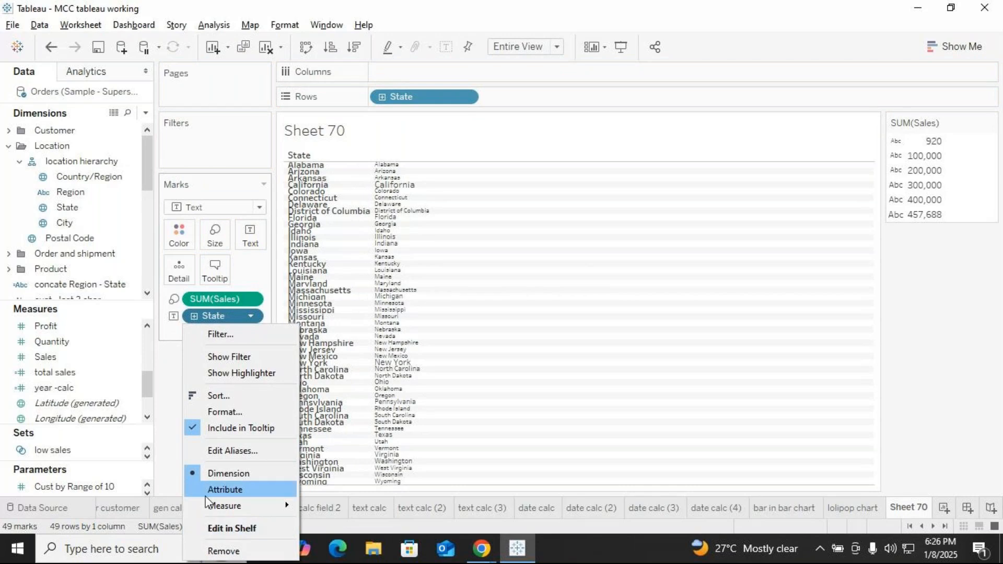
click(169, 486)
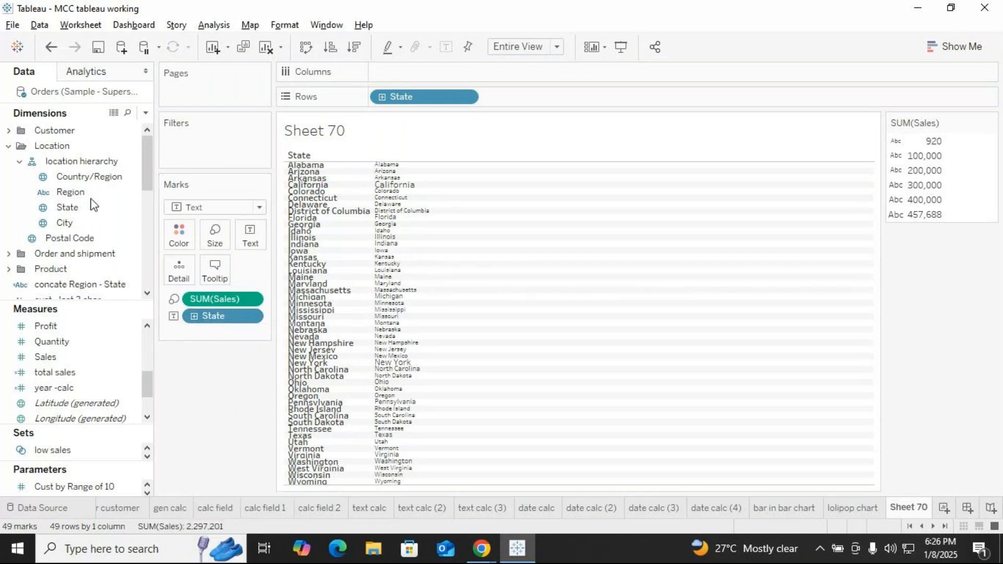
Remove State from Rows and color the word cloud by State.
click(465, 97)
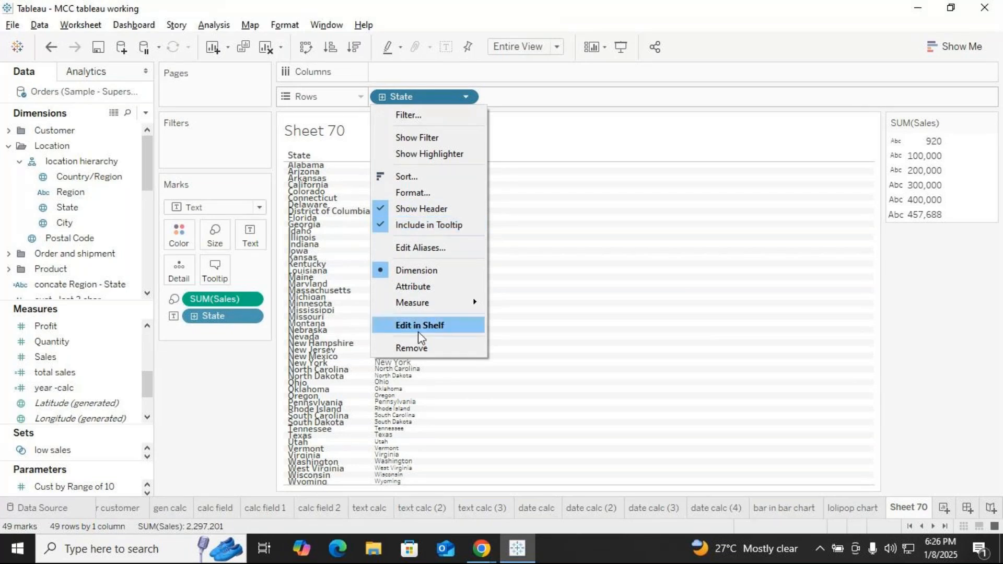
click(411, 348)
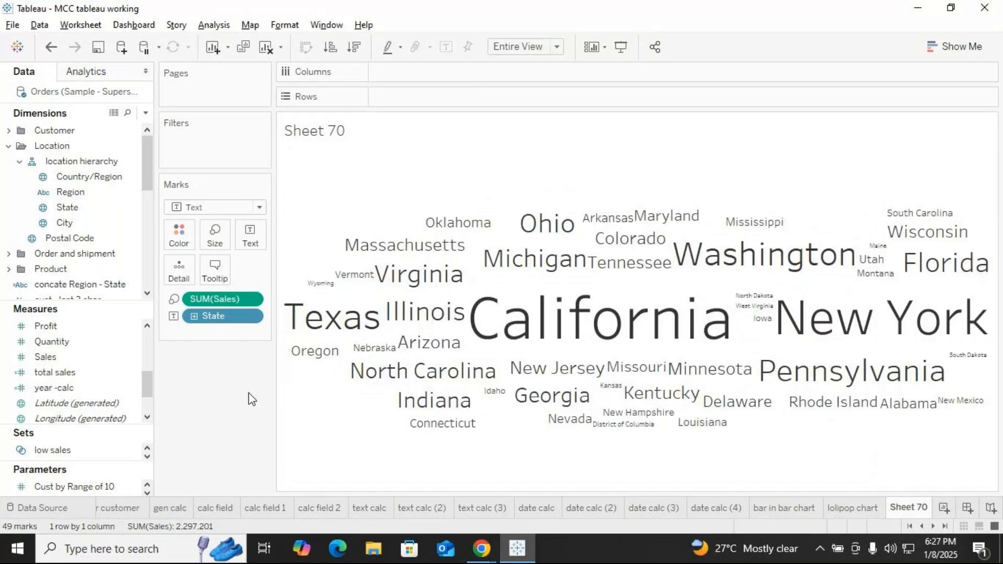
mouse_move(459, 308)
click(130, 209)
drag(131, 208, 174, 228)
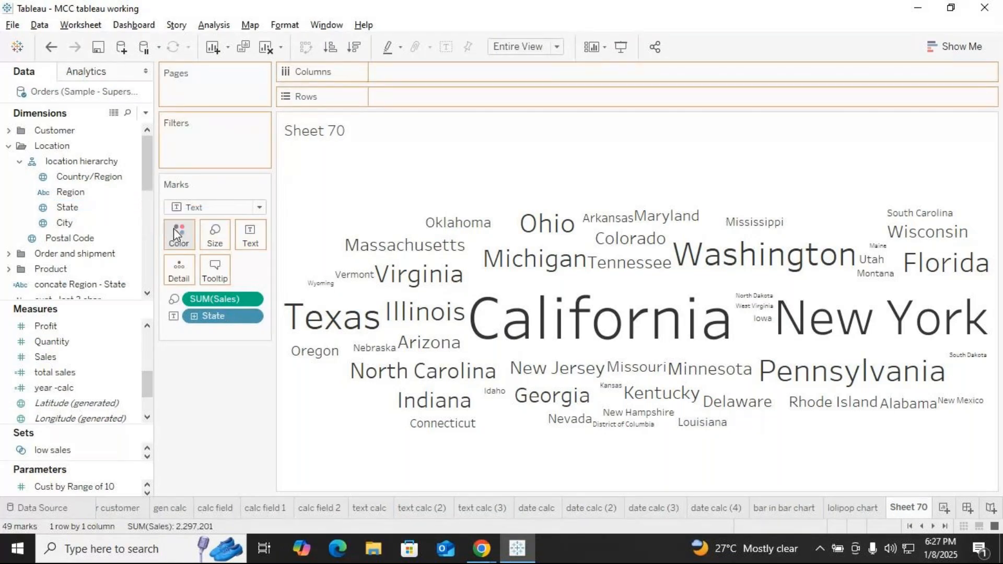
Rename Sheet 70 as "word cloud".
right_click(923, 509)
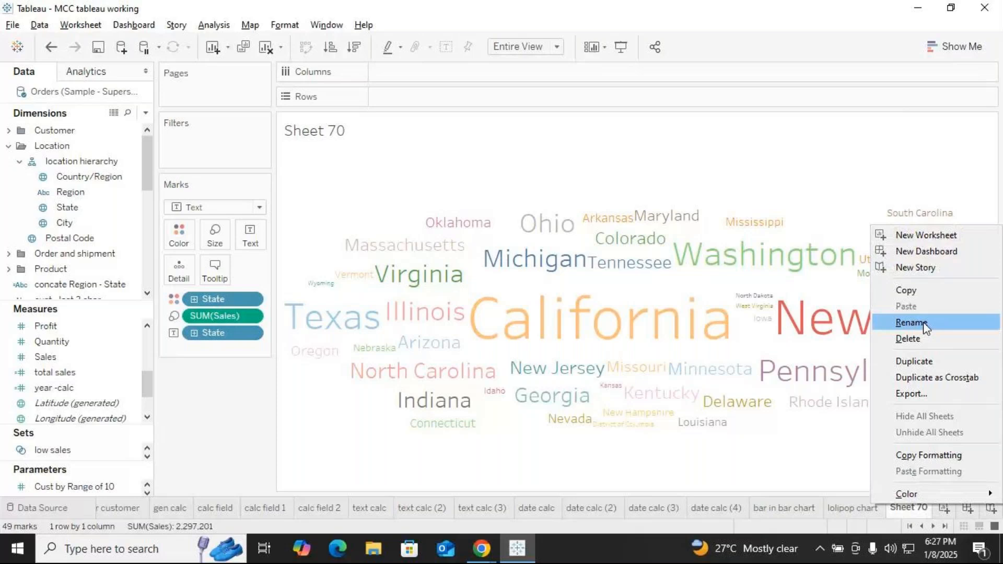
click(924, 326)
text(word )
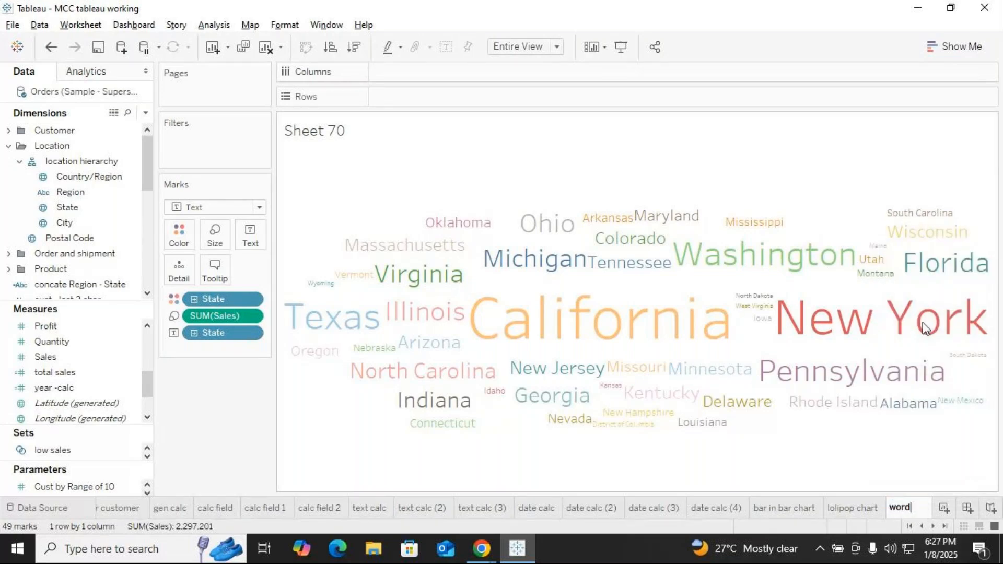
text(cloud)
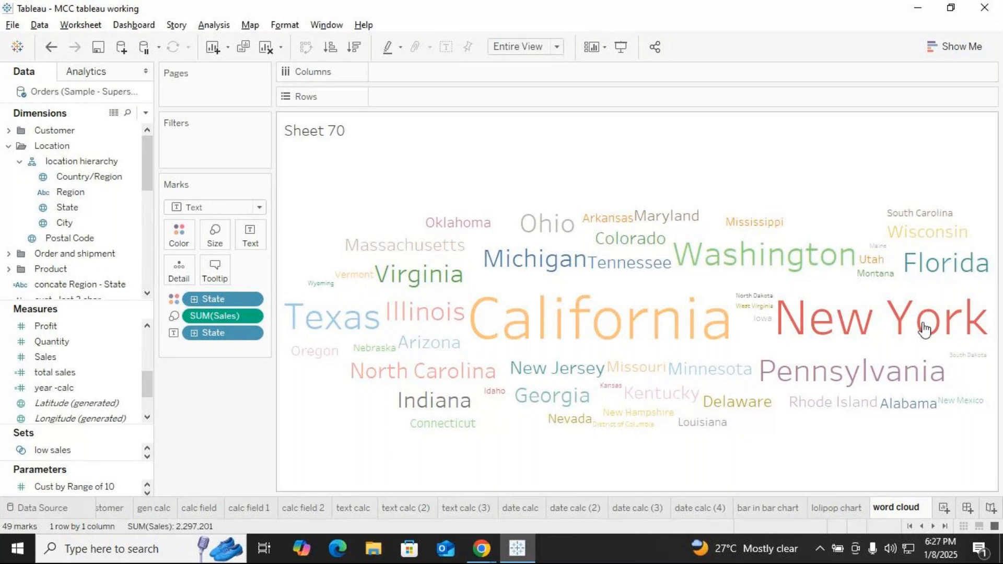
key(Return)
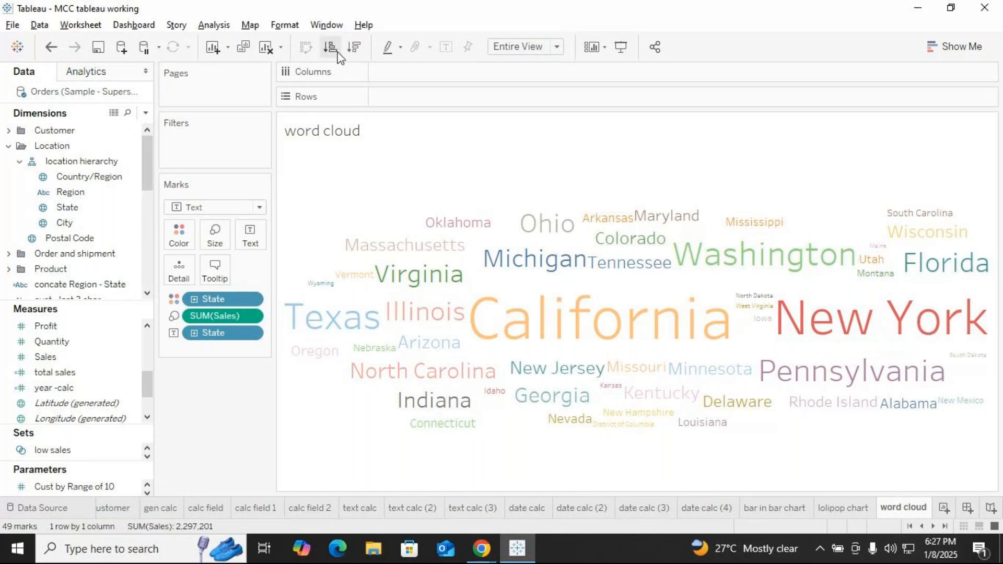
Clear the sheet and rebuild a word cloud of State names only, sized by Sales, using the Text mark type.
click(266, 47)
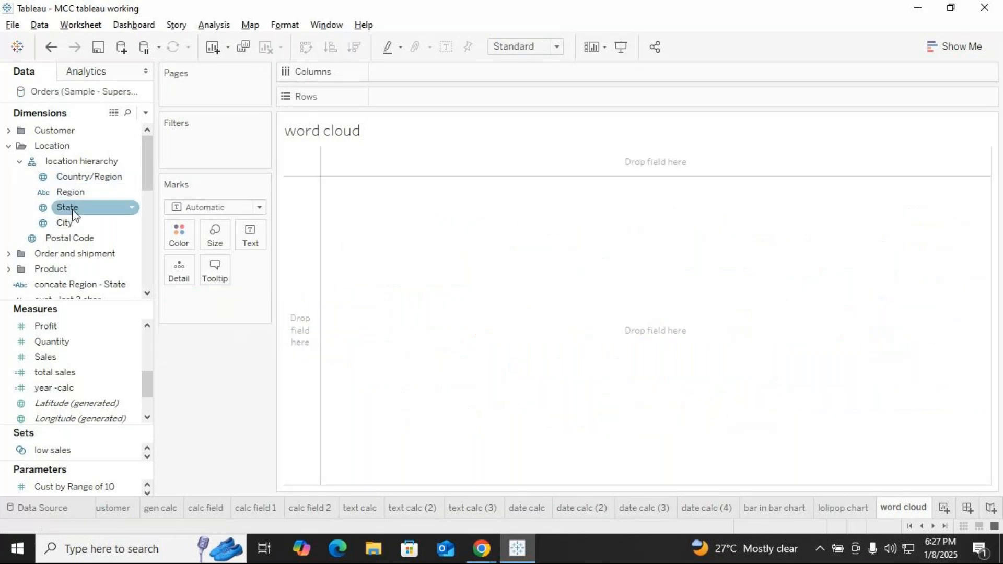
drag(70, 209, 248, 245)
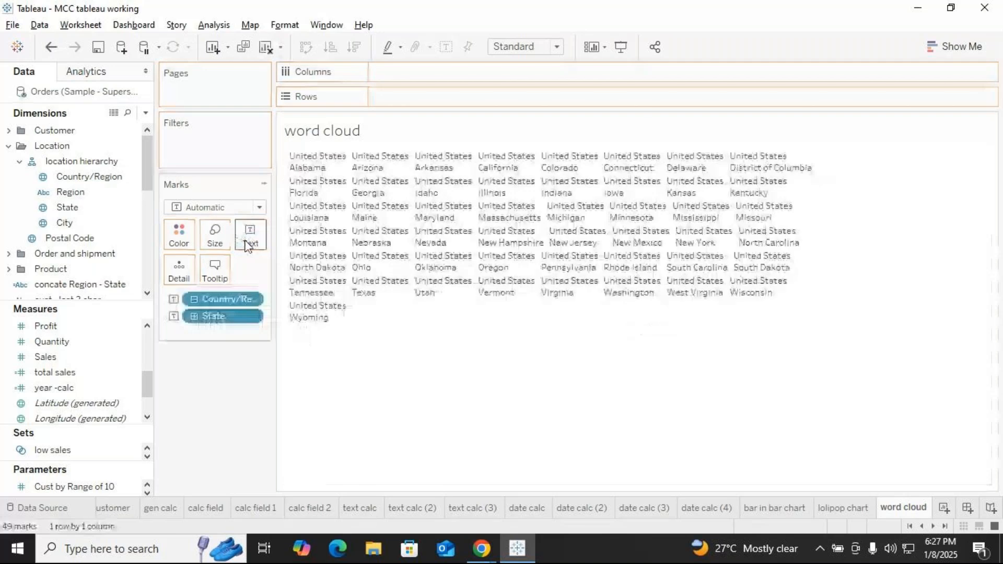
drag(219, 298, 206, 365)
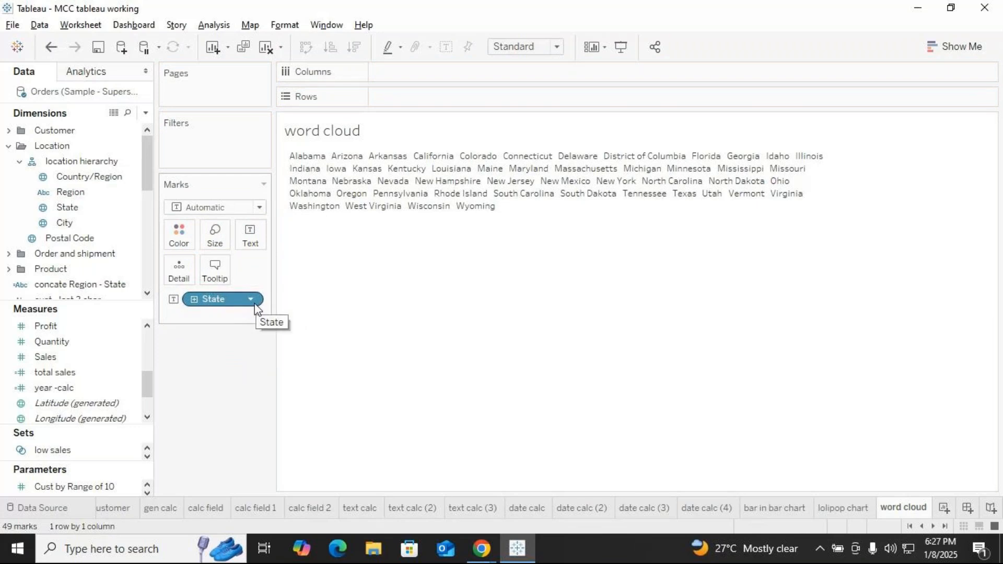
drag(49, 359, 208, 236)
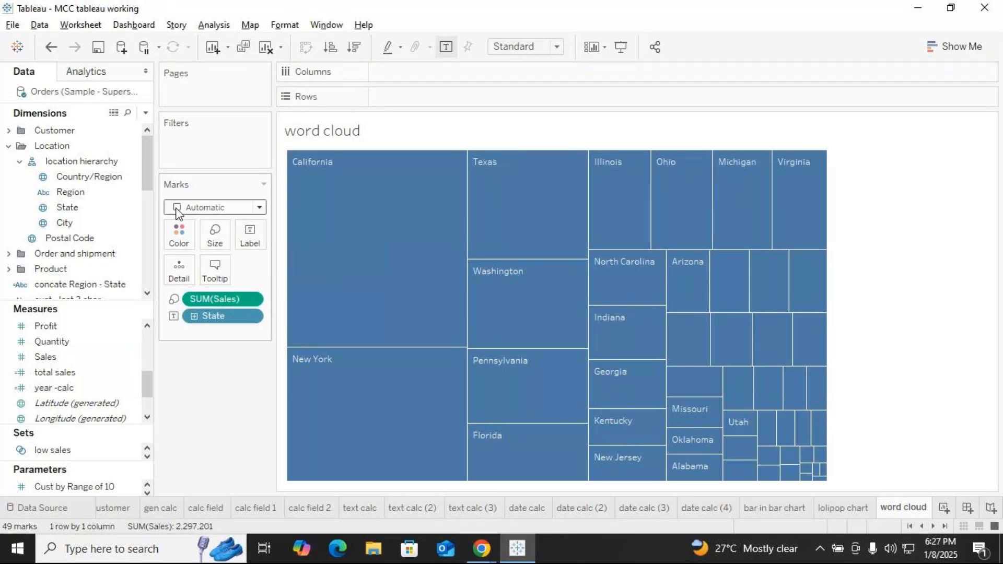
click(262, 210)
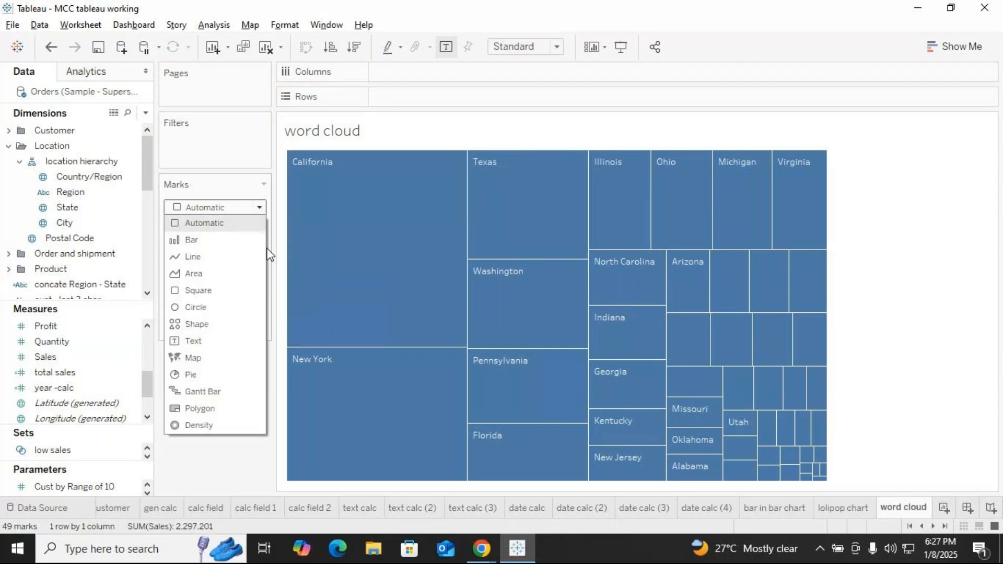
click(206, 340)
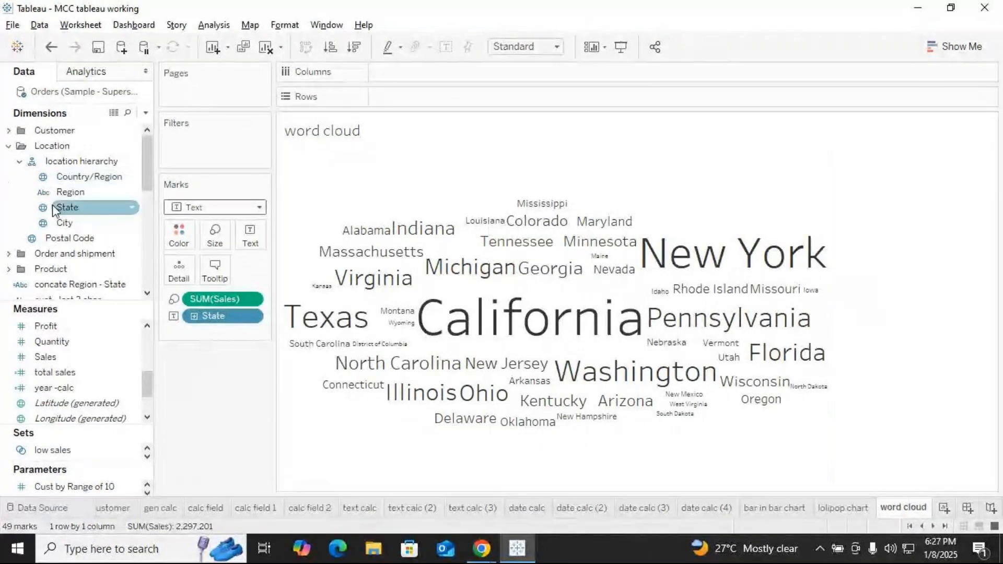
Color the word cloud by State with its color legend hidden, and fit it to Entire View.
drag(54, 207, 170, 238)
click(990, 123)
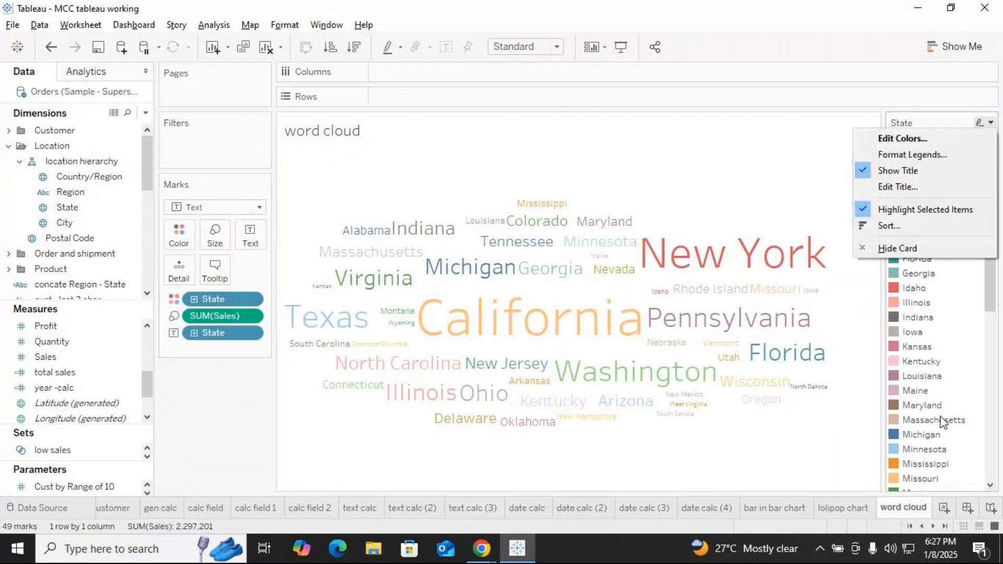
click(904, 250)
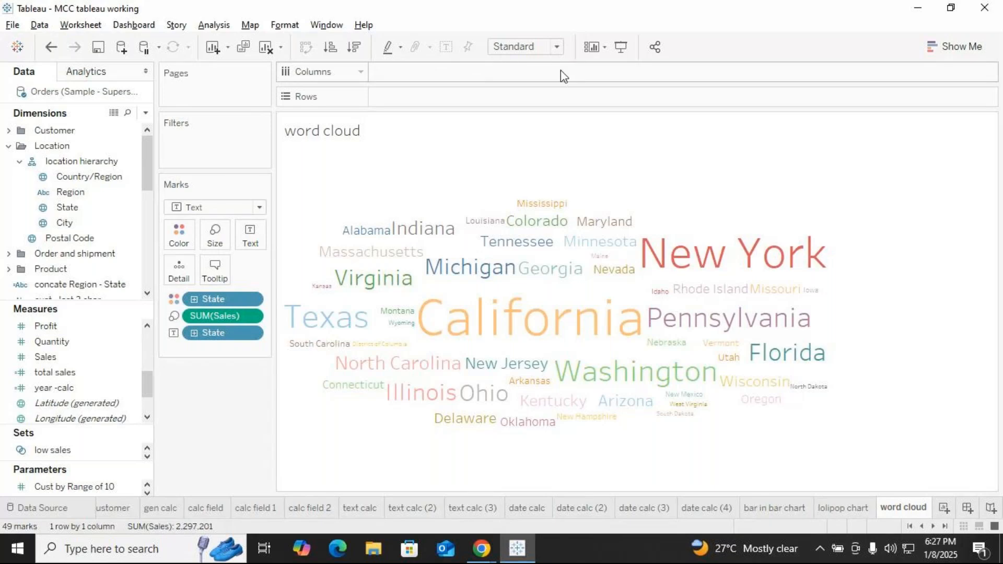
click(557, 47)
click(507, 98)
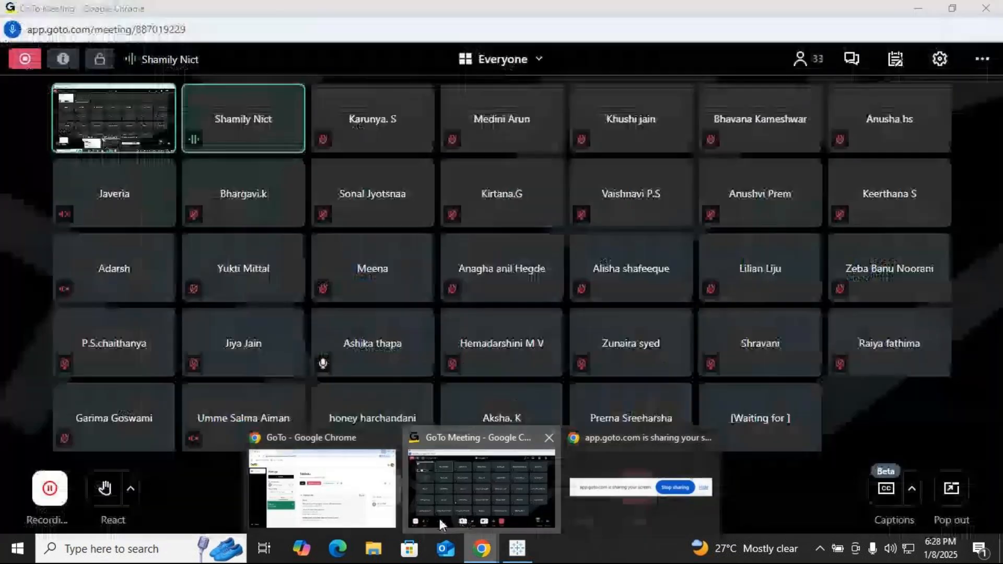
Check the GoTo Meeting participant window and return to Tableau.
click(440, 518)
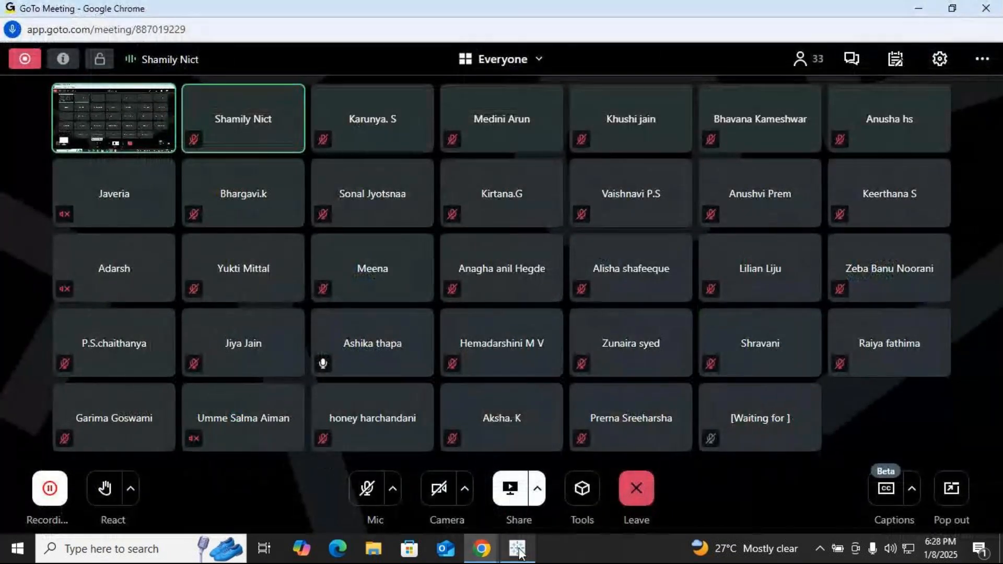
click(518, 549)
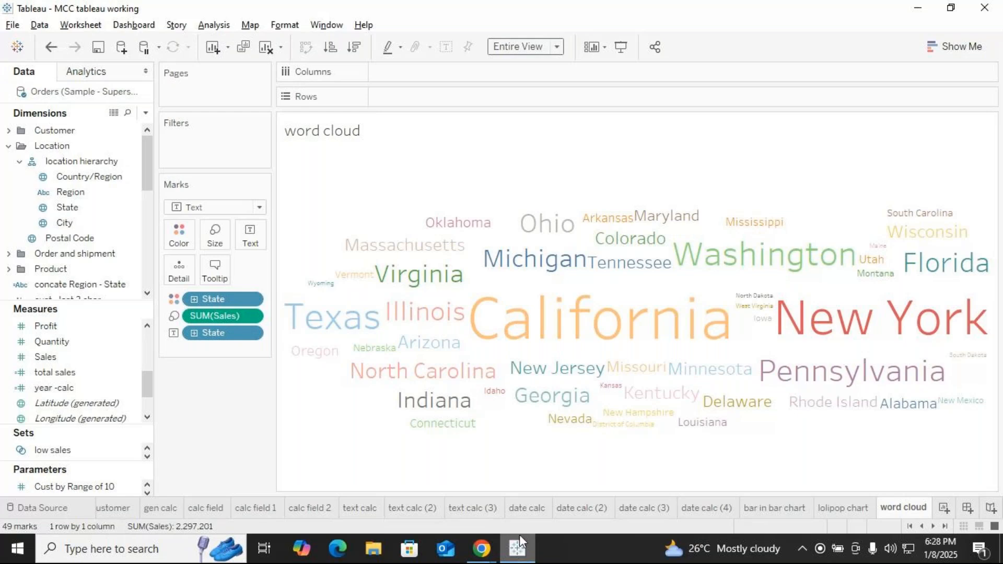
mouse_move(523, 514)
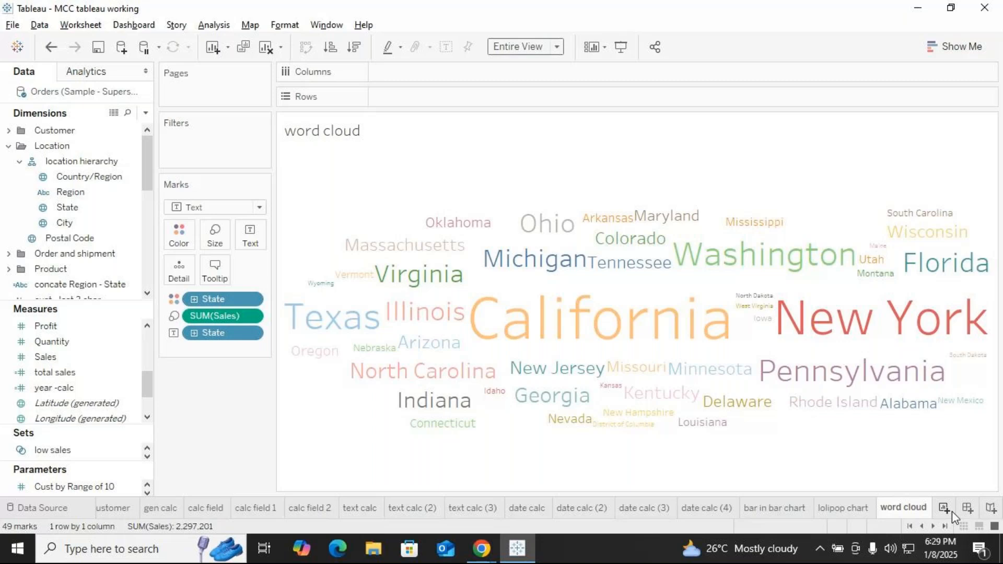
Turn on the microphone in the GoTo Meeting window and return to Tableau.
mouse_move(481, 548)
click(427, 518)
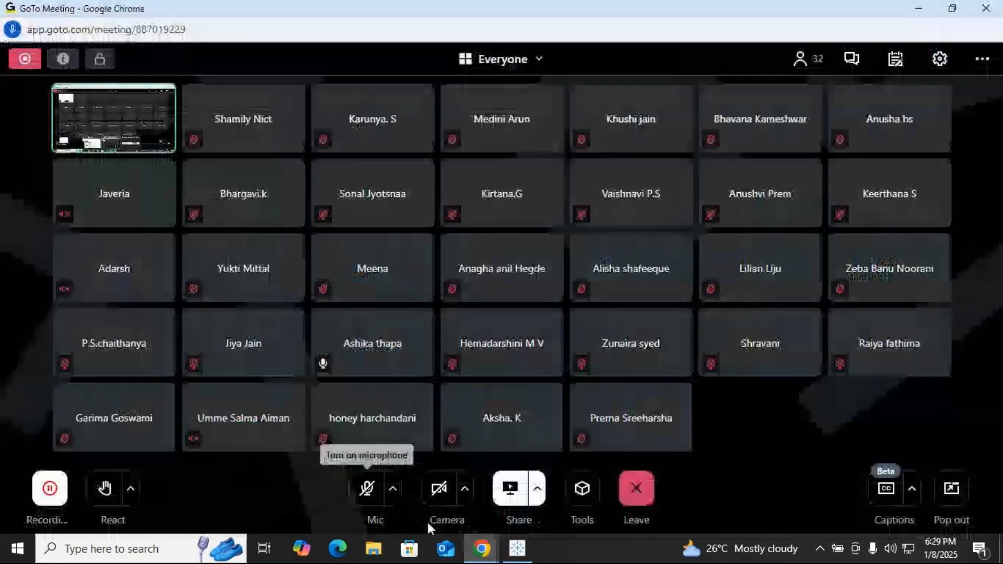
click(368, 491)
mouse_move(517, 549)
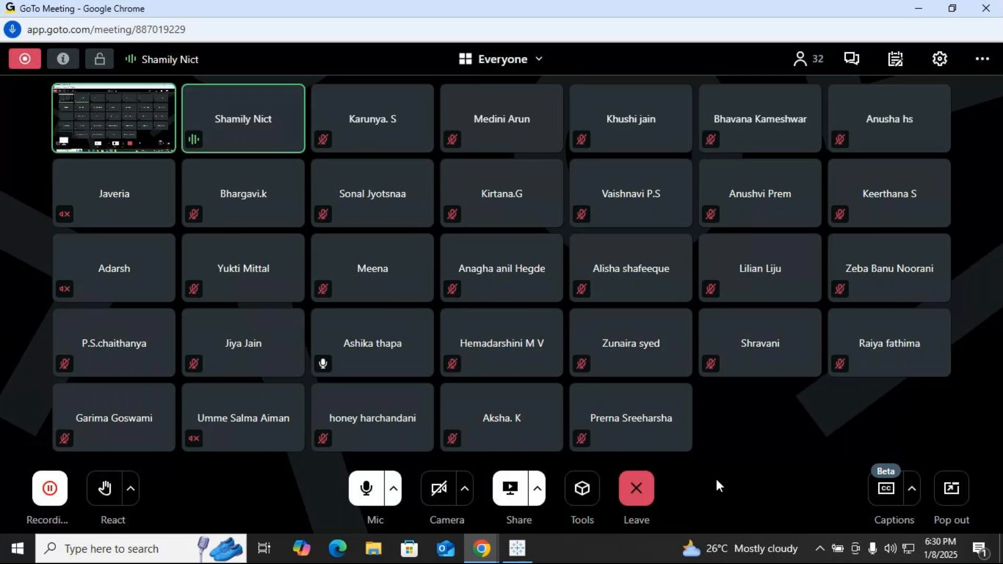
click(529, 549)
Create a new worksheet and plot State from the location hierarchy as a symbol map.
click(944, 508)
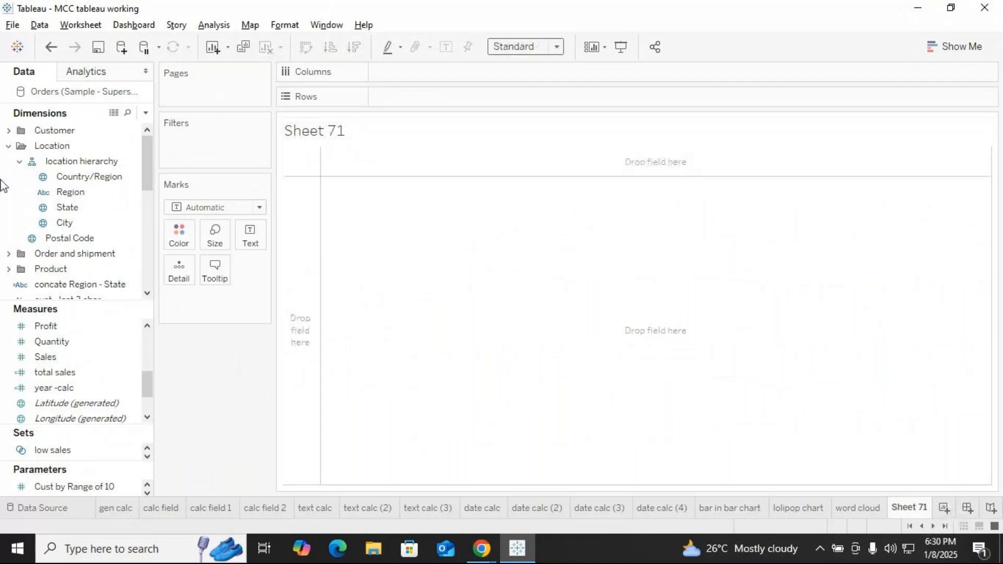
click(88, 224)
click(85, 209)
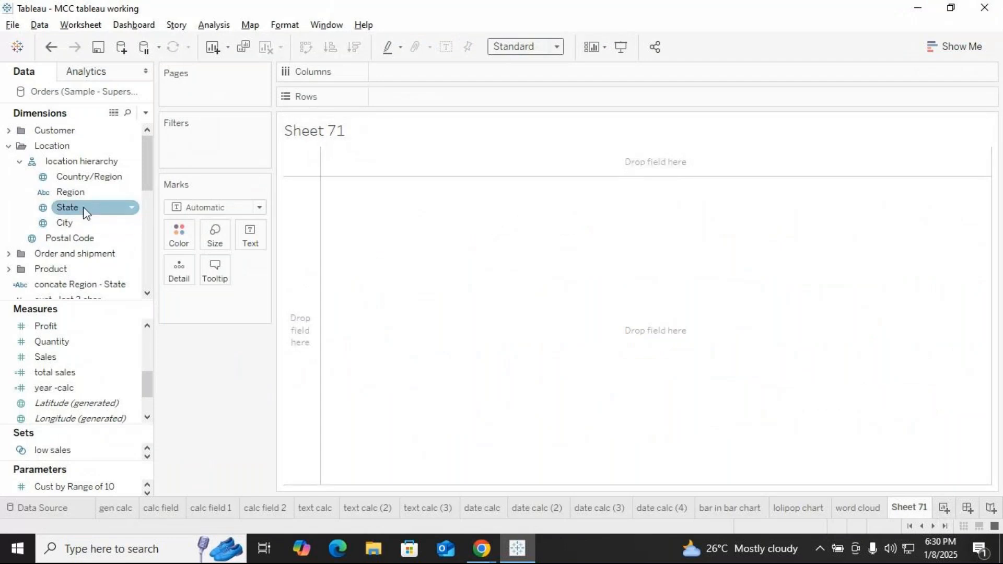
drag(85, 209, 433, 228)
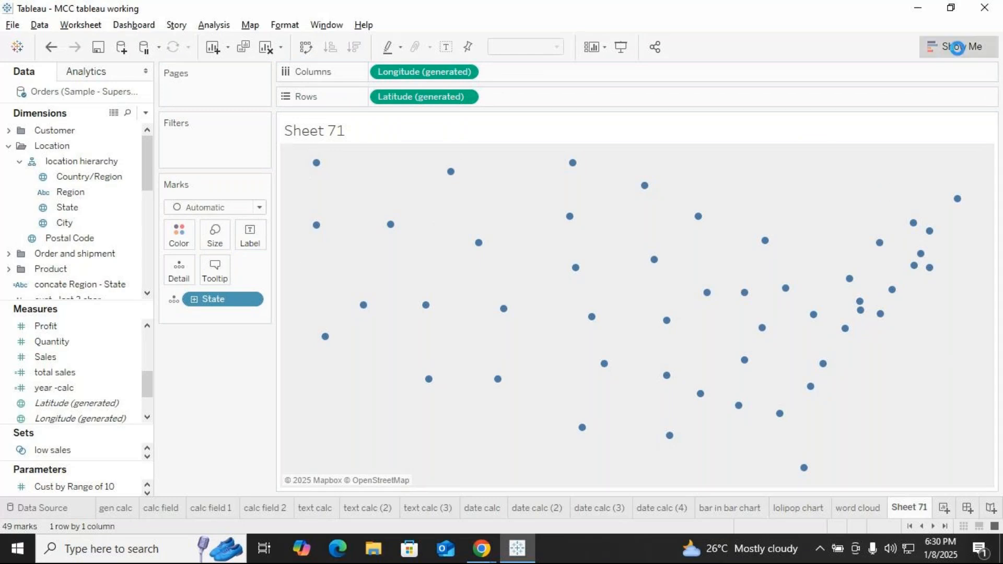
Size the State symbols on the map by Sales.
click(957, 47)
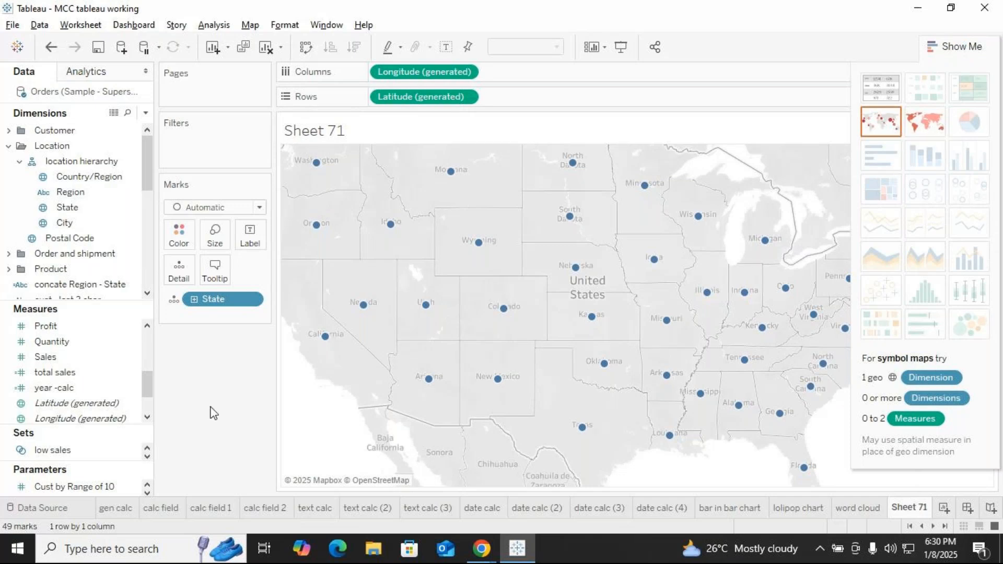
click(39, 357)
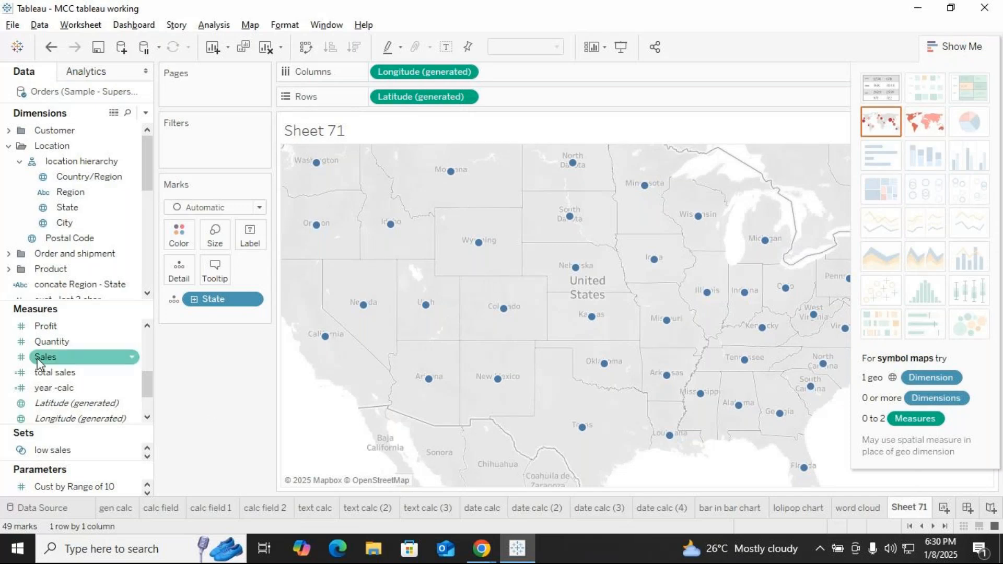
drag(37, 359, 208, 246)
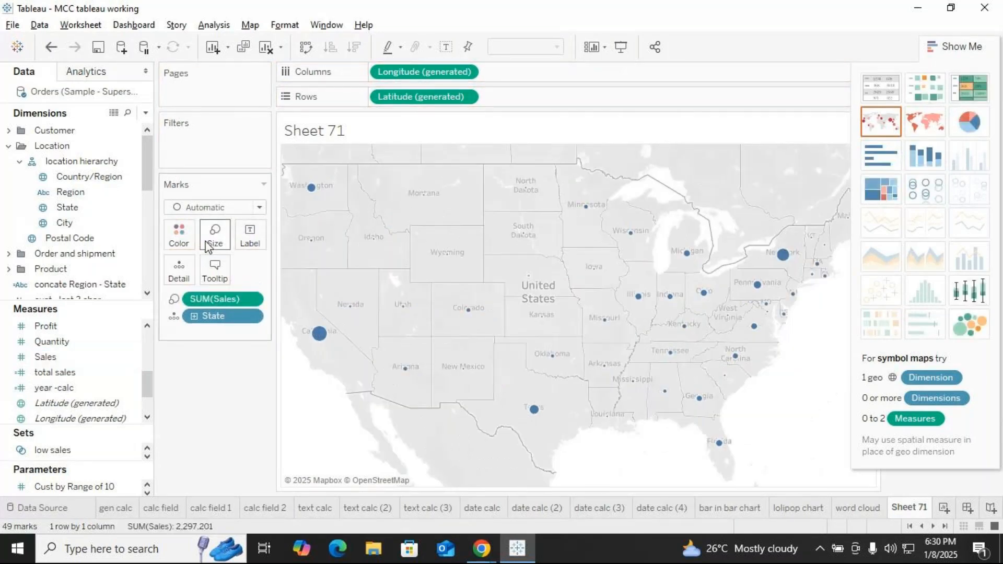
click(954, 46)
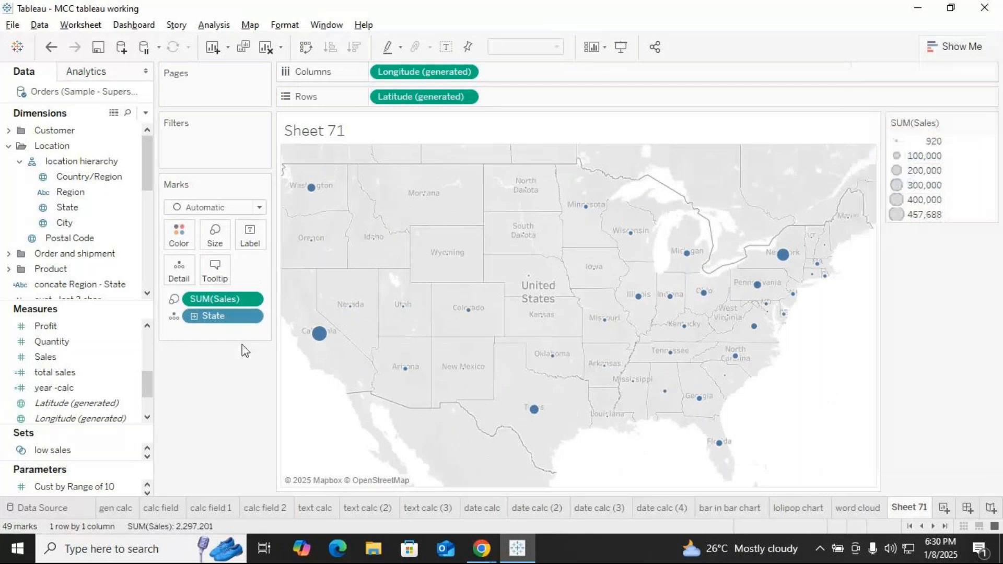
mouse_move(577, 366)
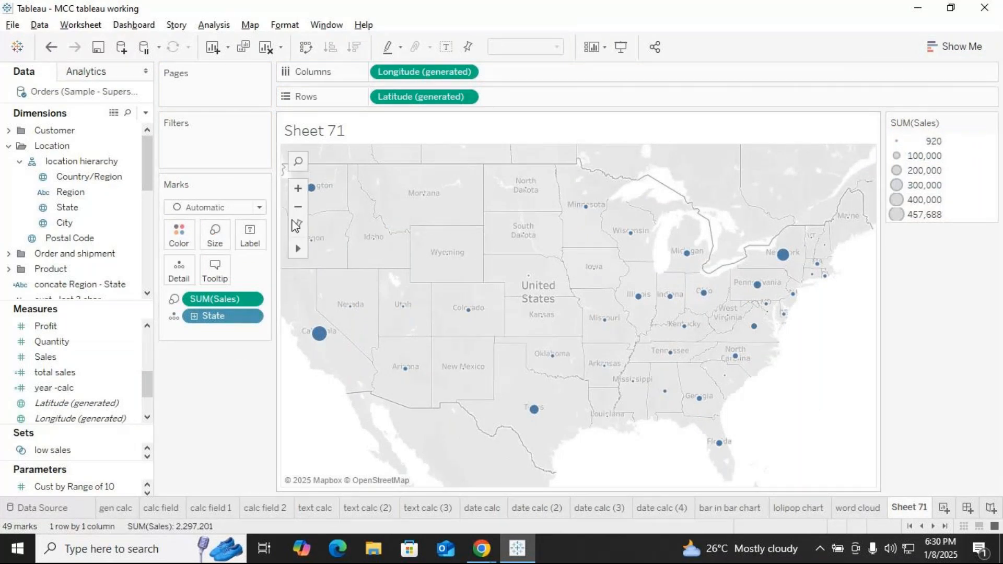
Enlarge the State symbols on the map to slightly above the middle of the mark size range.
click(214, 236)
drag(240, 271, 272, 271)
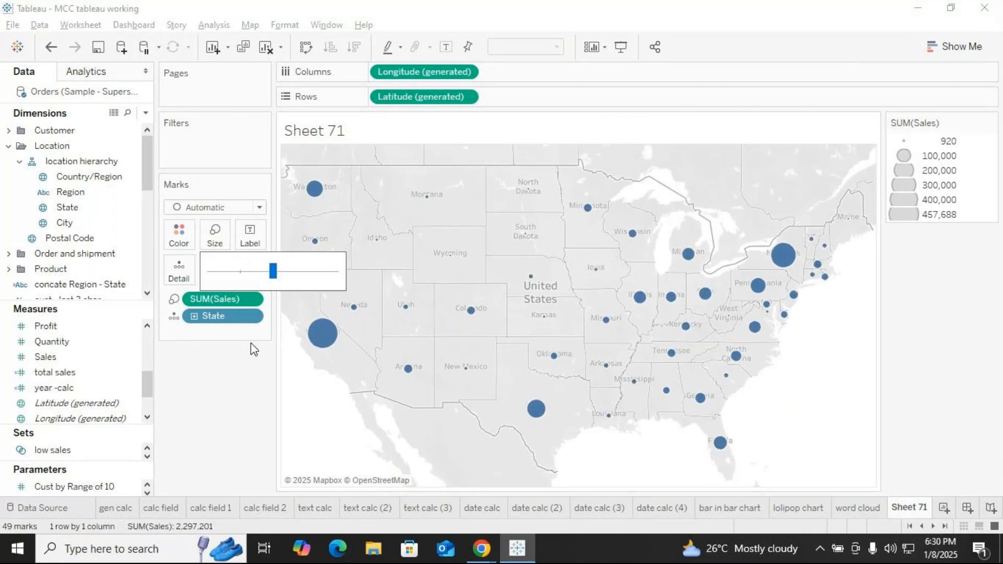
click(223, 376)
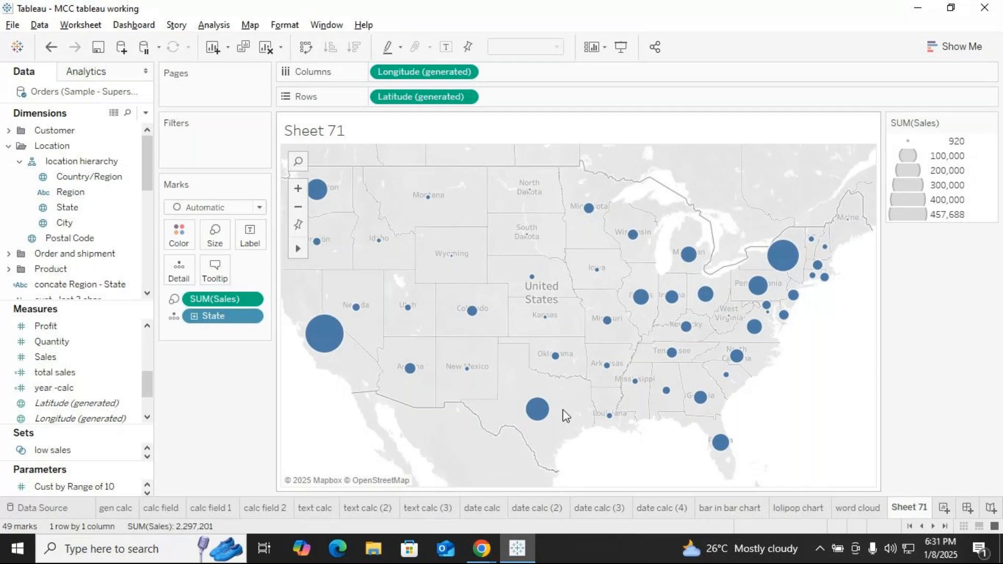
mouse_move(336, 347)
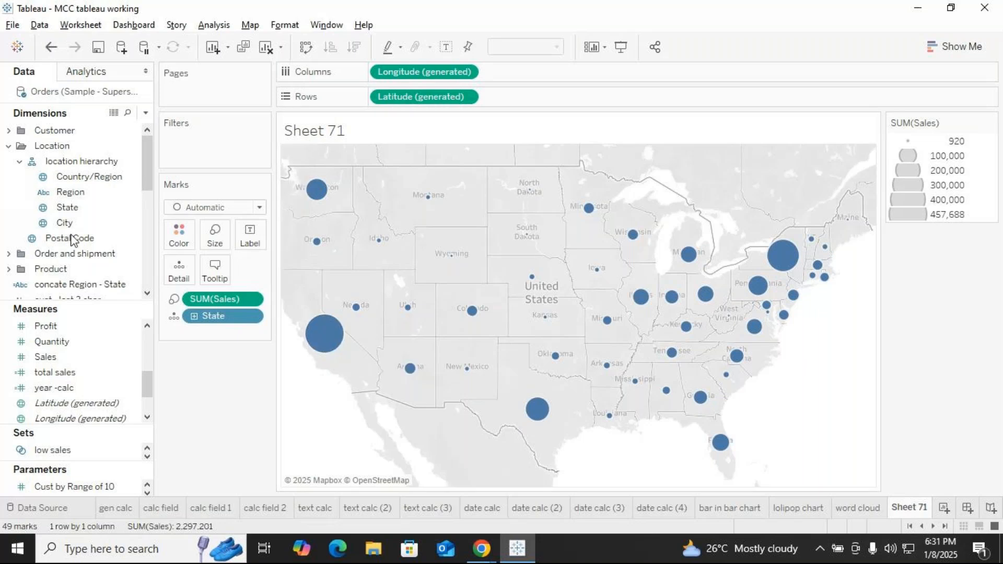
Color the State symbols on the map by Segment from the Product folder.
click(19, 162)
click(8, 207)
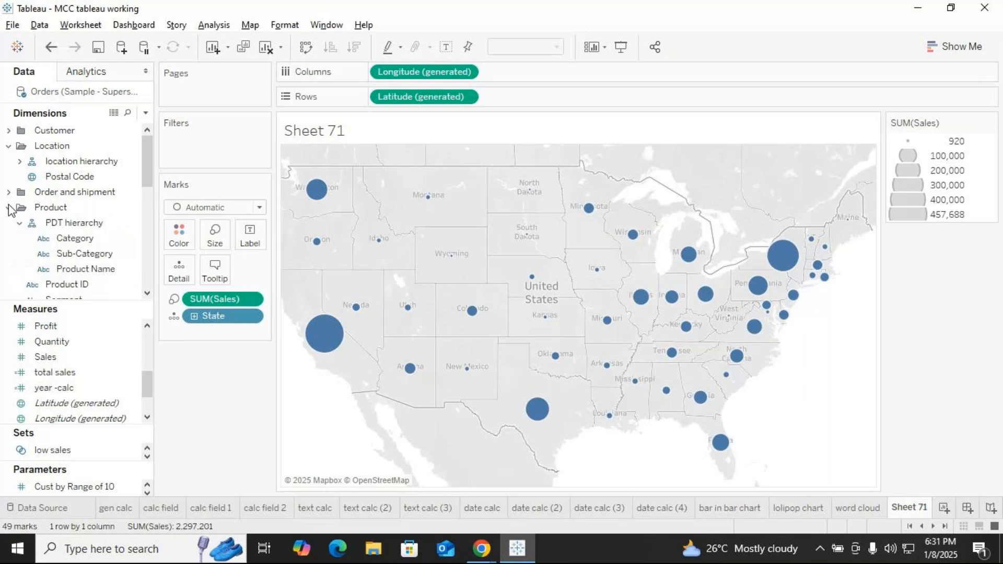
click(42, 223)
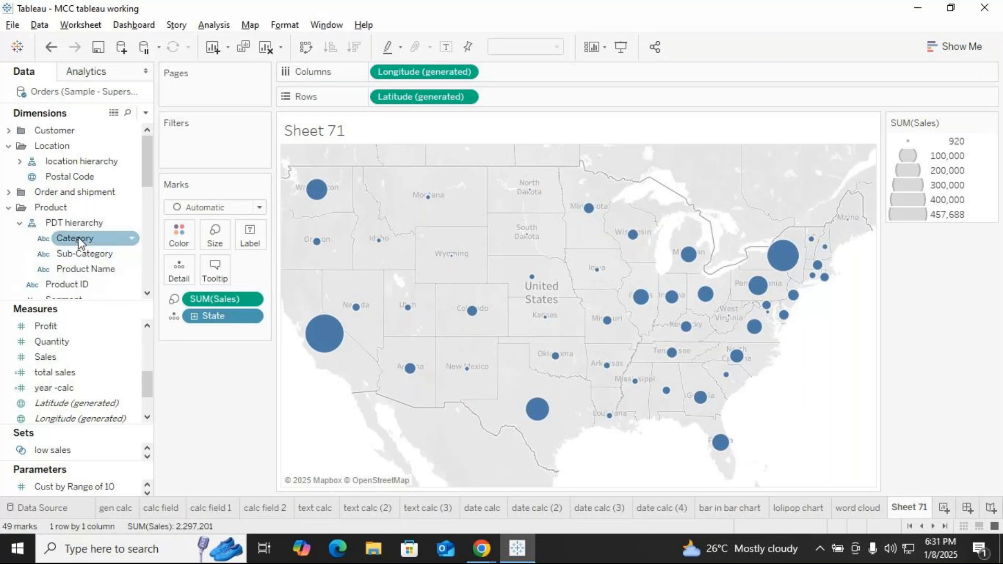
scroll(78, 243, down, 1)
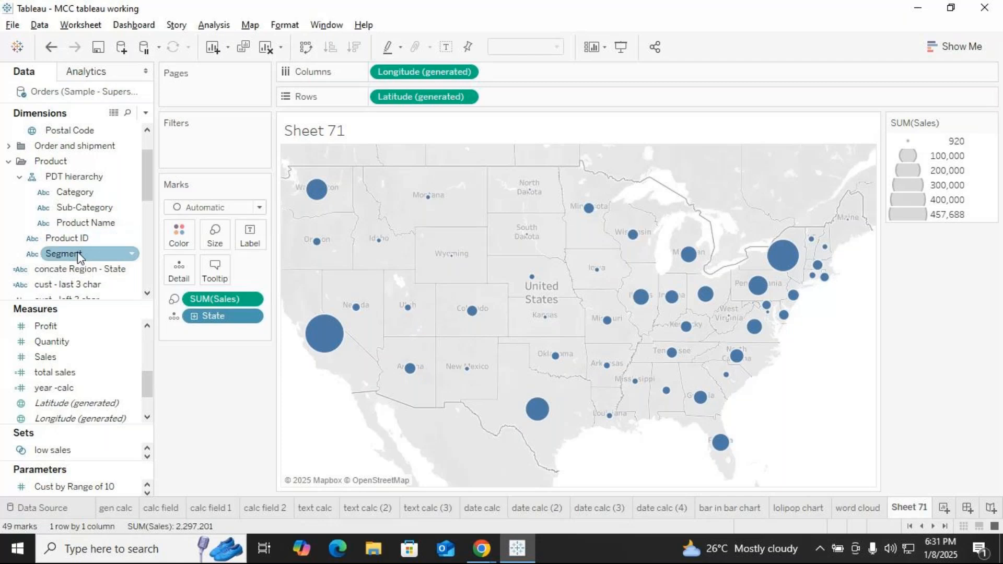
drag(67, 251, 177, 240)
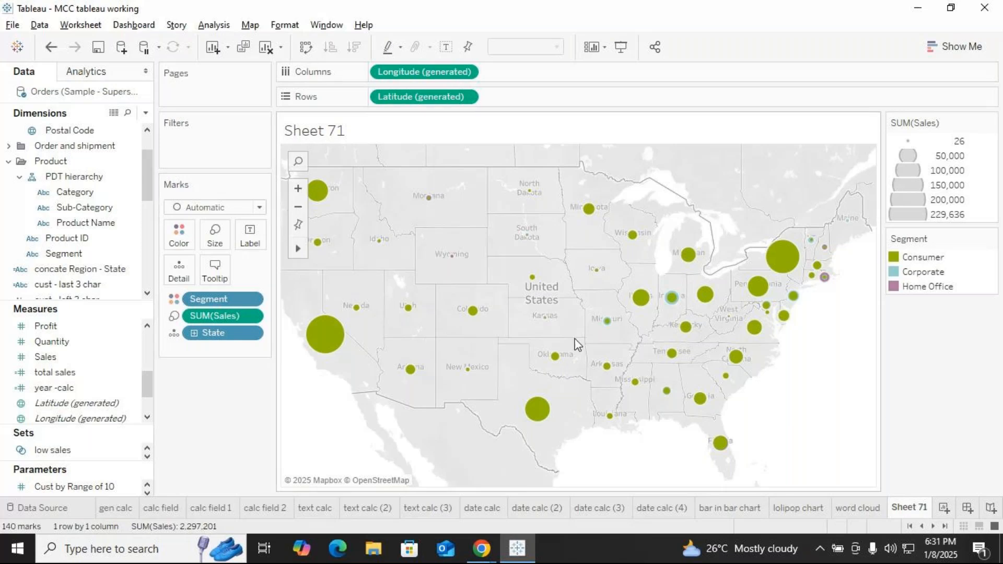
Examine the overlapping Segment marks in states such as Missouri and Indiana on the map.
mouse_move(672, 302)
scroll(430, 289, up, 2)
scroll(747, 360, up, 4)
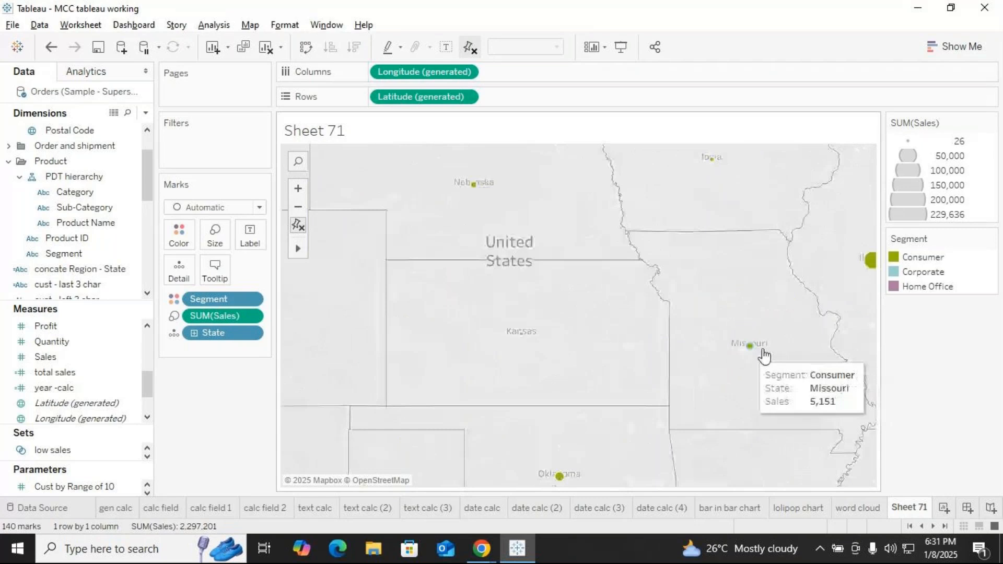
scroll(760, 354, down, 6)
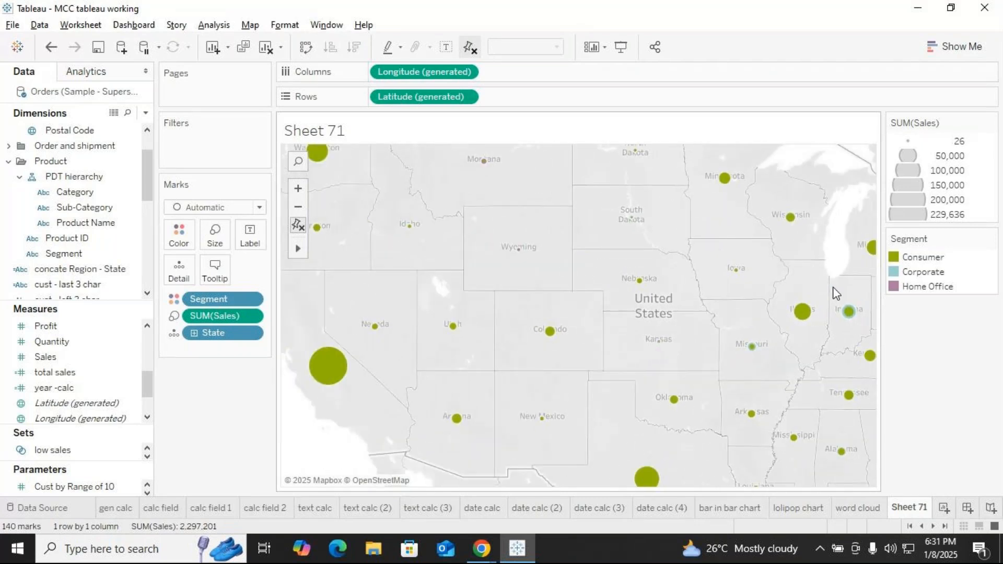
drag(831, 285, 862, 349)
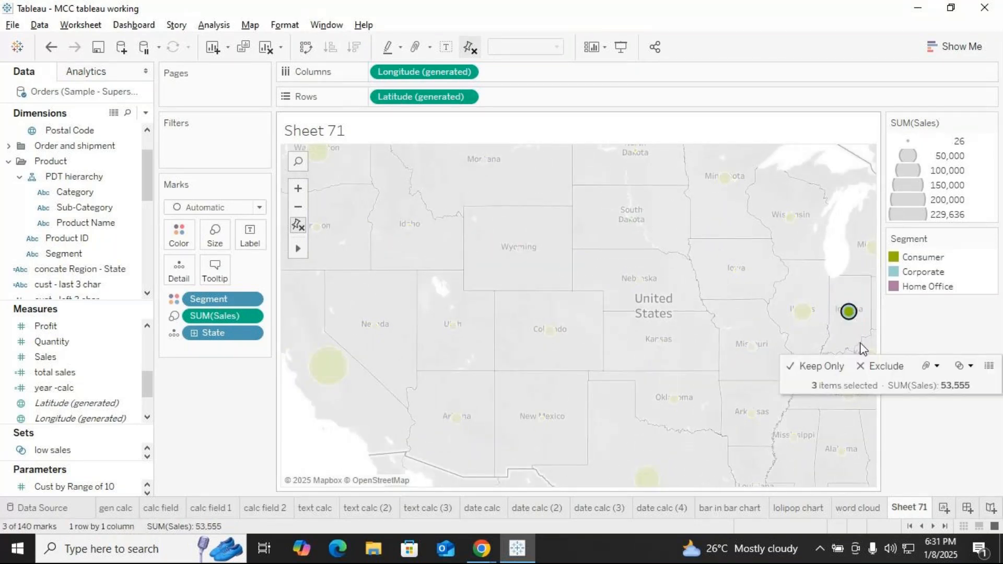
scroll(849, 316, up, 2)
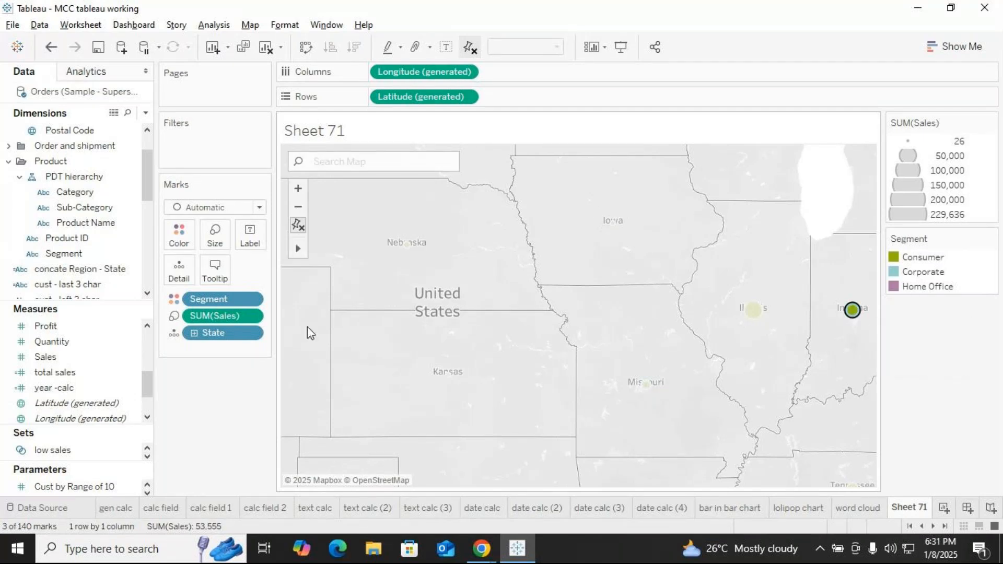
click(299, 207)
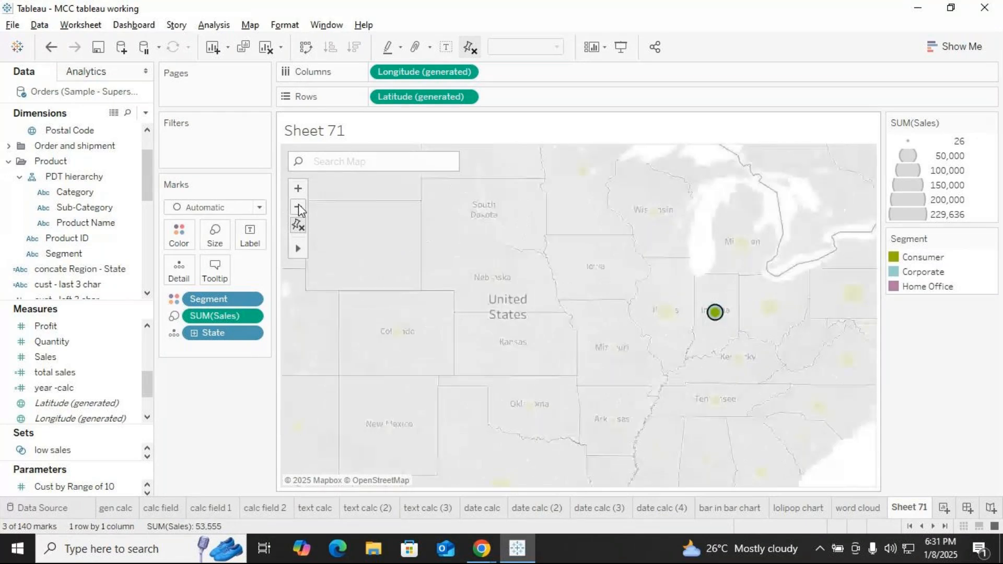
scroll(375, 374, up, 3)
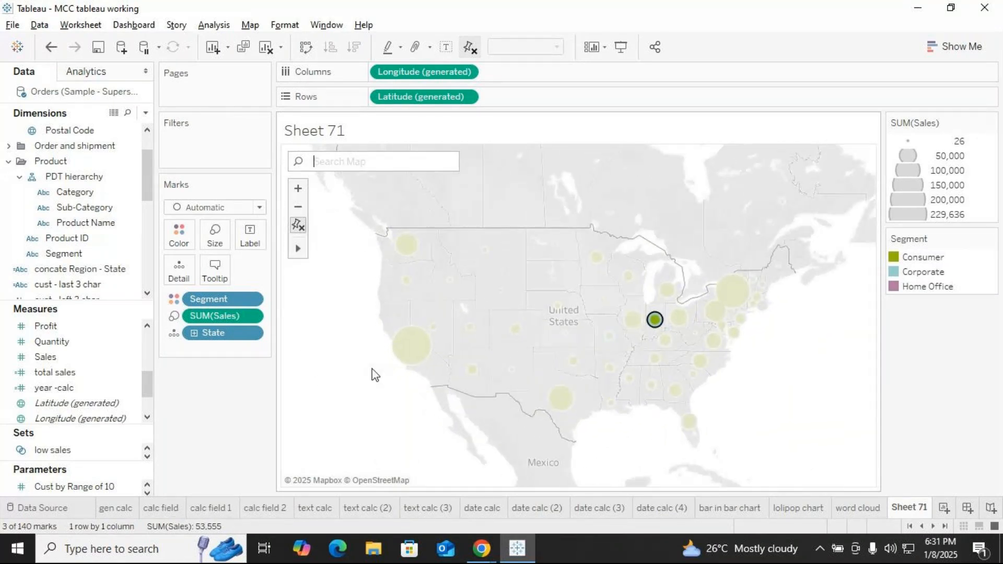
scroll(375, 374, up, 2)
click(330, 377)
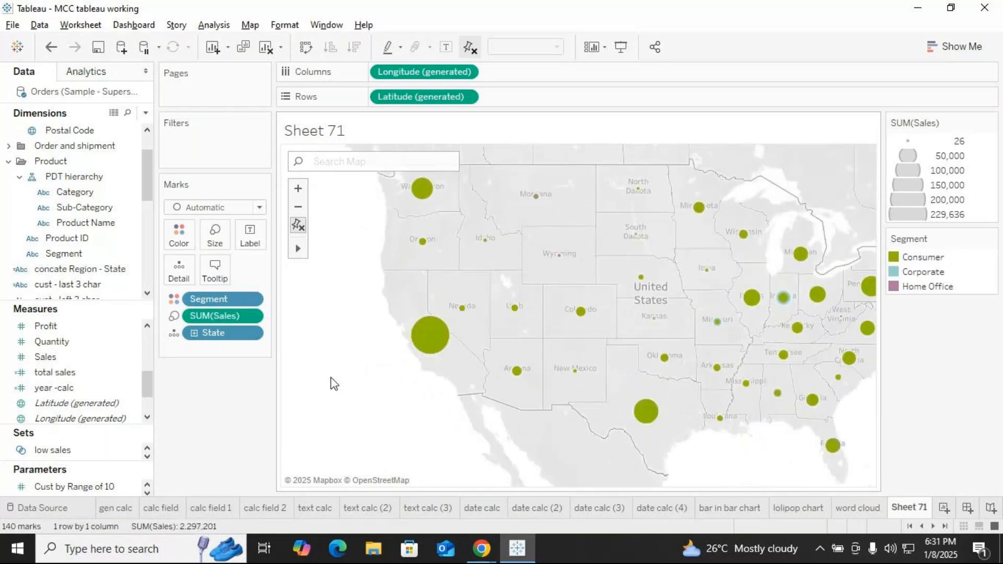
Change the map's mark type to Pie and hide the Sales size and Segment color legends.
click(991, 125)
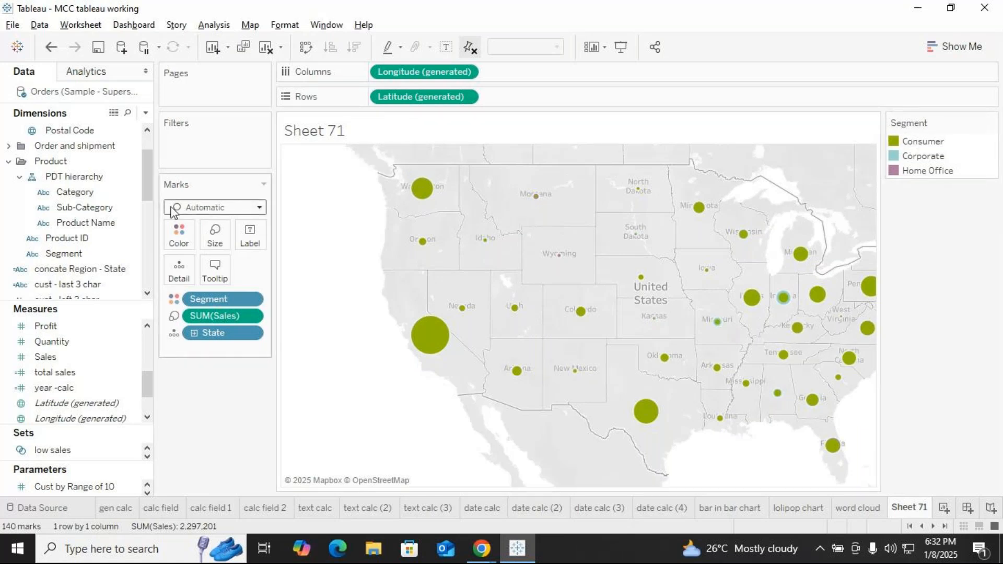
click(259, 208)
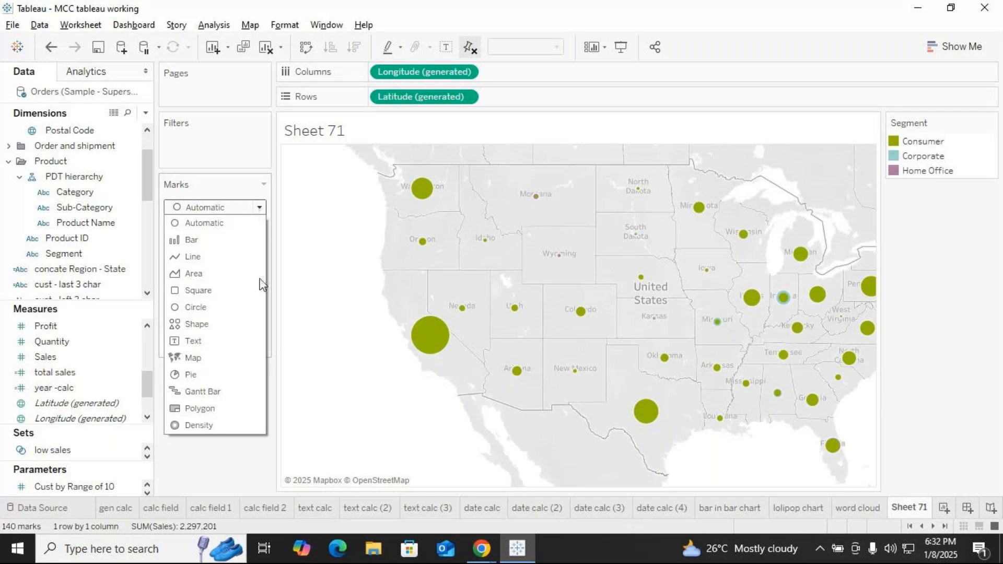
click(189, 375)
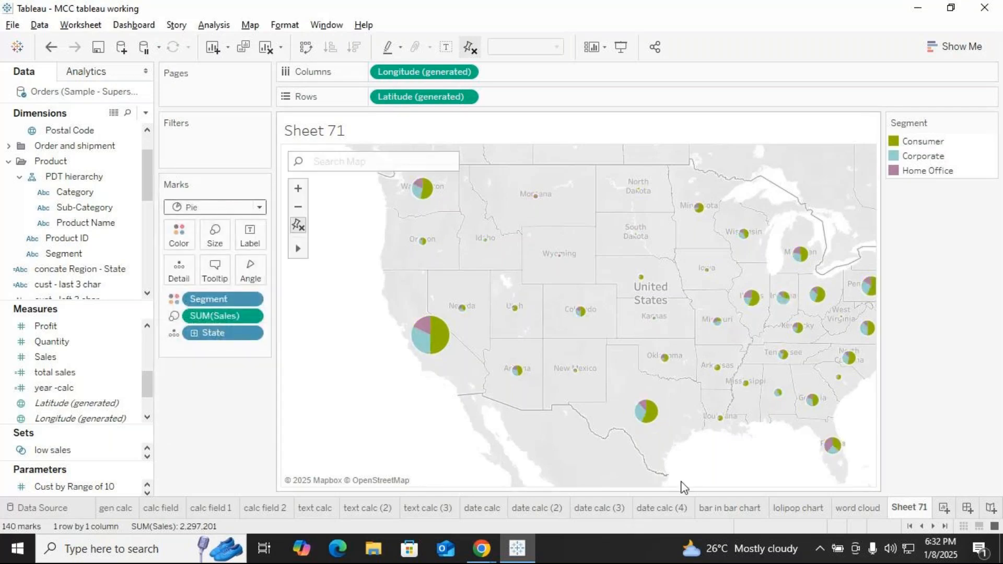
click(991, 126)
click(911, 250)
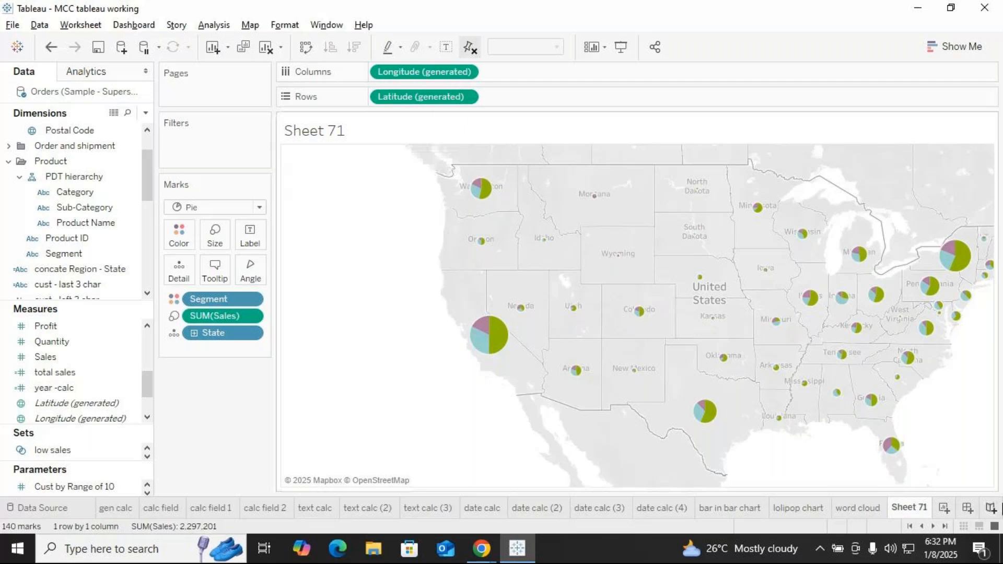
Clear the worksheet and plot State from the location hierarchy as a symbol map again.
click(266, 47)
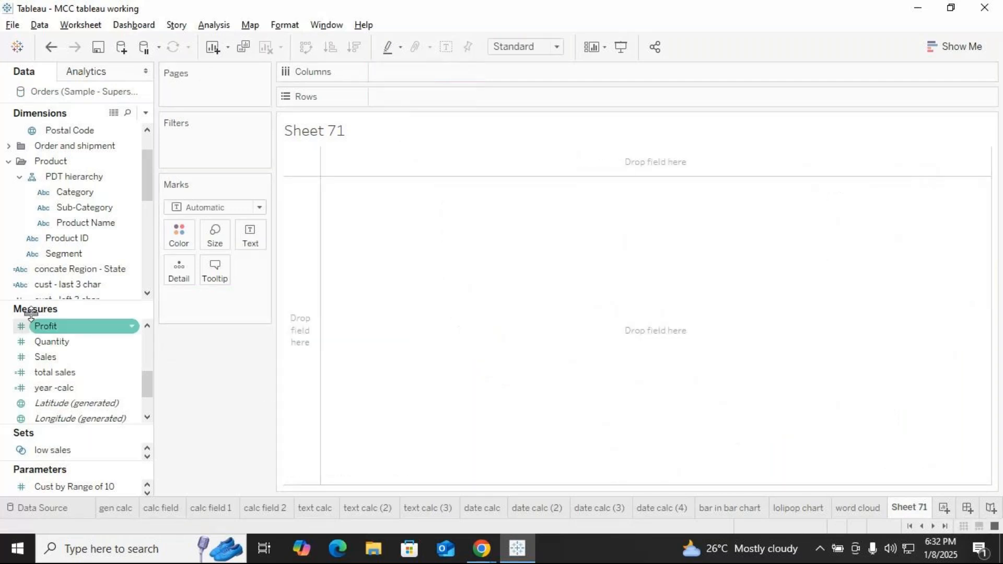
scroll(71, 184, up, 3)
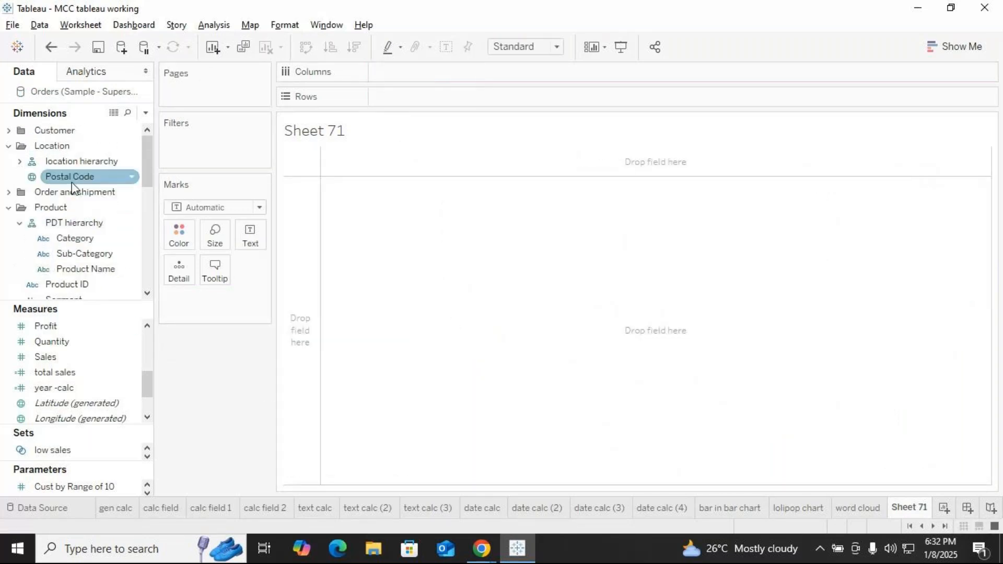
click(23, 162)
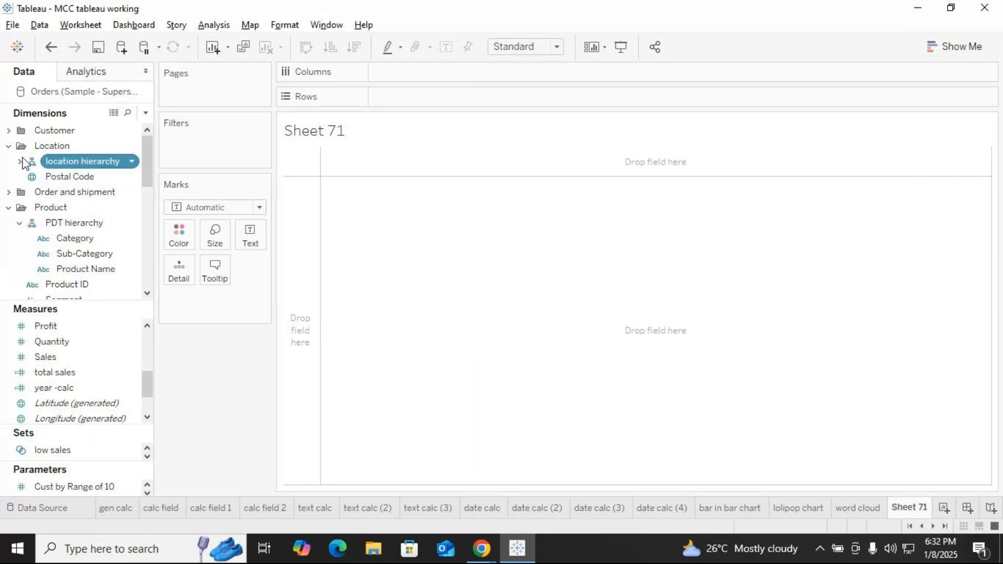
click(18, 161)
drag(68, 207, 431, 240)
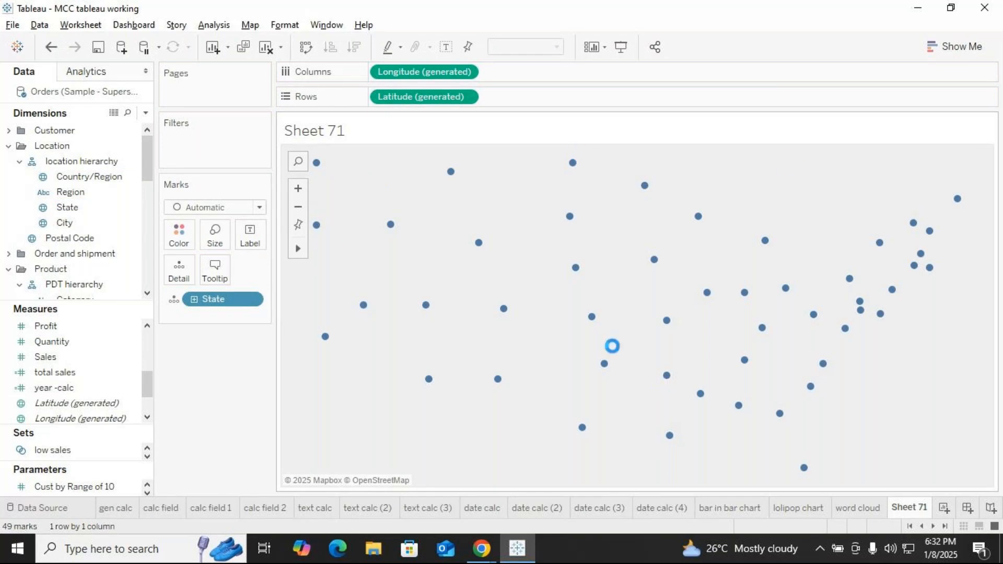
Convert the State symbol map to a filled map using Show Me.
click(58, 372)
click(46, 357)
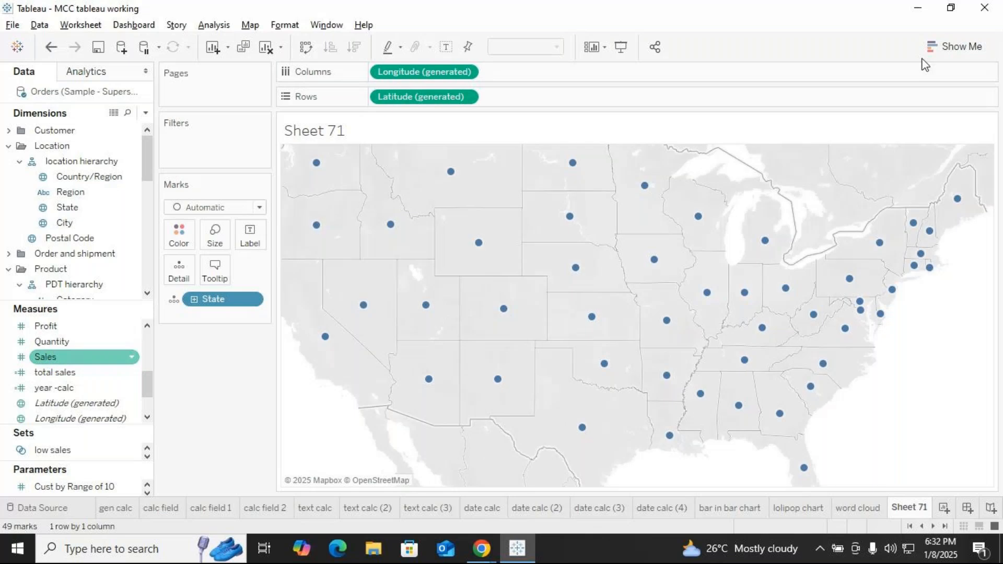
click(936, 46)
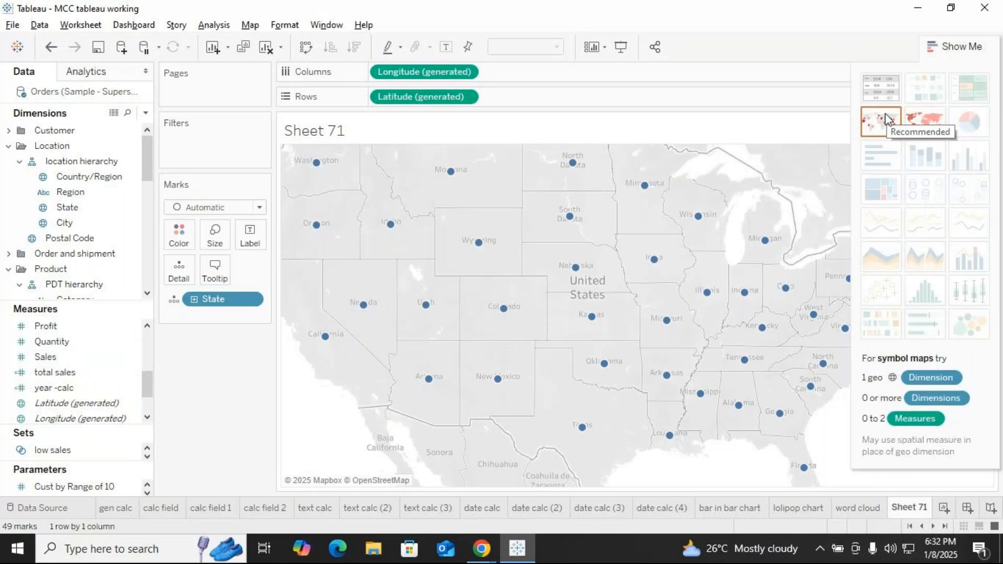
click(926, 121)
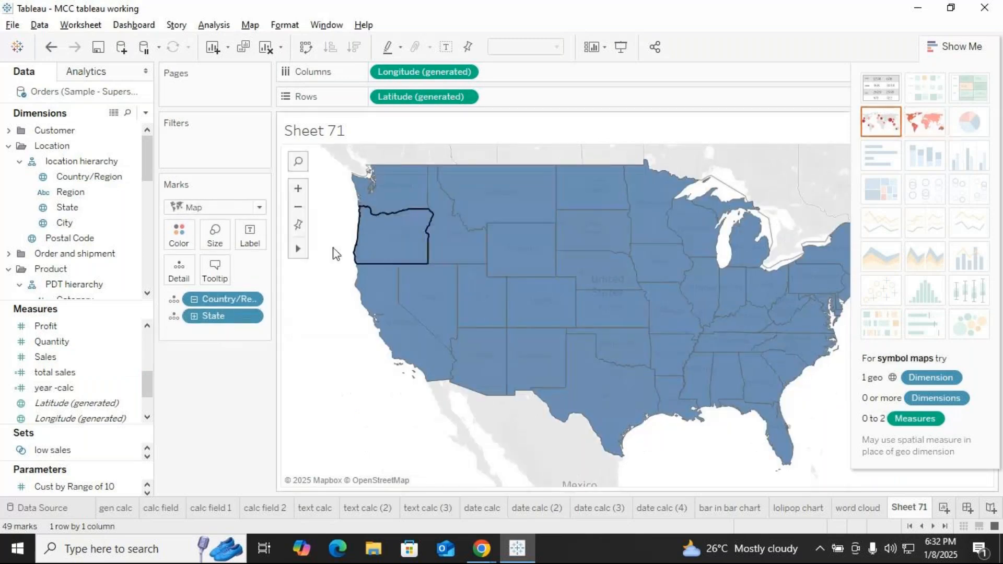
Add Sales to the map's mark size and convert the filled map to a symbol map.
click(37, 357)
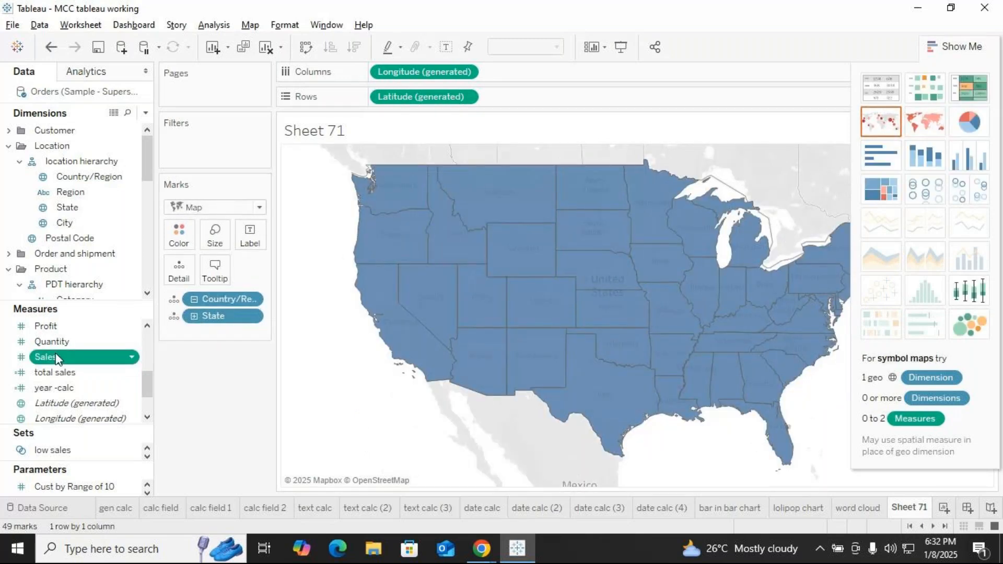
drag(58, 359, 214, 269)
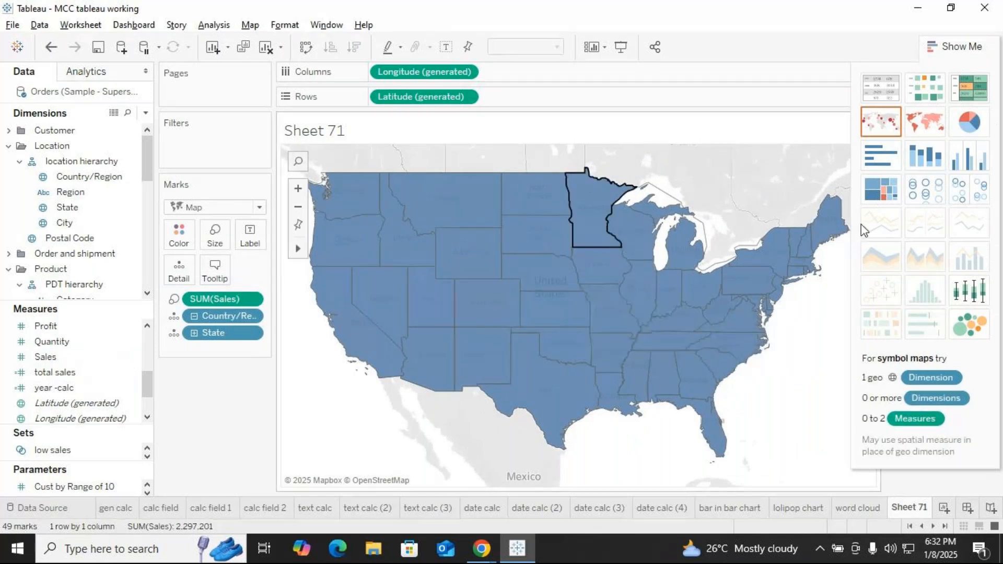
click(888, 123)
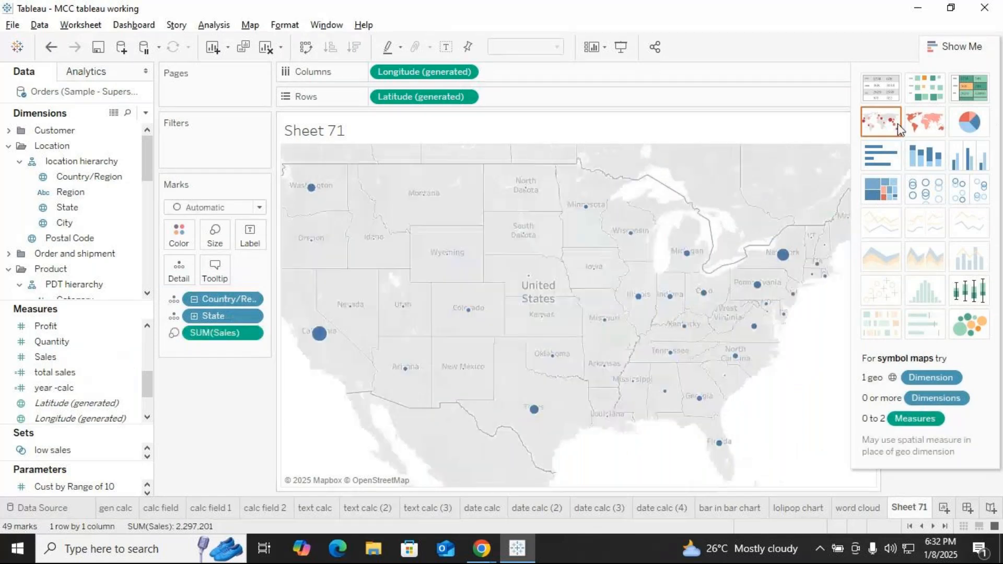
click(941, 46)
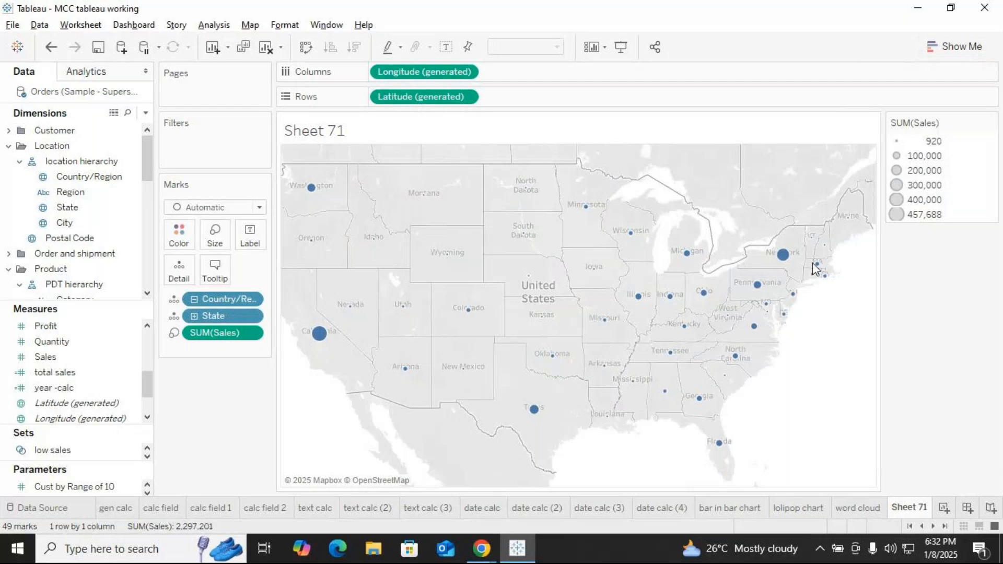
Enlarge the State symbols to slightly above the middle of the size range and hide the SUM(Sales) legend.
click(215, 235)
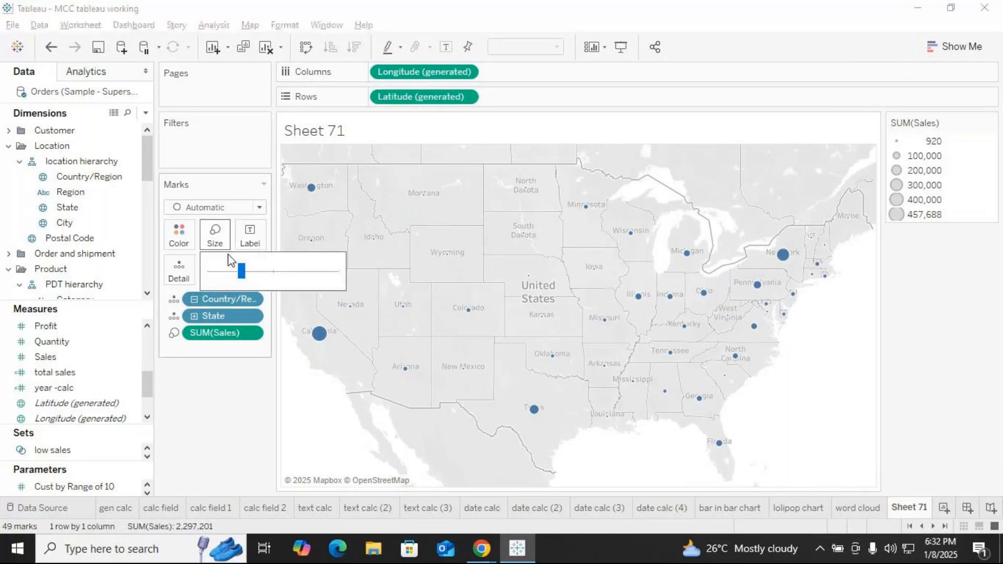
click(272, 271)
mouse_move(273, 271)
mouse_down()
mouse_move(296, 272)
mouse_move(288, 270)
mouse_up()
click(205, 397)
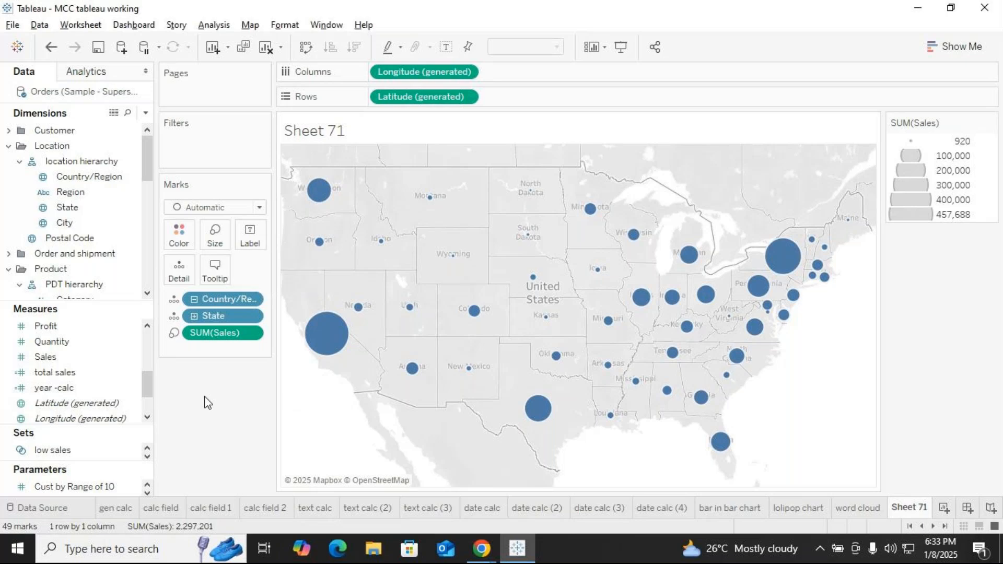
click(991, 123)
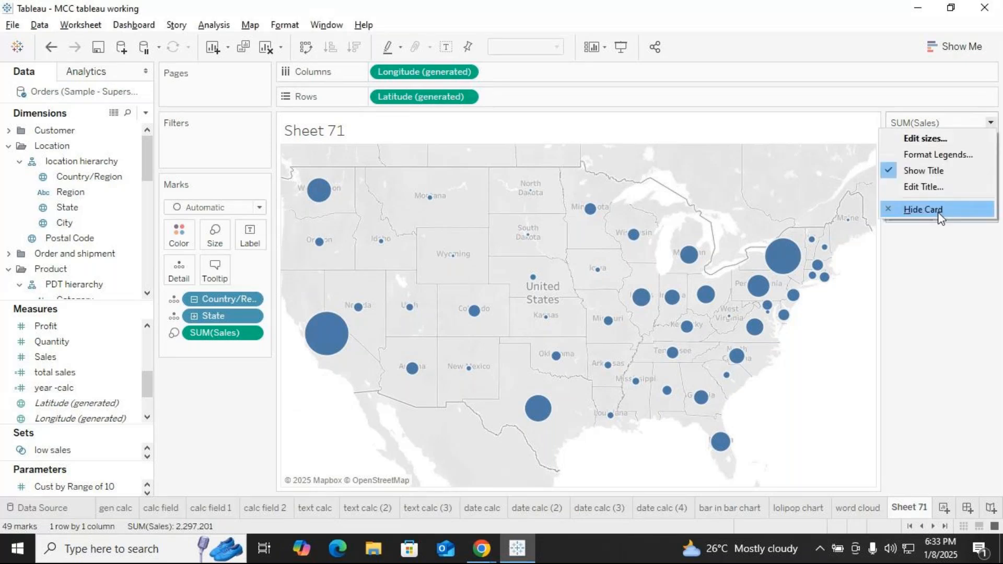
click(940, 210)
Color the Sales-sized State symbols by Segment.
scroll(72, 237, down, 2)
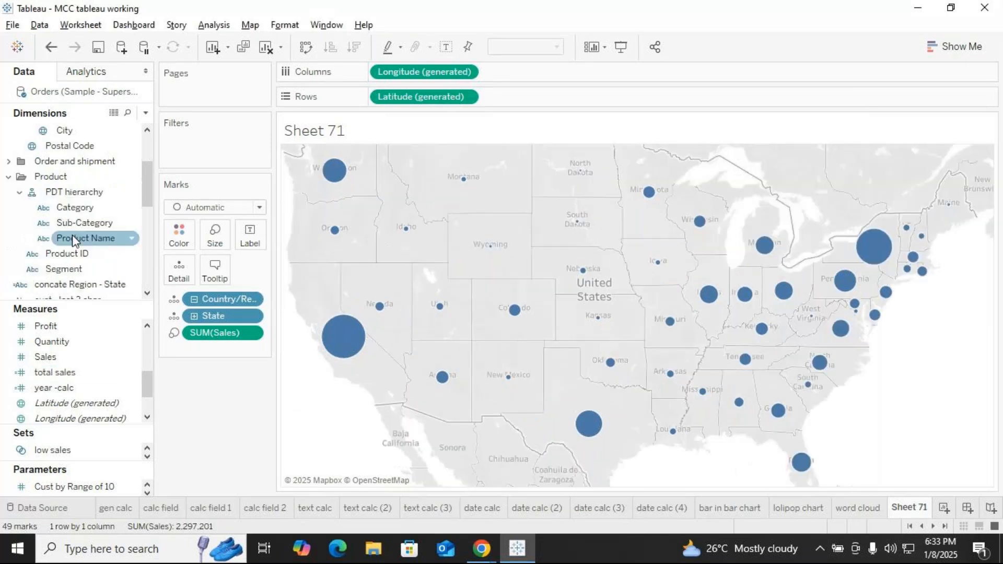
drag(64, 268, 183, 237)
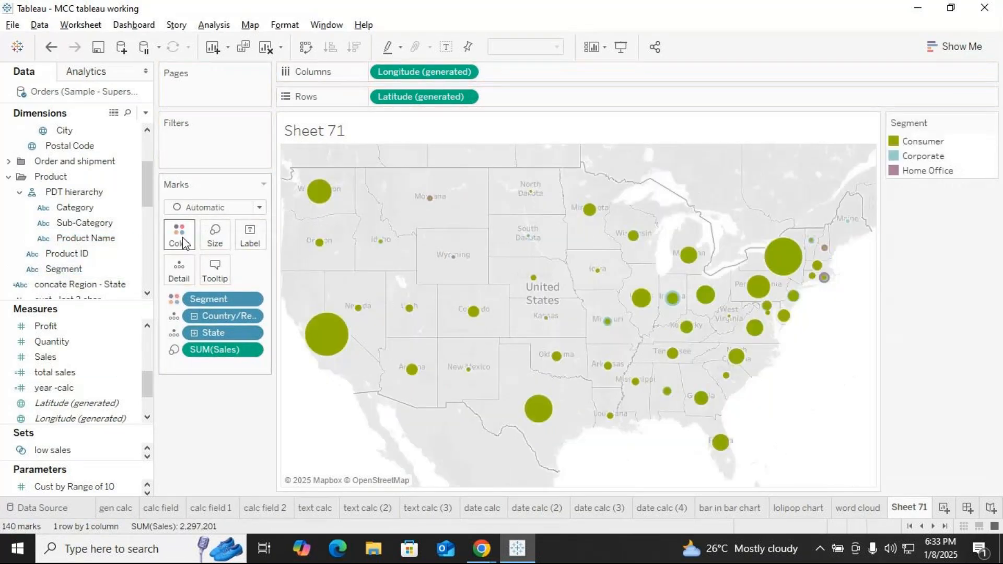
mouse_move(444, 256)
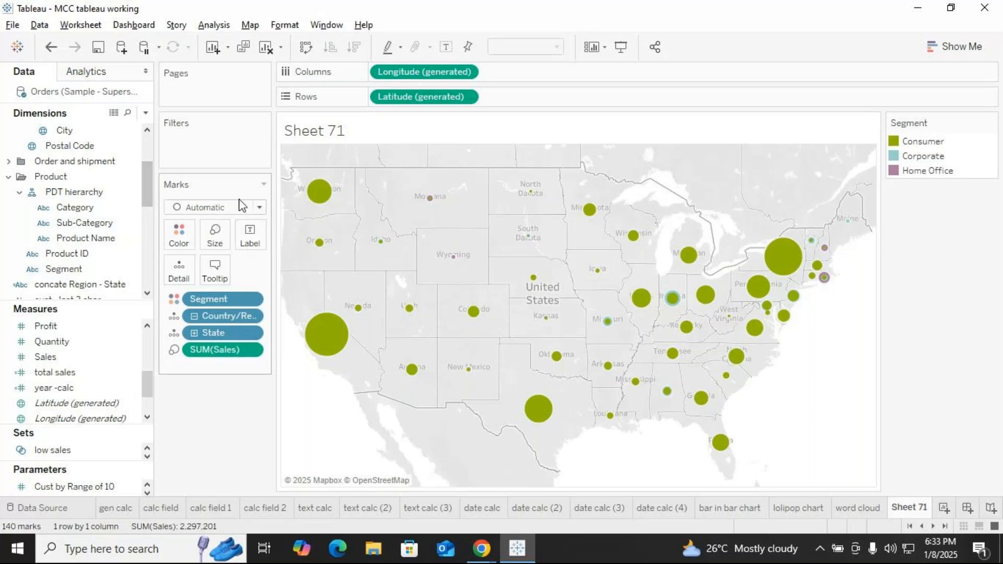
Change the mark type of the Segment-colored State map to Pie.
click(258, 208)
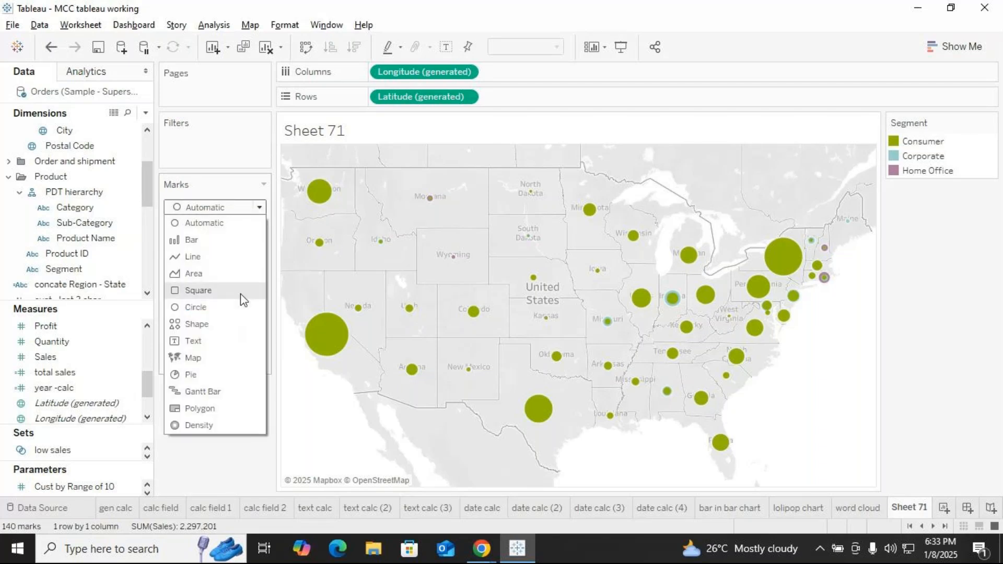
click(206, 374)
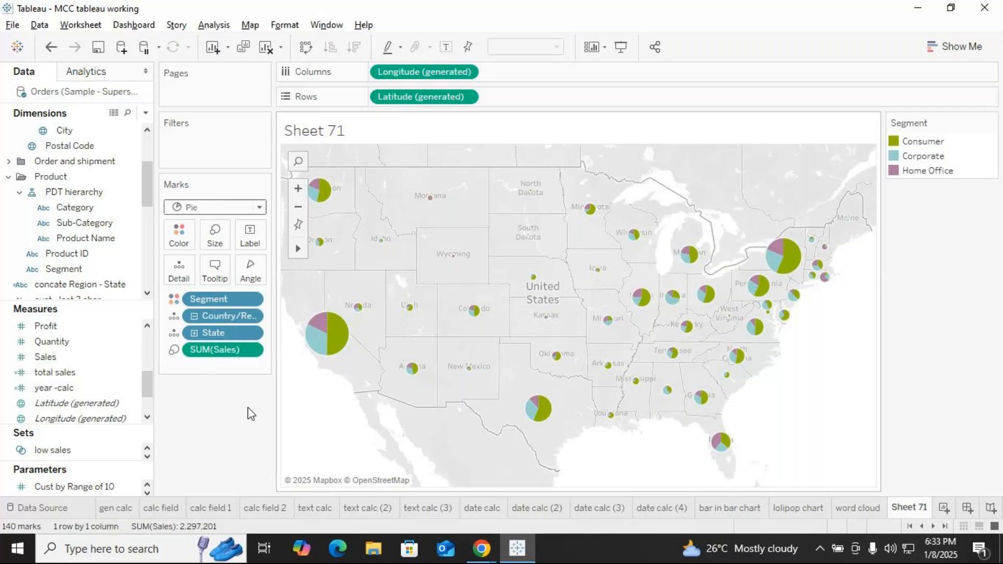
Try labeling the State pies with Sales and remove that label from the map.
click(52, 359)
drag(52, 357, 237, 236)
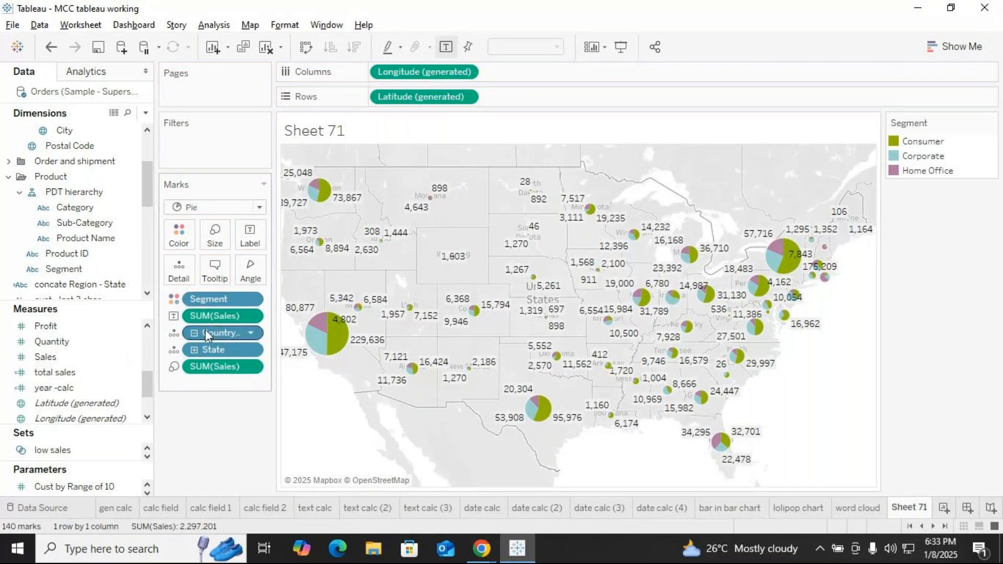
drag(203, 316, 218, 468)
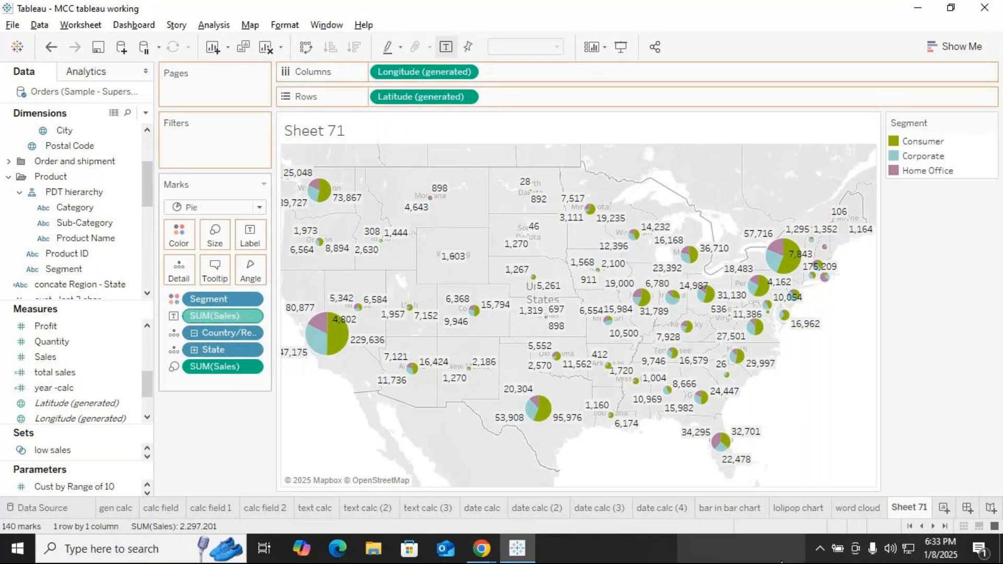
On the lolipop chart sheet, label only the star-shaped SUM(Sales) marks with Sales.
click(855, 510)
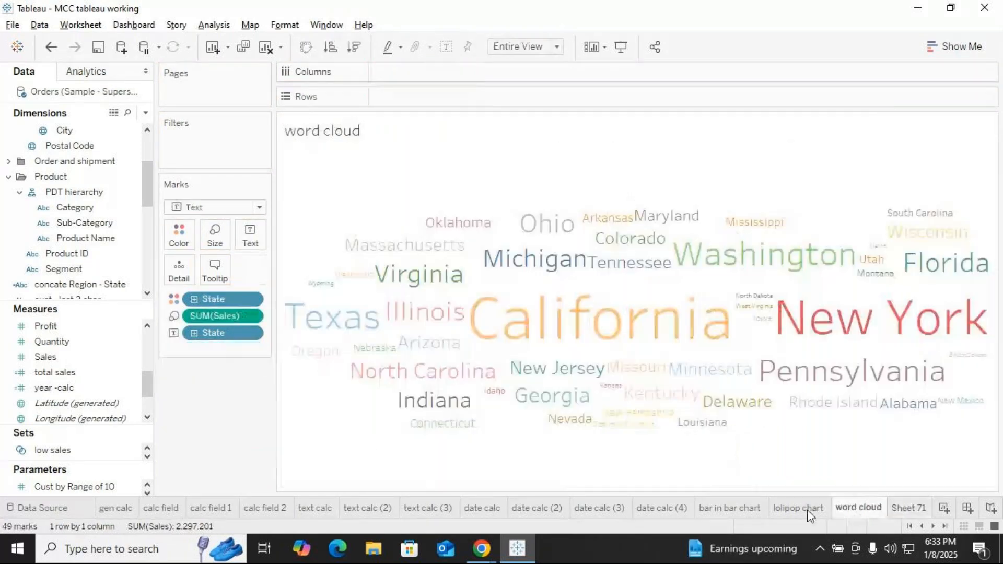
click(772, 510)
drag(126, 357, 248, 259)
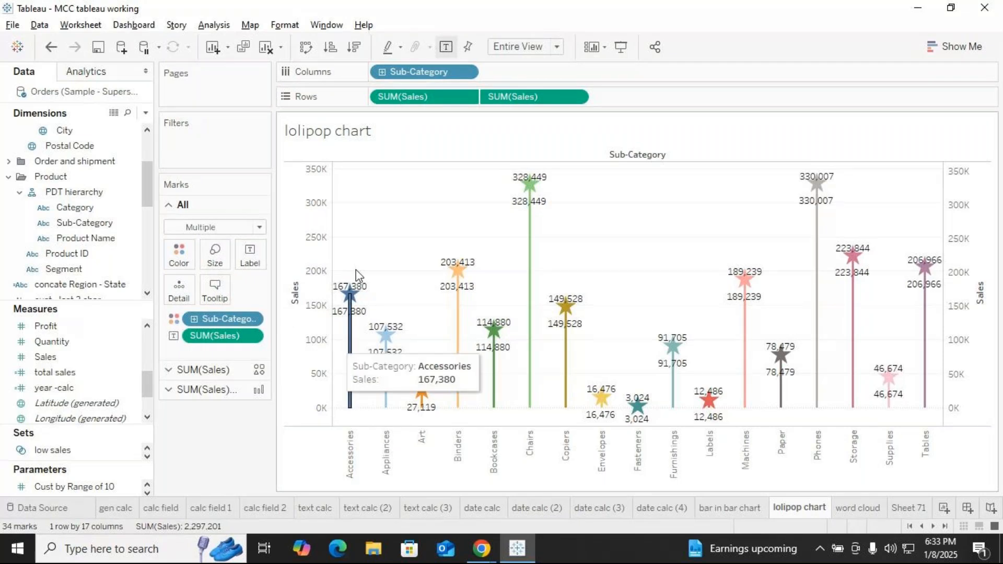
drag(222, 329, 208, 359)
click(208, 358)
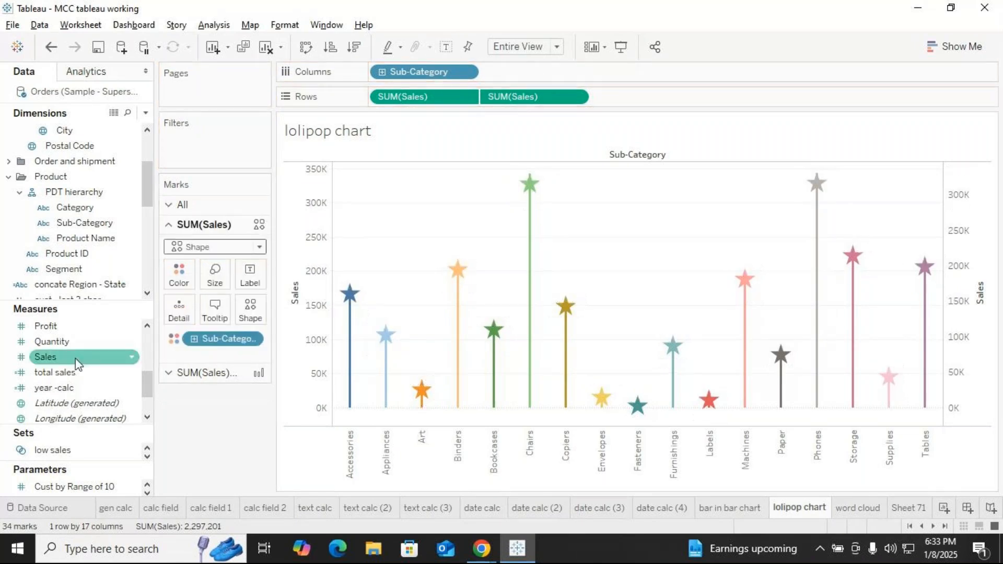
drag(76, 347, 251, 276)
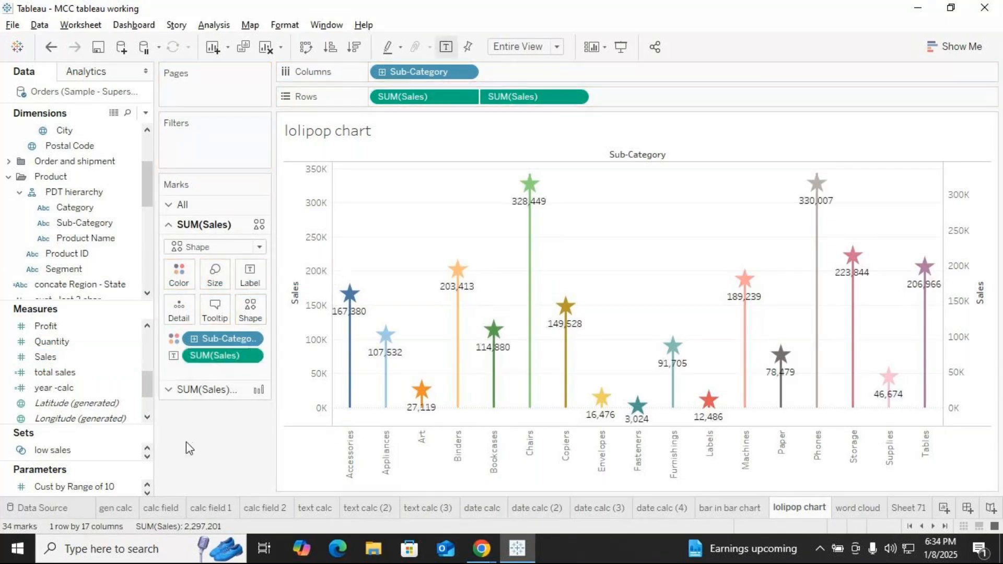
Rename Sheet 71, which holds the State pie map, as "map in pie".
click(721, 509)
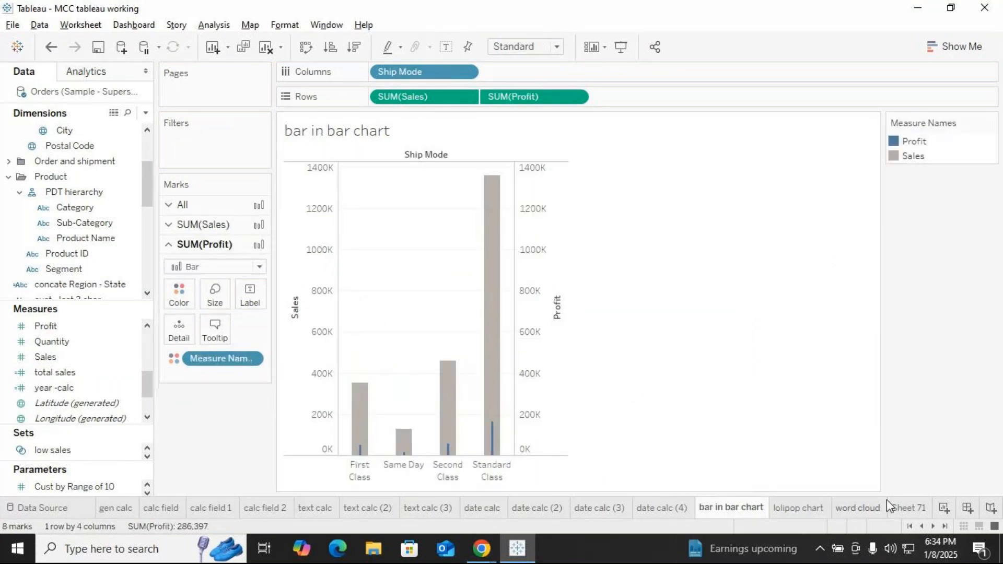
click(911, 509)
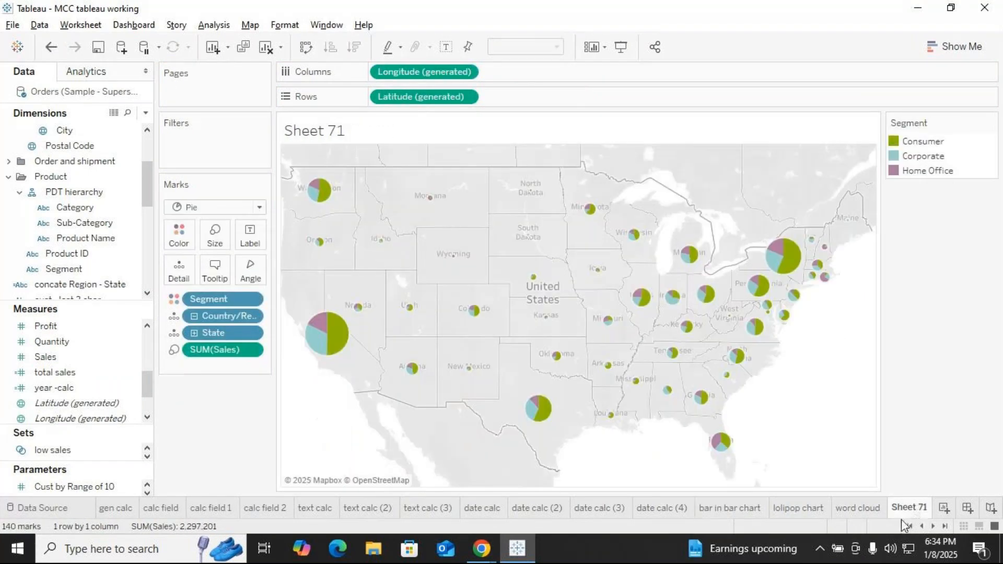
right_click(907, 509)
click(901, 327)
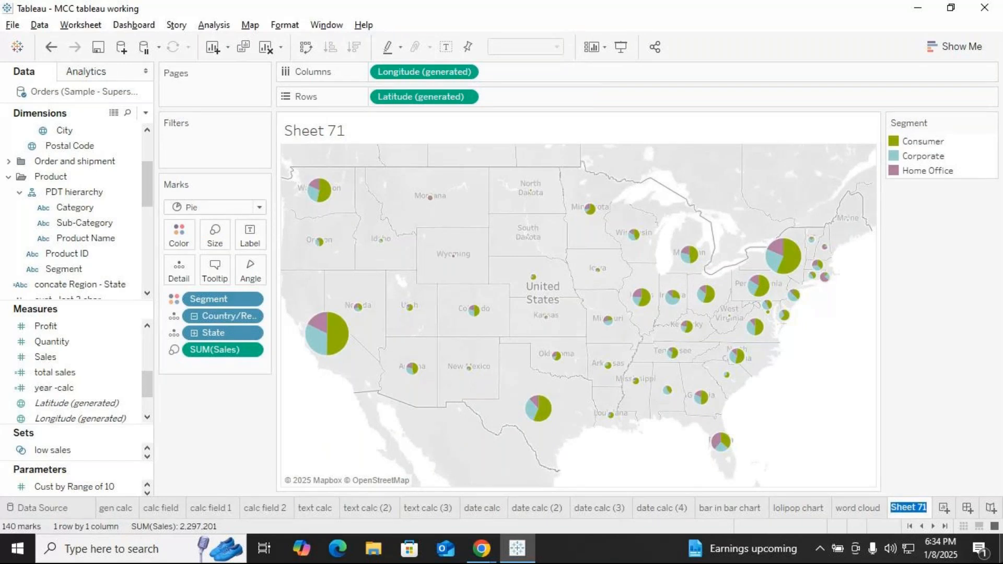
text(map in pie)
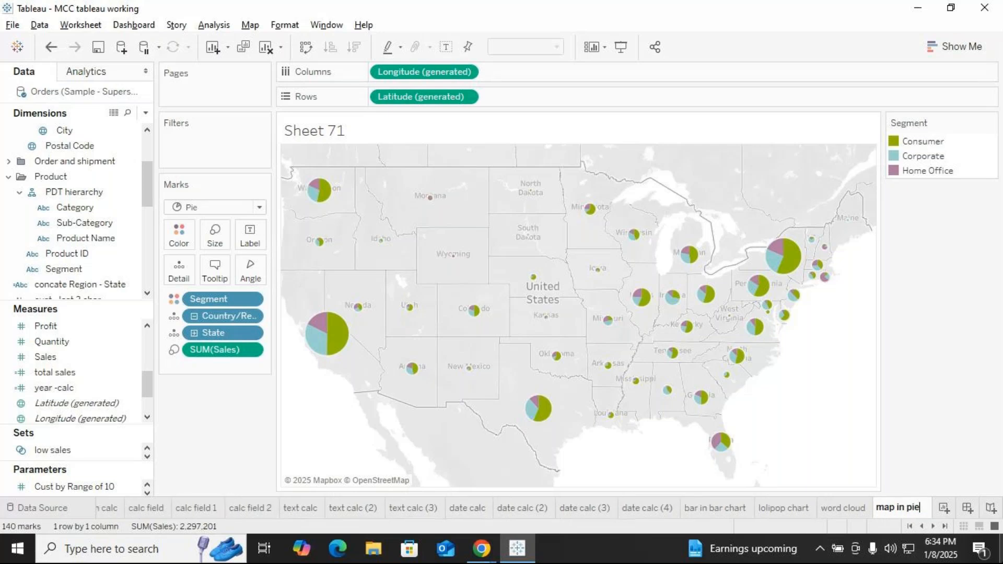
key(super+d)
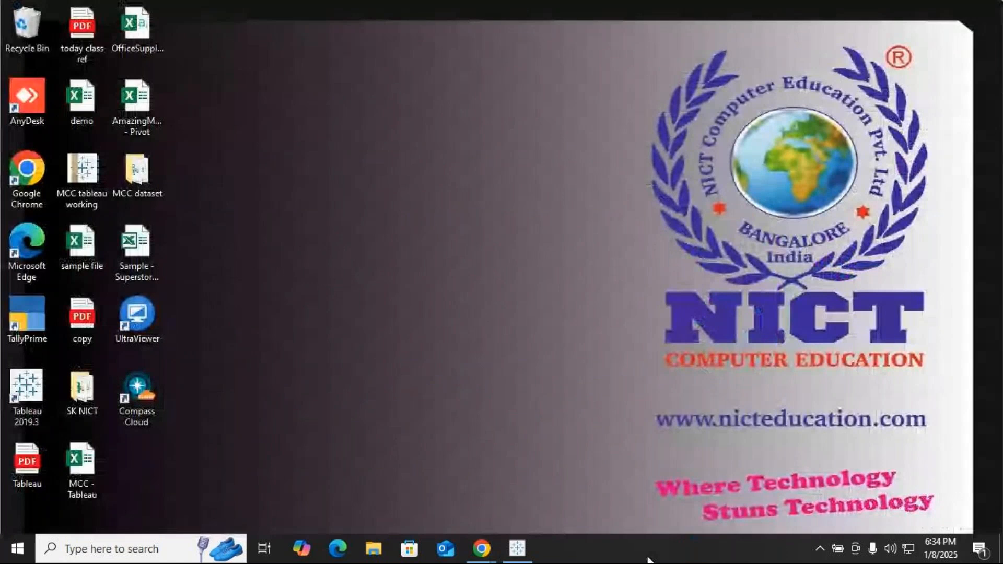
click(517, 548)
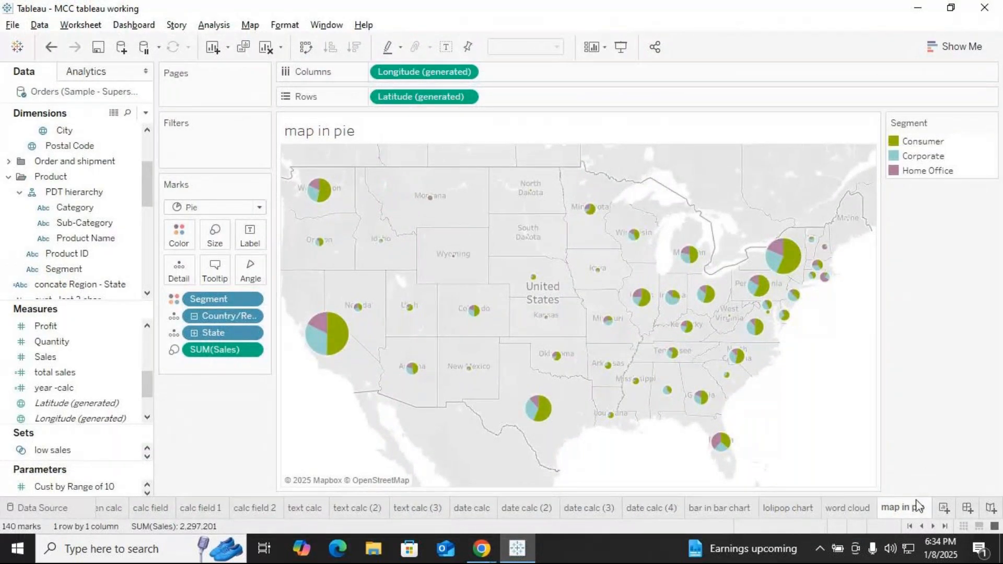
Switch to the GoTo Meeting window, mute the microphone and return to Tableau.
mouse_move(906, 509)
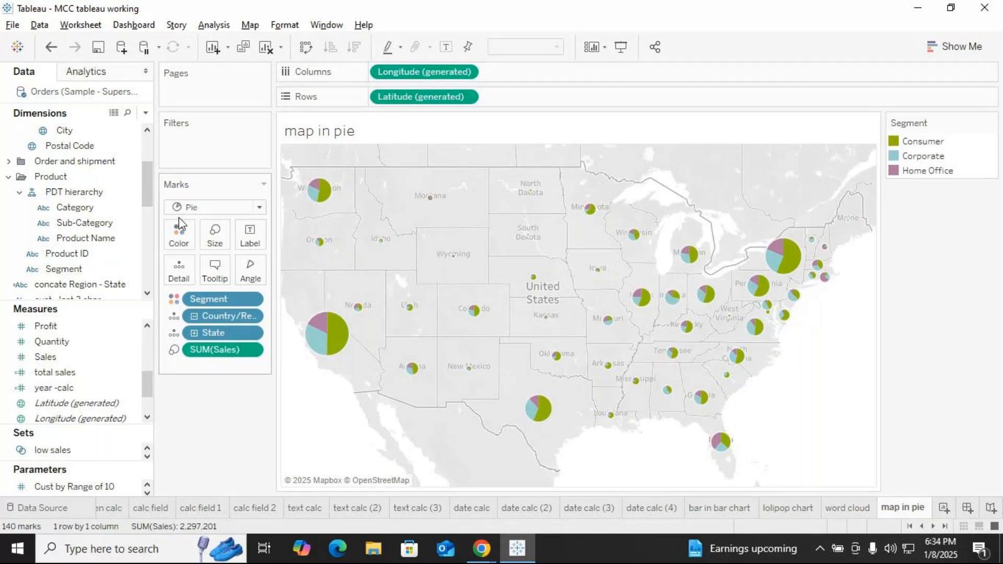
mouse_move(491, 554)
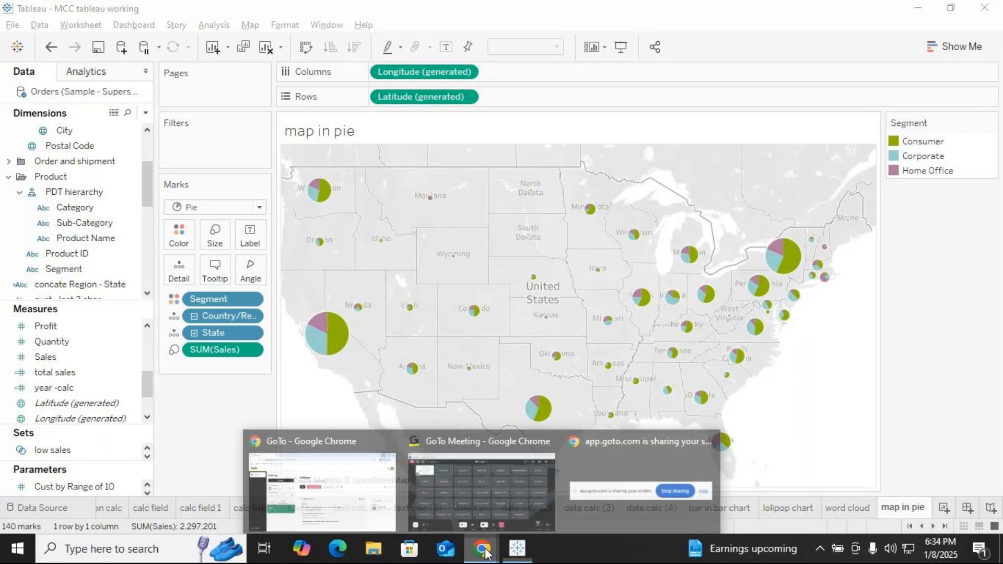
click(510, 525)
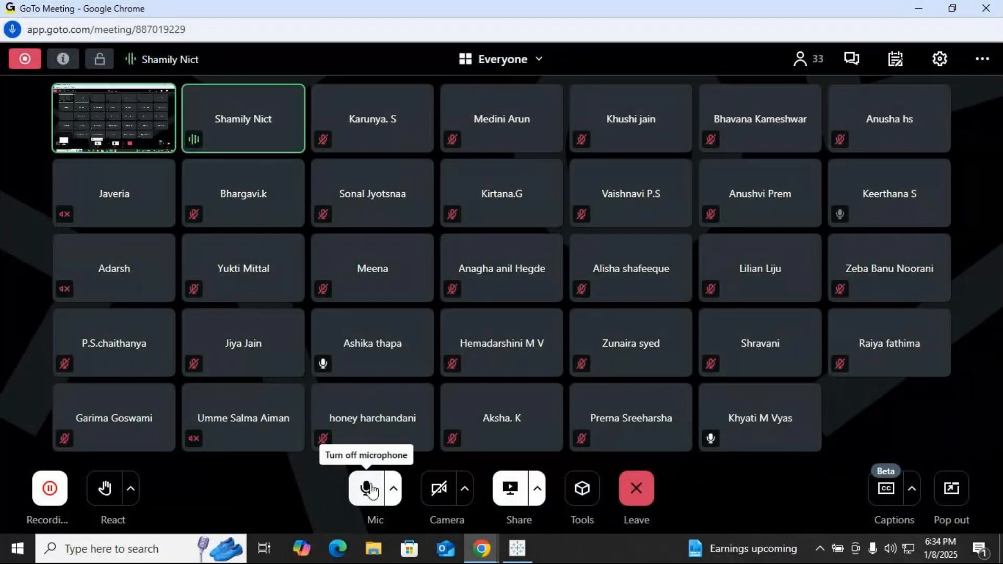
click(368, 491)
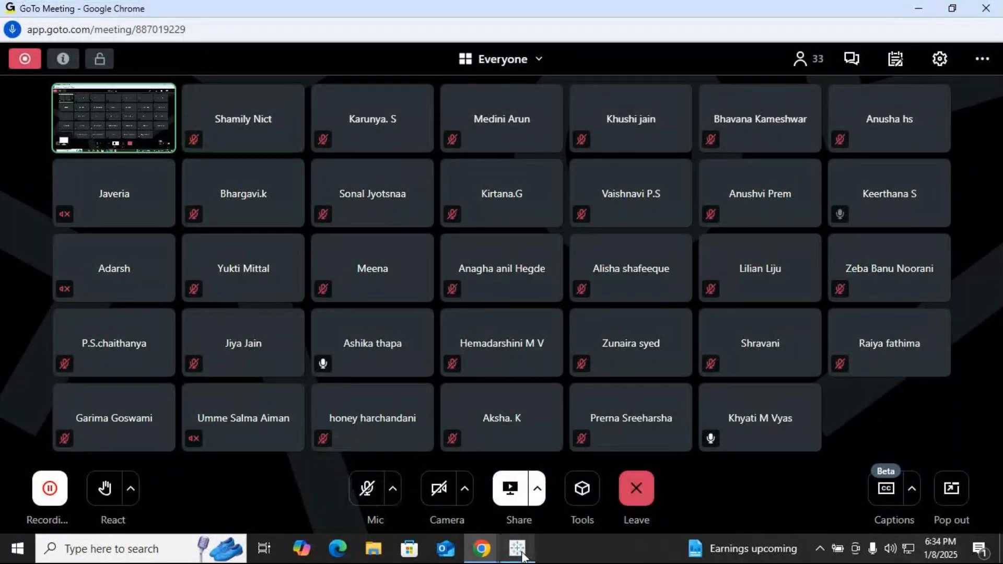
click(523, 559)
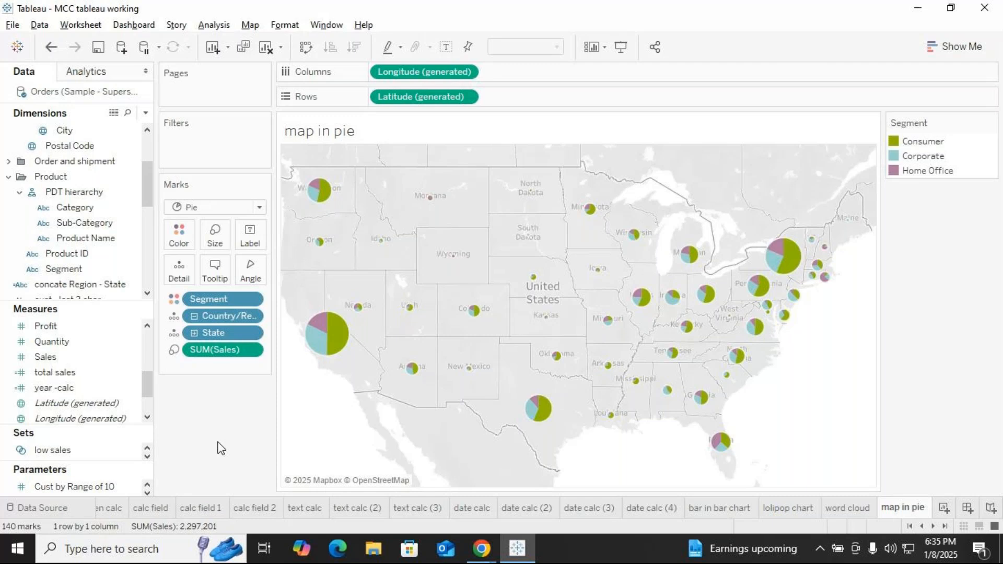
Label the pies on the map in pie sheet with State.
scroll(73, 235, up, 3)
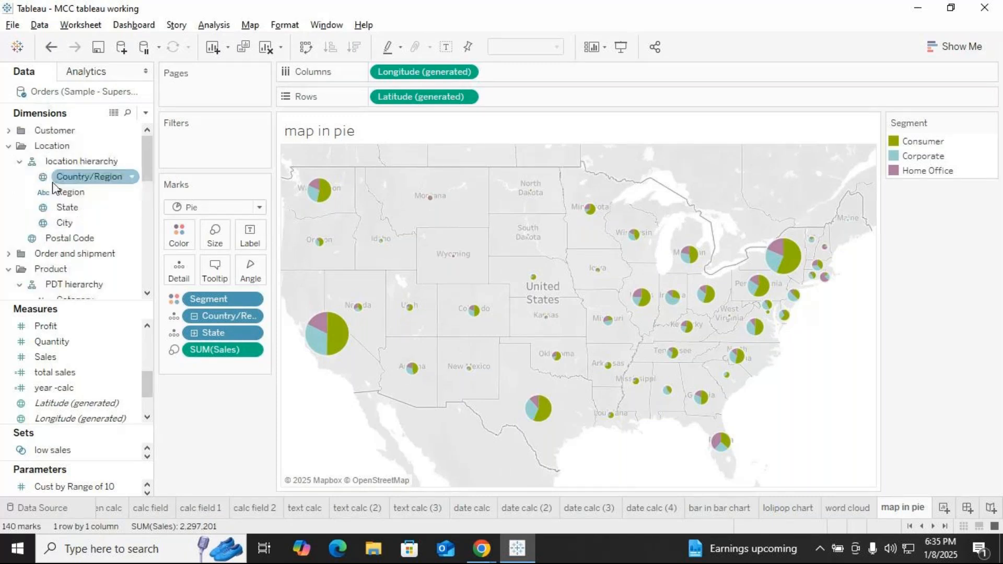
click(69, 207)
drag(69, 208, 256, 238)
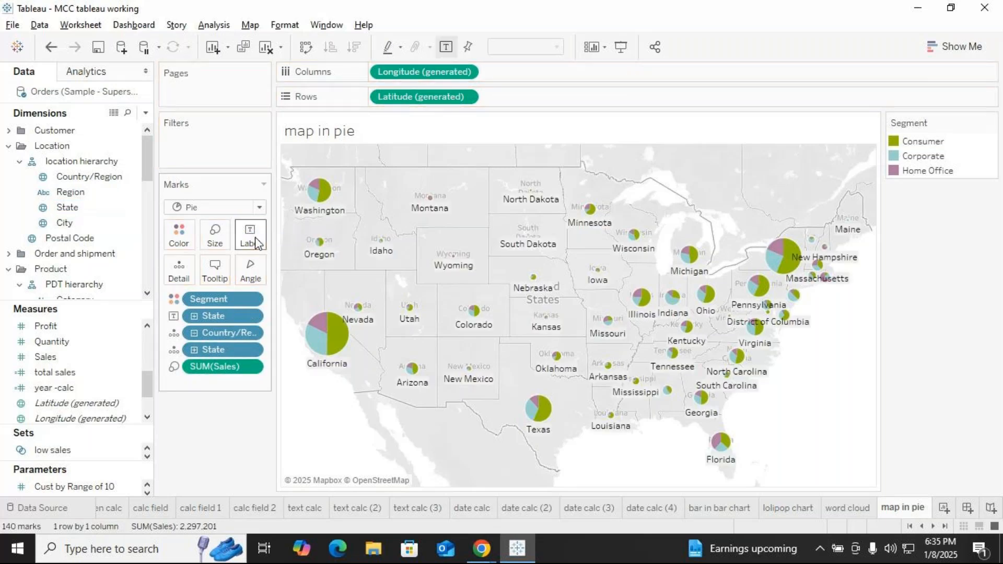
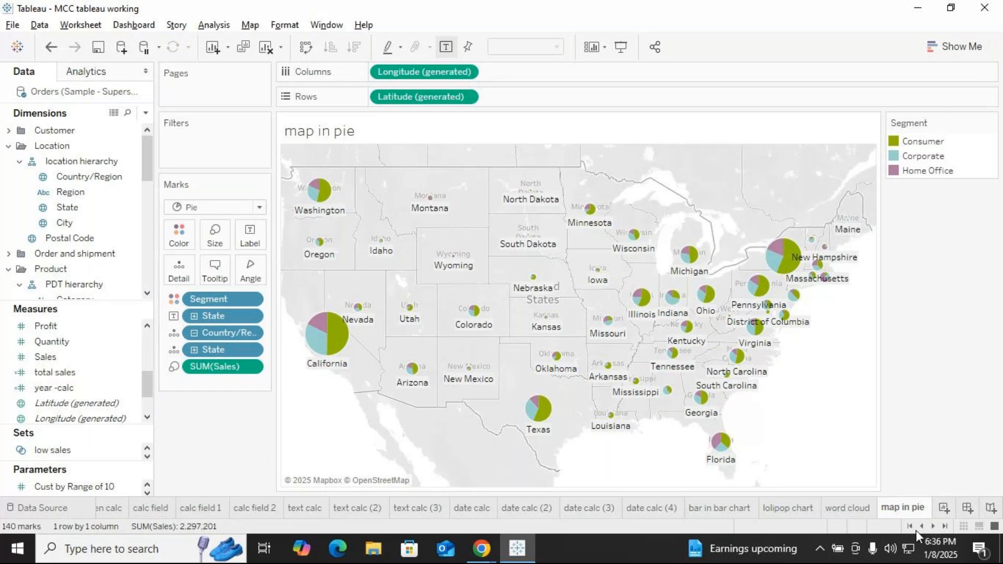
Switch to the GoTo Meeting window, turn the microphone back on and return to Tableau.
mouse_move(481, 549)
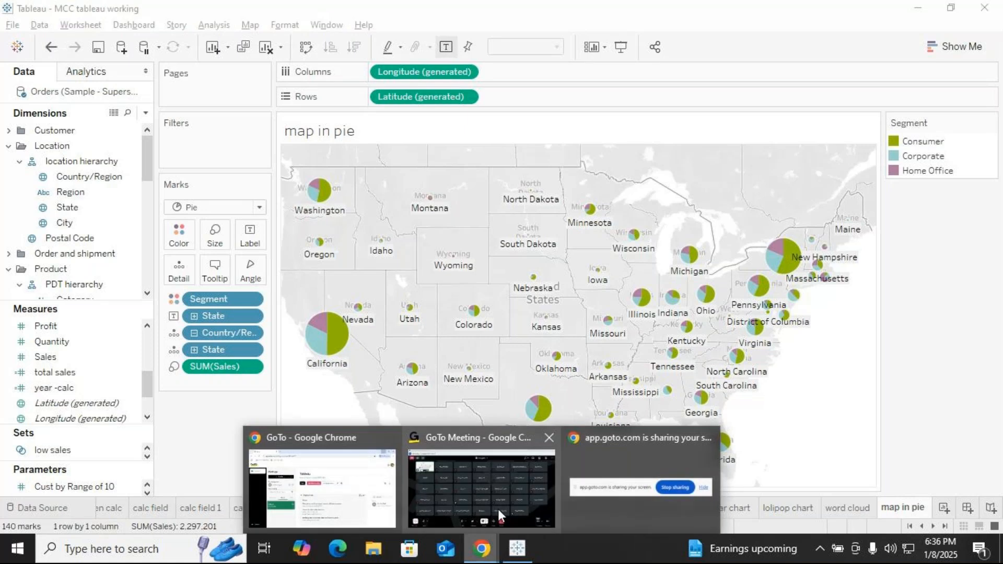
click(499, 512)
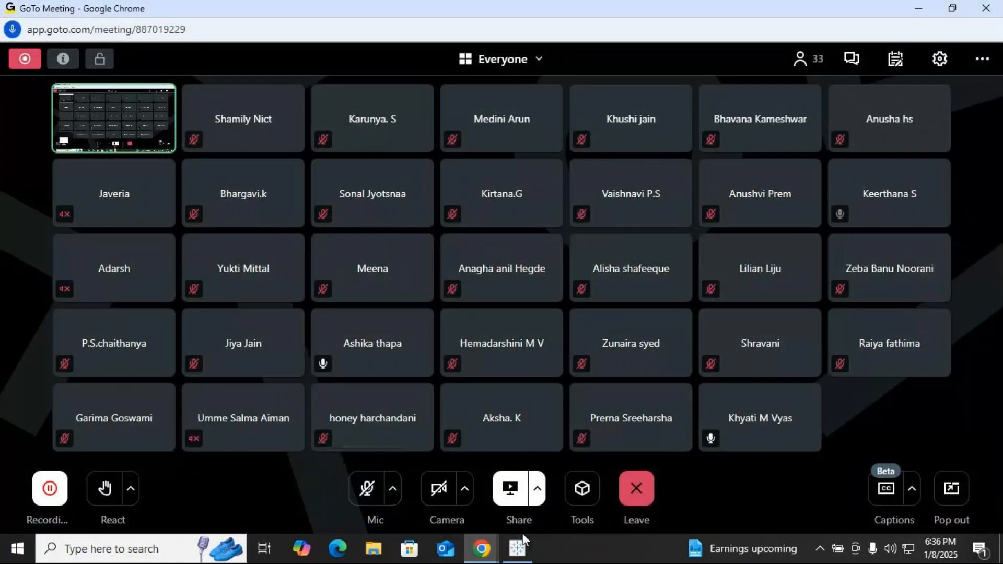
click(519, 550)
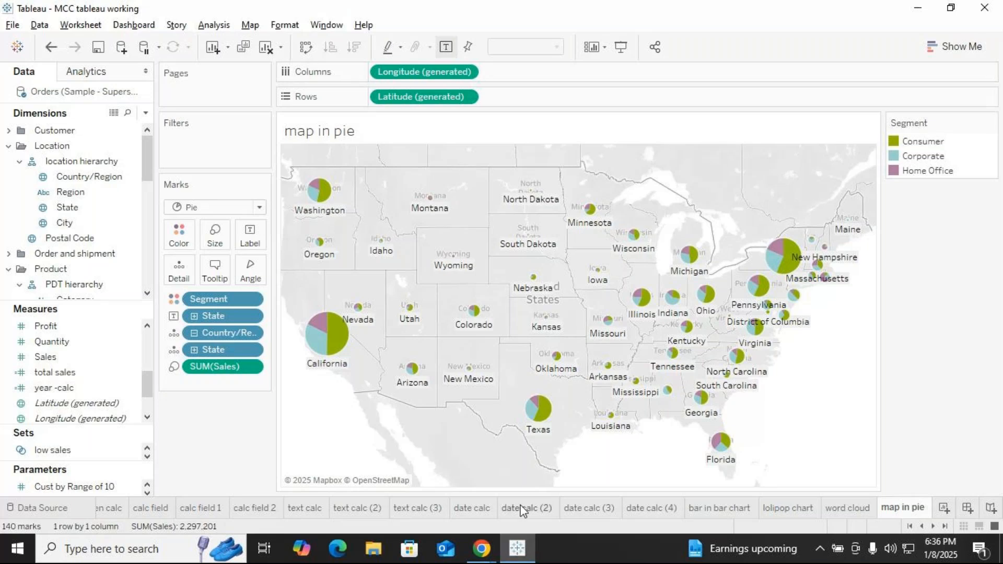
mouse_move(501, 561)
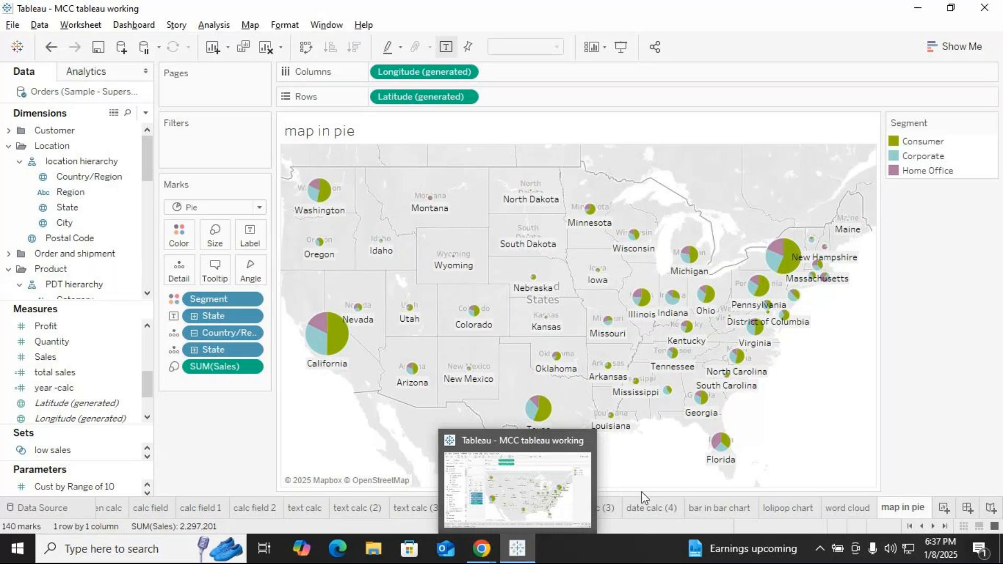
click(481, 548)
click(367, 490)
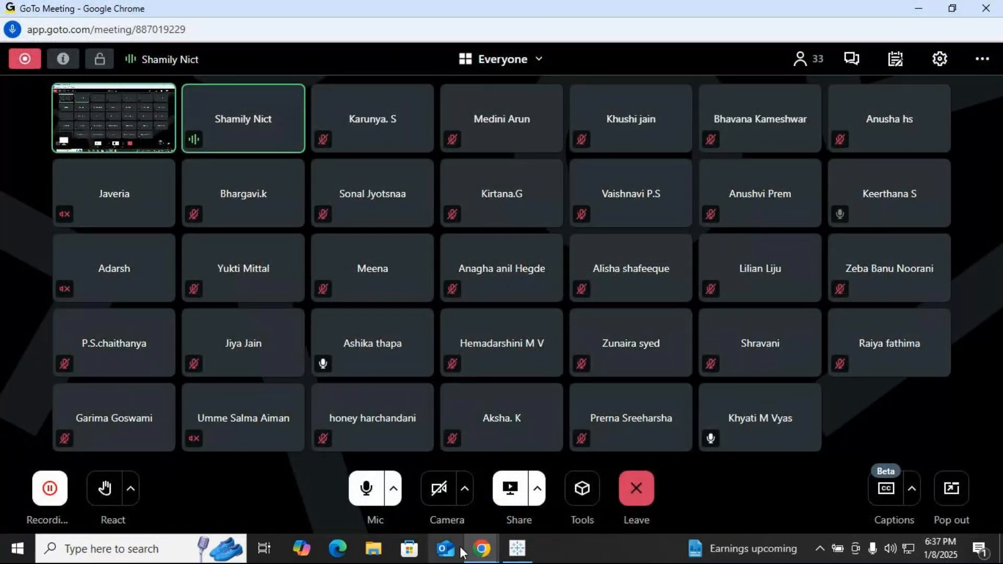
click(516, 550)
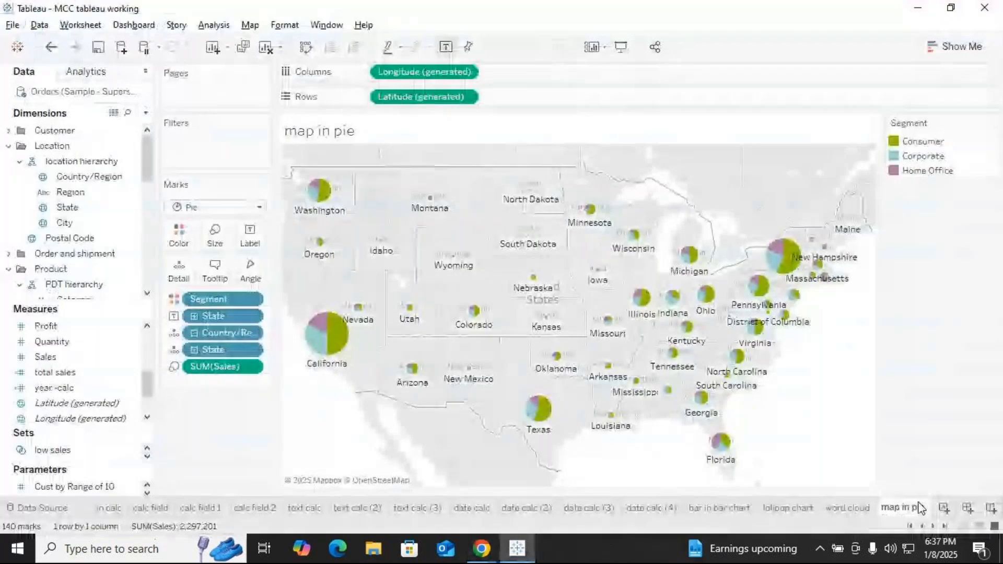
Create a new worksheet and place Number of Records on Rows twice.
click(944, 508)
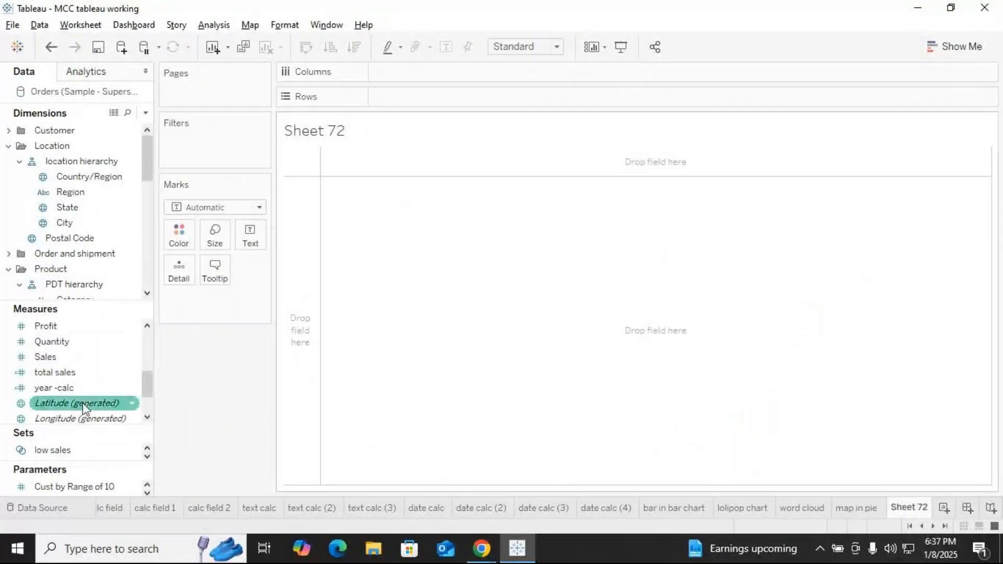
scroll(83, 407, down, 1)
mouse_move(73, 387)
mouse_down()
mouse_move(440, 116)
mouse_move(431, 100)
mouse_move(428, 108)
mouse_up()
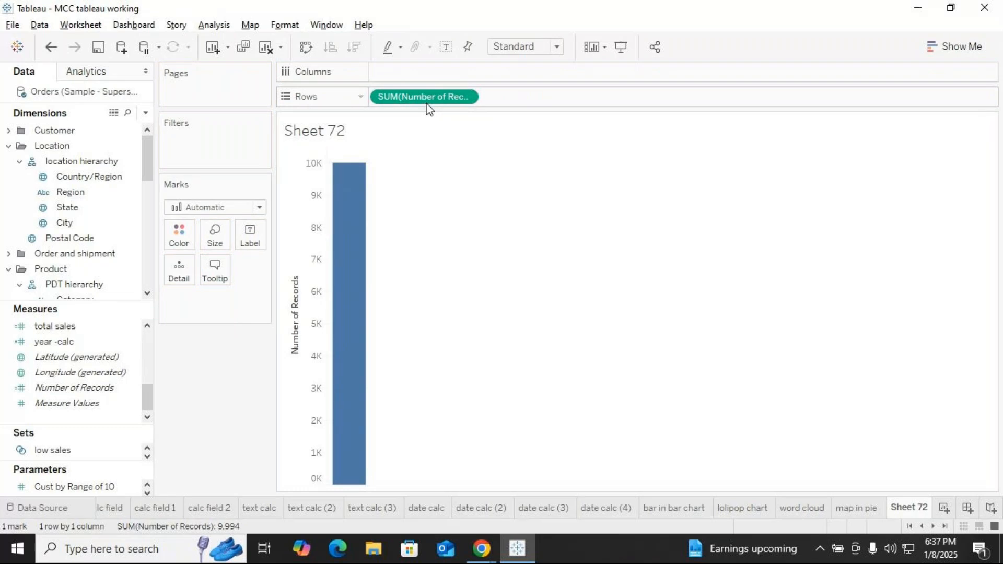
drag(426, 100, 537, 98)
Change the aggregation of the first Number of Records measure on Rows to Average.
click(465, 97)
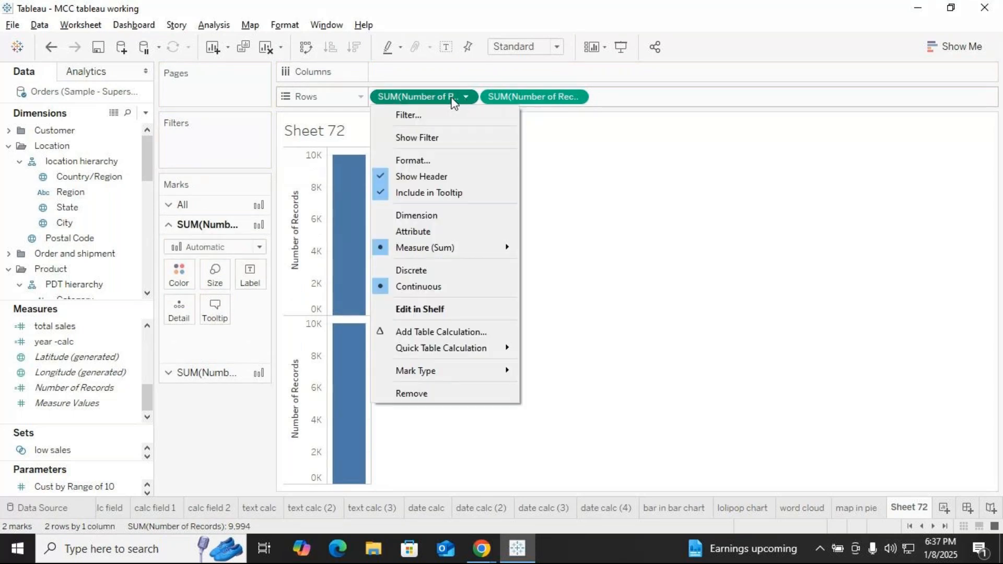
mouse_move(498, 247)
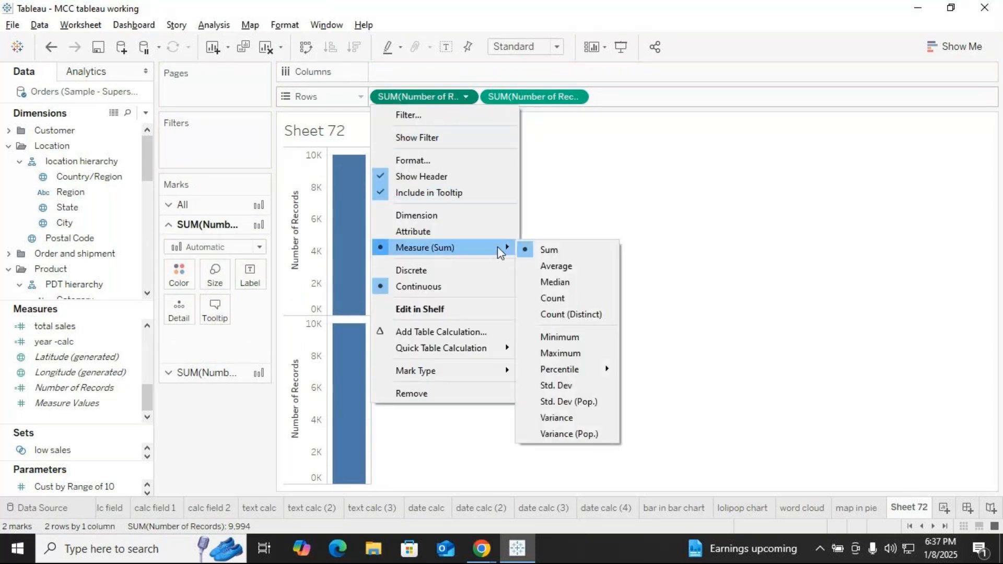
click(557, 266)
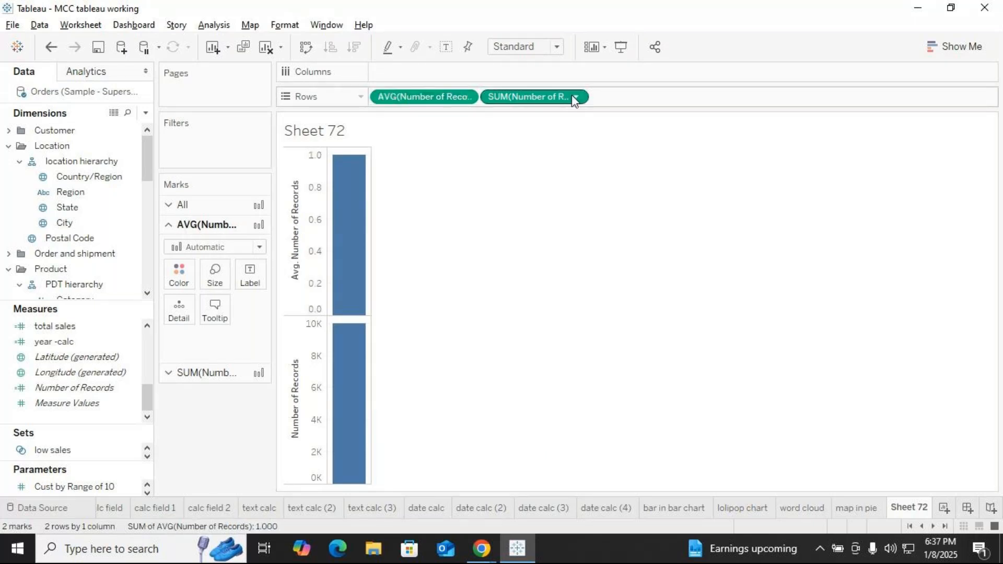
Change the aggregation of the second Number of Records measure on Rows to Average.
click(575, 97)
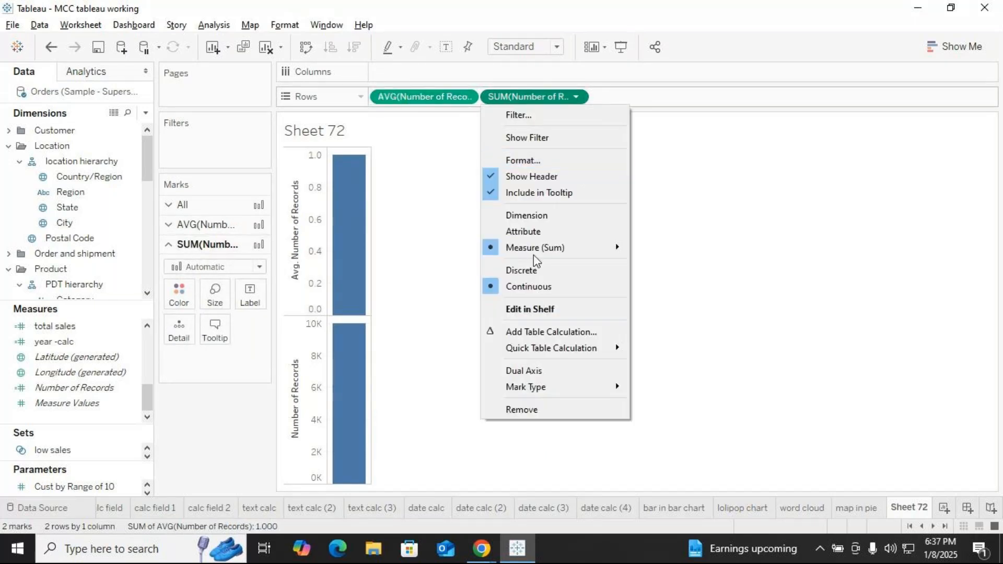
mouse_move(538, 249)
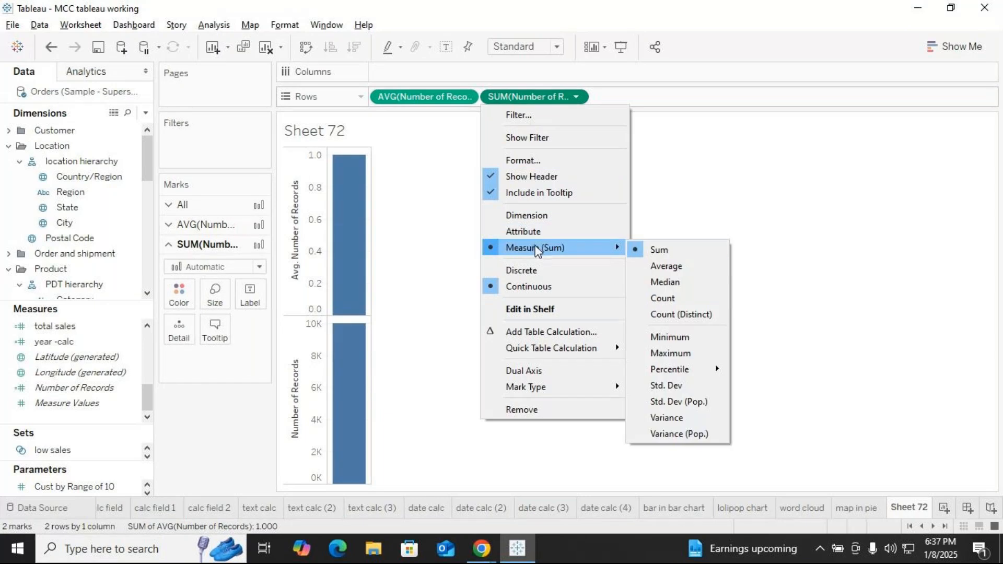
click(660, 264)
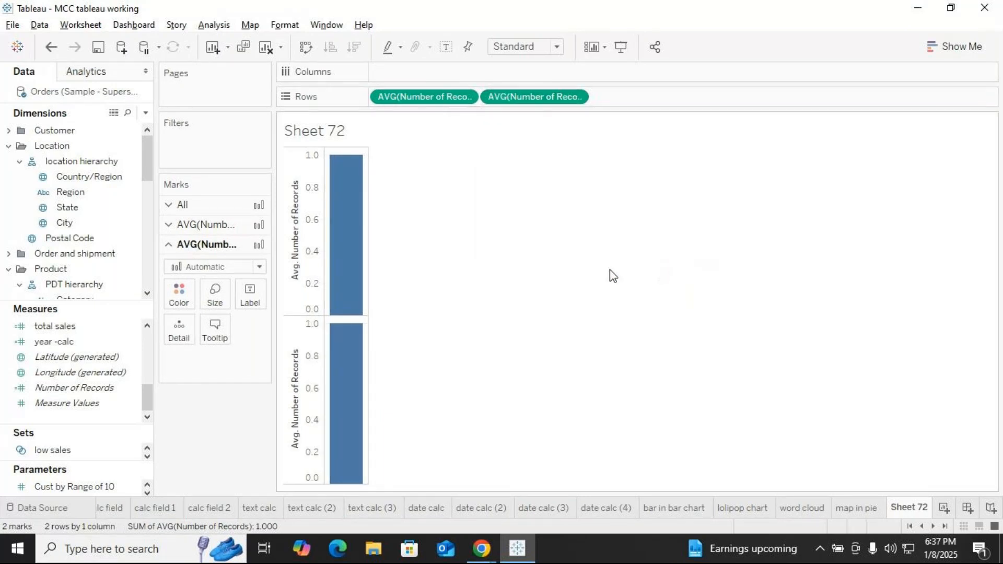
click(214, 209)
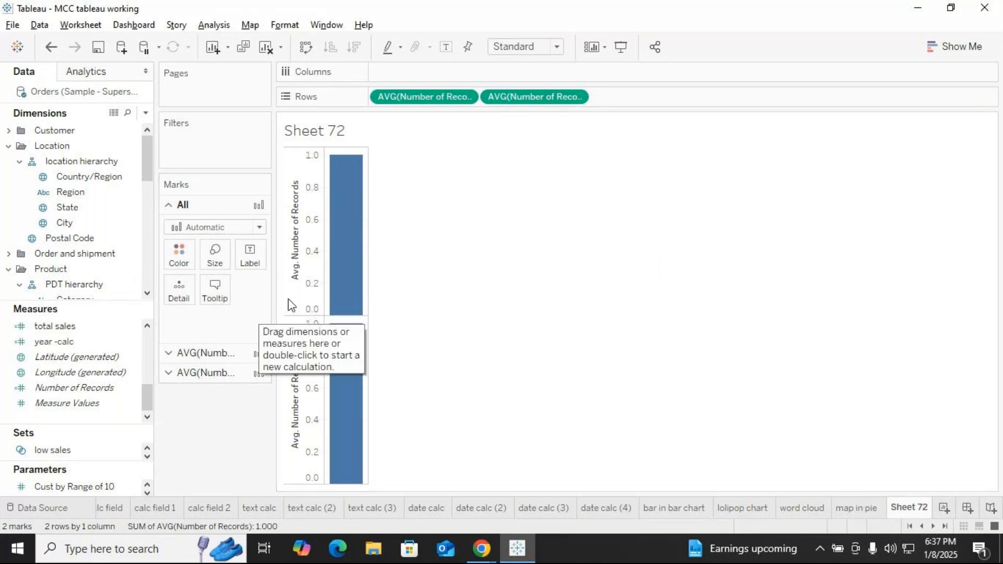
mouse_move(362, 320)
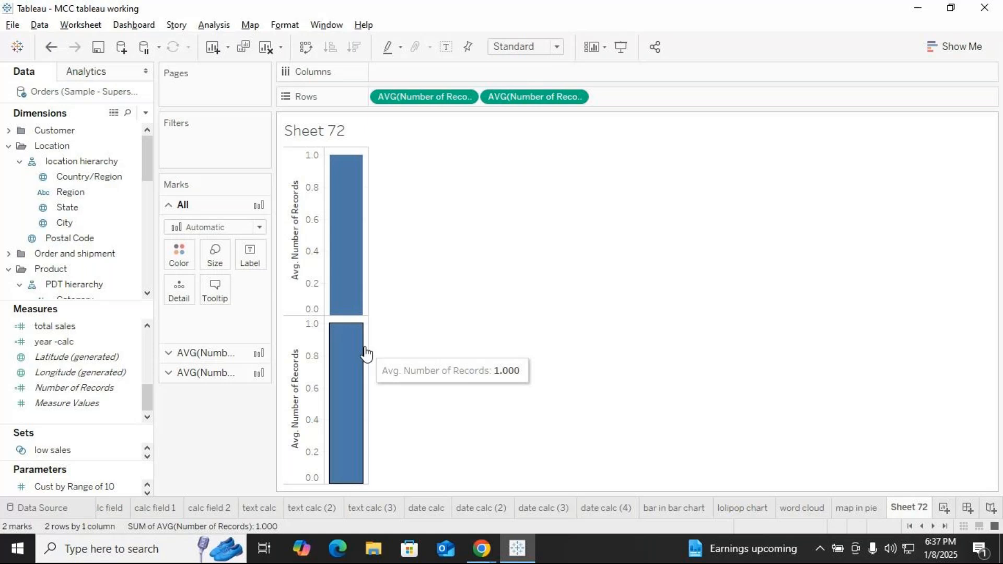
click(193, 357)
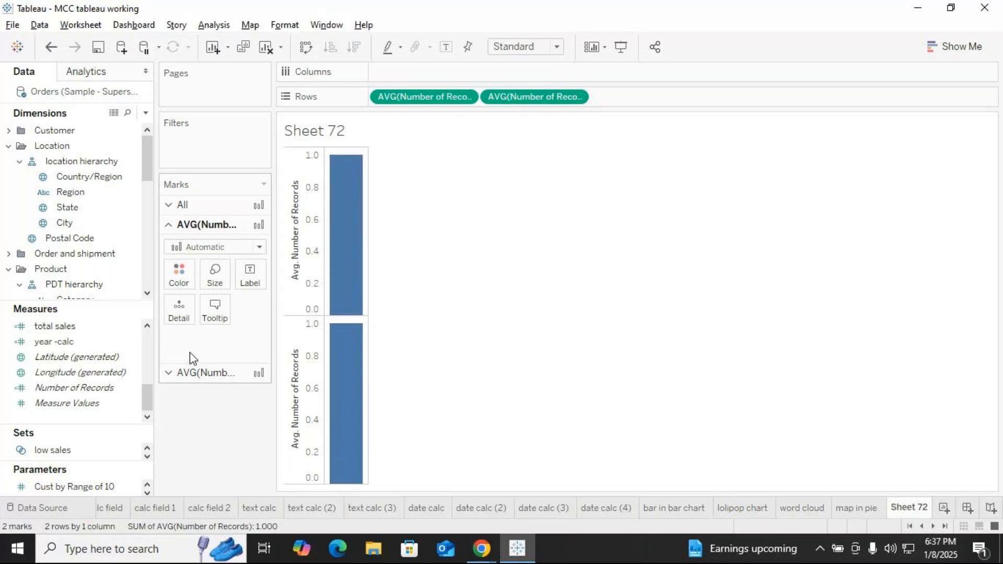
click(258, 250)
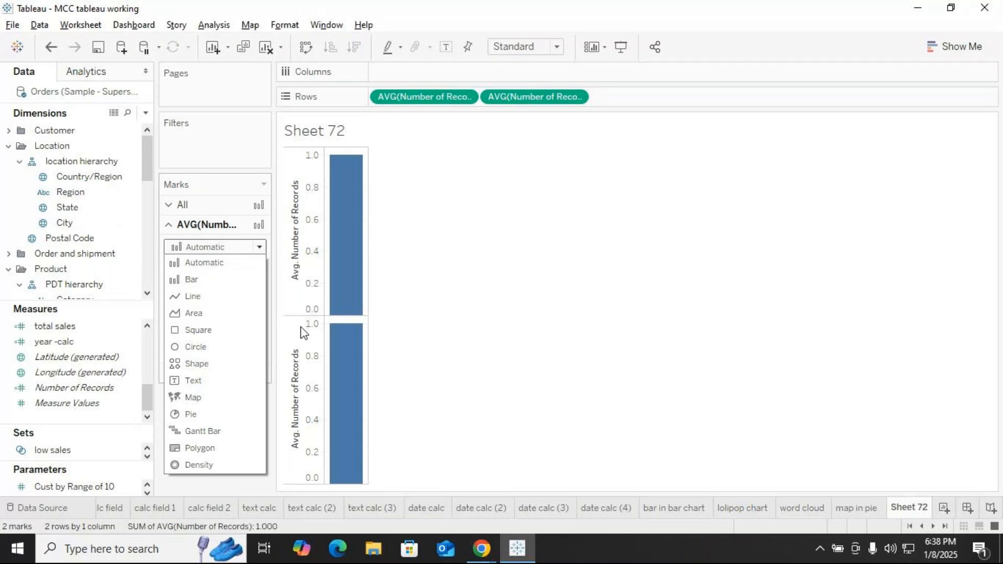
click(441, 296)
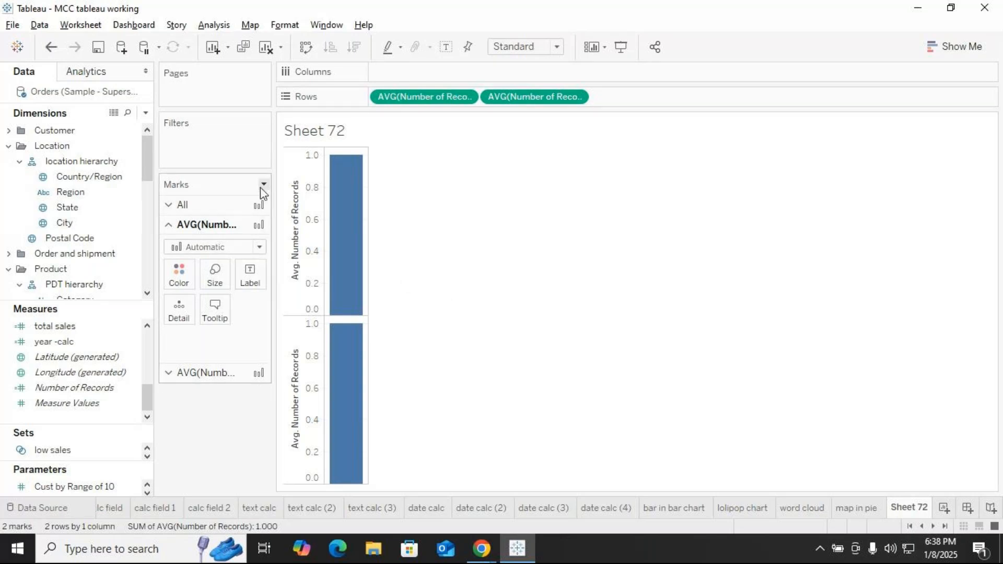
Set the mark type to Pie for all measures on the sheet.
click(205, 206)
click(260, 228)
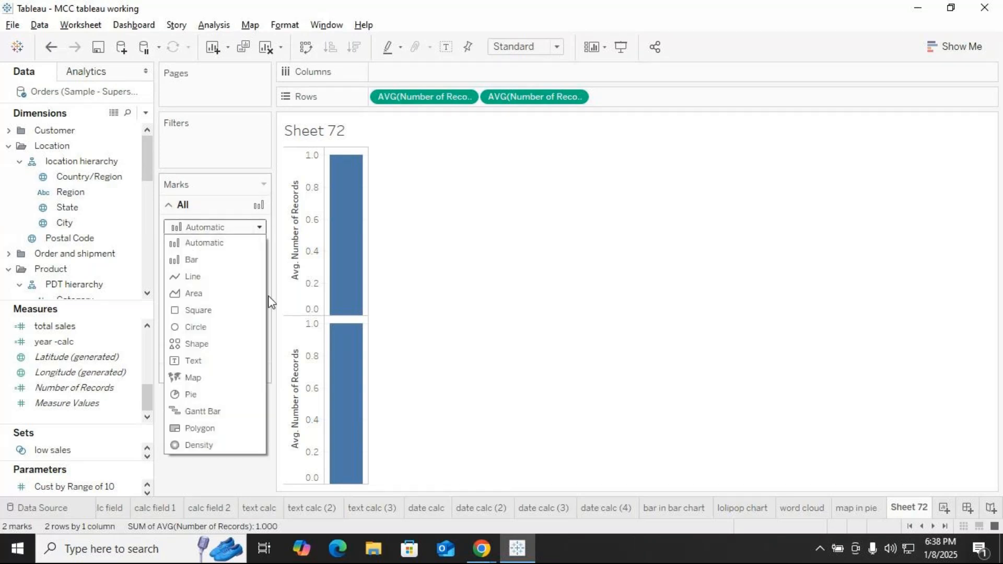
click(220, 393)
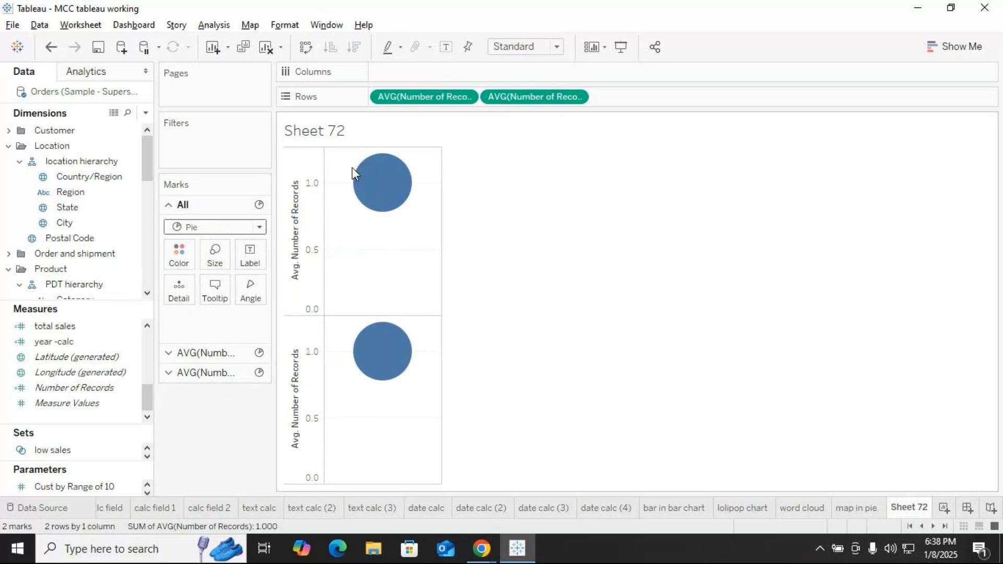
Color the pie of the first averaged Number of Records measure by Region.
click(202, 352)
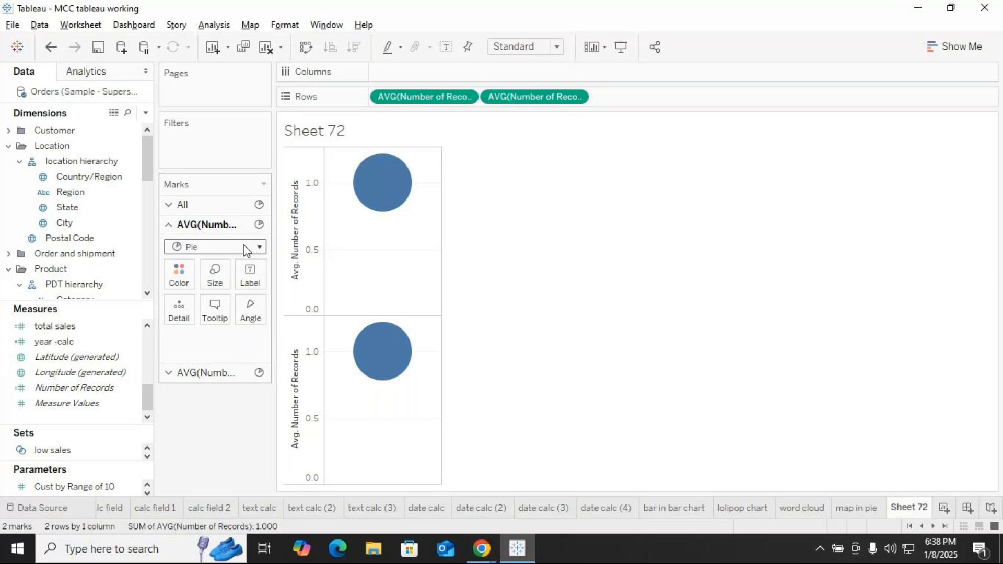
click(73, 223)
click(74, 192)
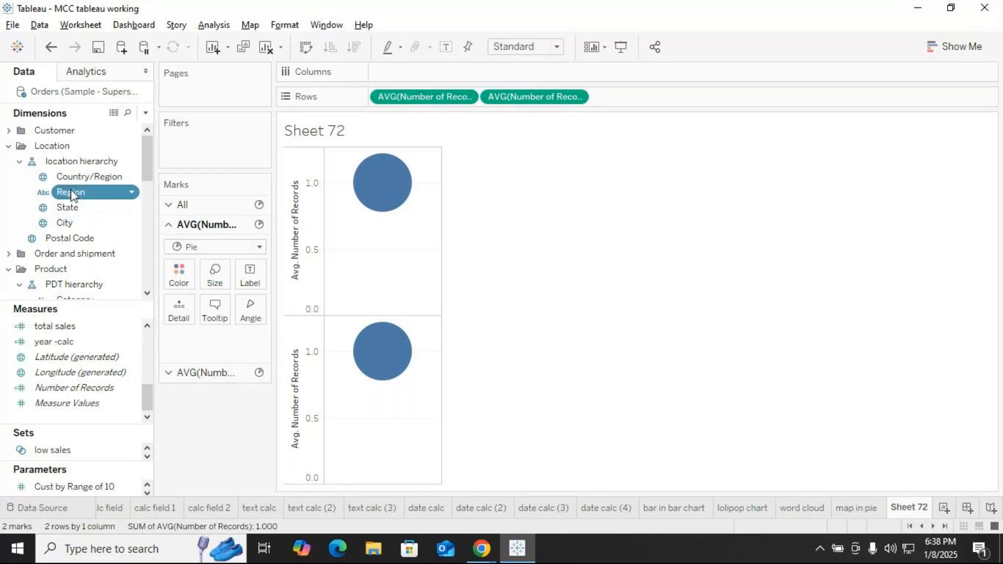
drag(96, 192, 173, 272)
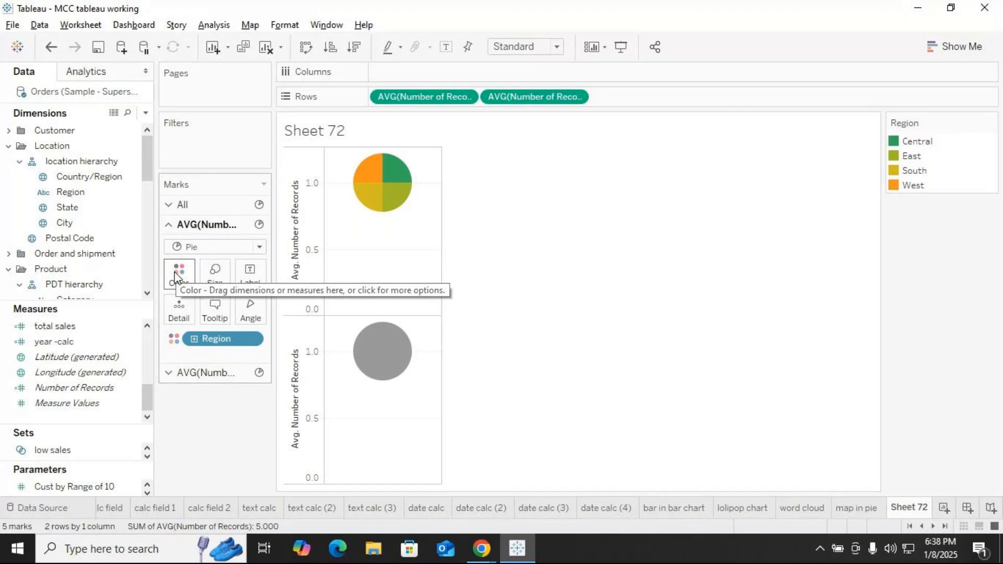
mouse_move(359, 365)
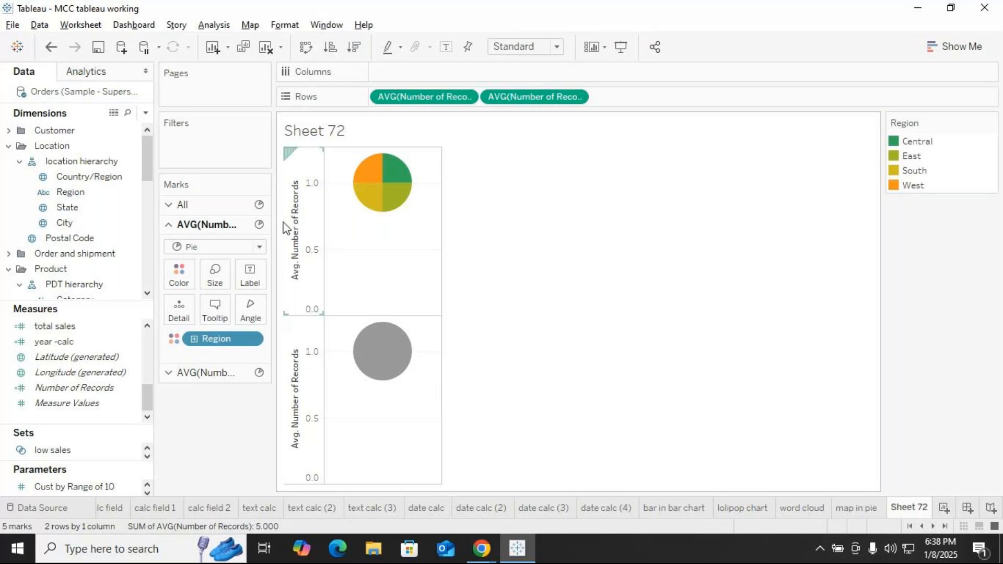
mouse_move(380, 184)
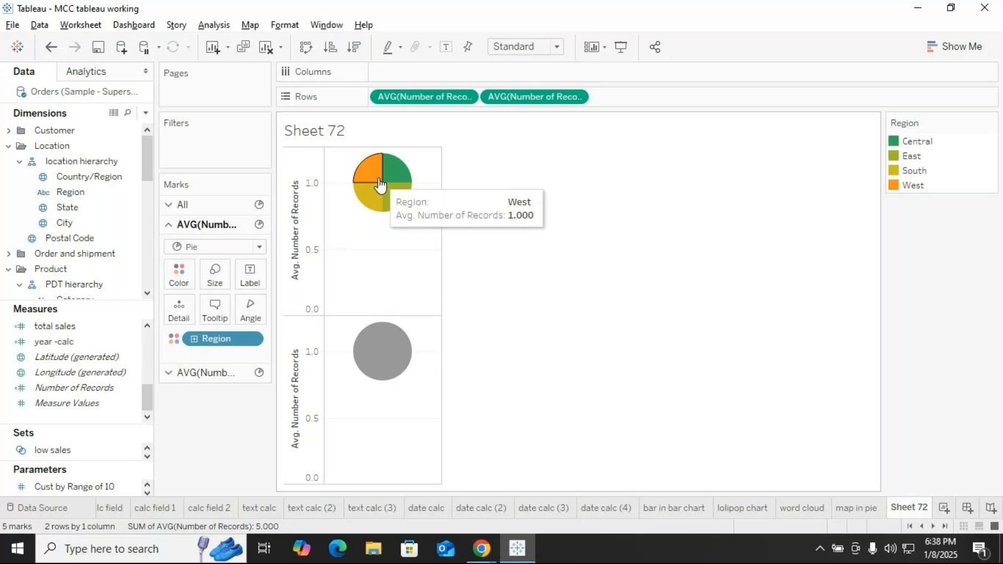
Rename the current worksheet as donut chart.
right_click(919, 514)
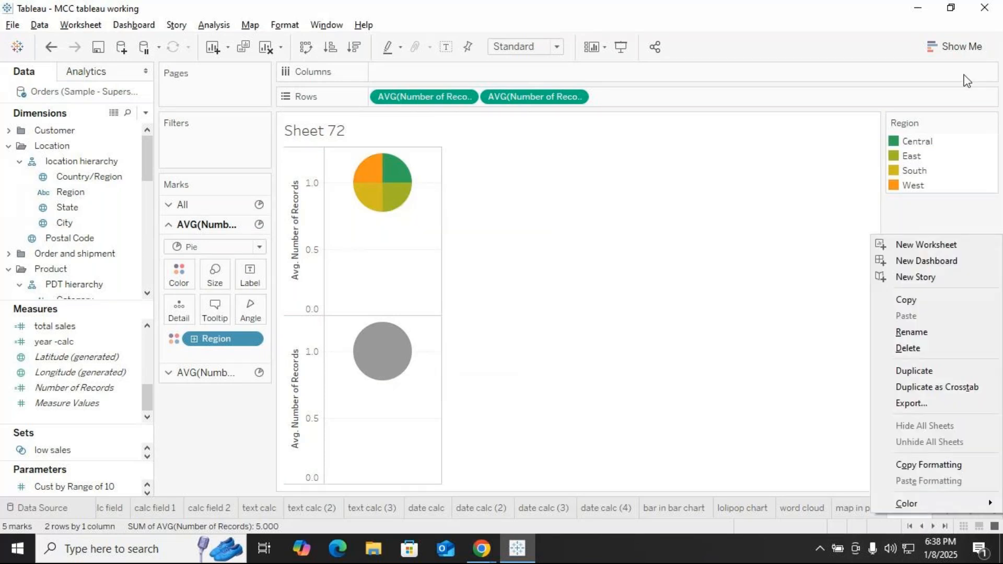
click(956, 57)
click(955, 58)
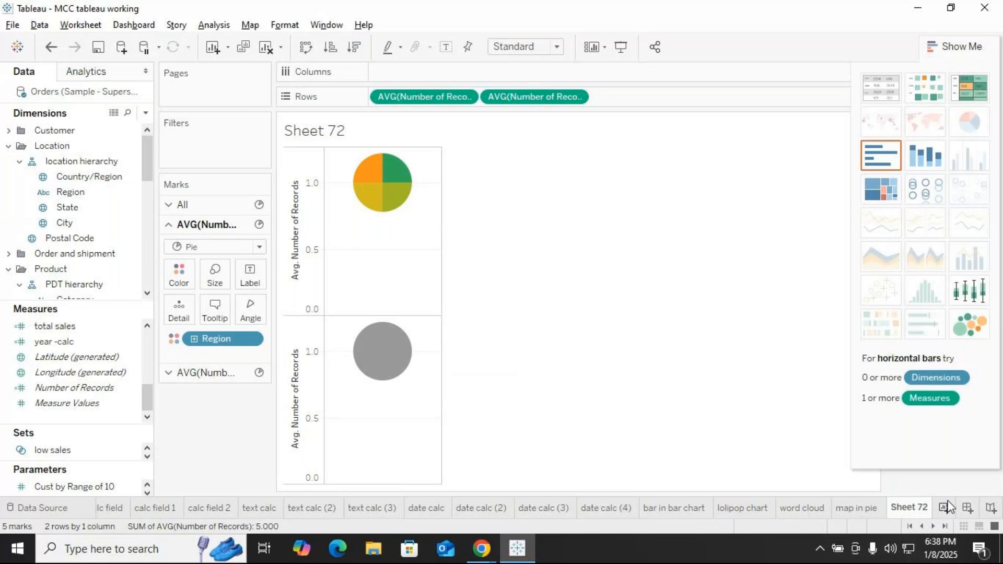
right_click(920, 514)
click(911, 330)
text(donuct)
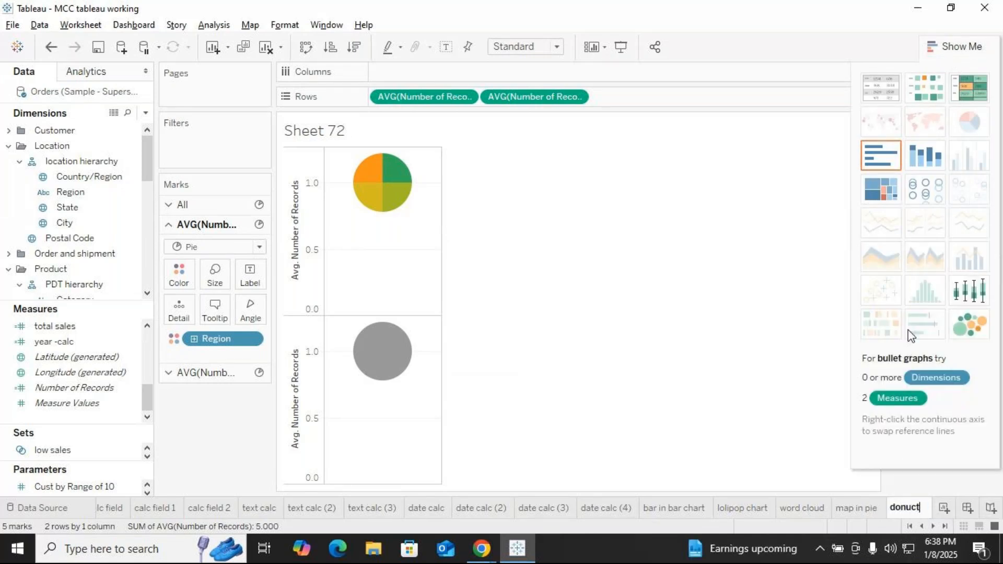
key(BackSpace)
key(BackSpace)
text(t char)
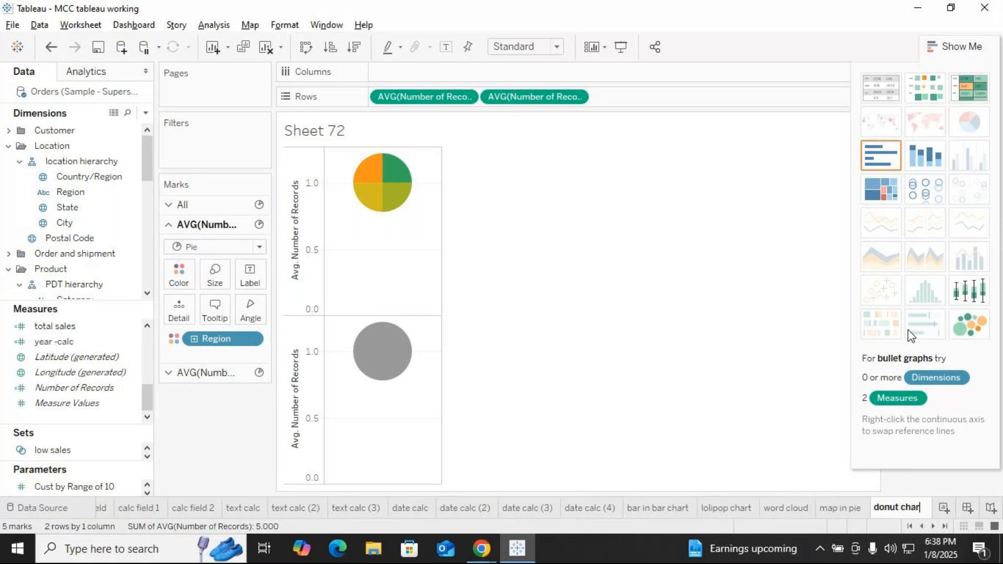
text(t)
key(Return)
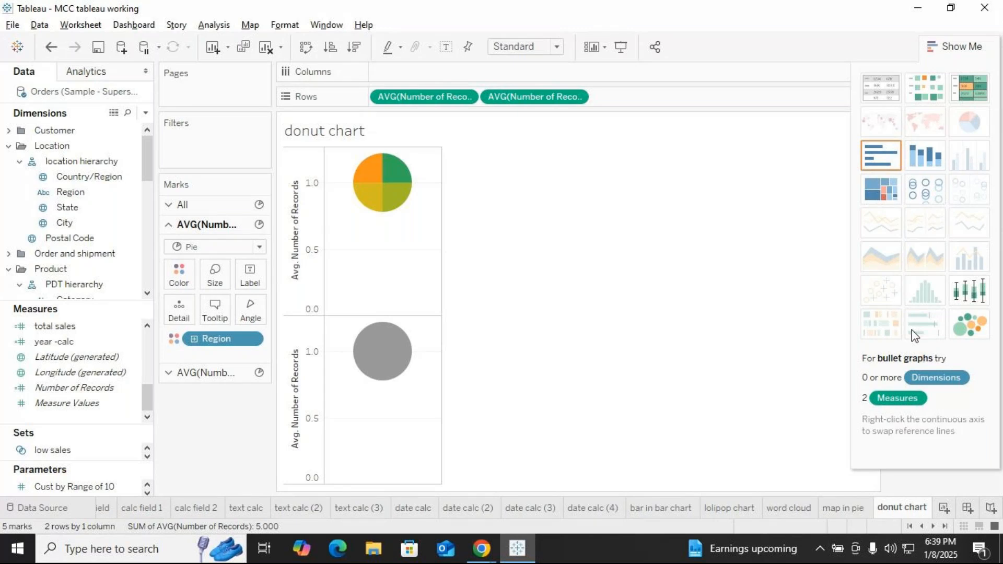
Size the Region slices of the first pie by assigning Sales to its Angle.
mouse_move(398, 193)
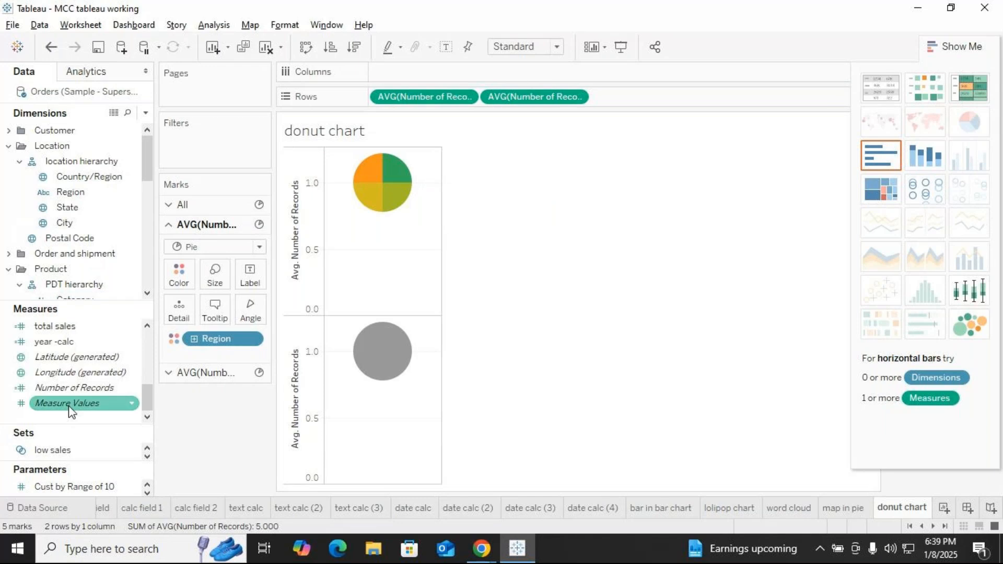
scroll(49, 342, up, 3)
scroll(57, 394, down, 3)
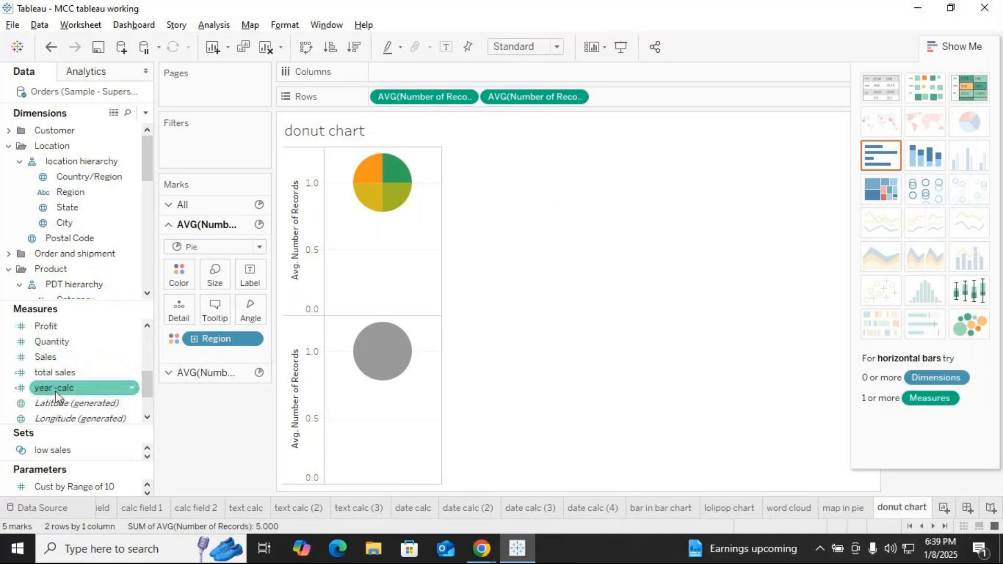
ctrl+click(60, 357)
drag(61, 357, 255, 314)
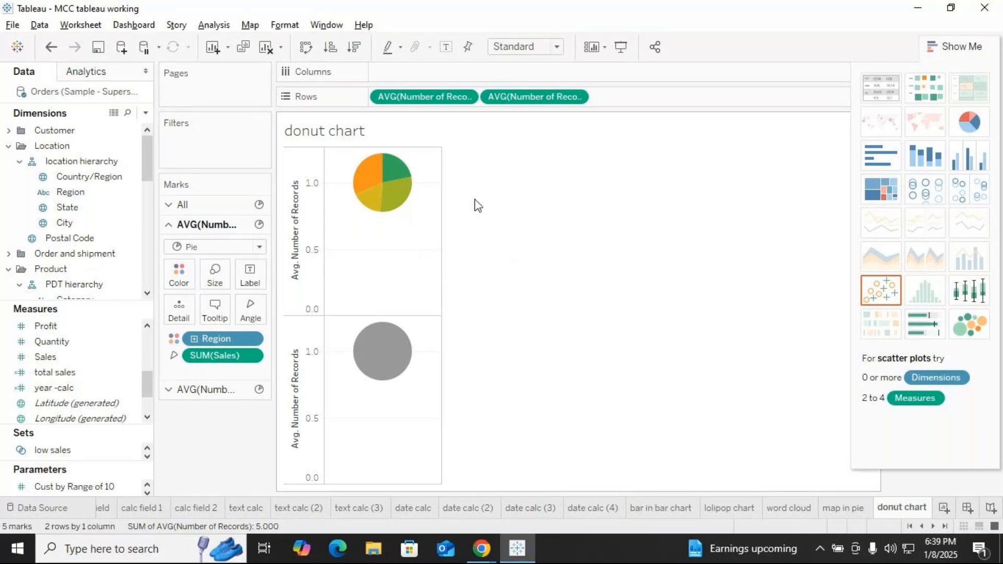
Make the second averaged Number of Records measure a dual axis and shrink its pie to about half the diameter.
click(576, 99)
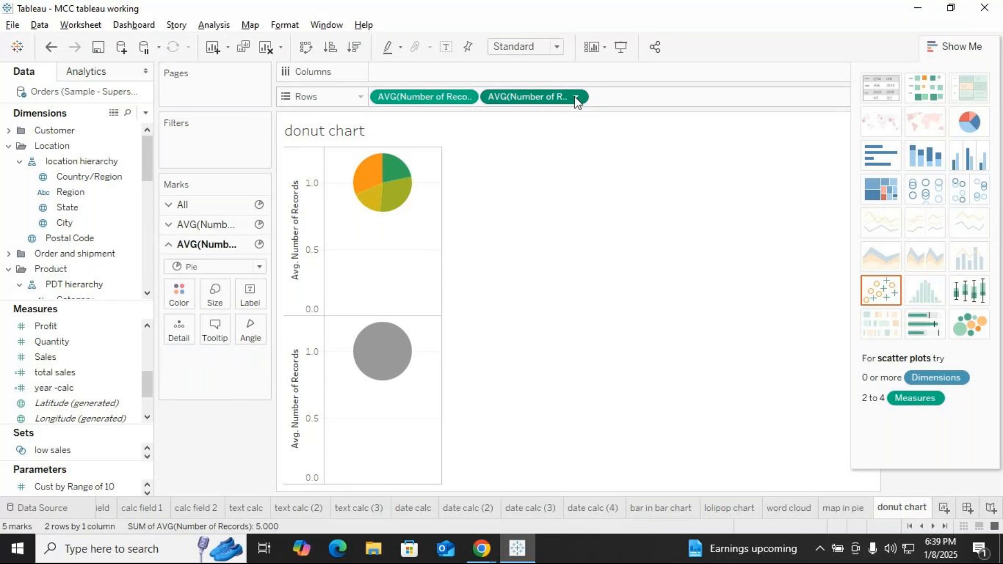
click(505, 368)
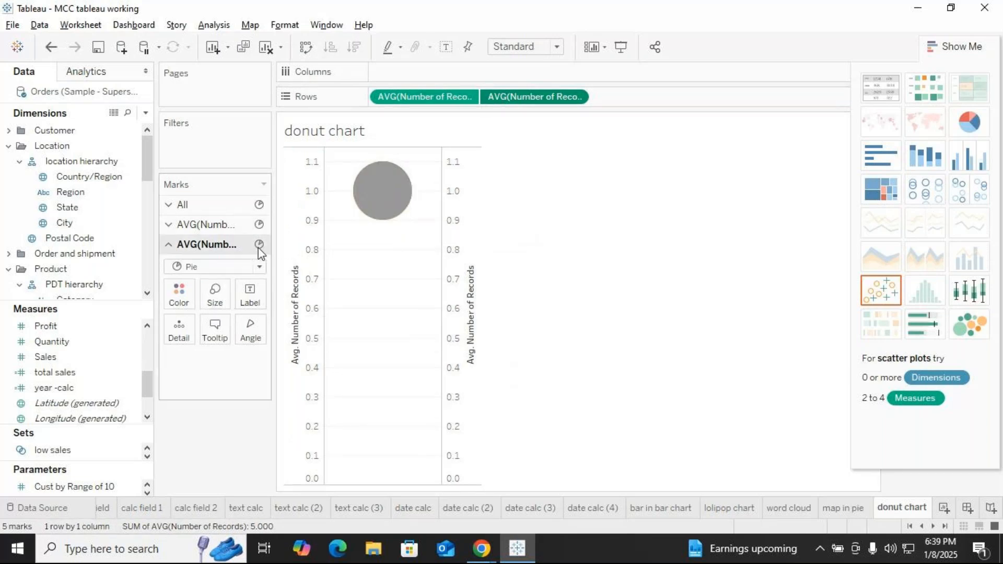
click(214, 293)
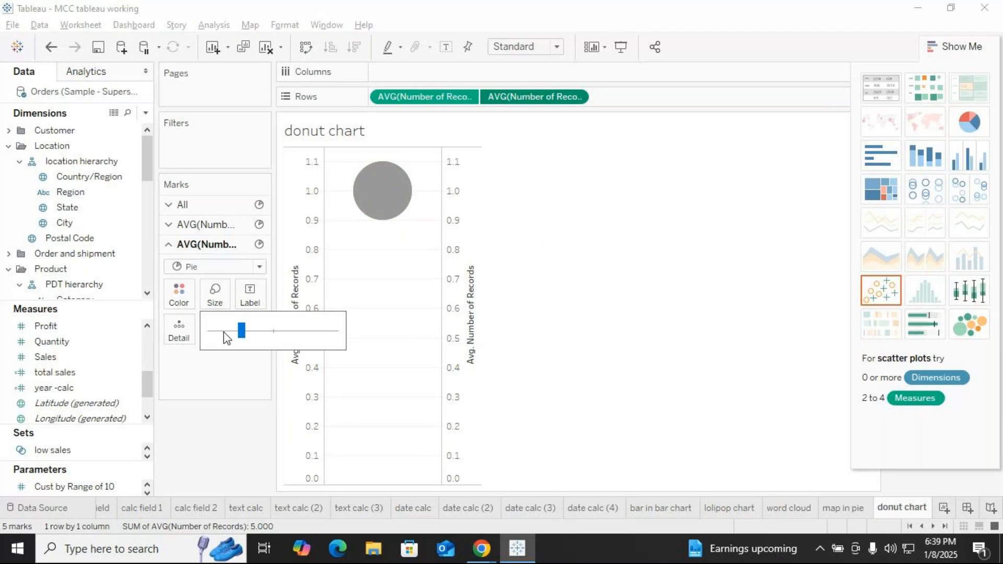
drag(224, 332, 223, 331)
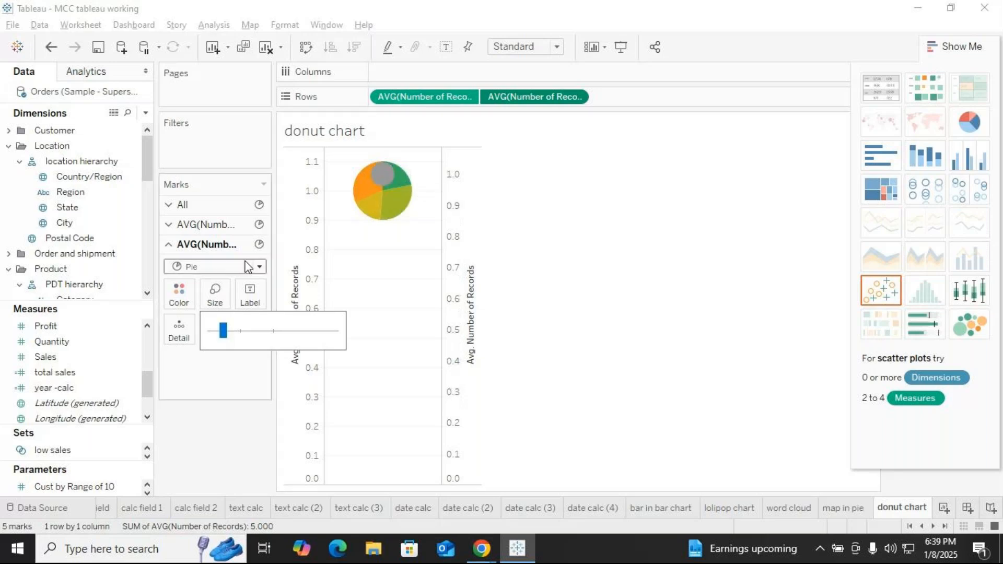
Color the small inner pie white and synchronize the secondary axis with the primary one.
click(175, 294)
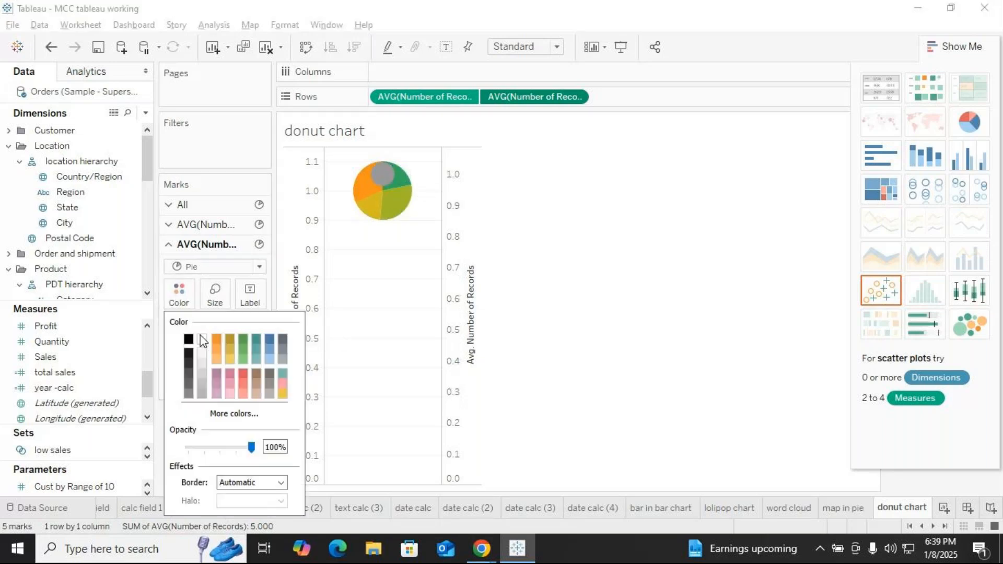
click(202, 340)
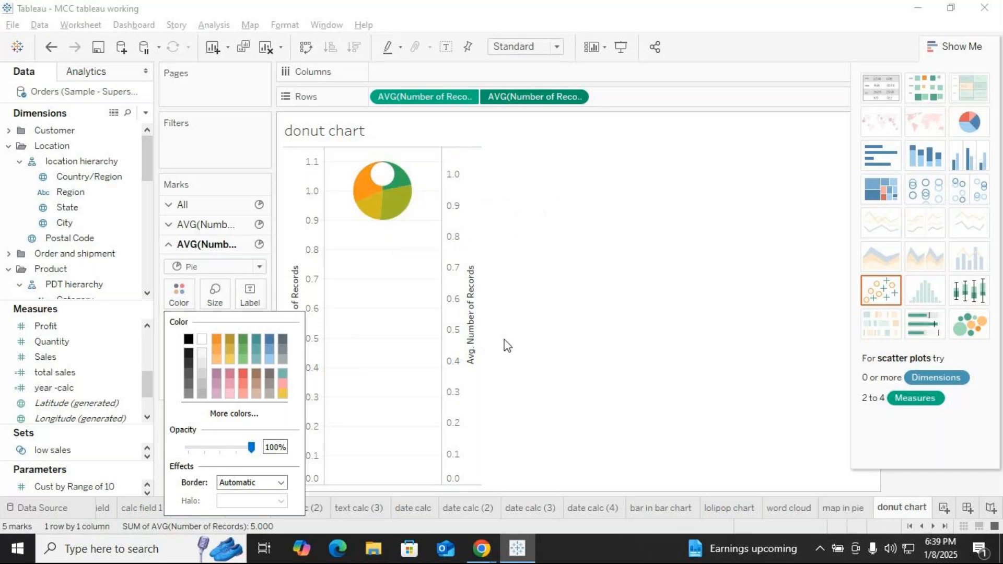
click(457, 301)
right_click(457, 302)
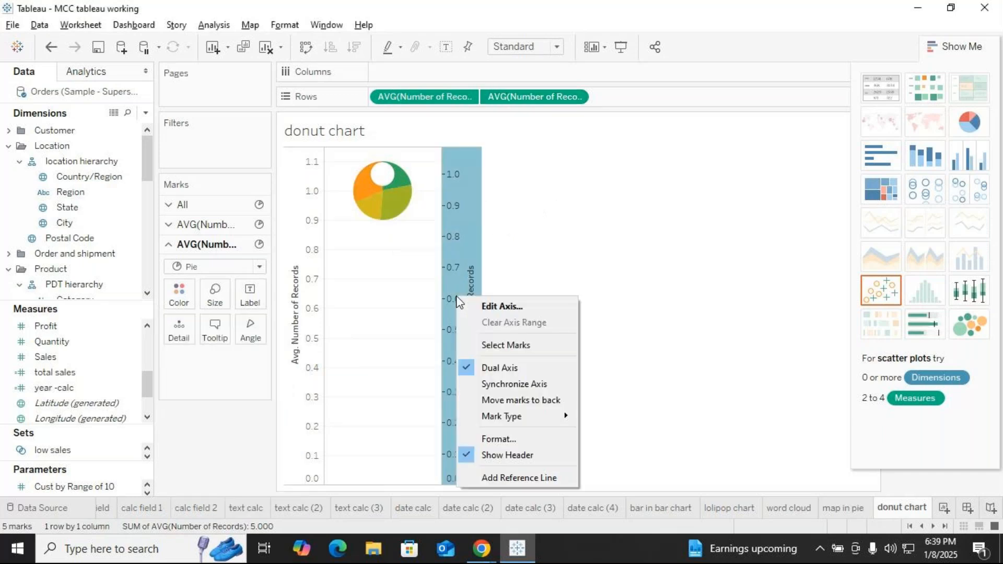
click(497, 384)
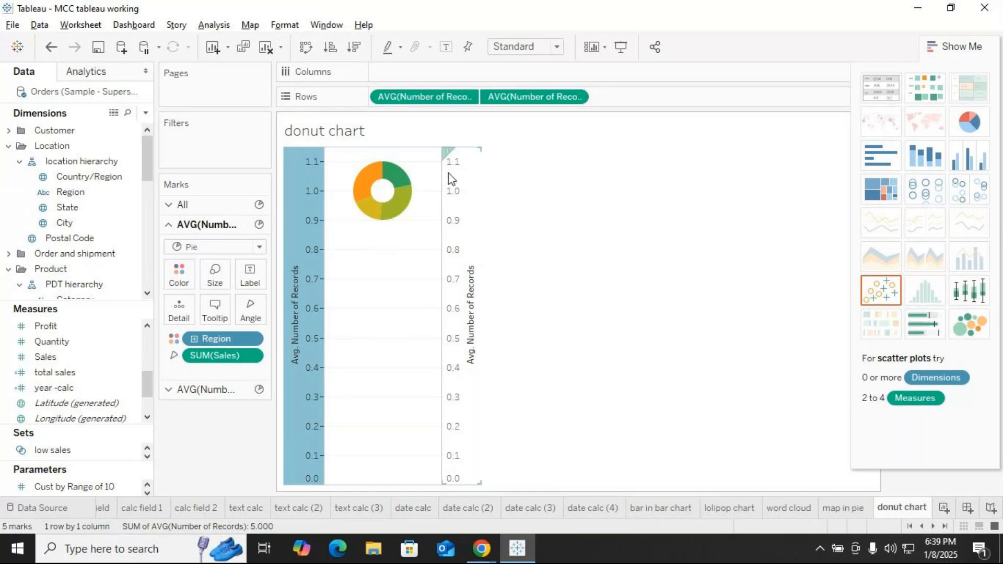
Hide the headers of both Avg. Number of Records axes and close the chart type suggestions.
click(459, 318)
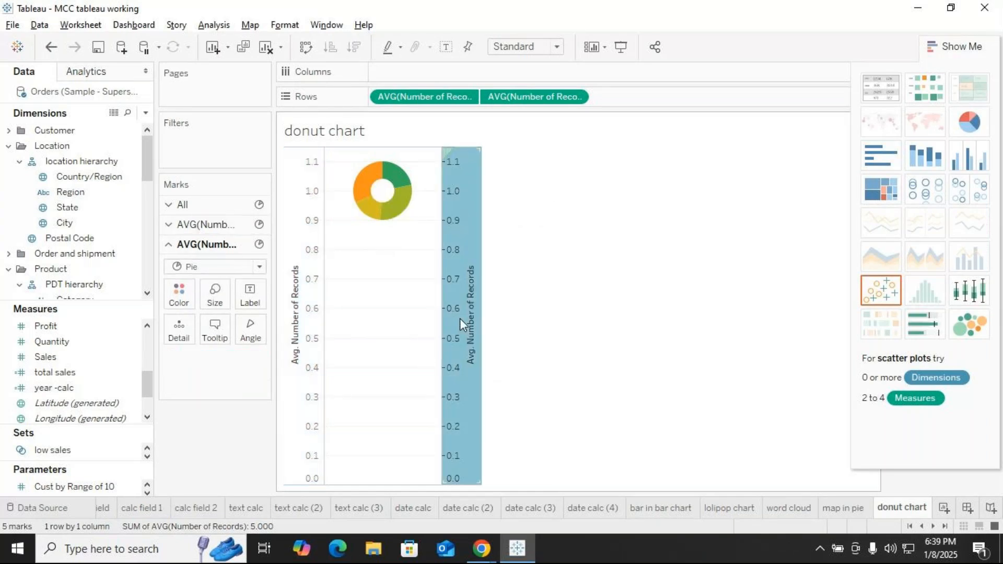
right_click(460, 318)
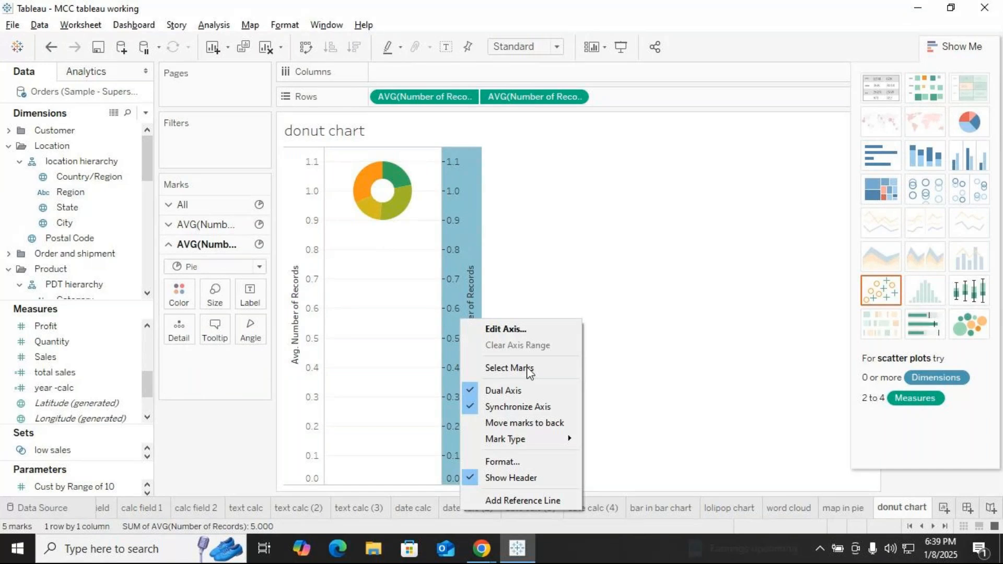
click(510, 478)
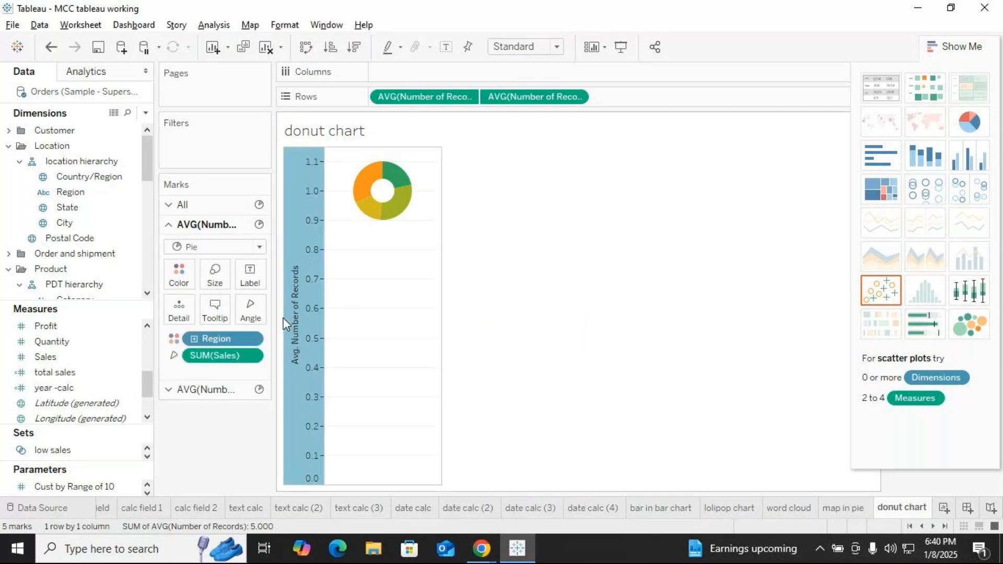
right_click(304, 366)
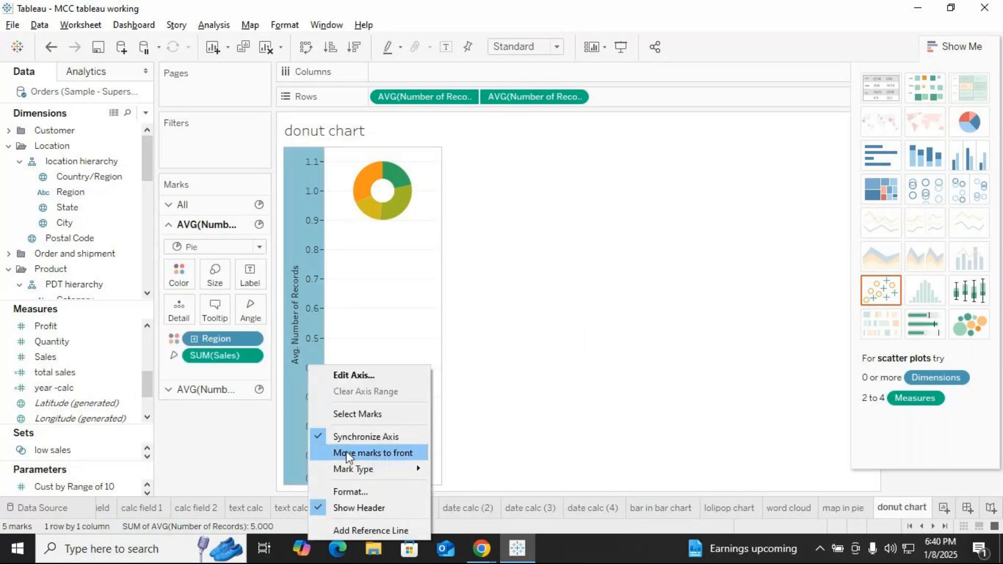
click(342, 508)
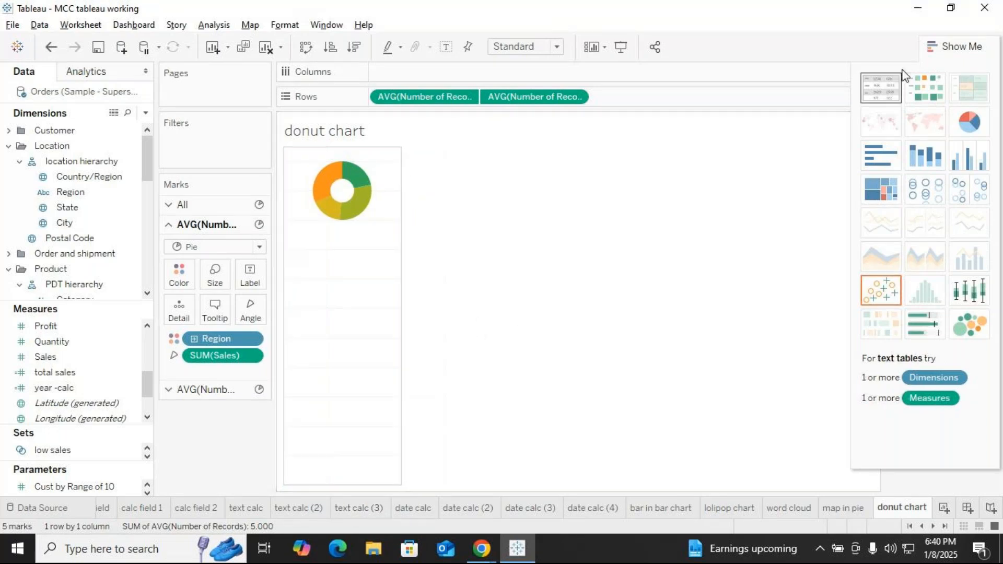
click(970, 45)
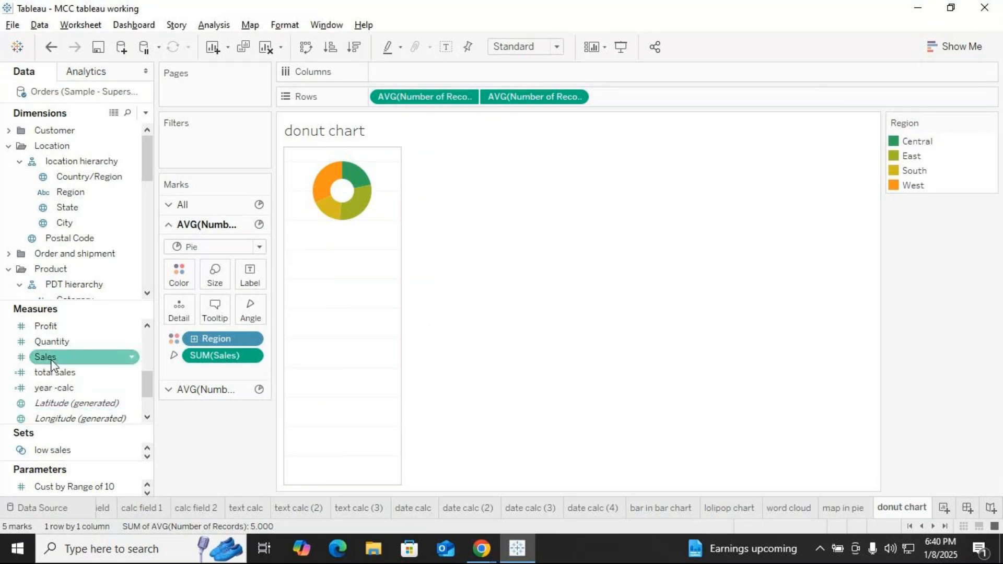
Try labeling the outer pie and all the marks with Sales, removing each label again.
drag(54, 357, 244, 280)
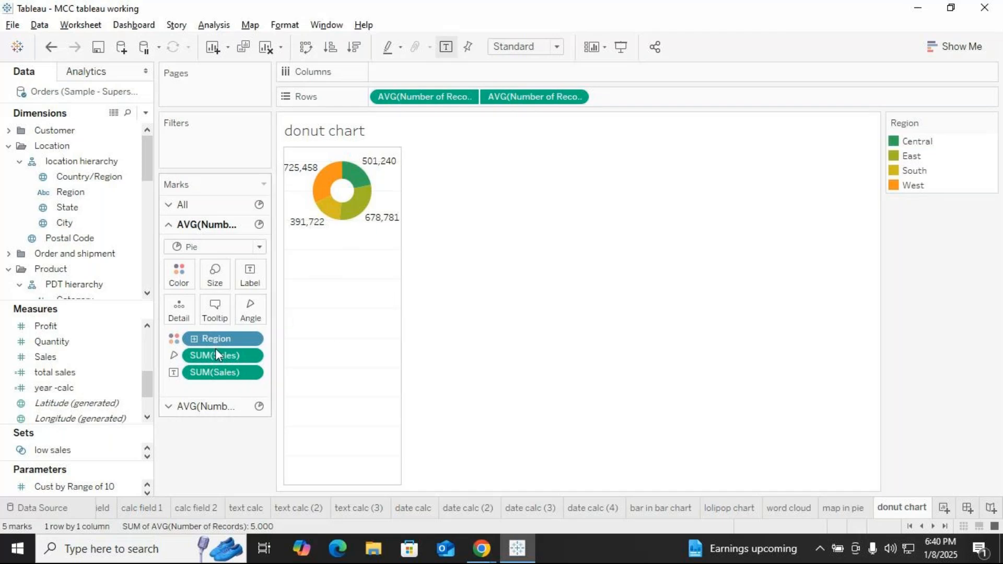
drag(209, 373, 230, 490)
click(188, 205)
drag(39, 360, 245, 263)
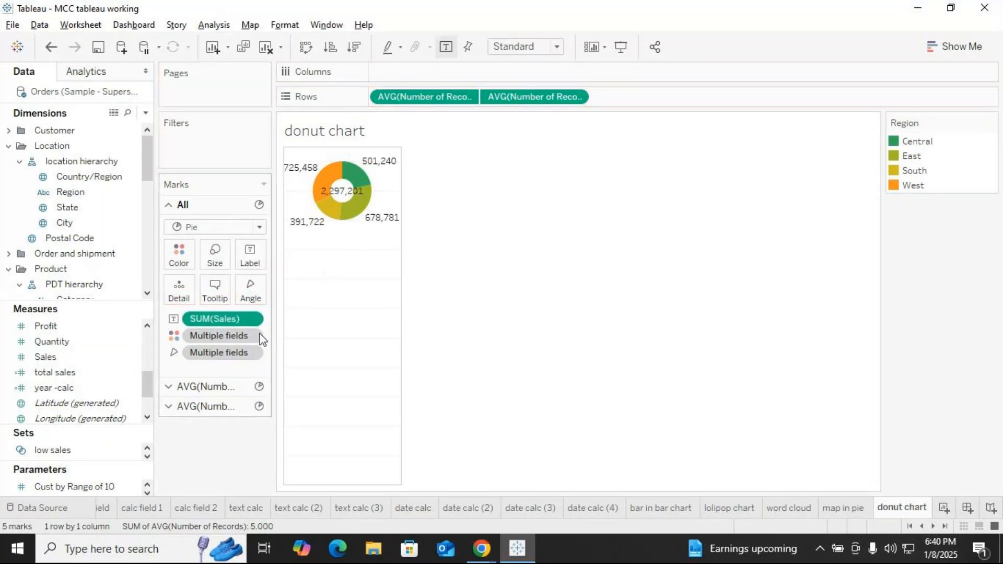
drag(210, 320, 211, 444)
Label the Region slices of the outer pie with Sales.
click(214, 374)
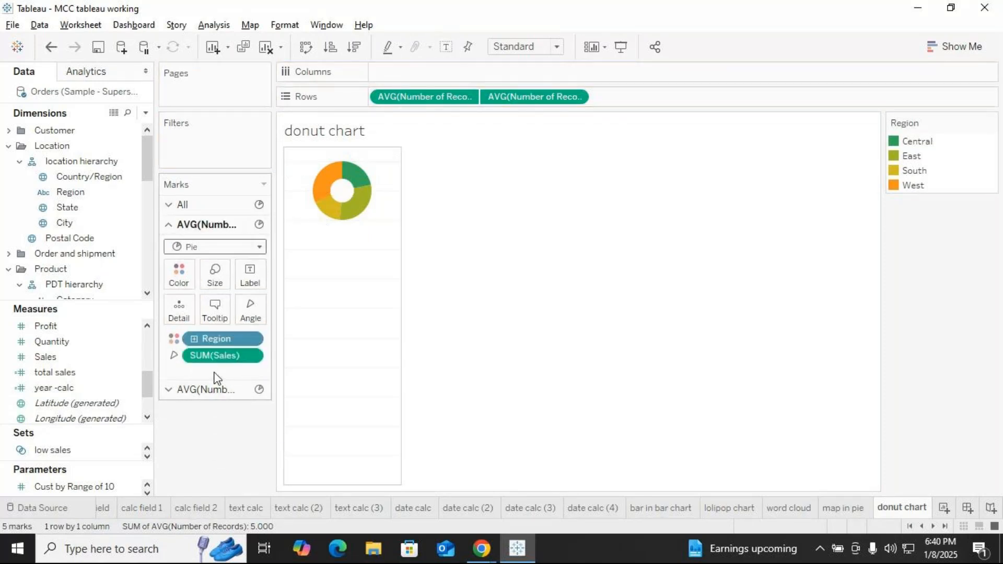
drag(57, 357, 243, 277)
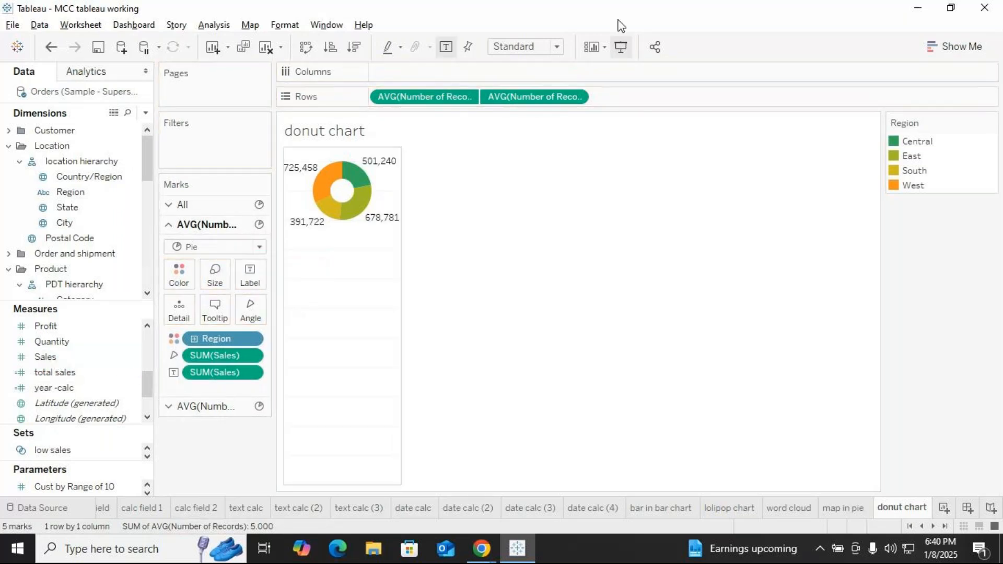
Fit the donut chart to the Entire View and hide the Region color legend.
click(558, 48)
click(537, 97)
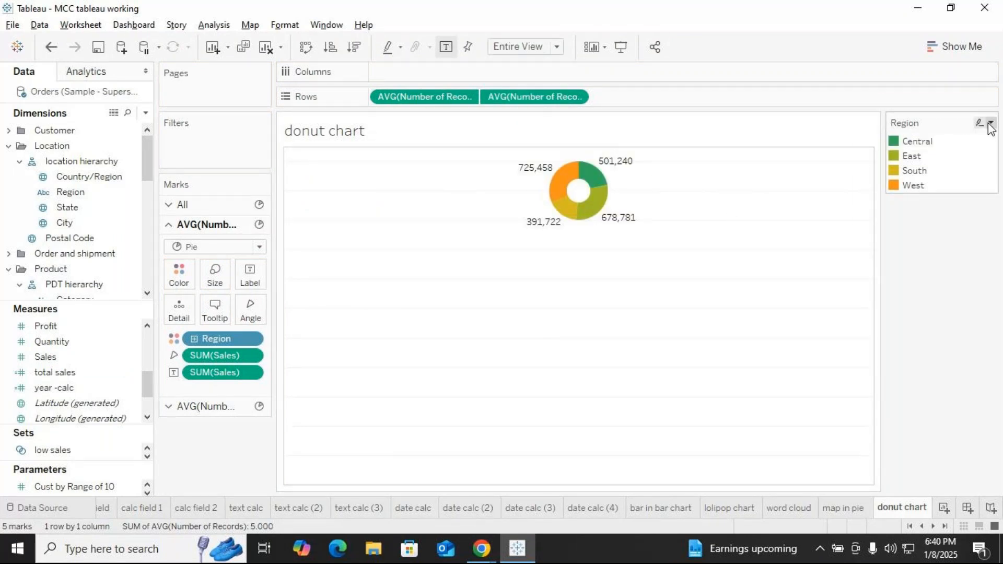
click(991, 122)
click(901, 250)
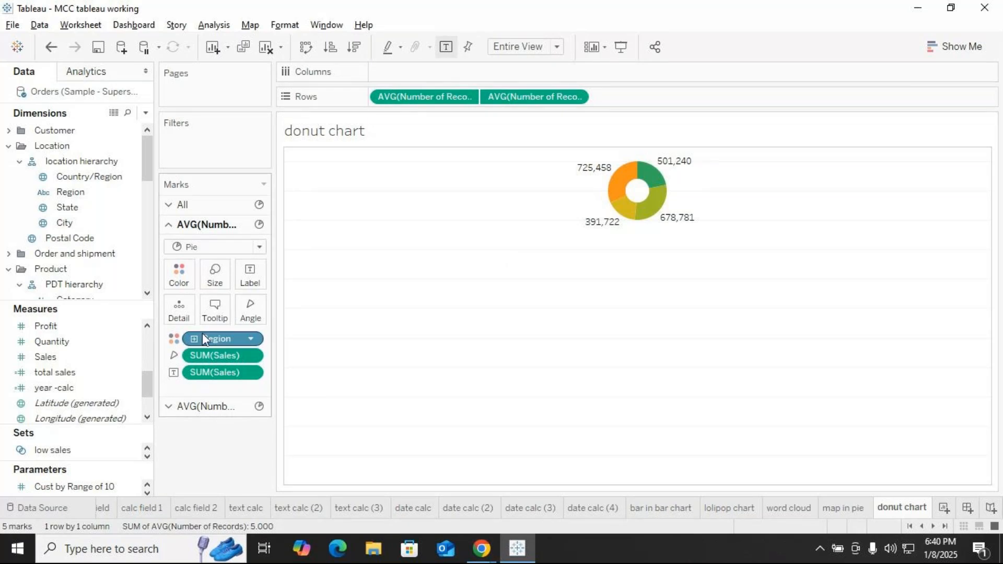
Enlarge the white inner pie to a little over half the outer pie's diameter, making the donut ring thinner.
click(204, 406)
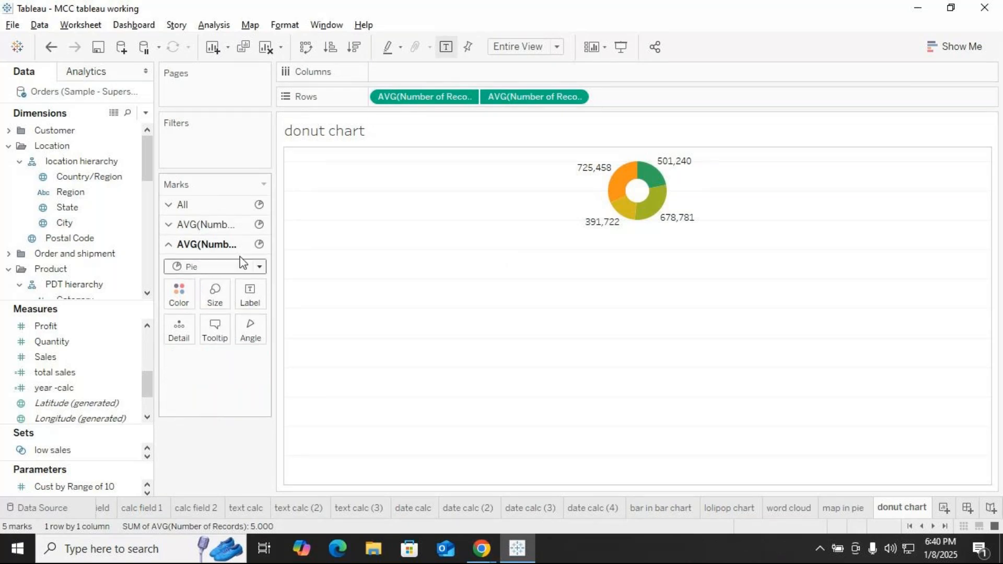
click(215, 295)
click(213, 332)
click(231, 328)
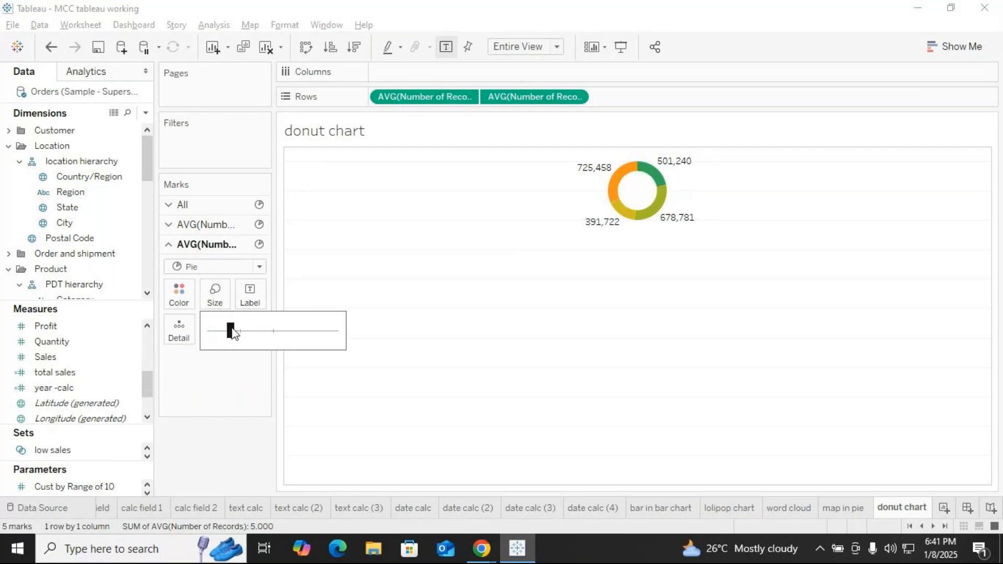
click(239, 331)
drag(239, 331, 227, 331)
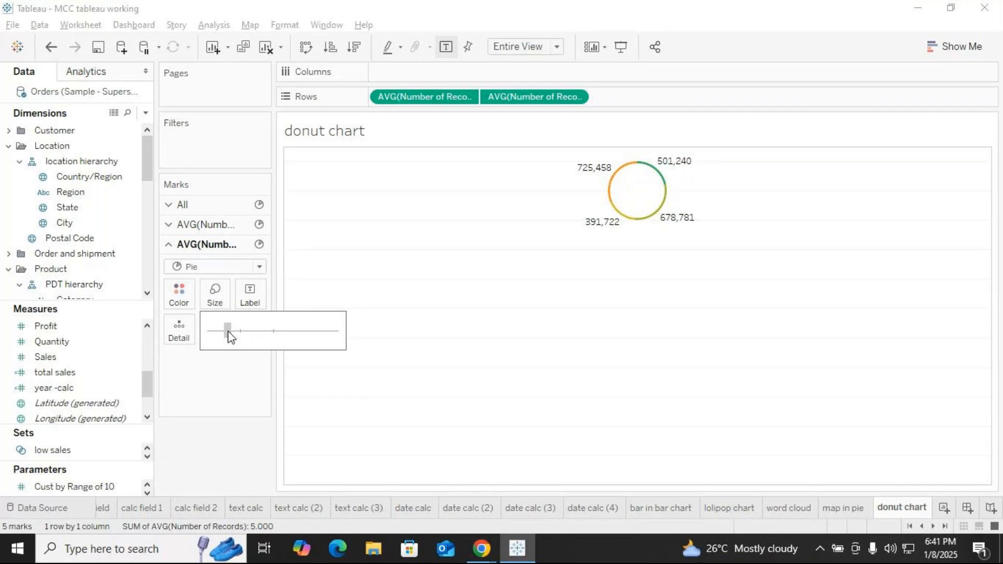
click(203, 434)
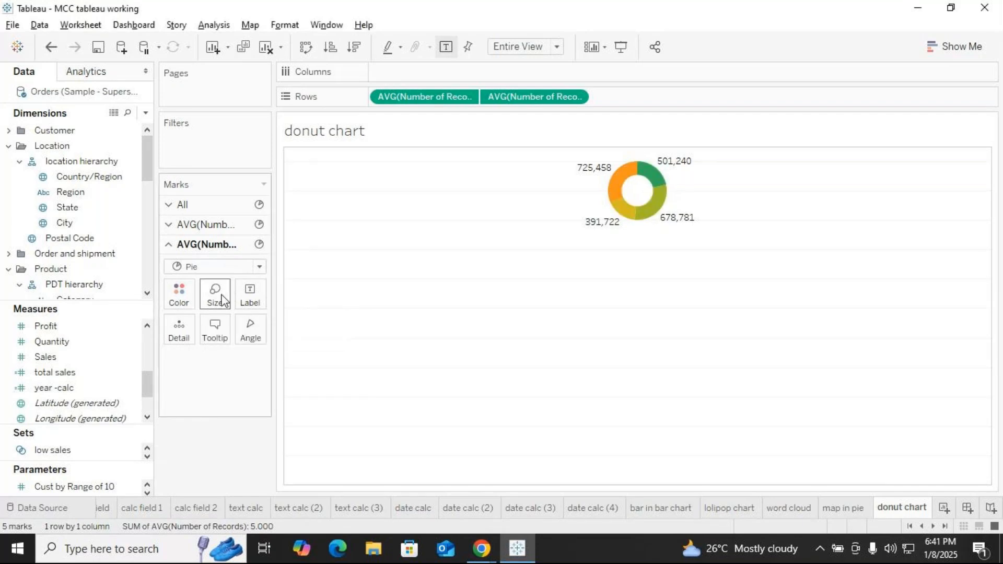
Try a larger size for the outer pie of the donut chart, and shrink it back to a thin ring.
click(217, 228)
click(215, 274)
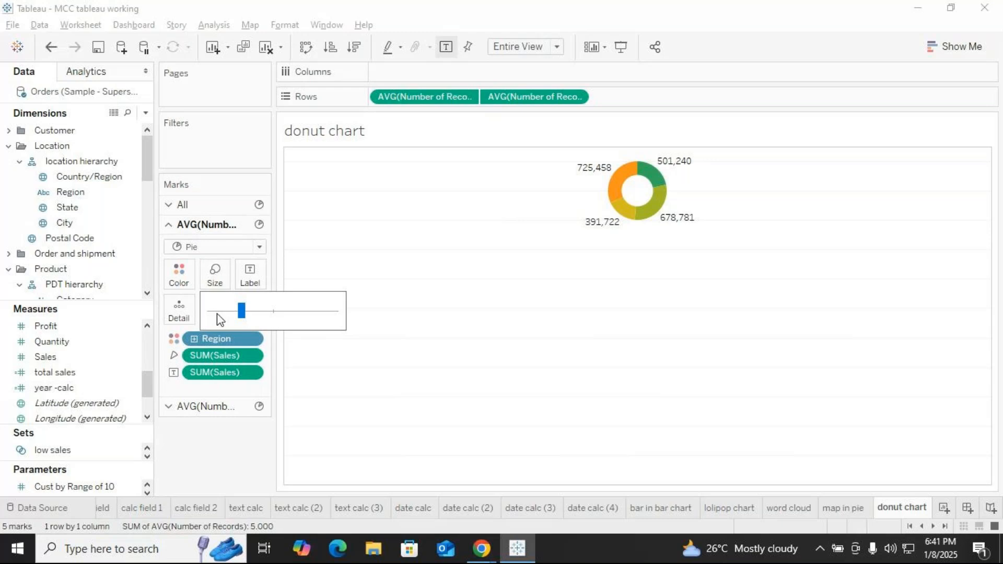
drag(242, 312, 252, 316)
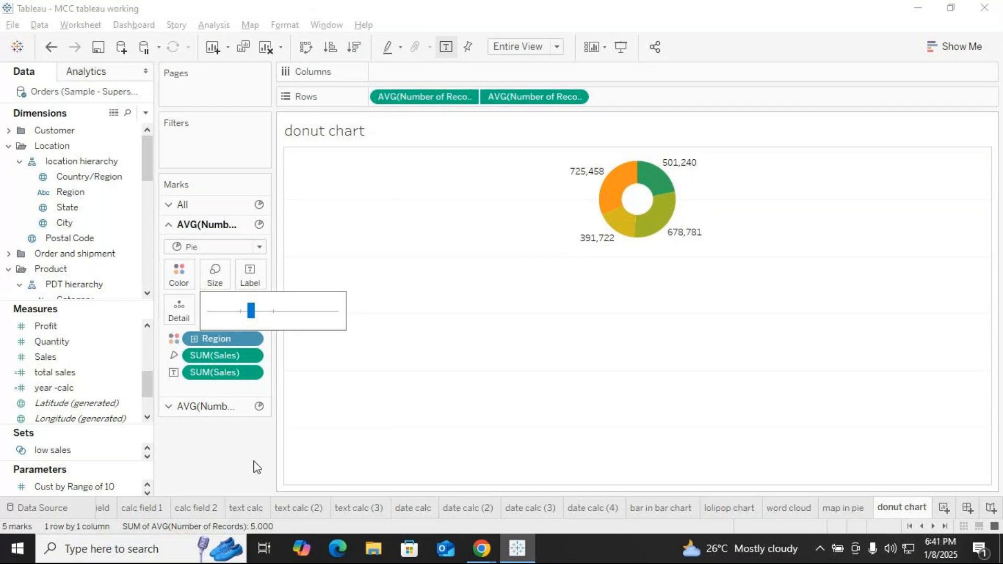
click(239, 449)
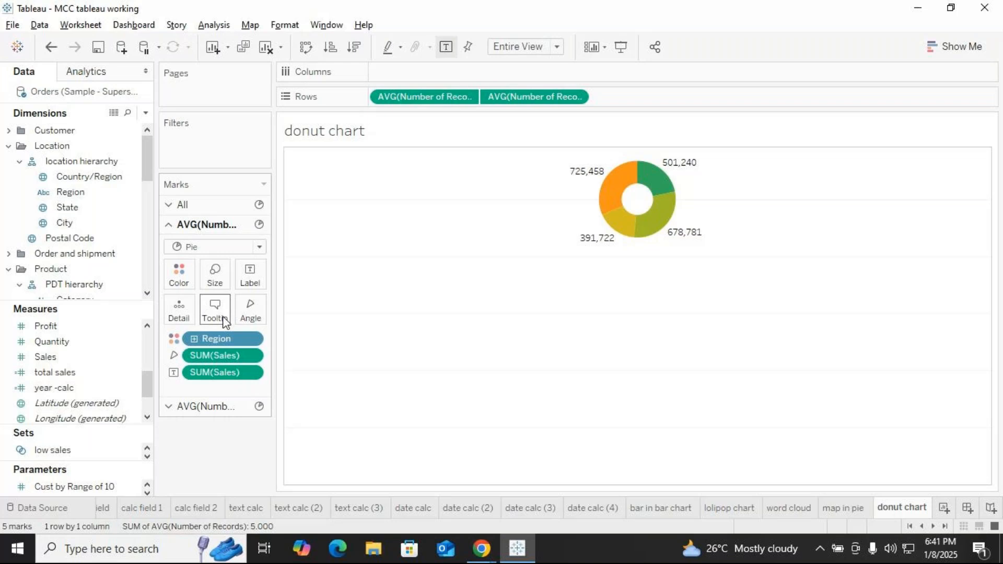
click(222, 281)
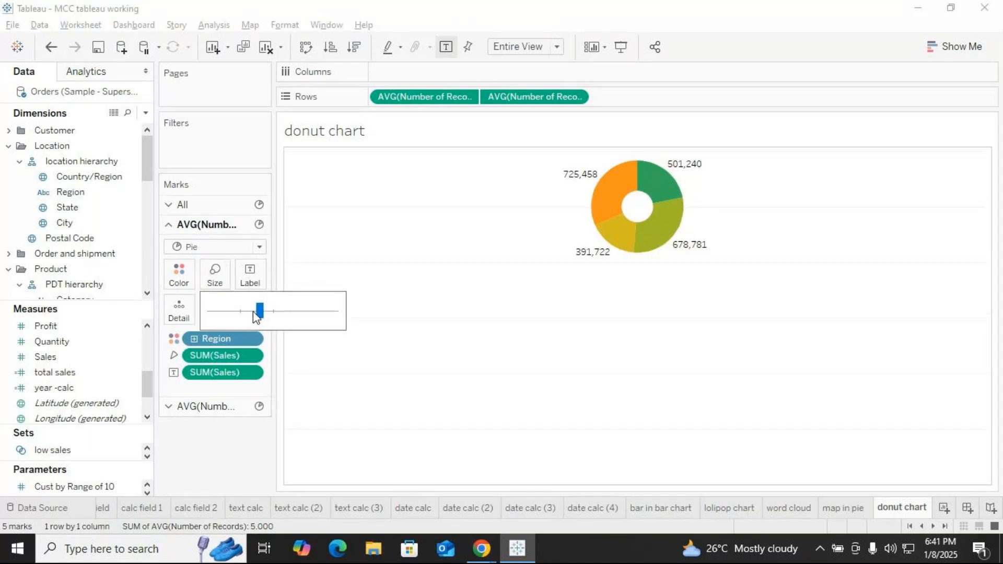
drag(258, 315, 242, 316)
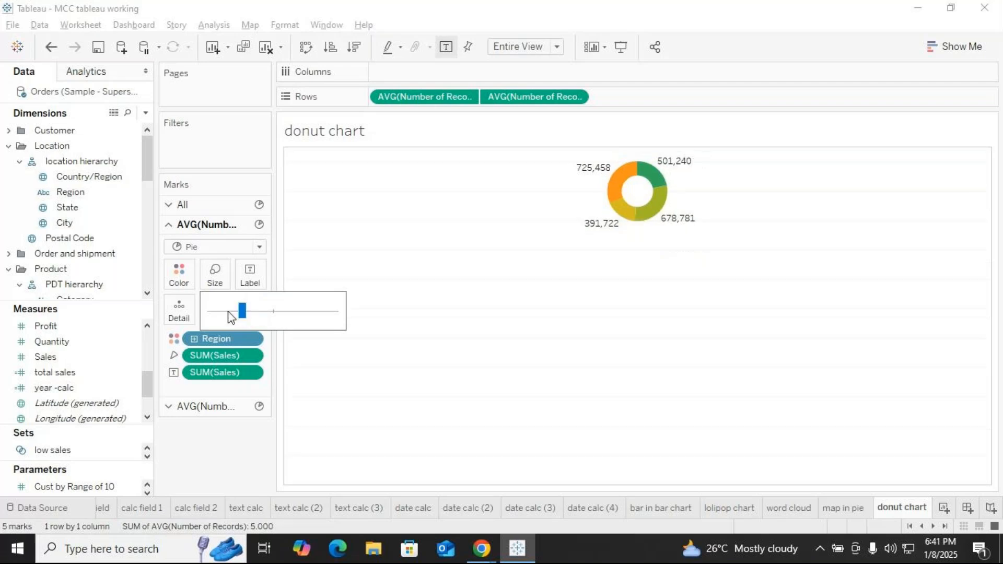
click(231, 449)
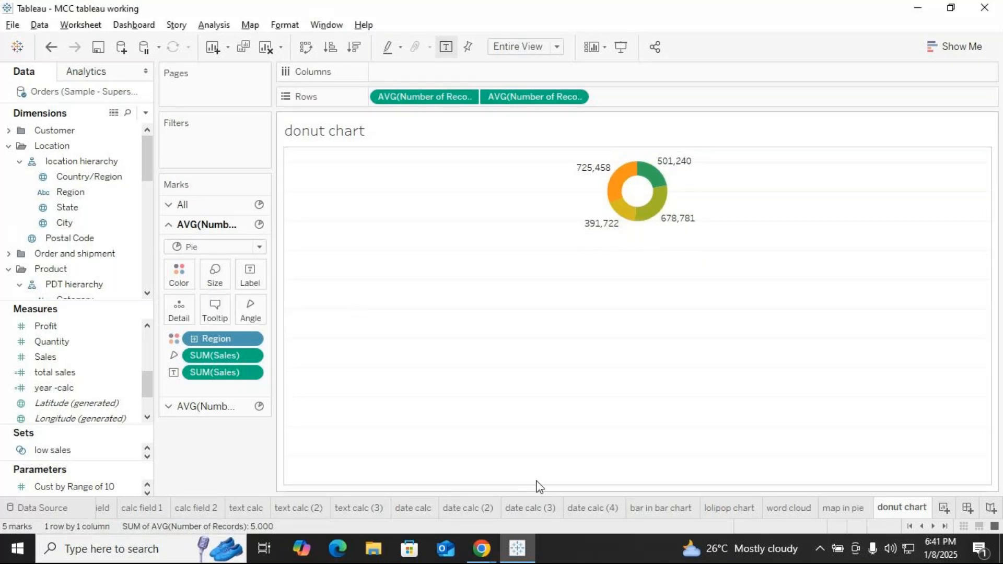
Duplicate the donut chart worksheet and split the copy into one donut per Category on Columns.
right_click(914, 508)
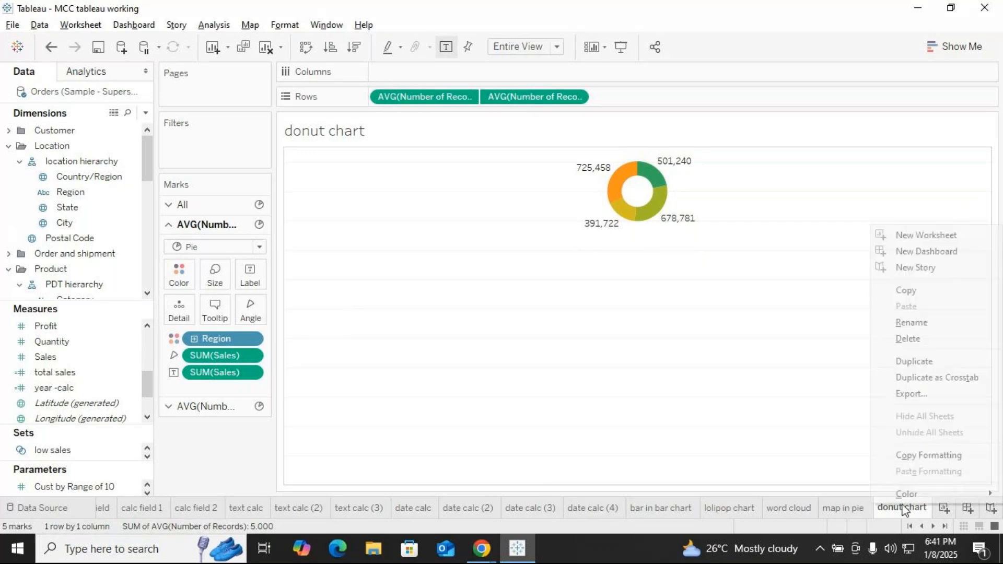
click(896, 362)
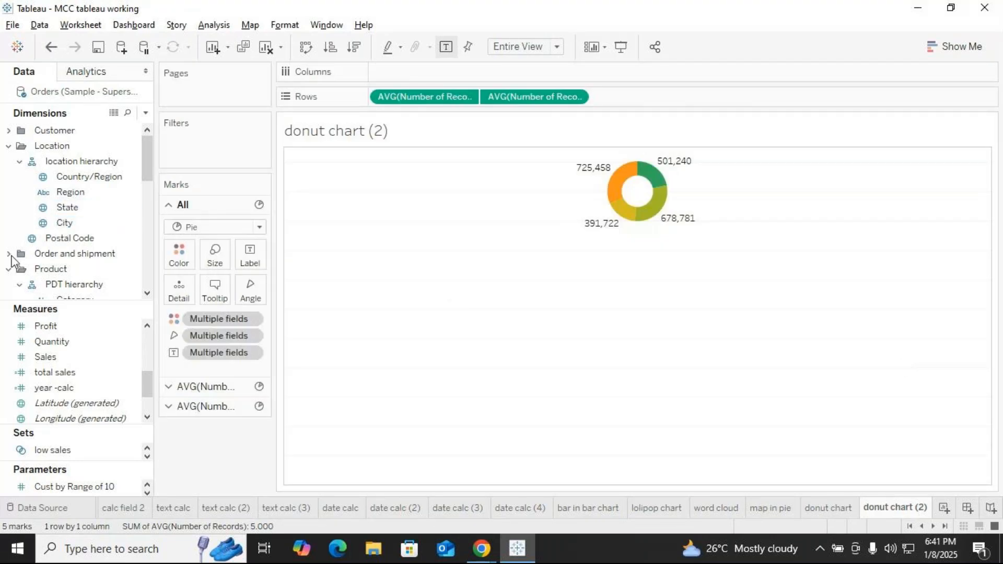
click(20, 284)
scroll(78, 235, down, 3)
scroll(85, 230, up, 1)
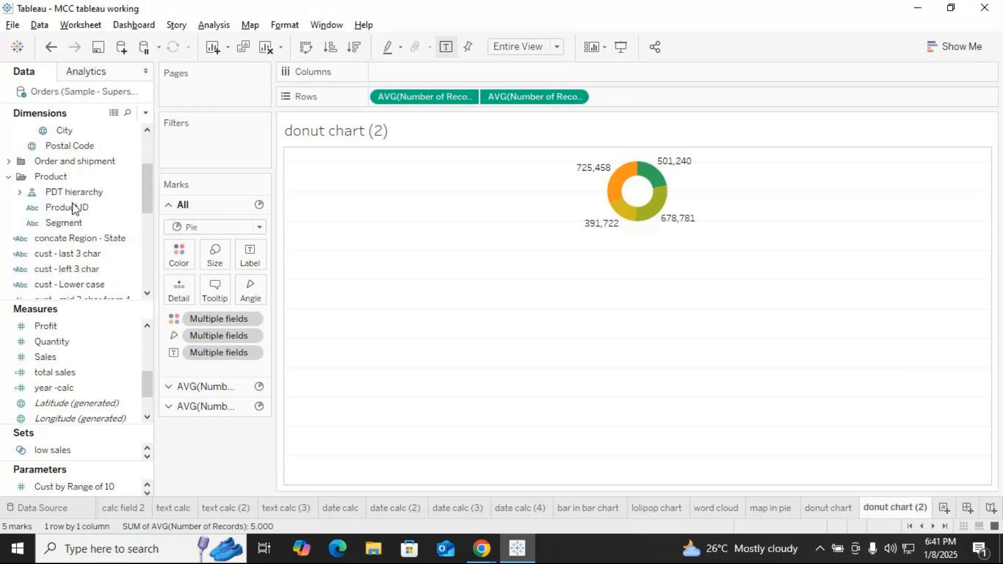
click(24, 193)
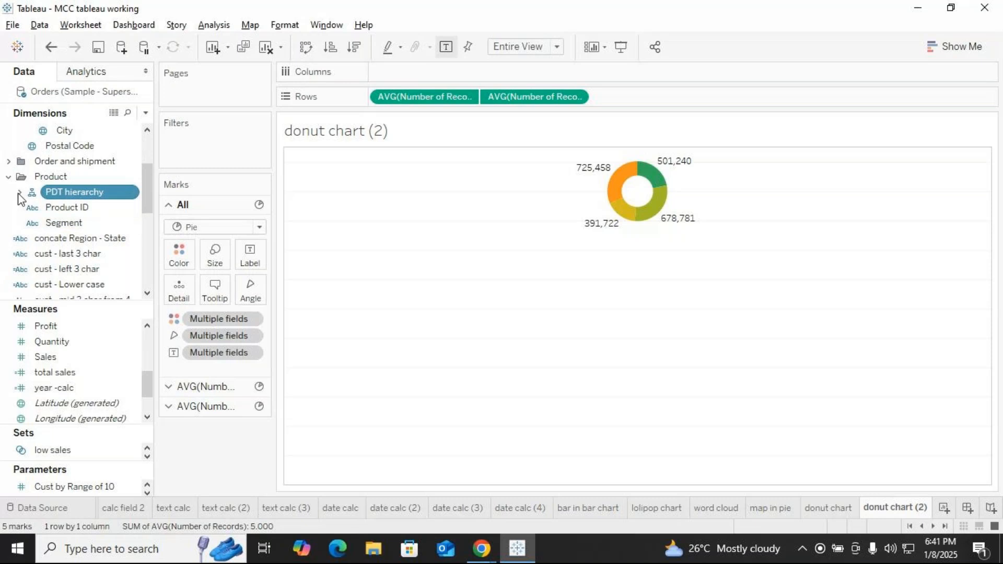
click(21, 192)
click(59, 210)
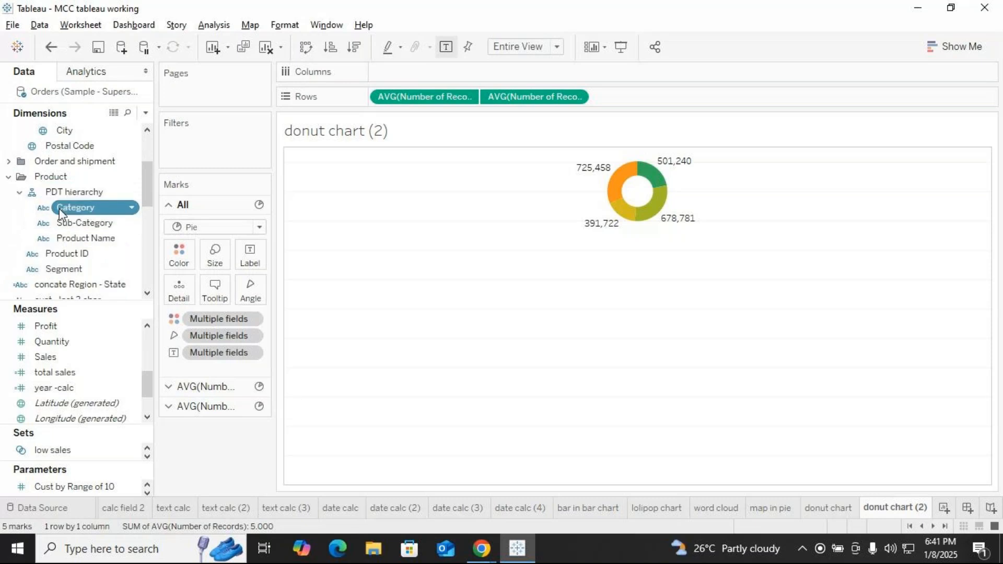
click(59, 208)
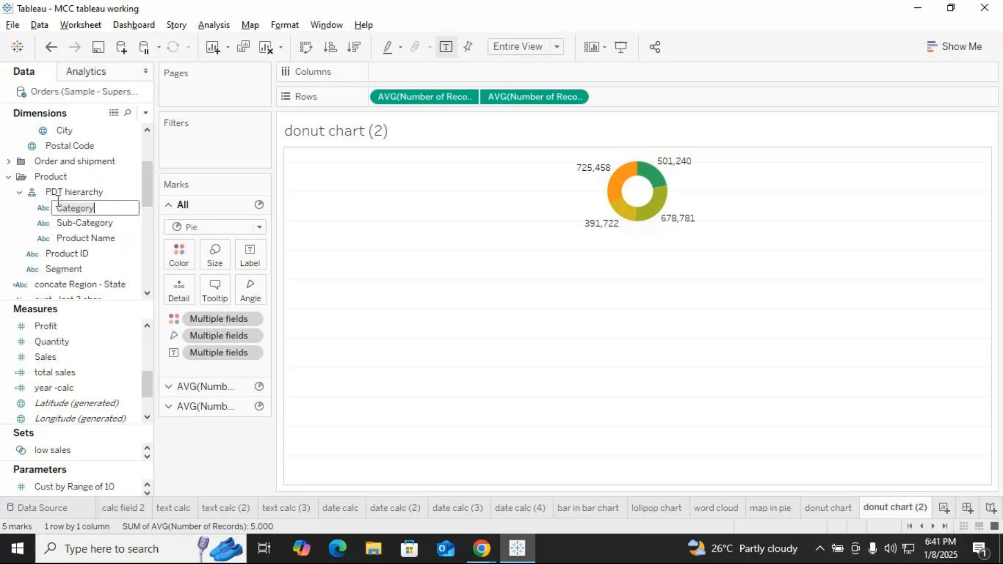
click(90, 203)
drag(92, 208, 437, 79)
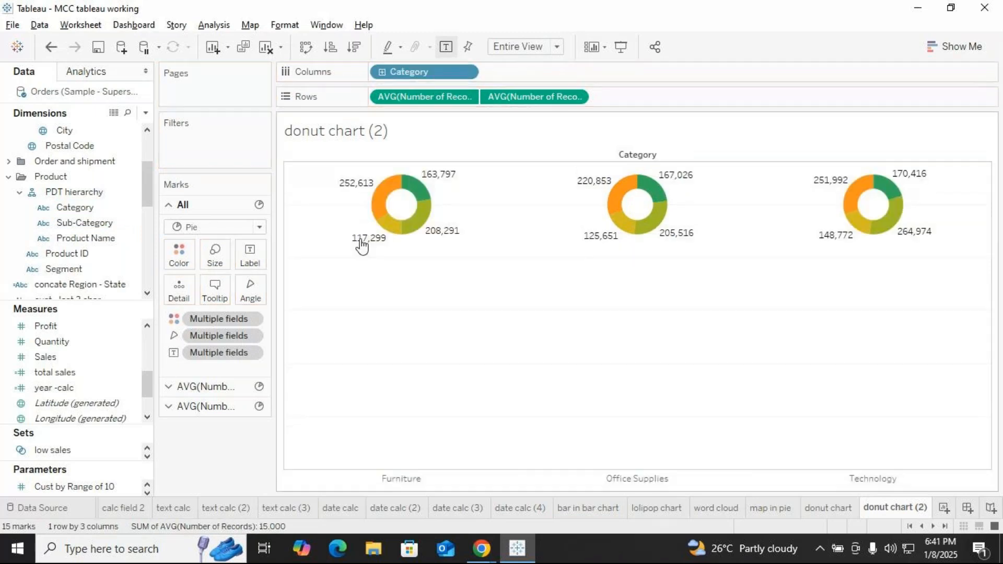
mouse_move(427, 217)
mouse_move(642, 214)
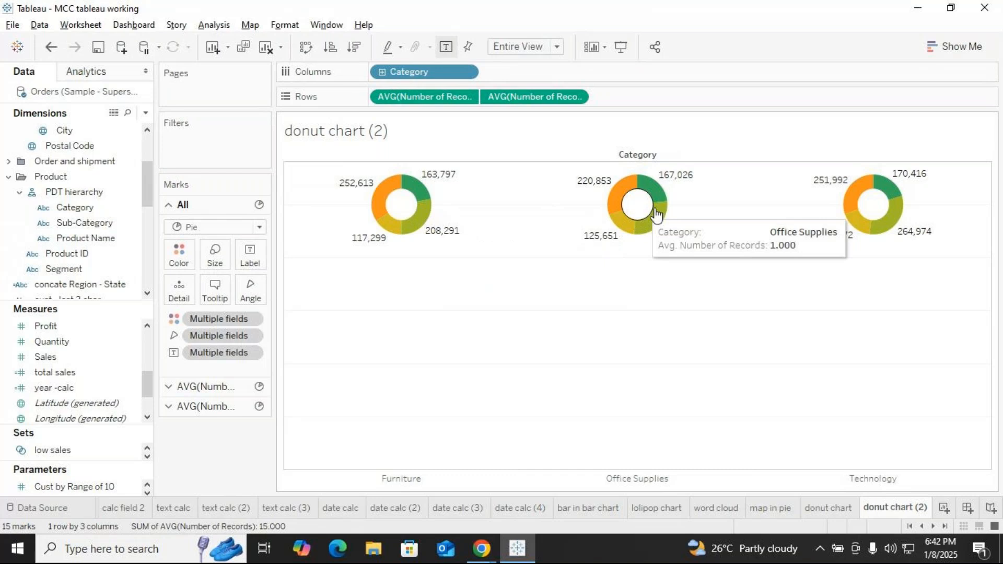
mouse_move(876, 212)
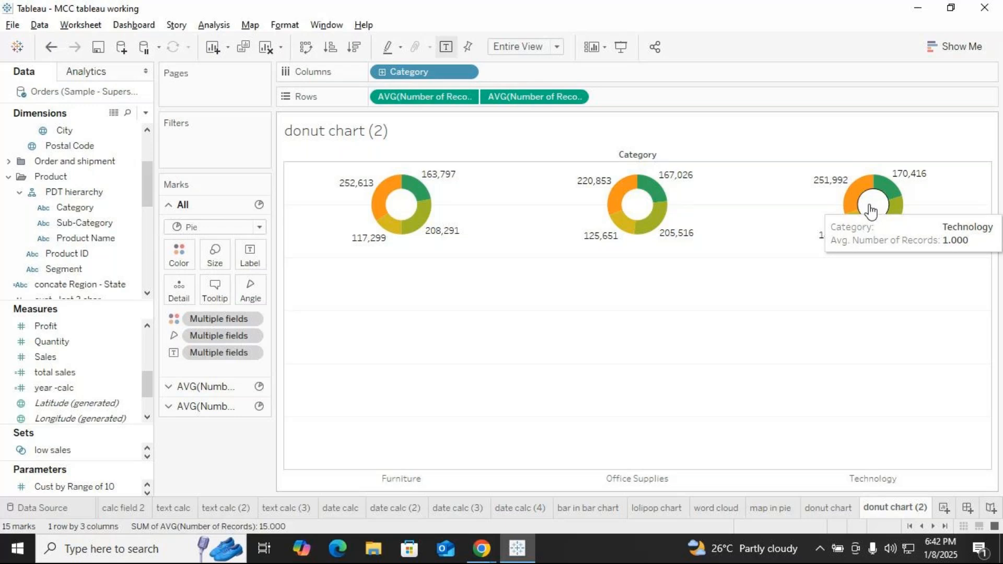
Add Region as a label on the outer pies only, using the first AVG(Number of Records) marks.
click(99, 209)
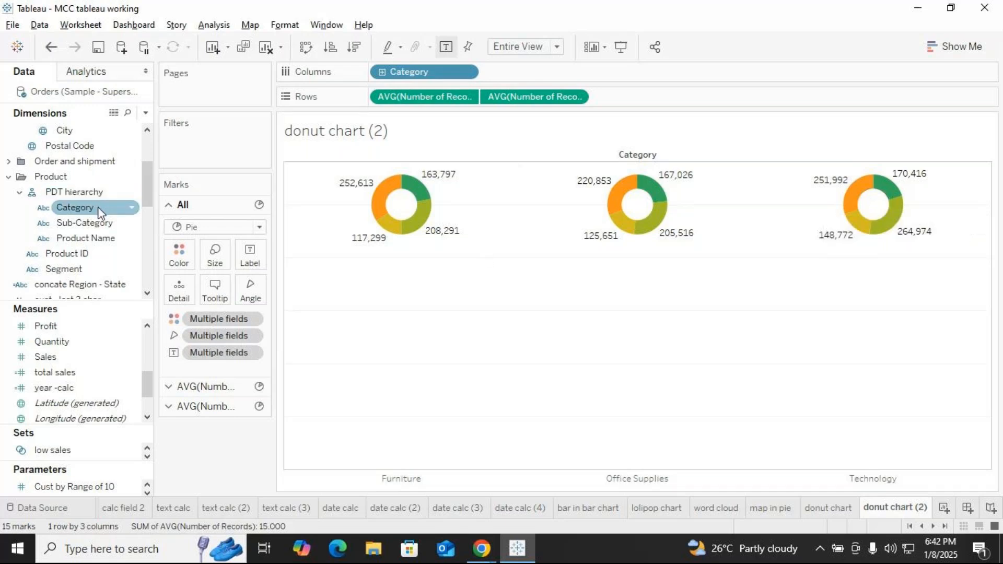
scroll(64, 243, up, 3)
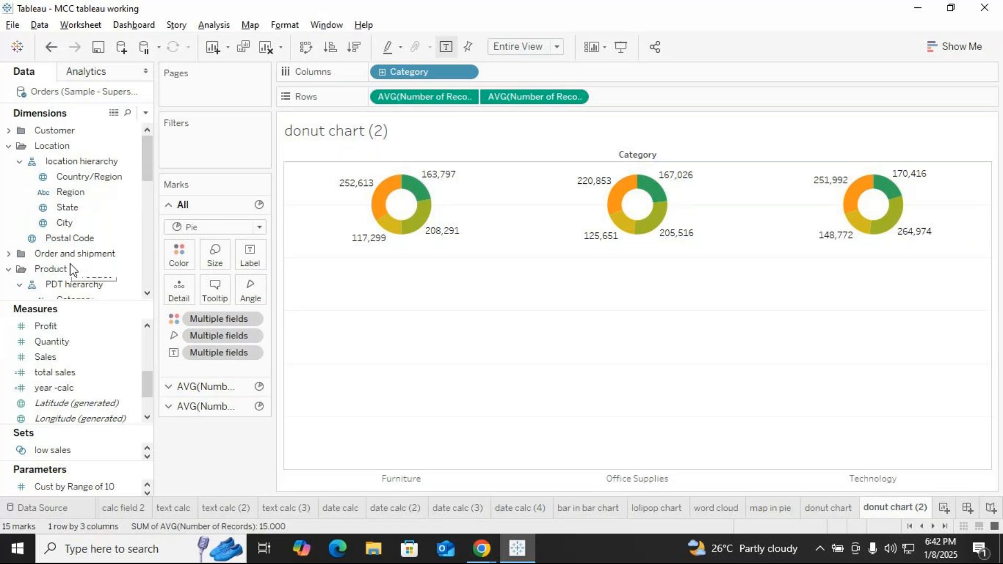
drag(68, 192, 247, 261)
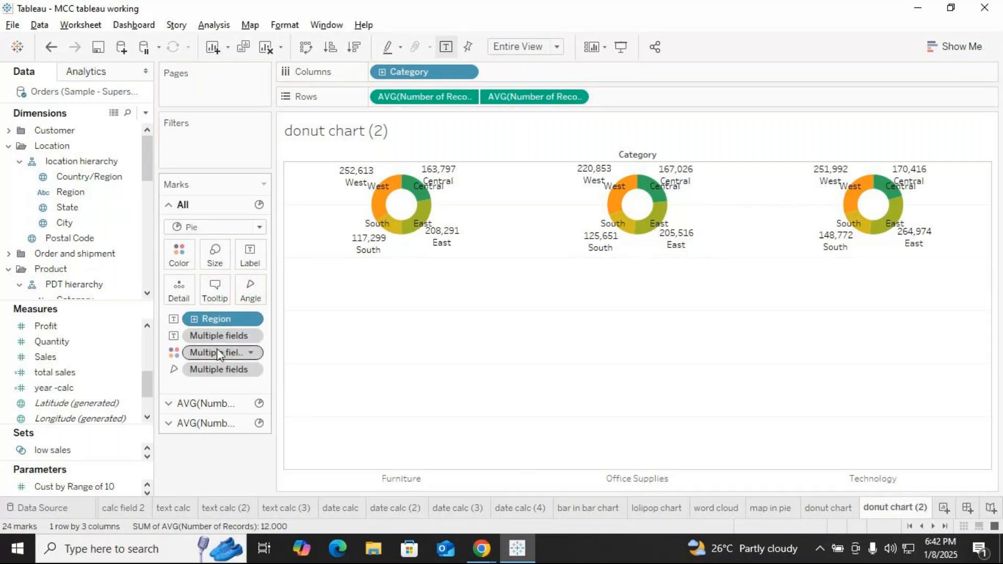
drag(215, 322, 242, 272)
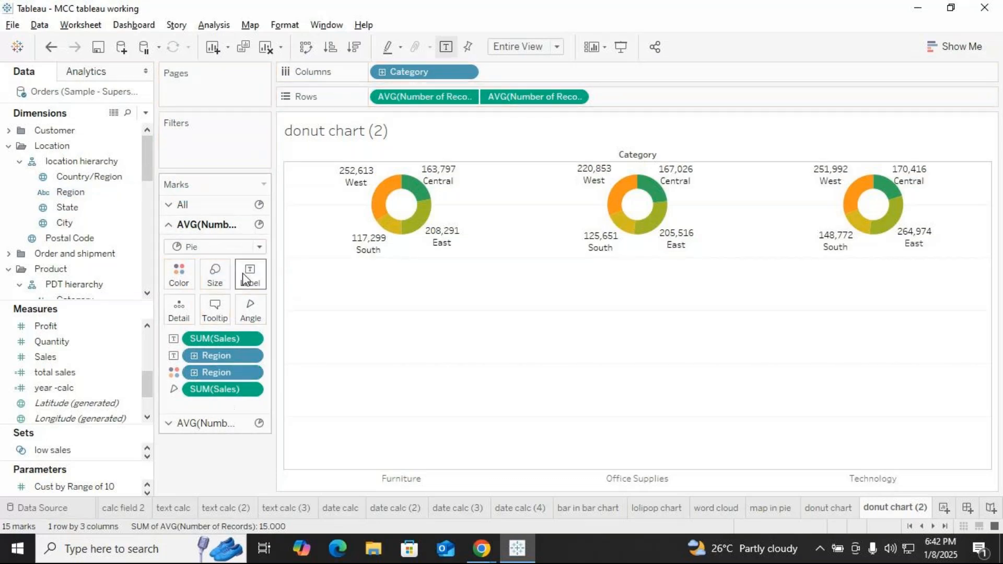
Rename the duplicated worksheet "multiple donut".
right_click(900, 514)
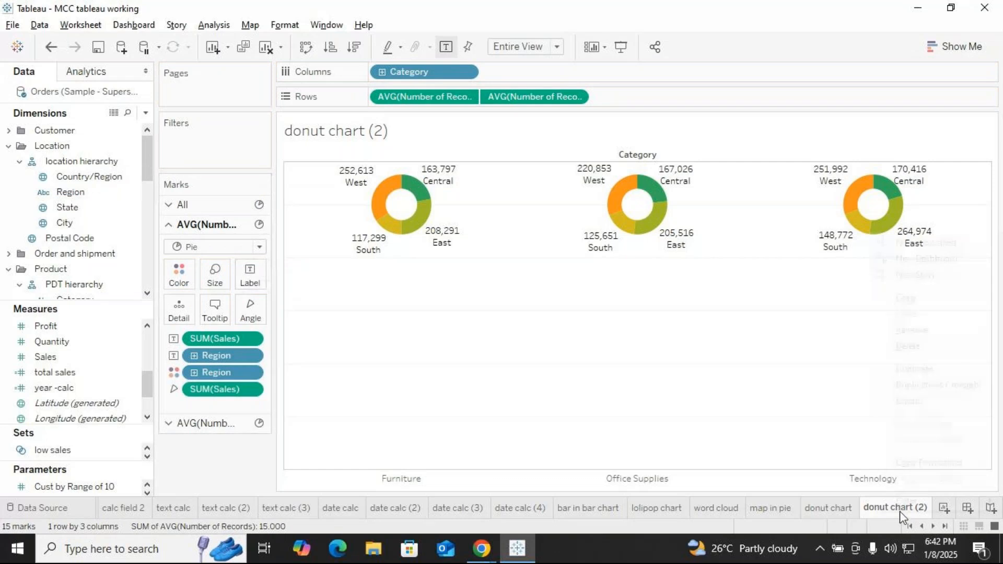
click(909, 331)
text(multipl)
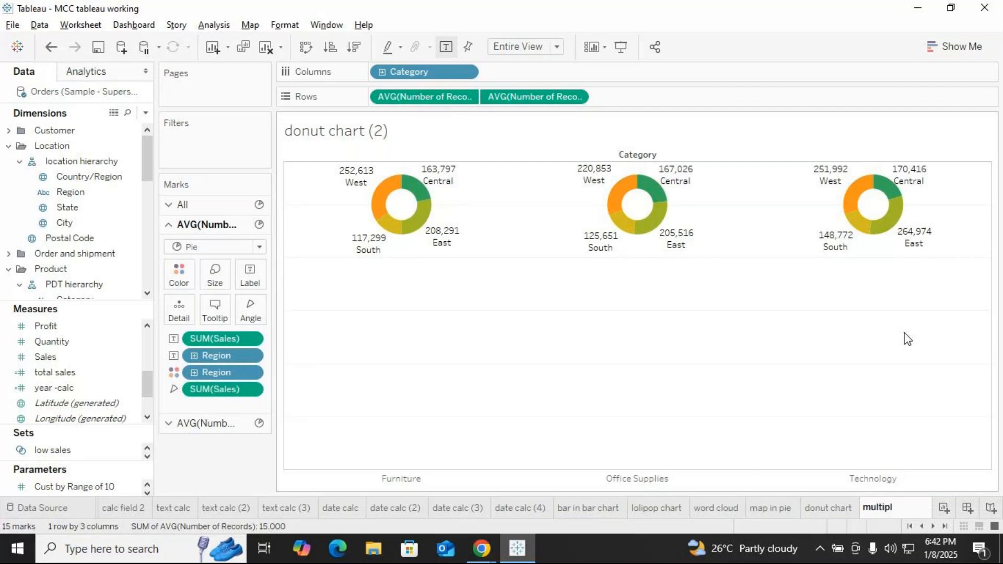
text(e donut)
key(Return)
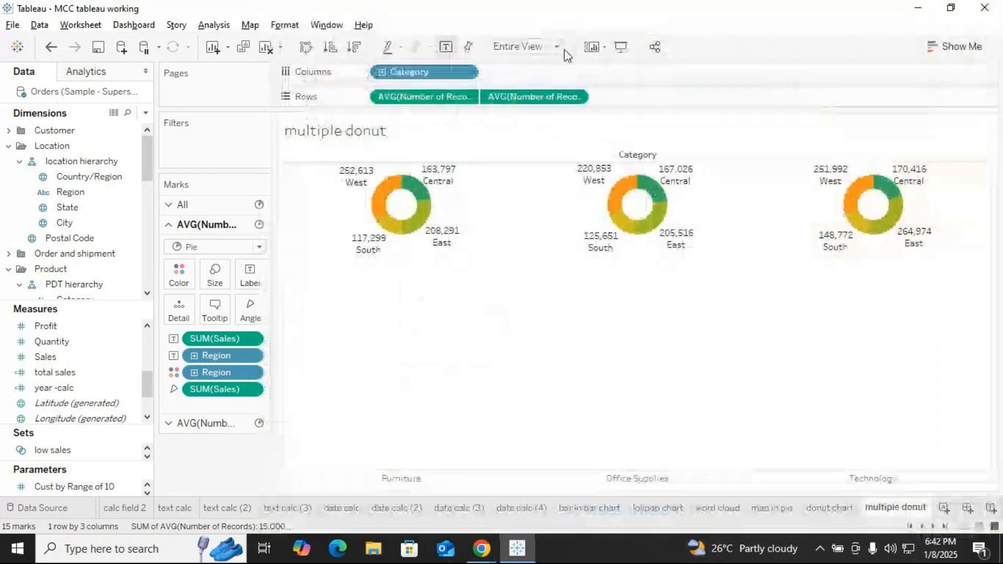
Try the Fit Height and Fit Width settings on the multiple donut sheet, and return it to Entire View.
click(557, 46)
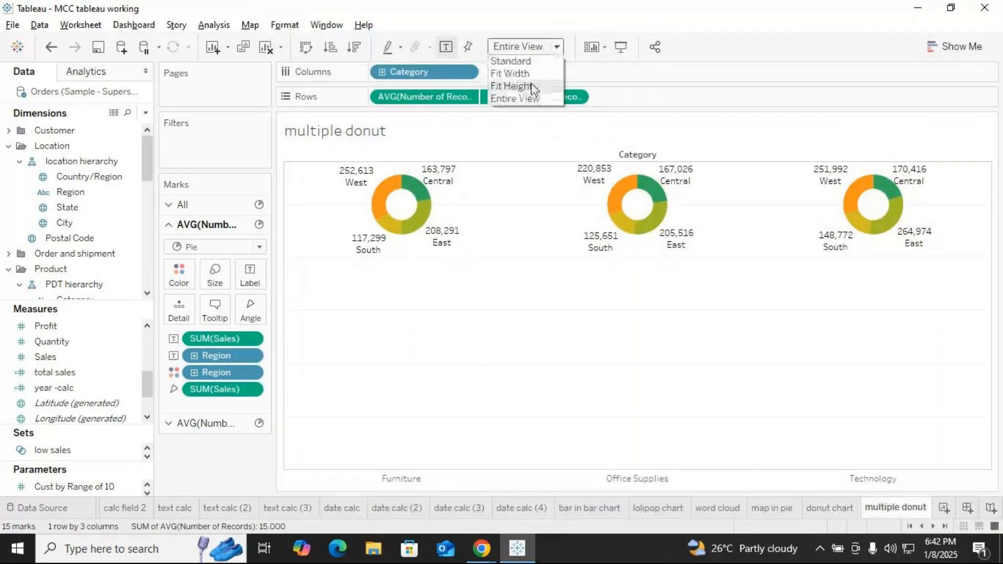
click(522, 98)
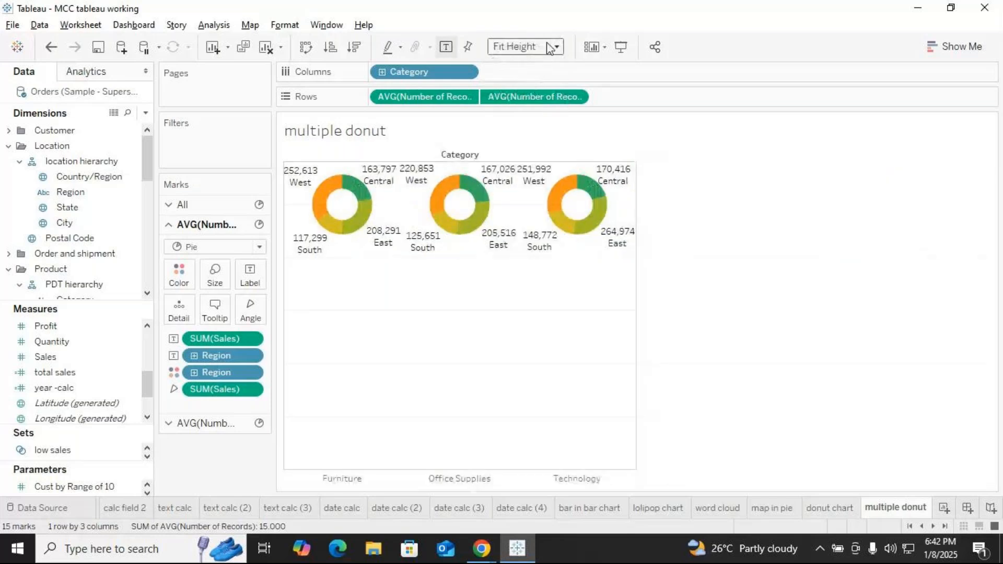
click(557, 47)
click(528, 85)
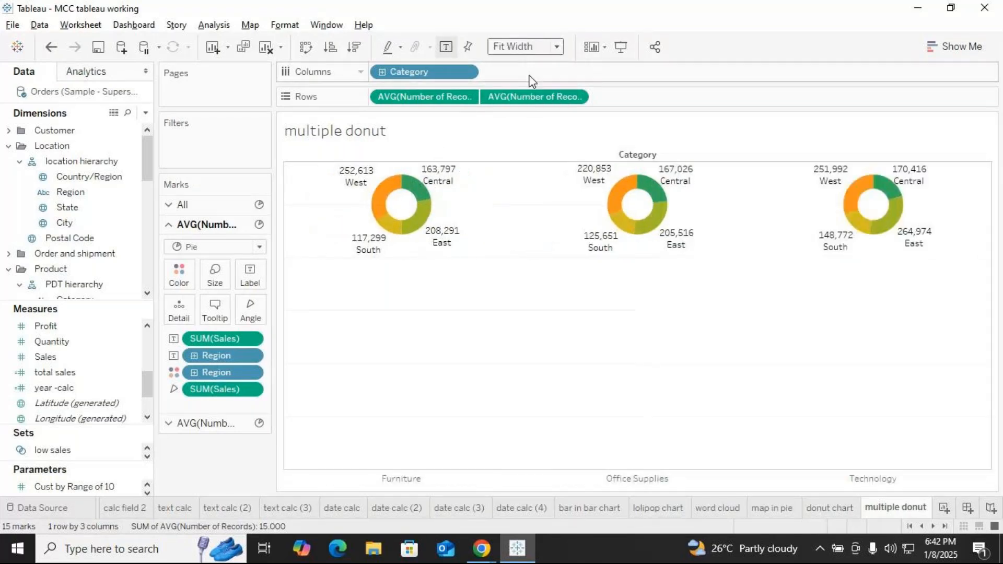
click(557, 47)
click(538, 99)
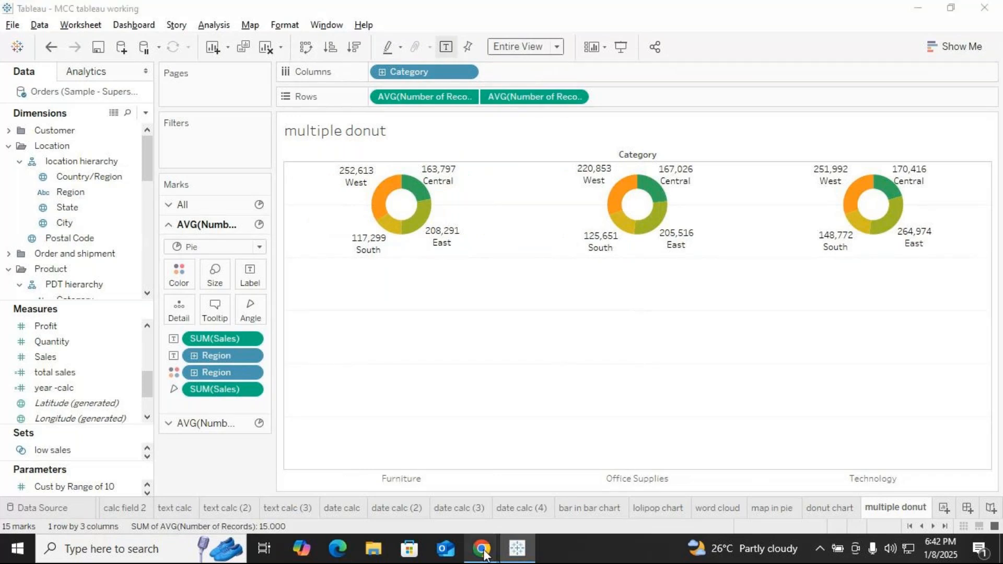
Switch to GoTo Meeting, mute the microphone, and return to Tableau.
mouse_move(481, 548)
click(425, 514)
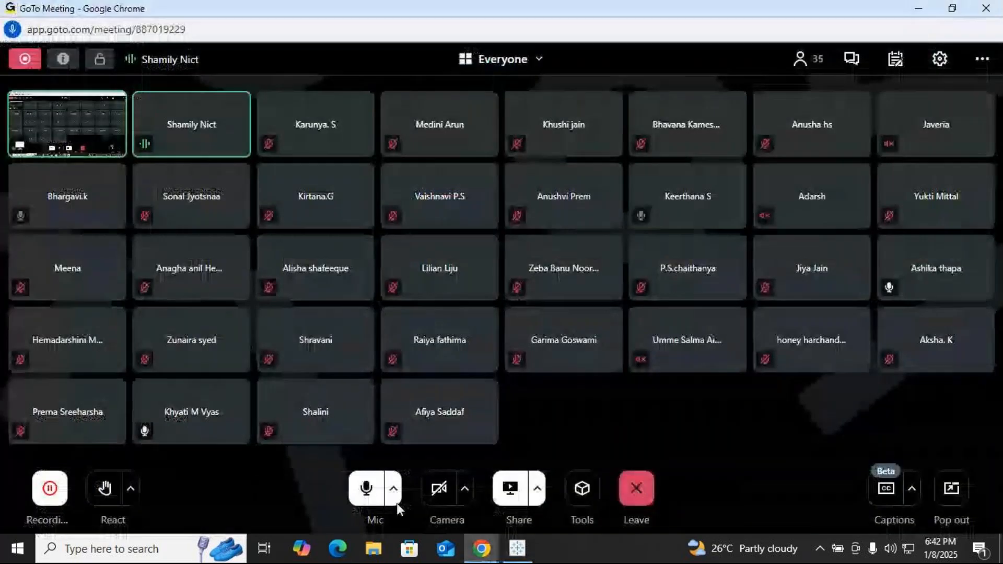
click(374, 488)
mouse_move(518, 550)
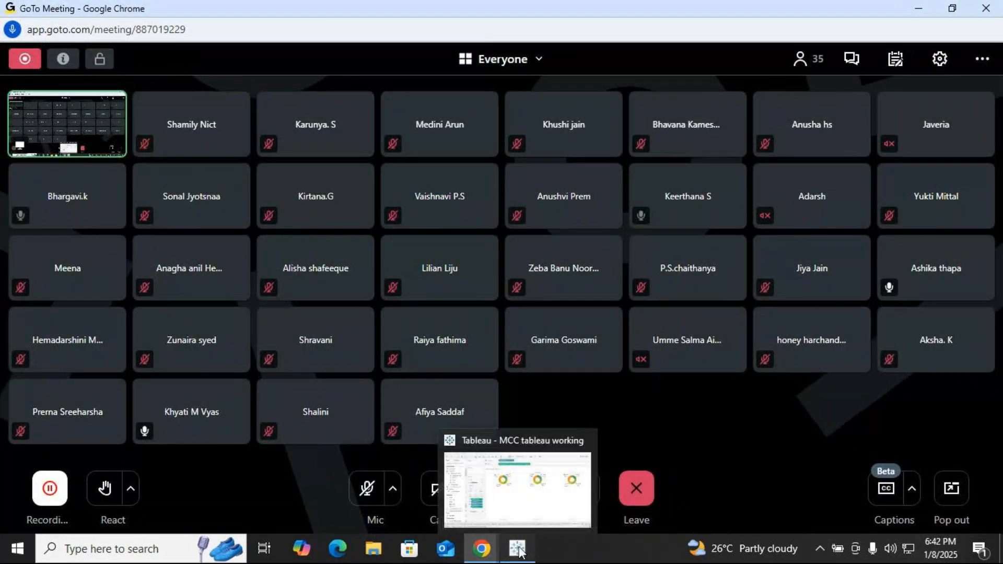
click(522, 497)
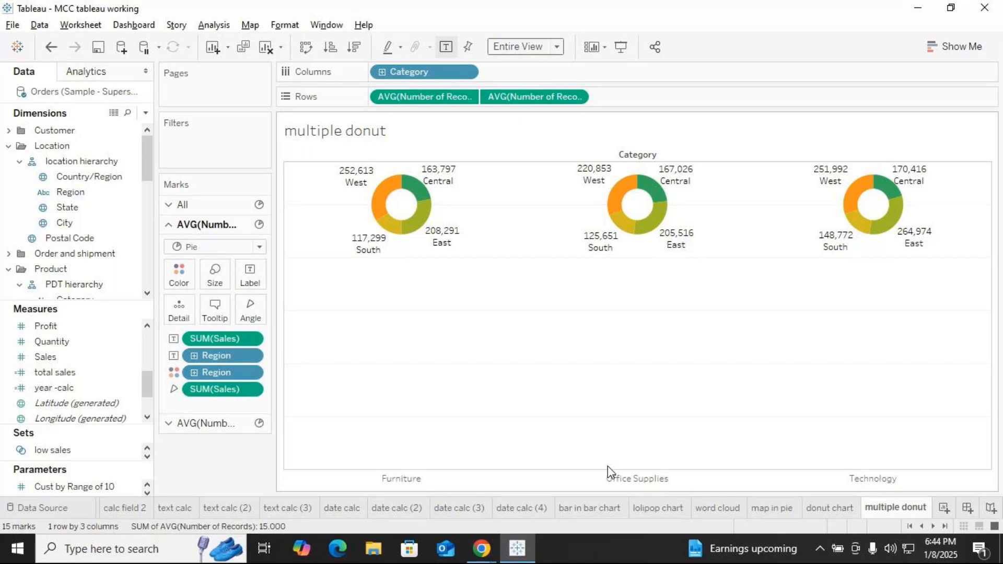
Switch to GoTo Meeting to turn the microphone on briefly, mute it again, and go back to Tableau.
key(alt+Tab)
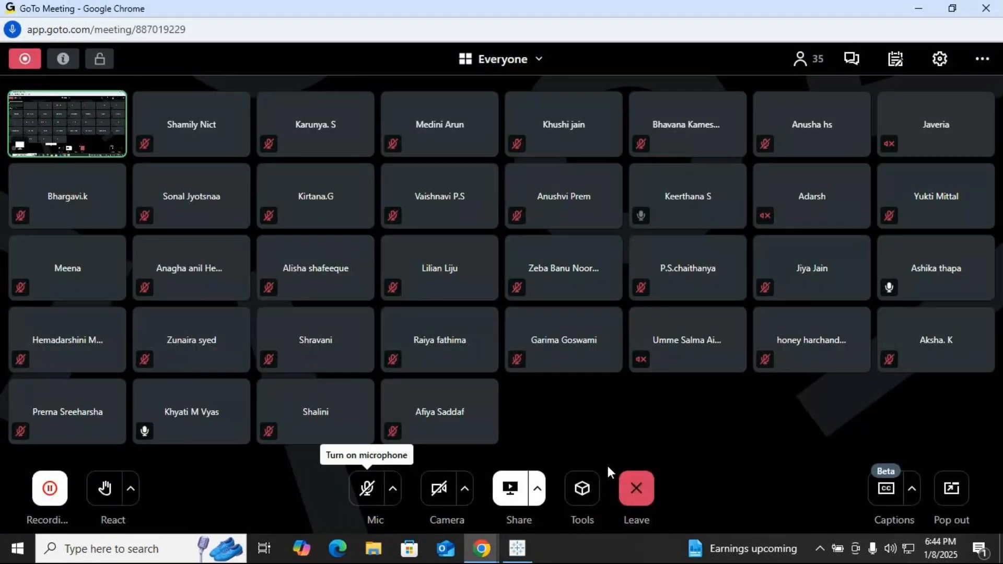
click(368, 490)
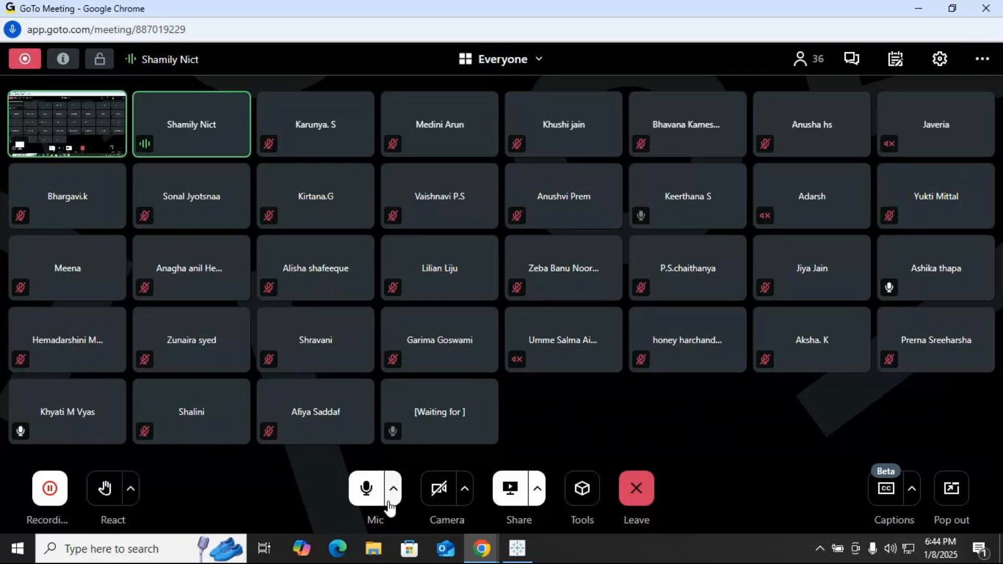
click(371, 504)
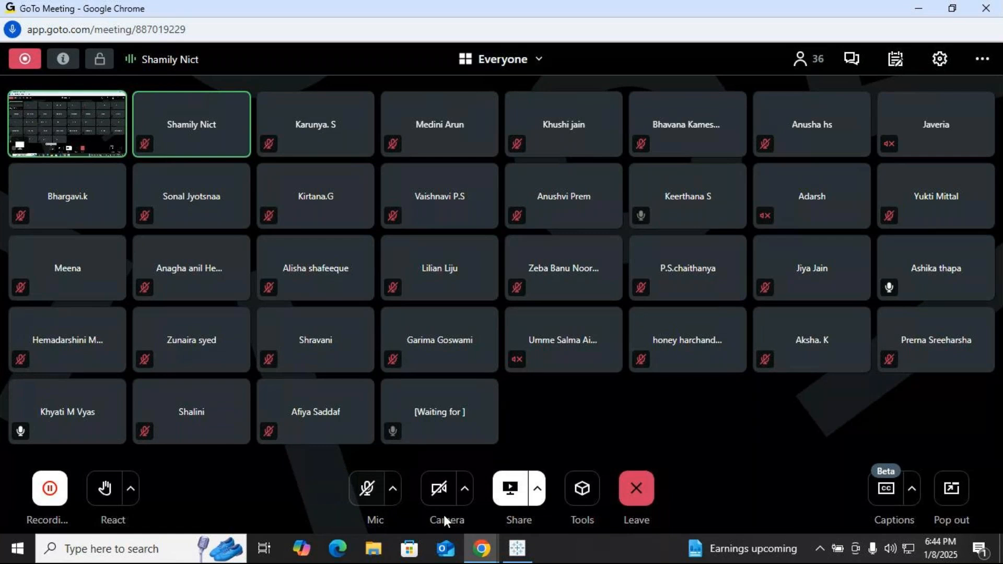
click(516, 551)
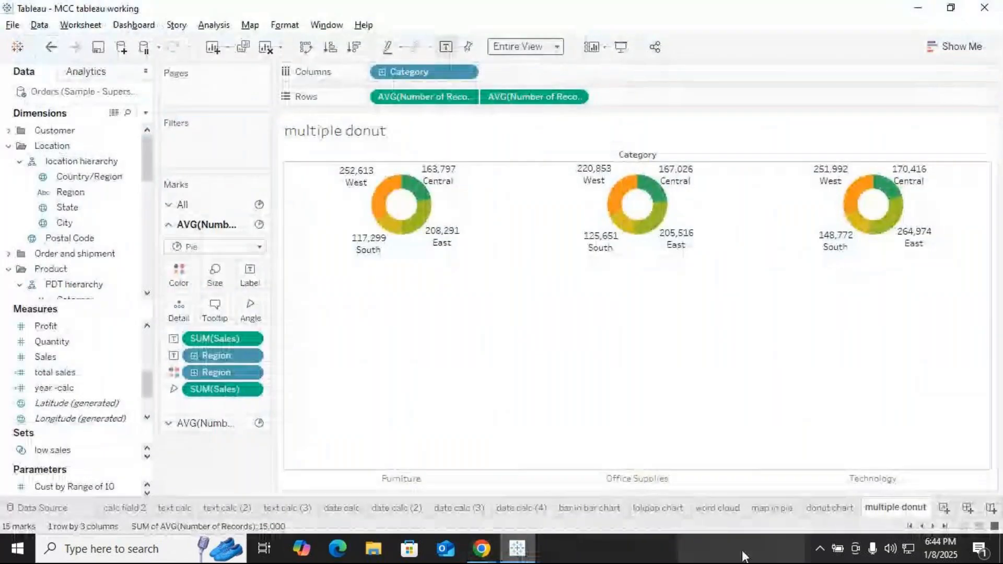
Create a new worksheet and place Order Date from the Order and shipment folder on Columns.
click(943, 508)
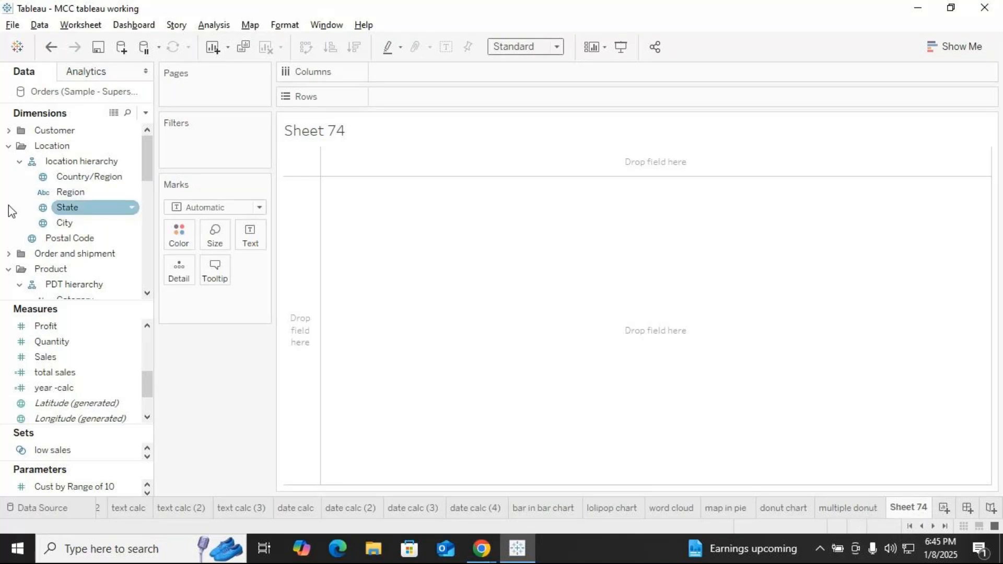
click(19, 161)
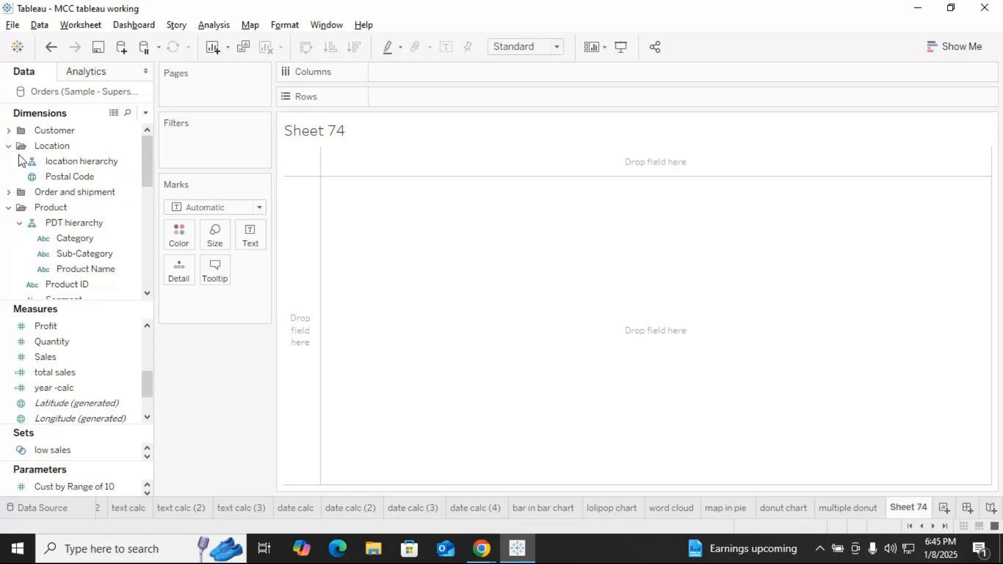
click(9, 130)
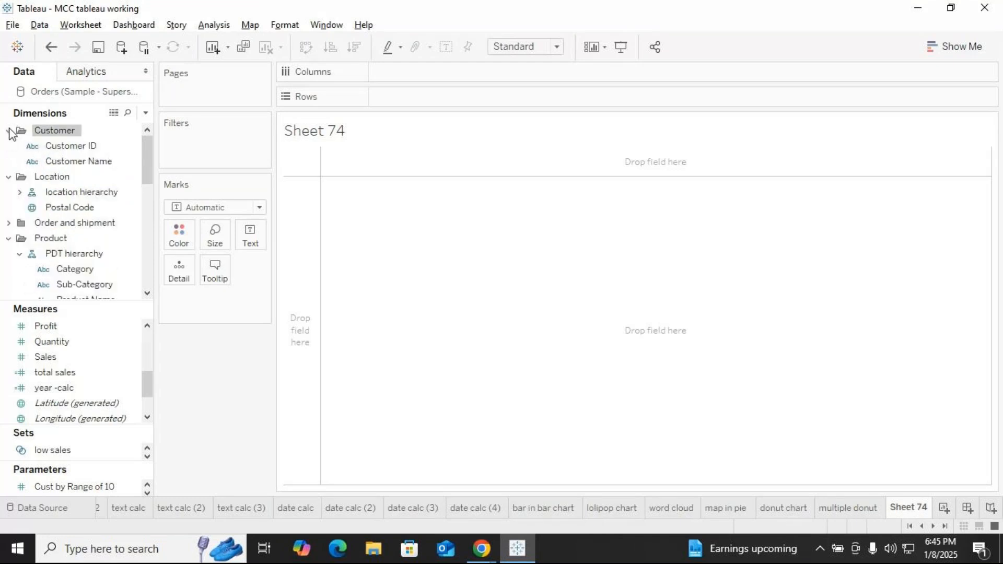
click(9, 132)
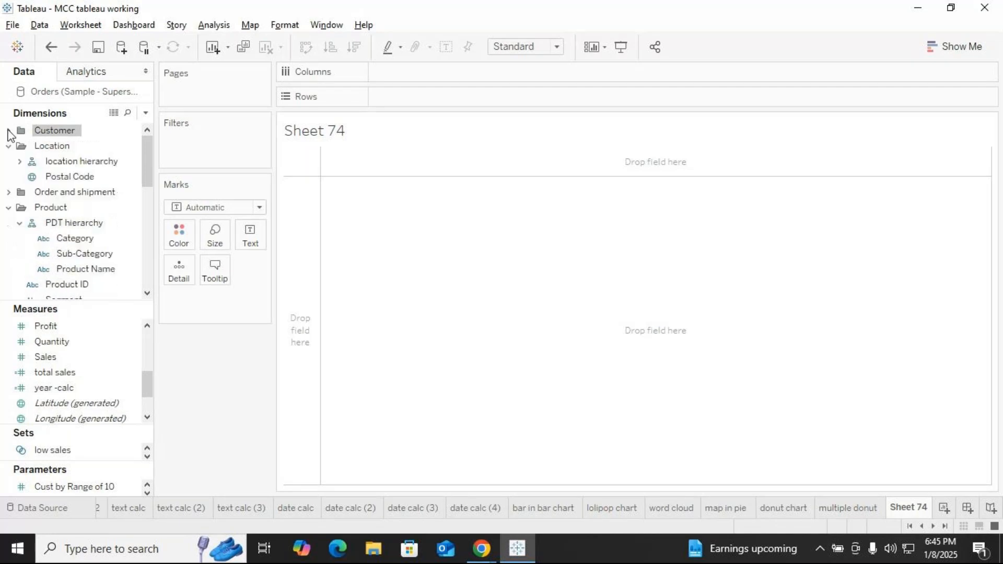
click(9, 192)
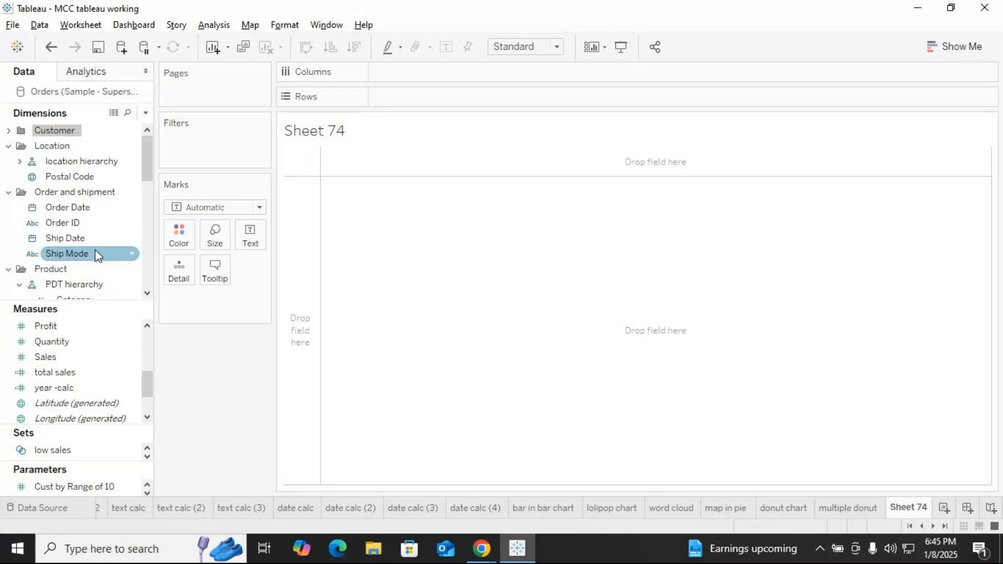
drag(70, 207, 400, 73)
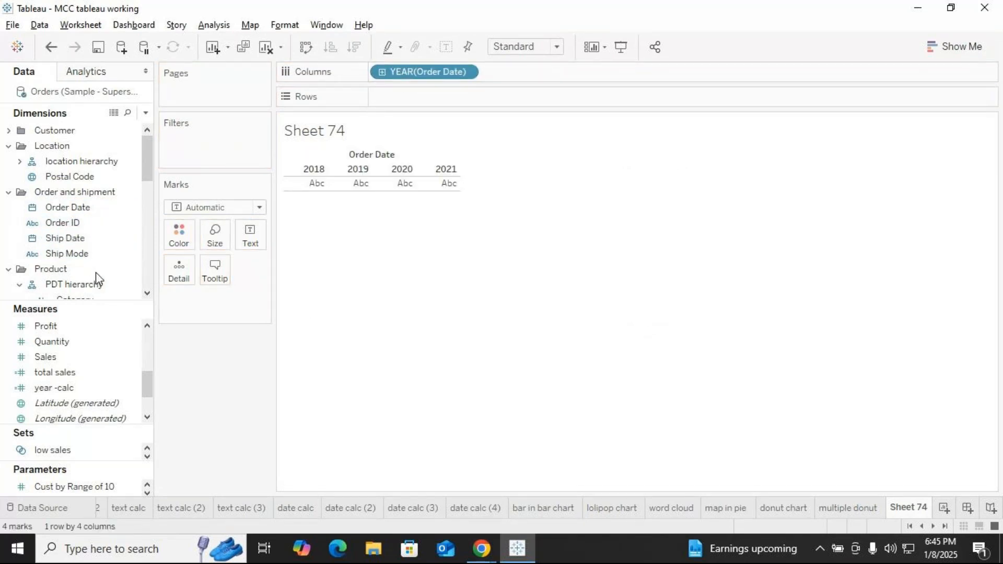
Plot Sales per Sub-Category on Rows against the continuous Month of Order Date on Columns.
scroll(97, 279, down, 4)
drag(77, 143, 419, 96)
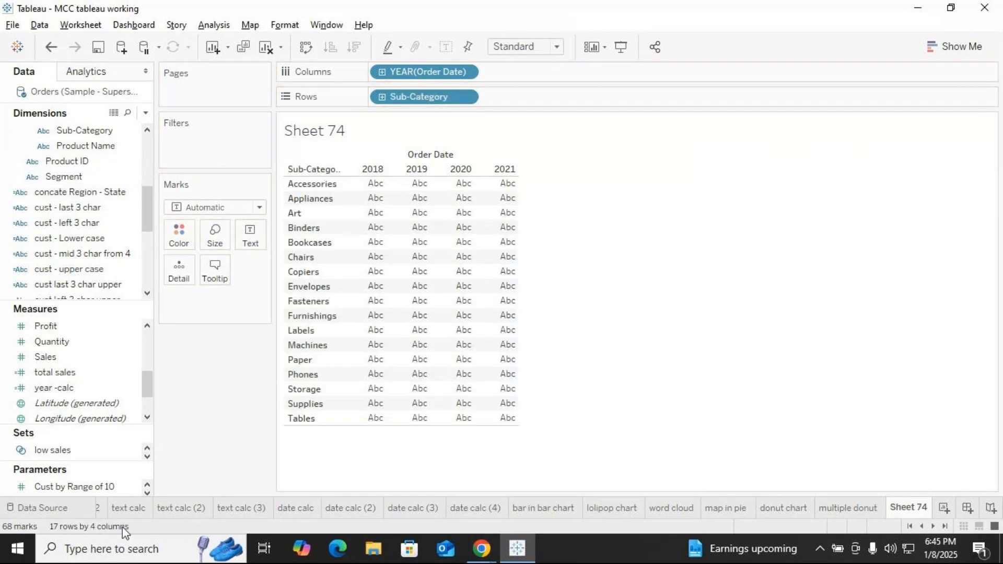
click(72, 358)
drag(66, 357, 543, 98)
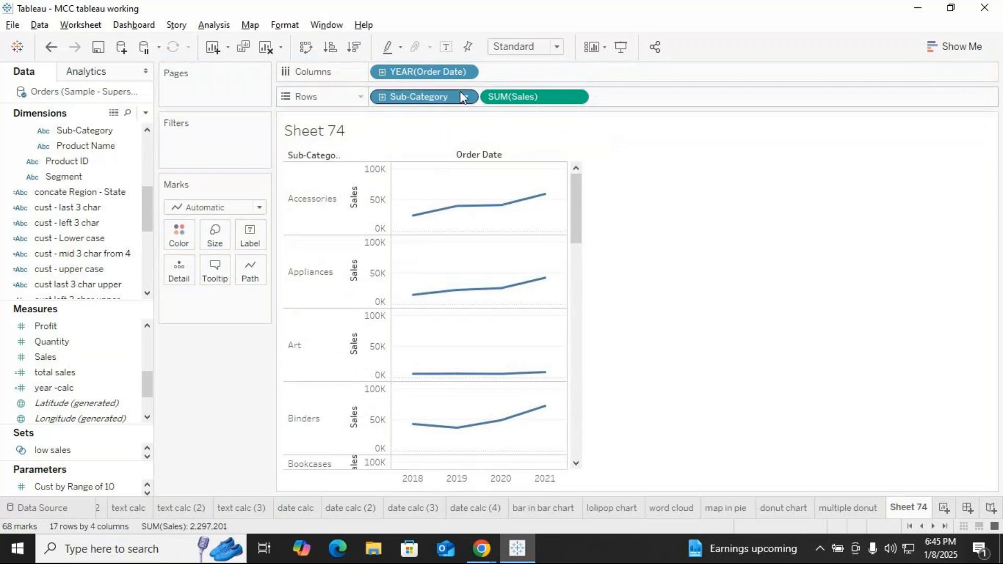
click(467, 72)
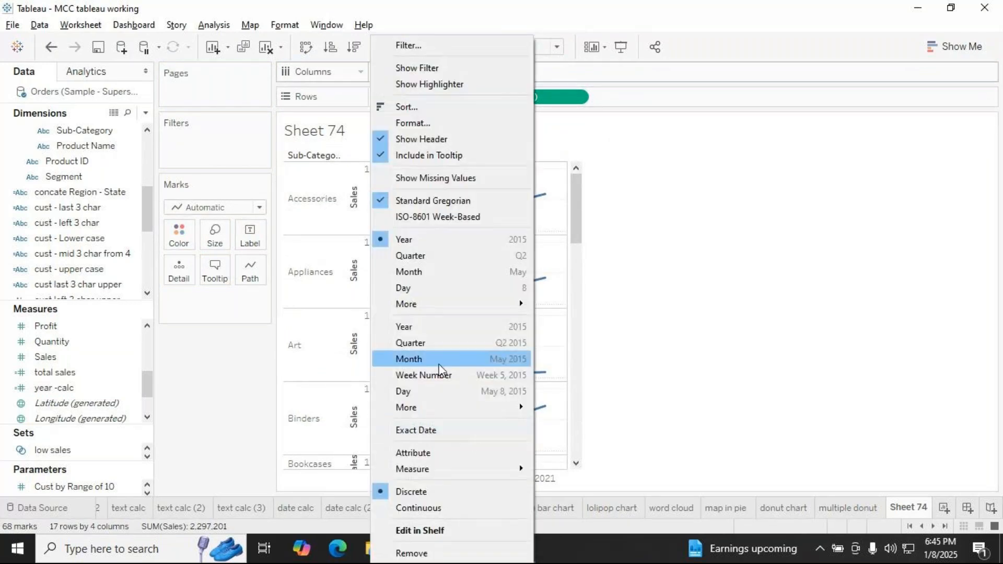
click(440, 360)
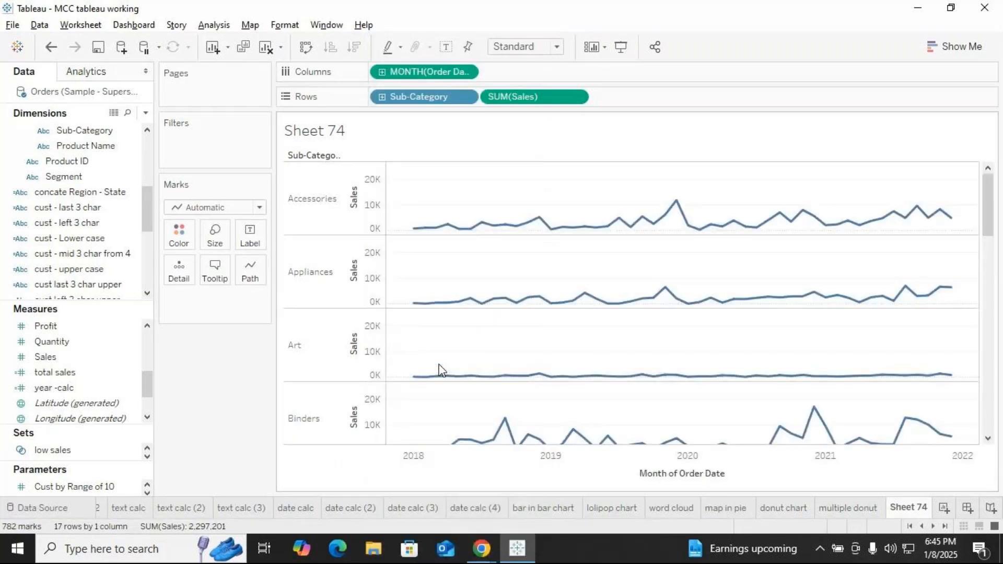
Rename the new worksheet "sparkline - Line".
right_click(901, 509)
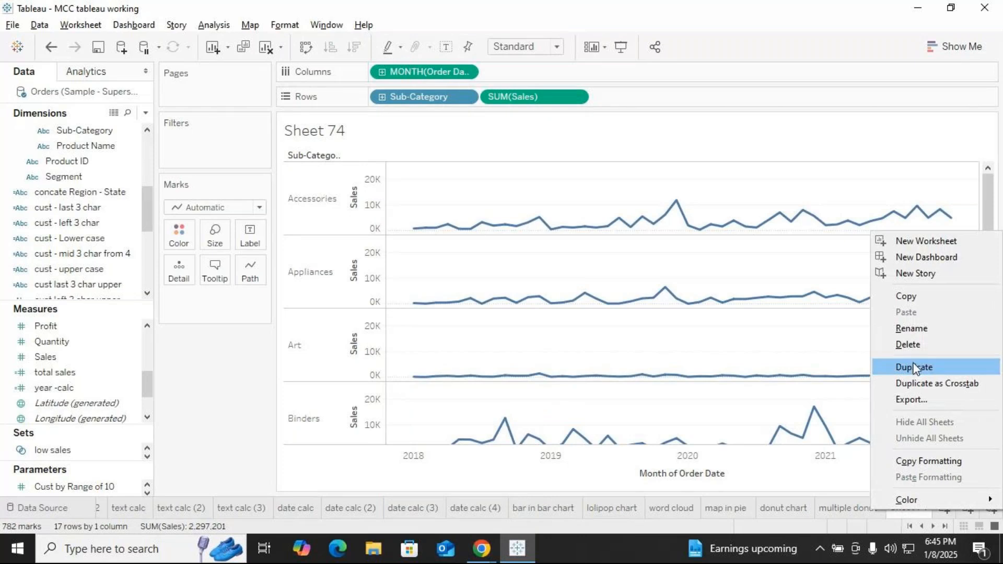
click(912, 329)
text(spar)
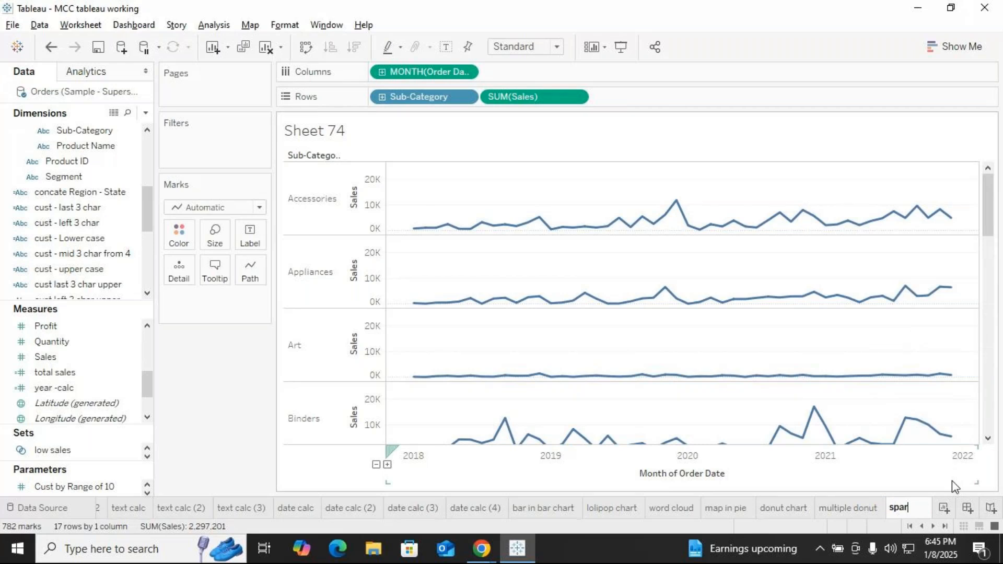
text(kline - Lin)
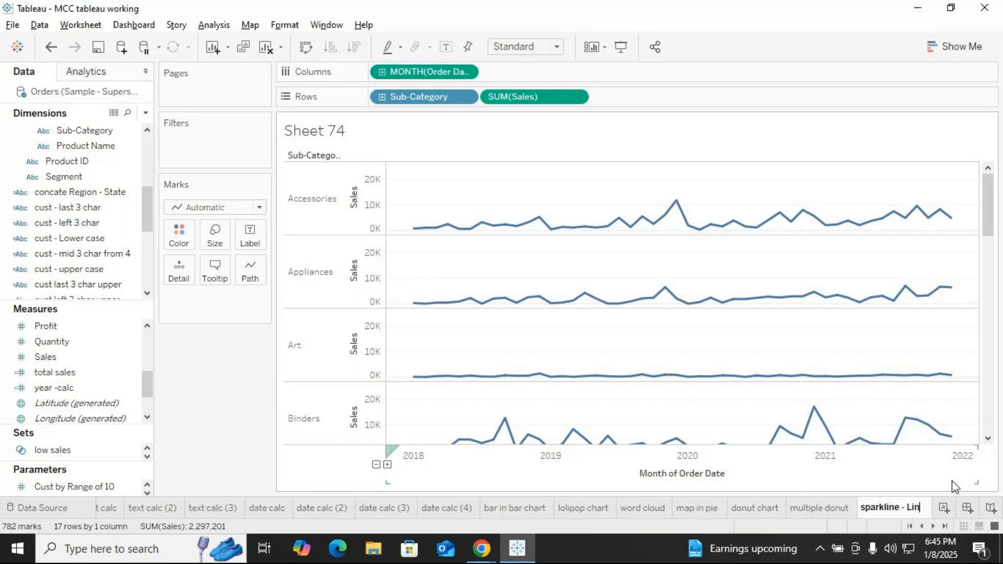
text(e)
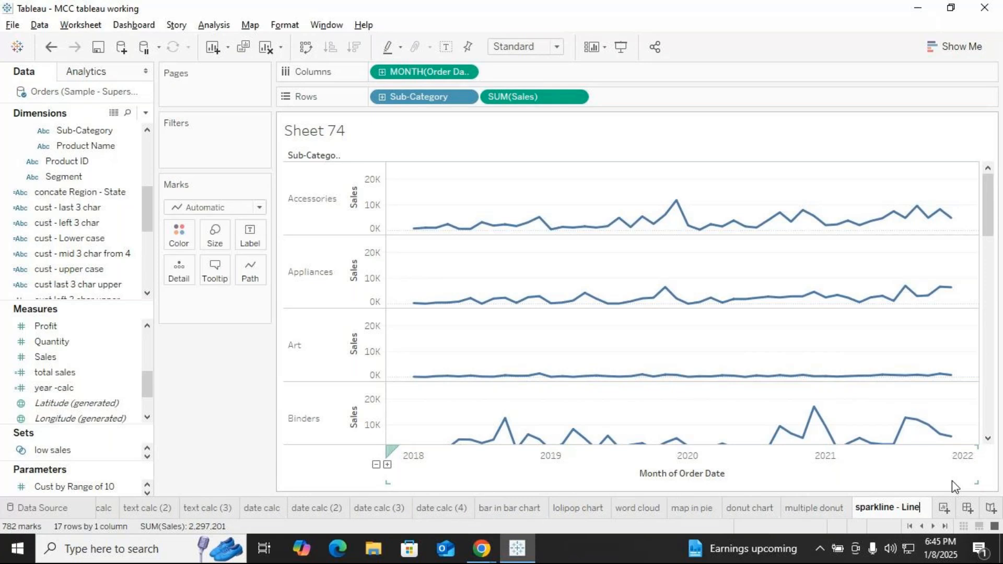
key(Return)
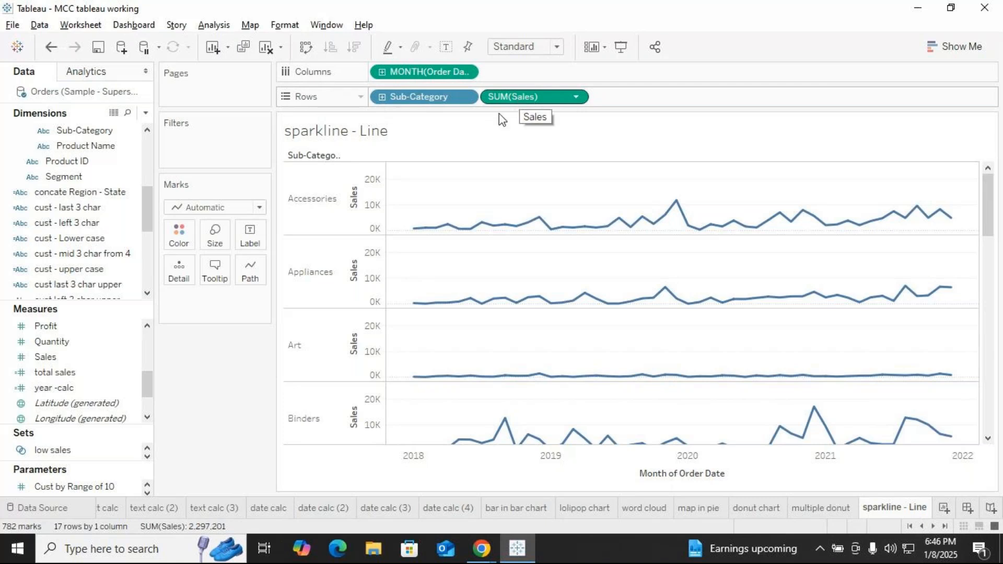
Replace Sales with Profit on Rows and review the lines of all sub-categories.
scroll(60, 376, up, 5)
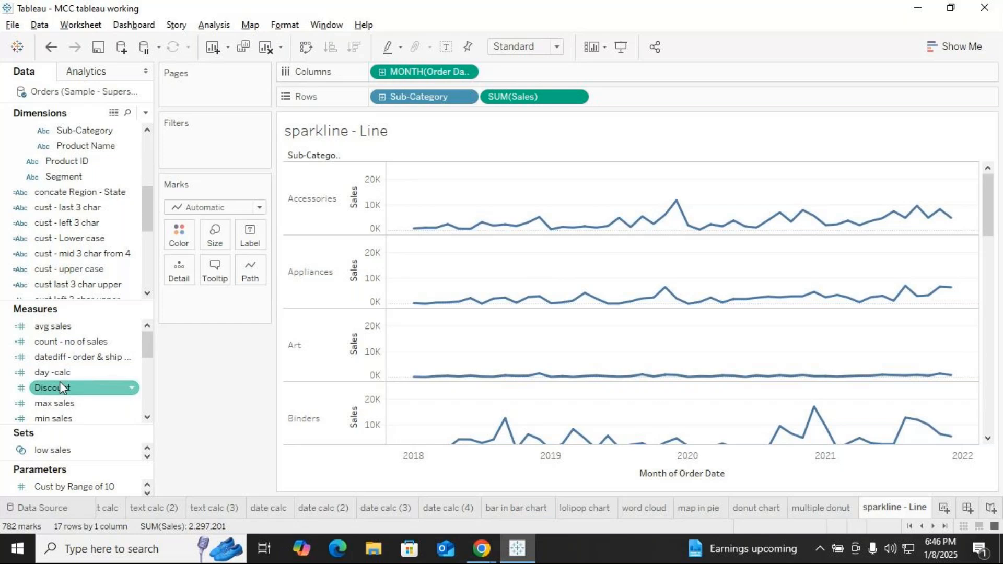
scroll(62, 387, down, 1)
drag(47, 418, 627, 96)
drag(545, 104, 218, 444)
scroll(625, 276, down, 5)
scroll(627, 292, down, 10)
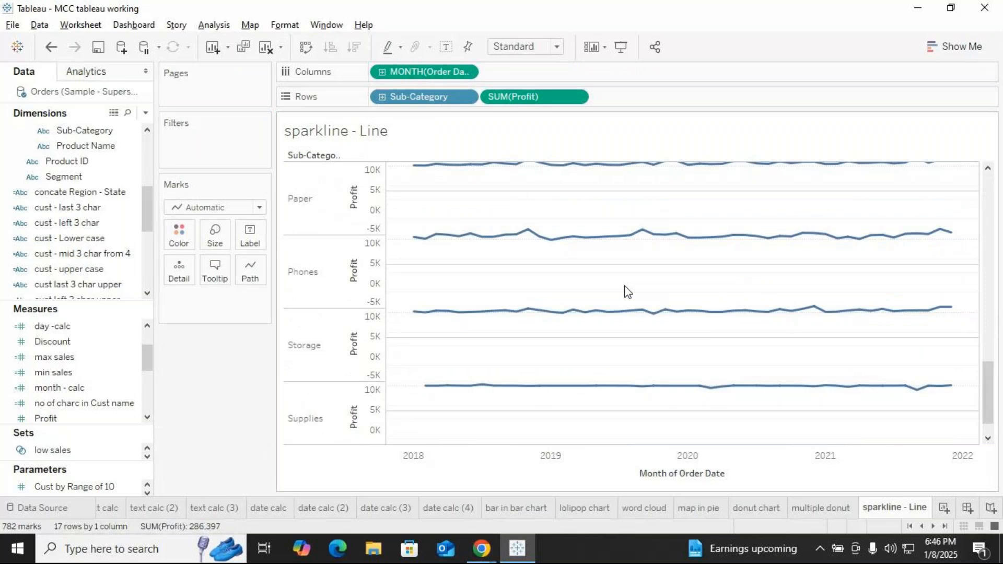
scroll(627, 291, down, 2)
Duplicate the sparkline - Line worksheet and change the copy's mark type to Bar.
right_click(893, 506)
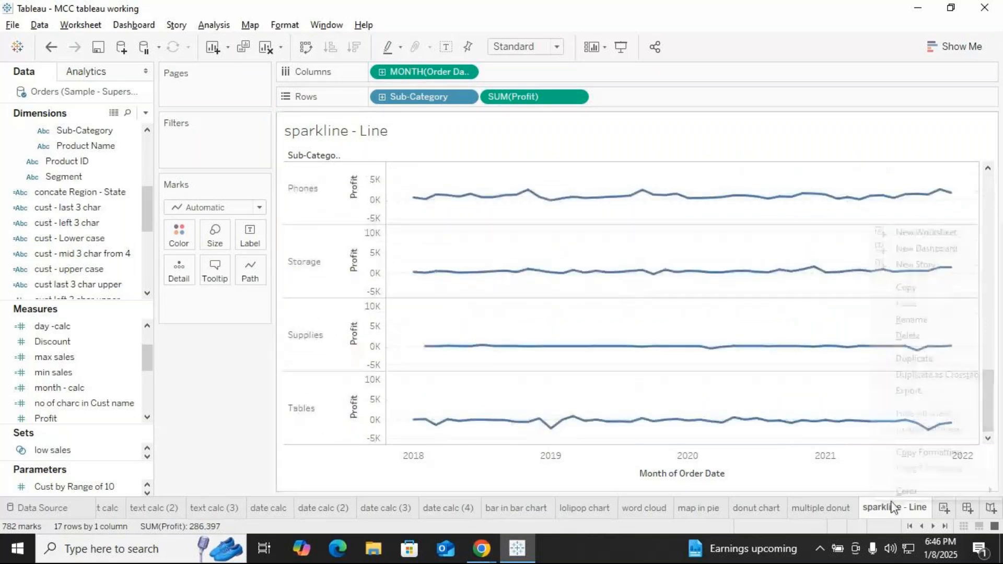
click(917, 353)
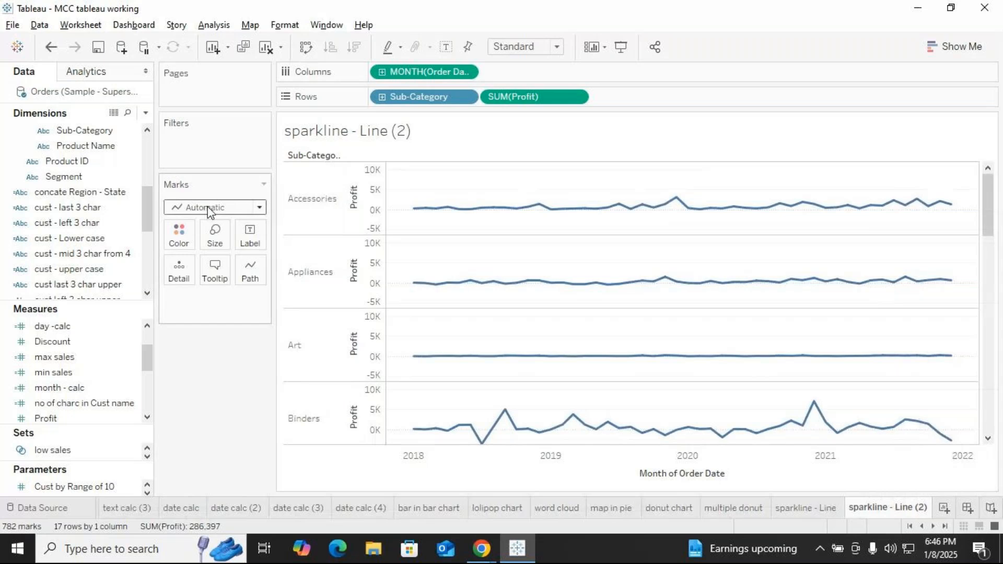
click(259, 208)
click(211, 241)
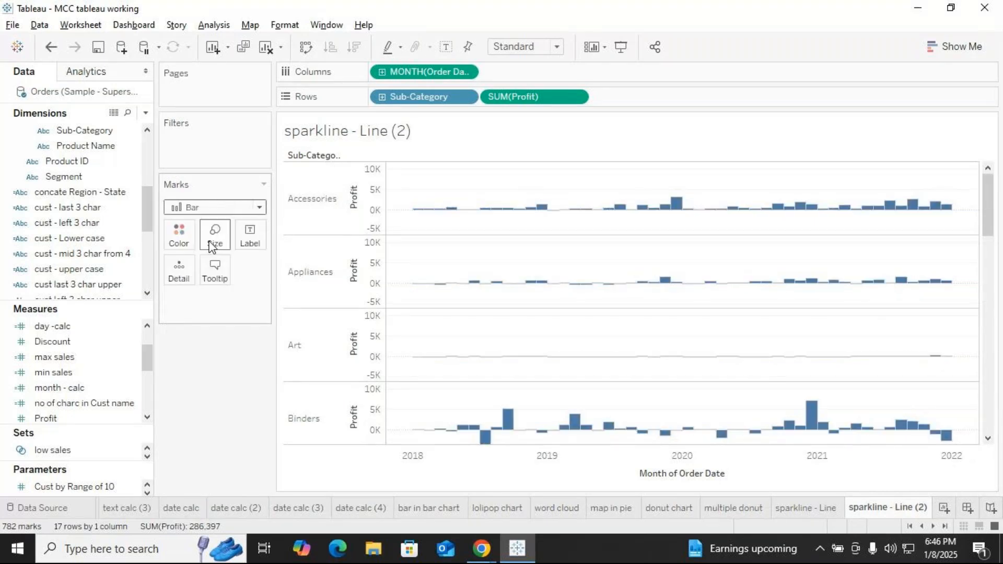
scroll(669, 386, down, 5)
scroll(670, 387, up, 2)
scroll(670, 389, up, 2)
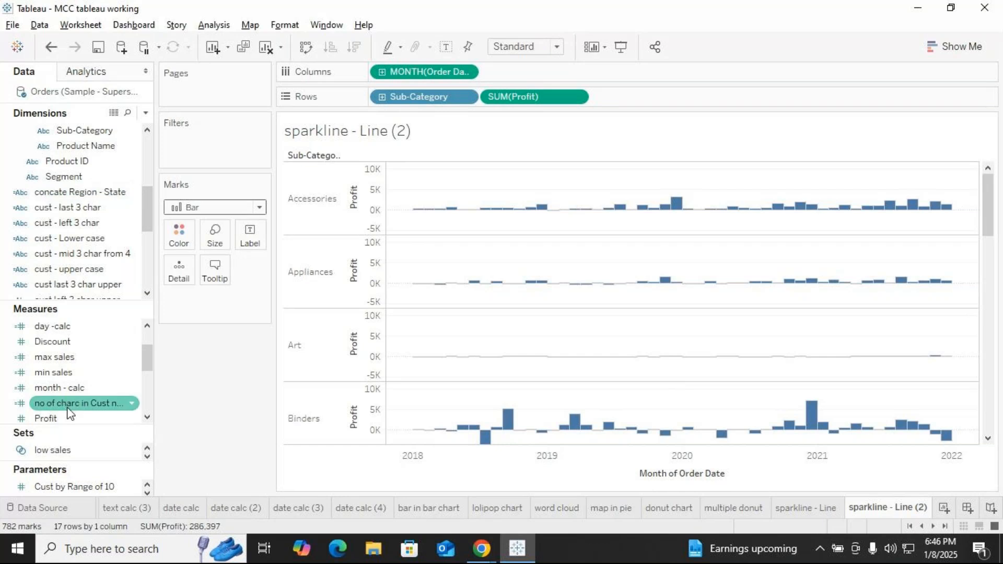
Start a new calculated field and name it "loss".
scroll(73, 377, down, 2)
scroll(73, 374, up, 1)
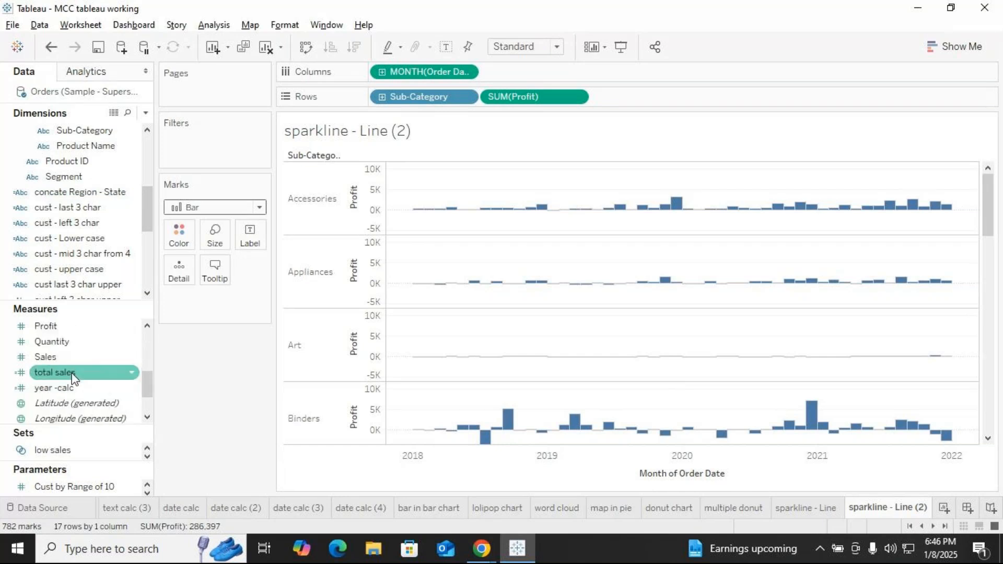
scroll(73, 381, down, 1)
scroll(73, 393, up, 2)
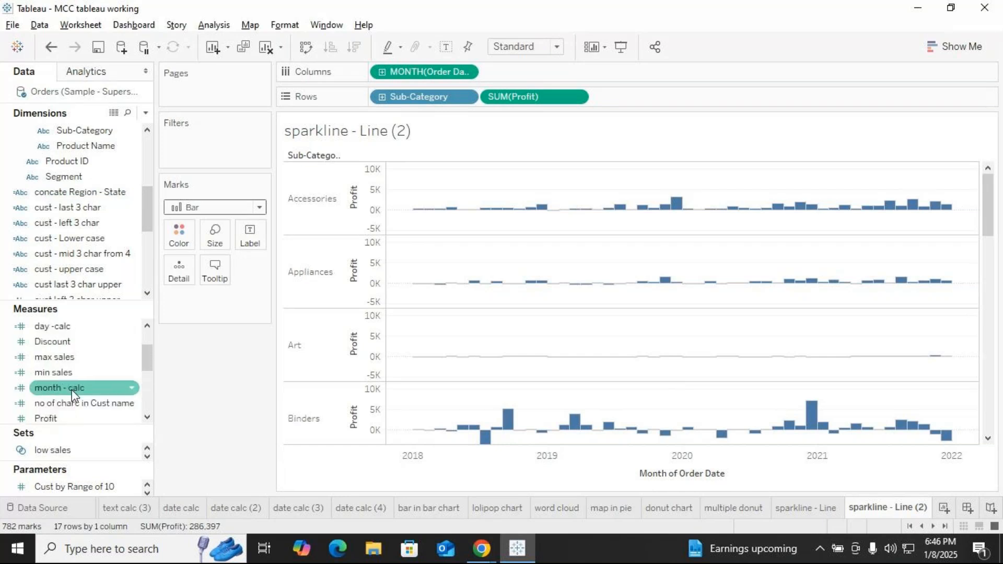
scroll(73, 393, up, 1)
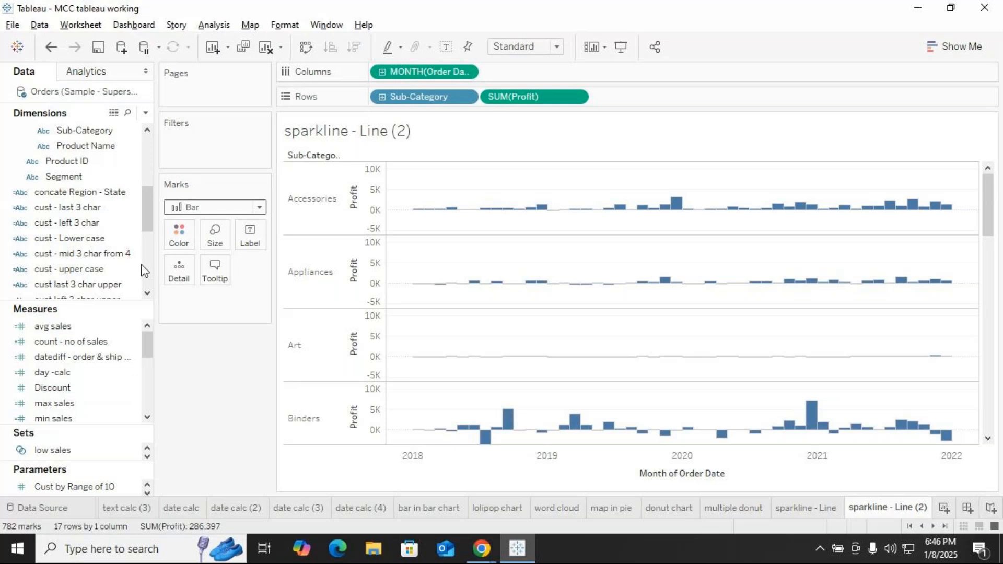
click(146, 114)
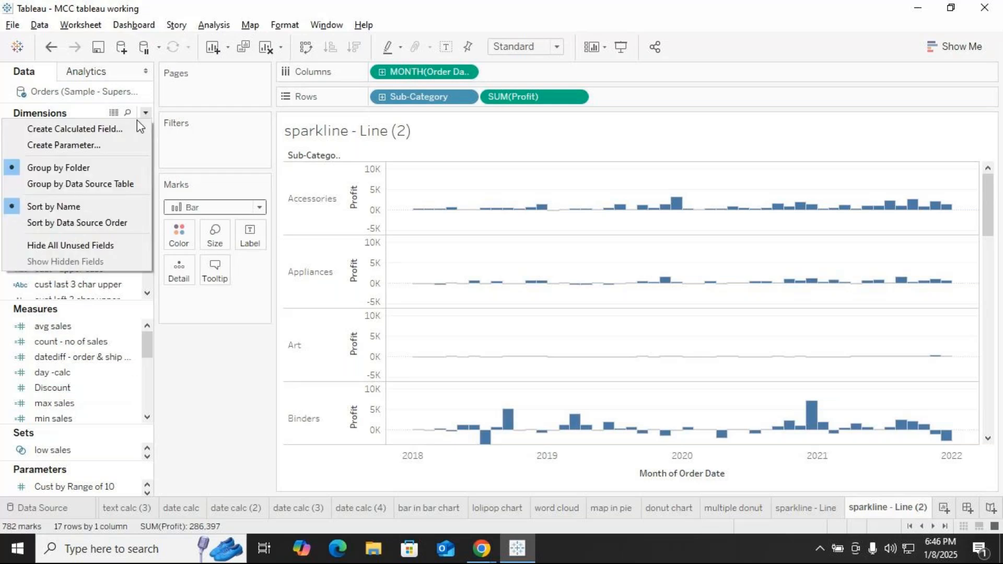
click(73, 128)
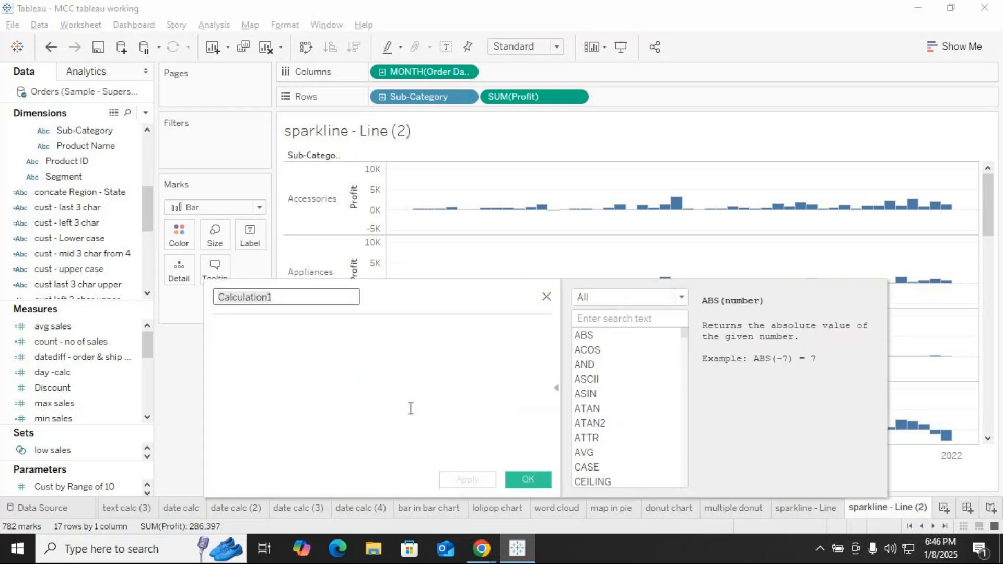
text(loss)
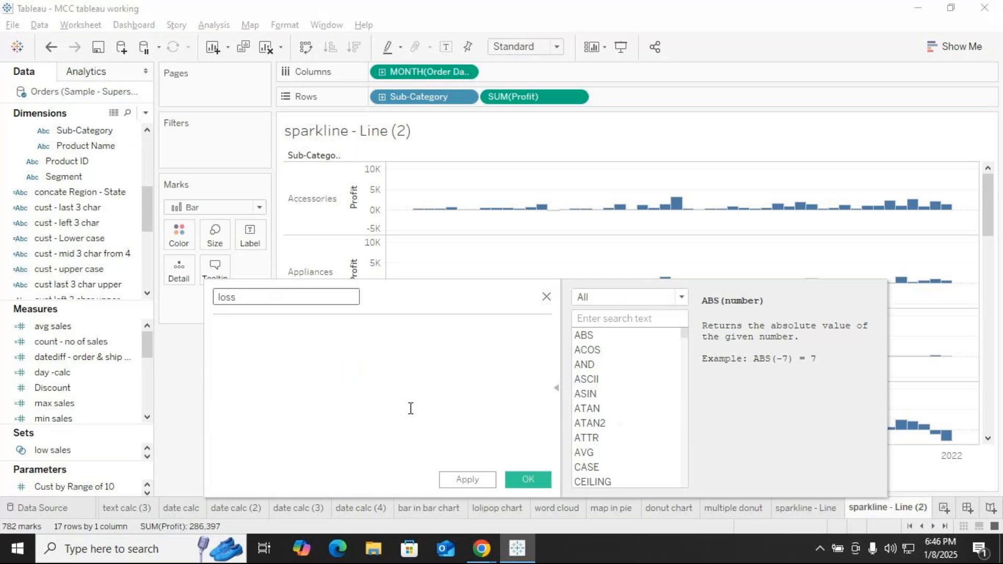
Enter the formula [Profit]<0 for the loss field and save the calculation.
click(359, 343)
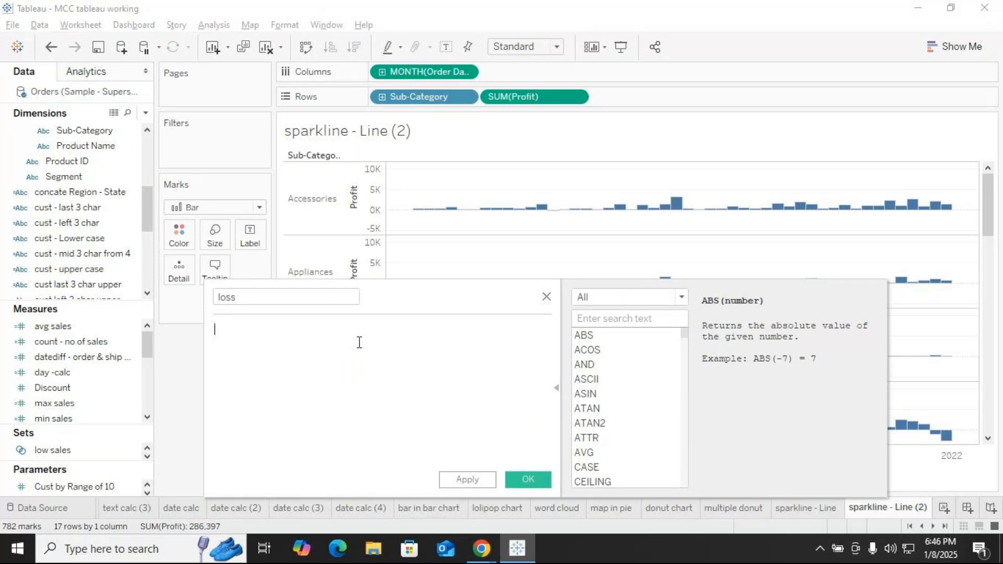
text(pro)
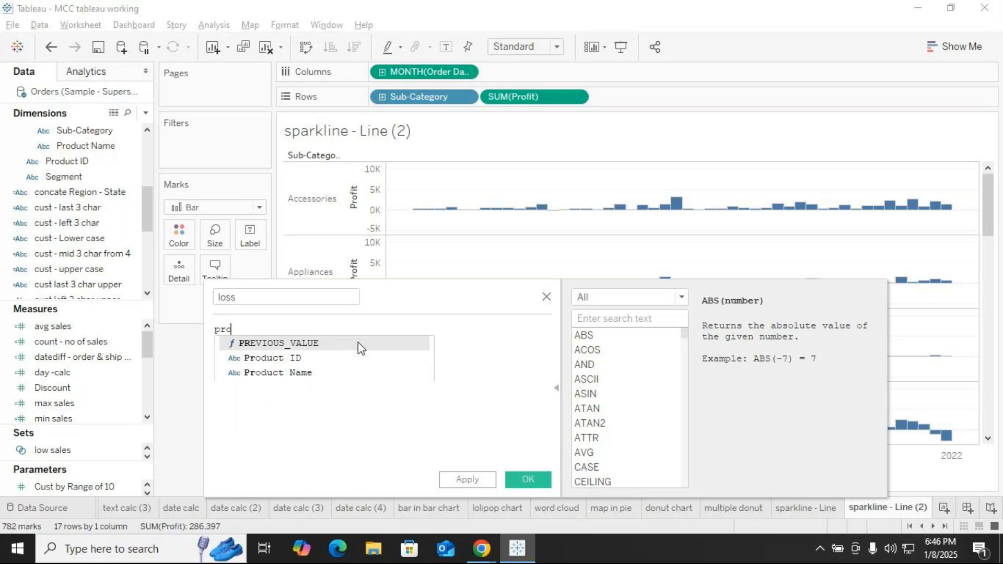
key(Down)
key(Down)
key(Return)
text(<0)
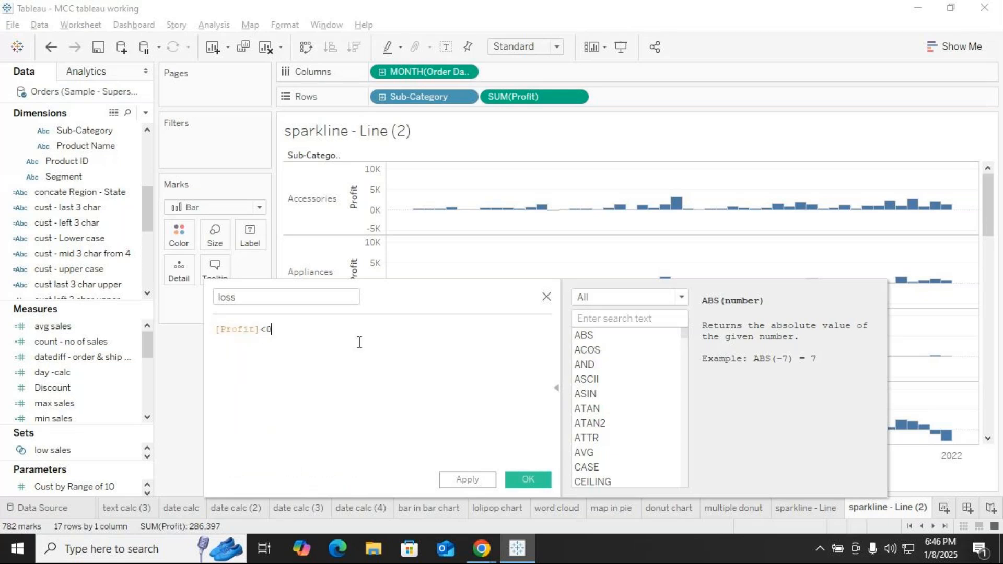
drag(415, 297, 424, 223)
click(533, 407)
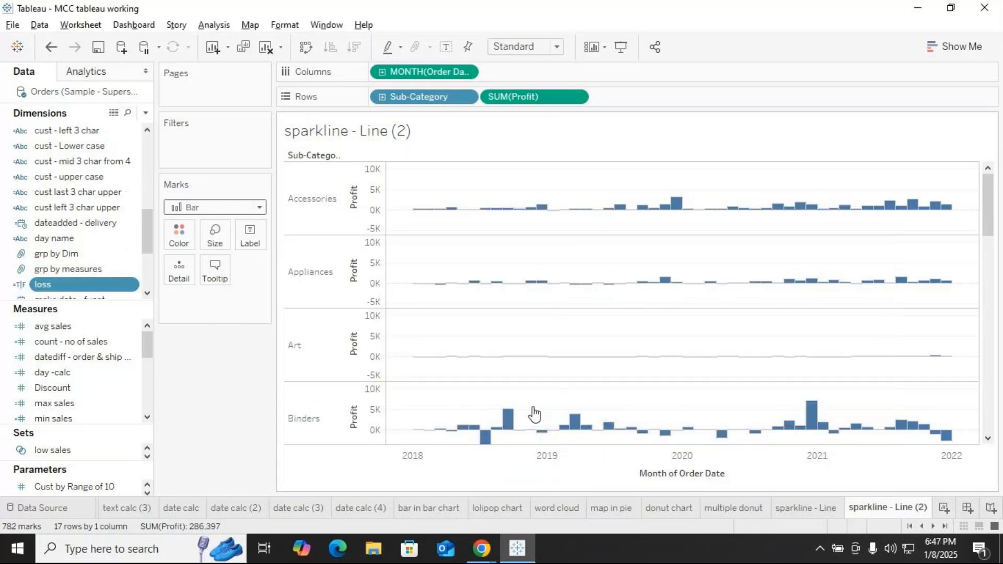
Color the profit bars by the loss field and review the sub-categories.
drag(61, 289, 181, 233)
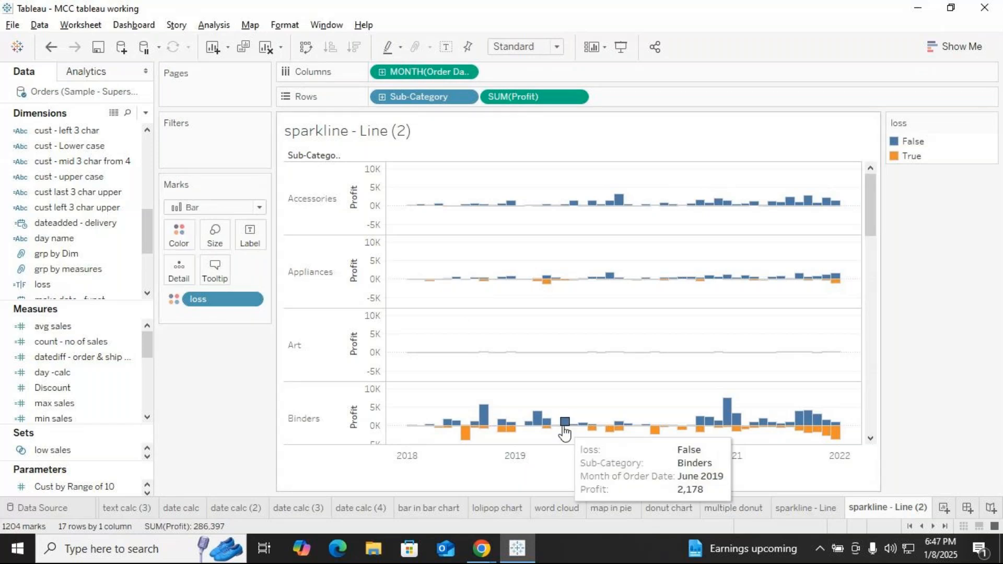
scroll(532, 306, down, 5)
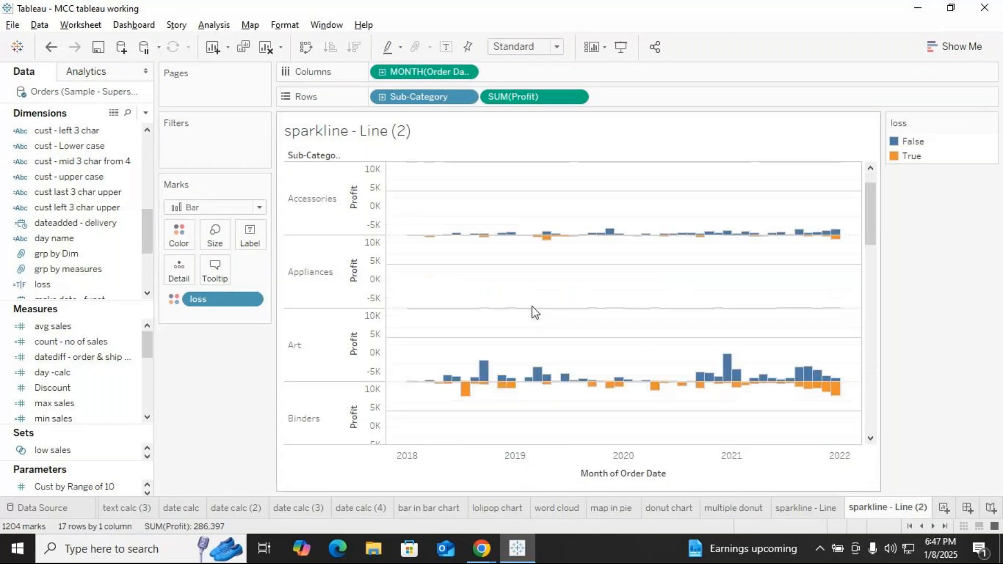
scroll(538, 318, down, 2)
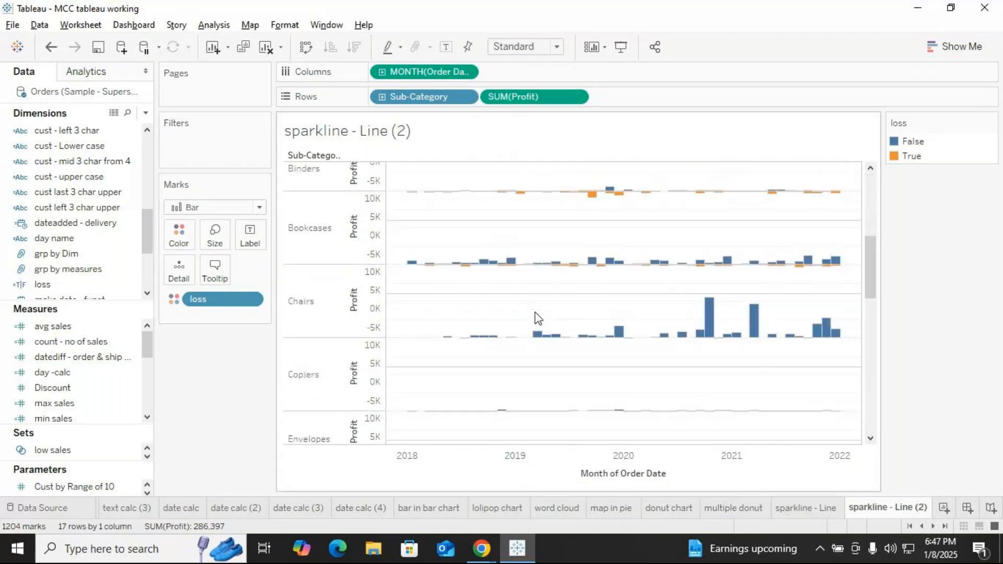
Set the loss legend colors to green for False and red for True.
click(990, 124)
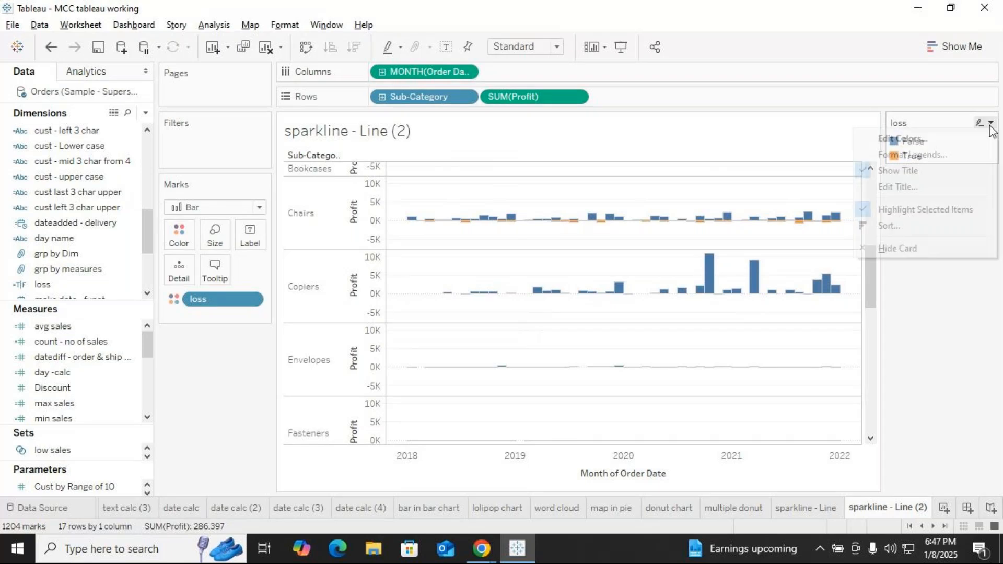
click(893, 140)
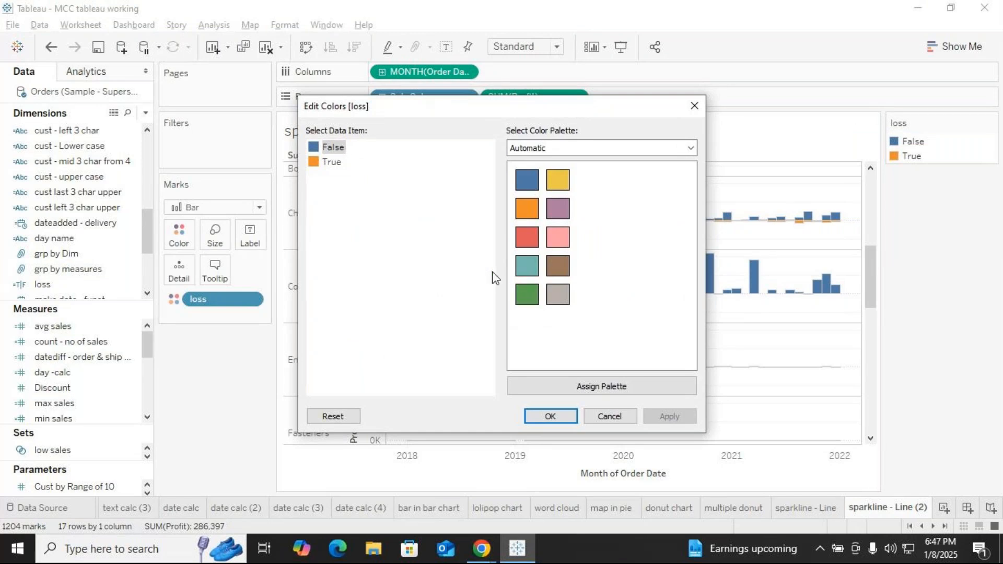
click(528, 293)
click(341, 162)
click(525, 236)
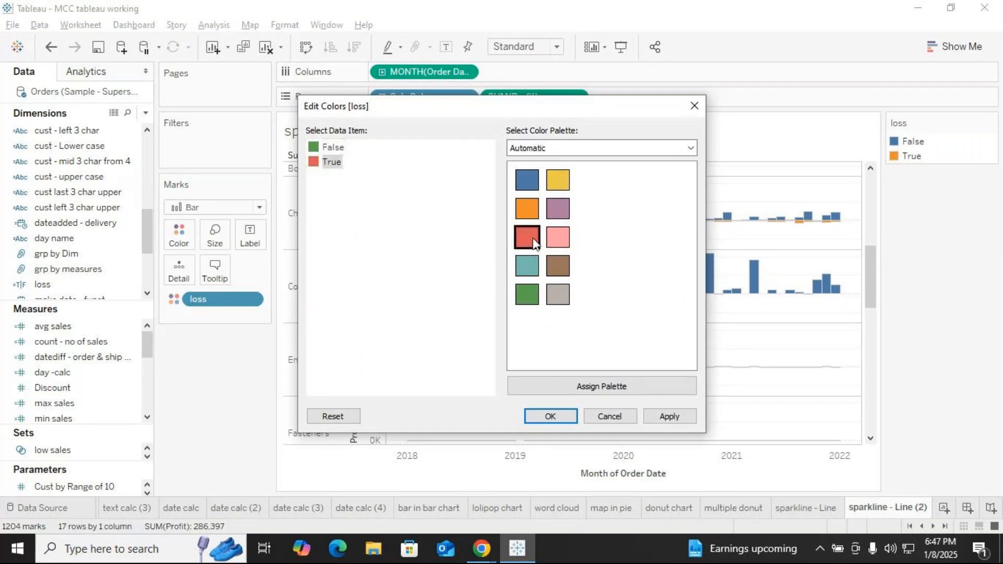
click(555, 418)
scroll(425, 331, down, 5)
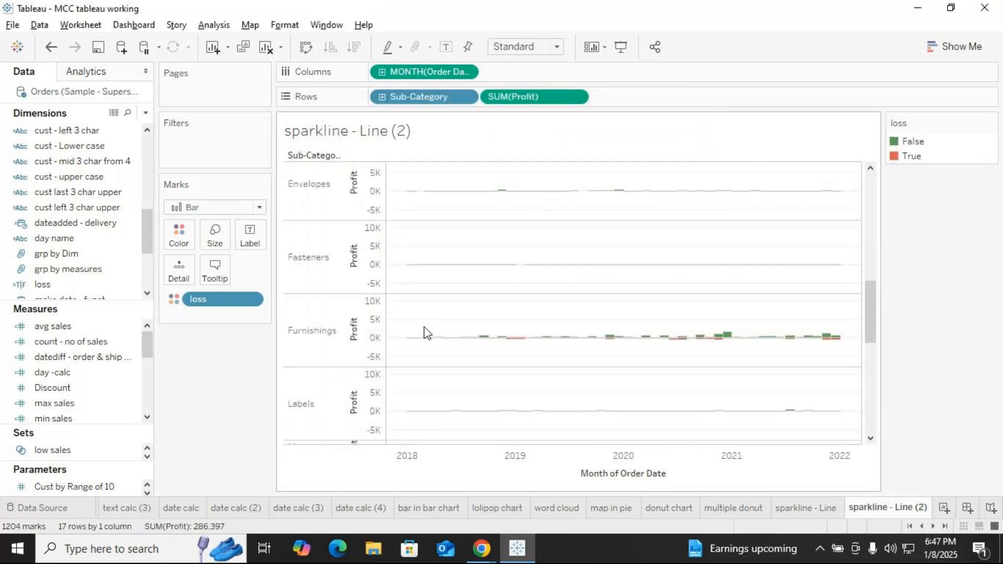
Switch the bar size from Fixed to Manual, narrow the bars to leave gaps between months, and review the sub-categories.
click(218, 240)
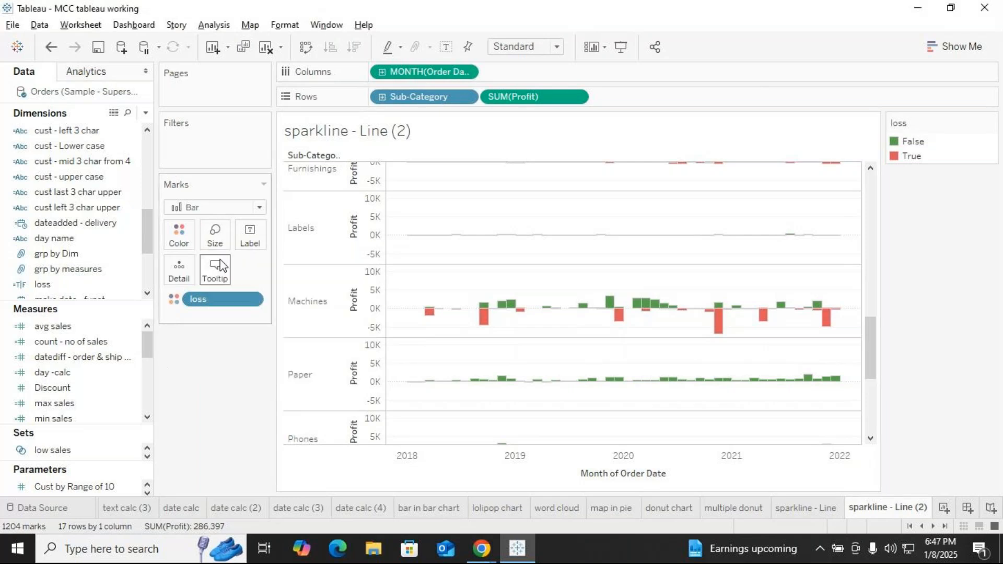
click(222, 242)
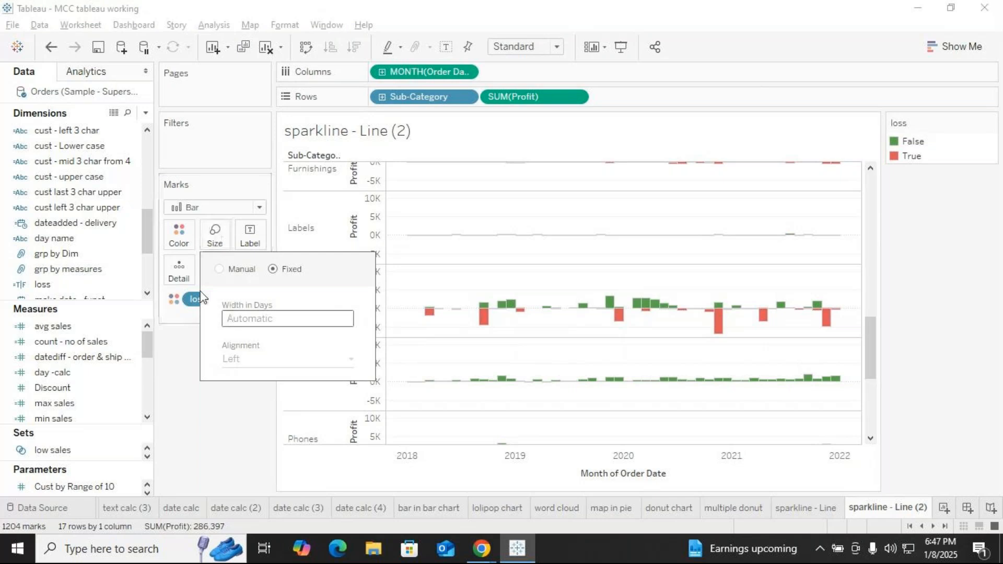
click(225, 235)
click(220, 270)
click(268, 336)
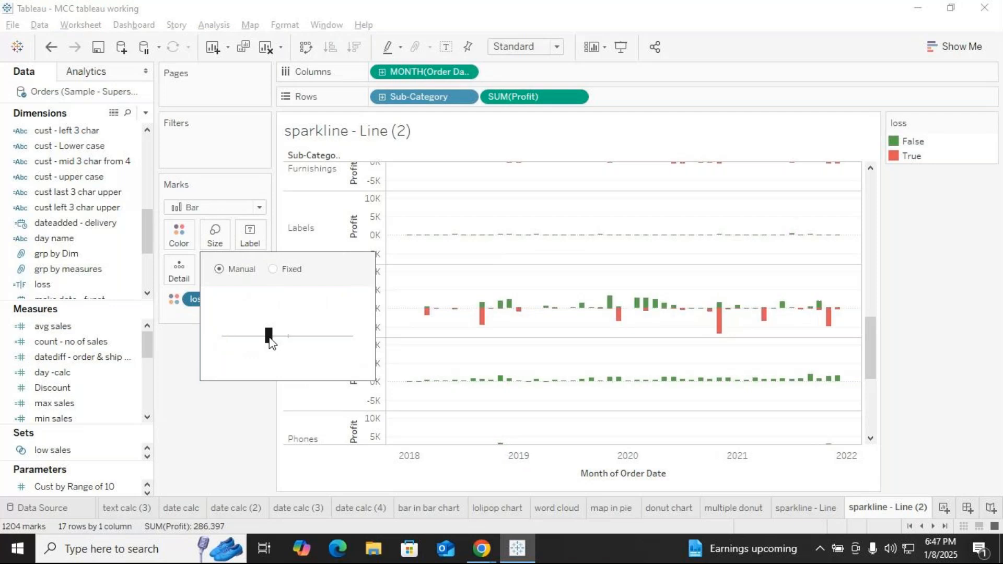
drag(272, 335, 320, 336)
click(277, 337)
click(472, 313)
scroll(474, 313, up, 5)
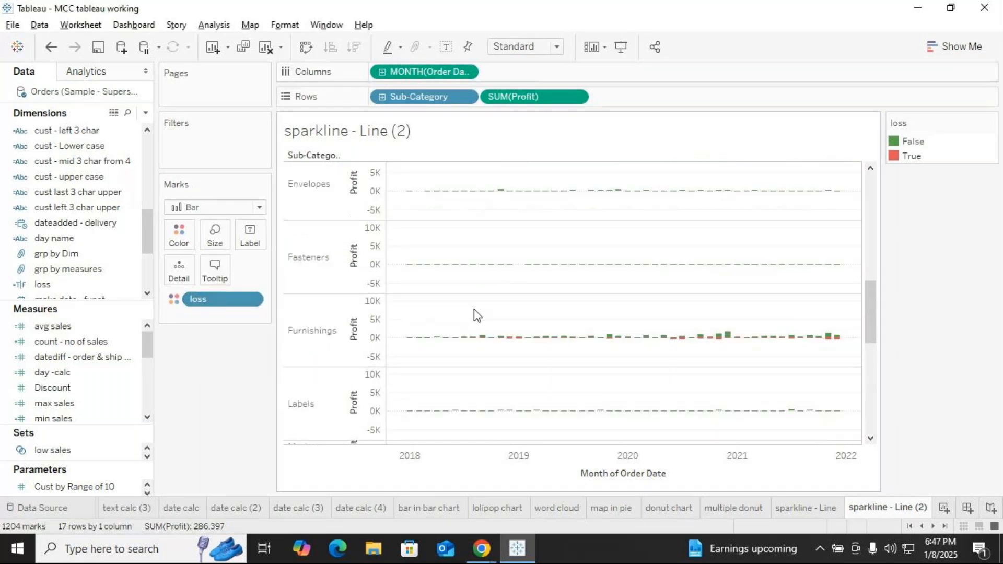
scroll(475, 310, up, 3)
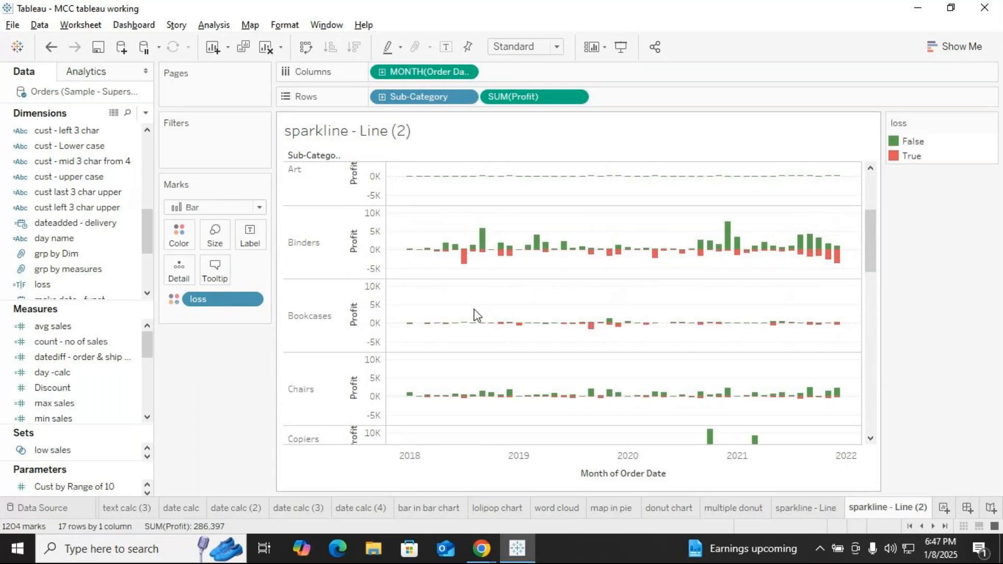
scroll(475, 308, up, 2)
scroll(474, 309, down, 4)
scroll(475, 314, down, 10)
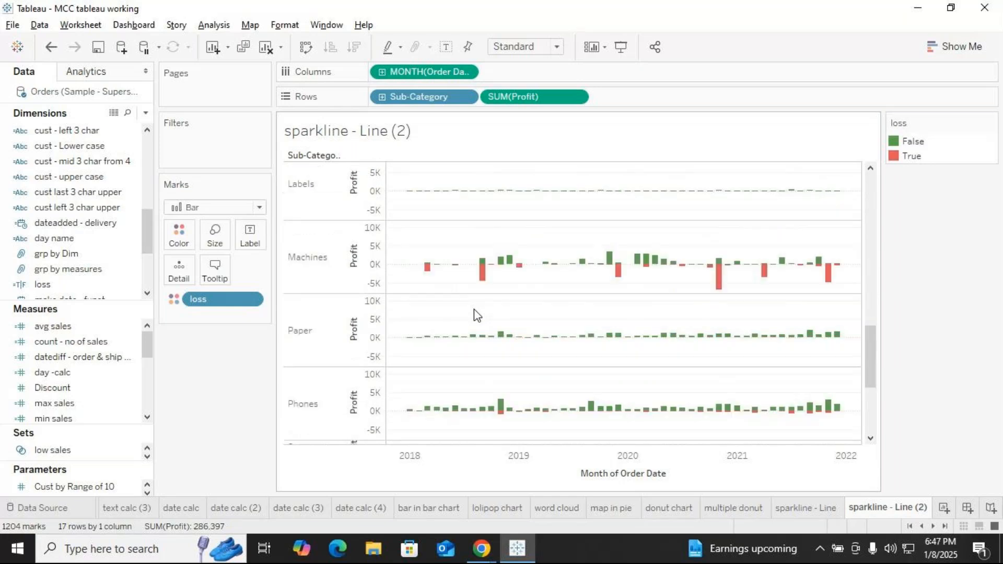
Rename the bar worksheet as "sparkline - column/win-loss".
right_click(894, 509)
click(912, 328)
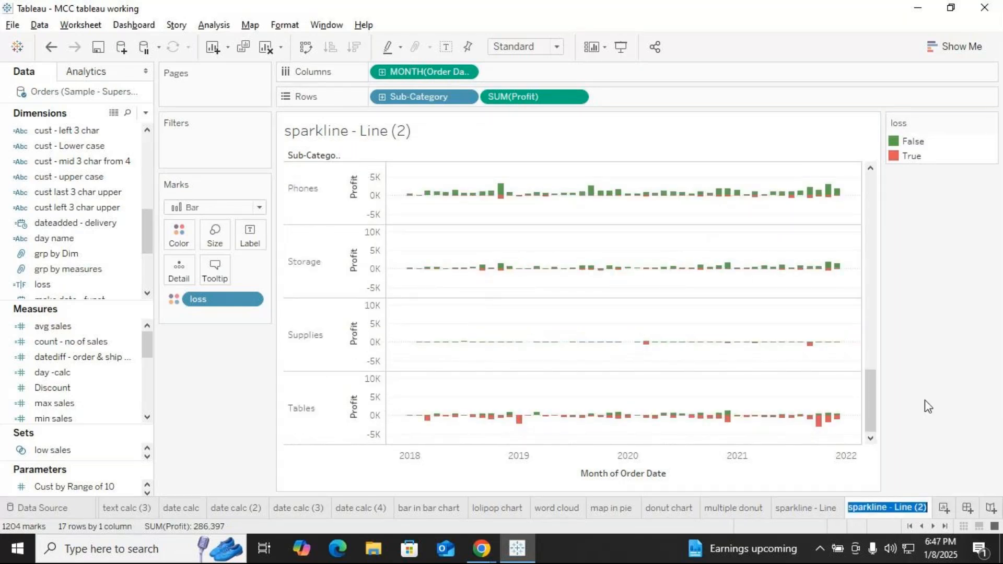
key(Return)
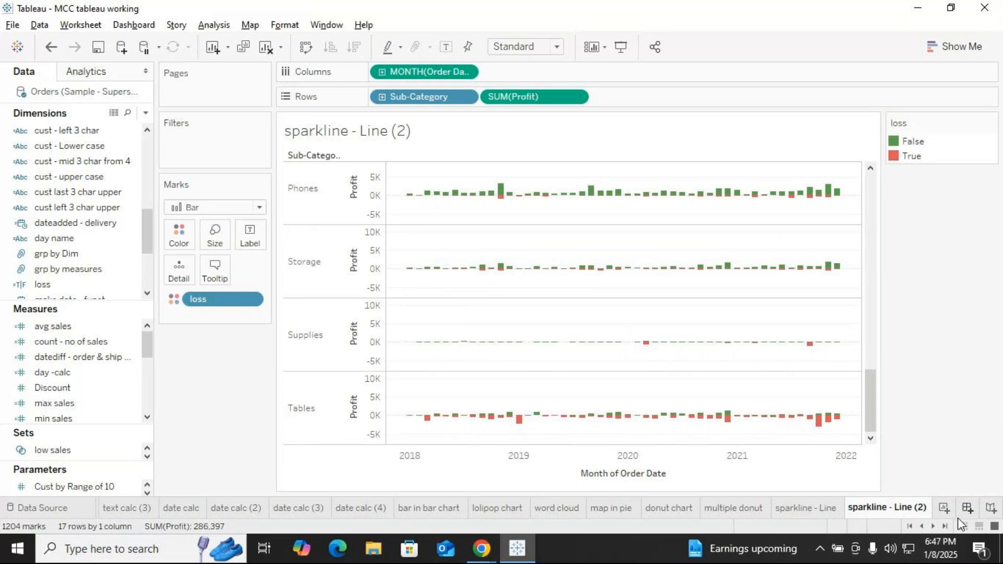
key(BackSpace)
key(BackSpace)
key(BackSpace)
key(BackSpace)
key(BackSpace)
key(BackSpace)
key(BackSpace)
key(BackSpace)
text(colun)
key(BackSpace)
key(BackSpace)
text(oum)
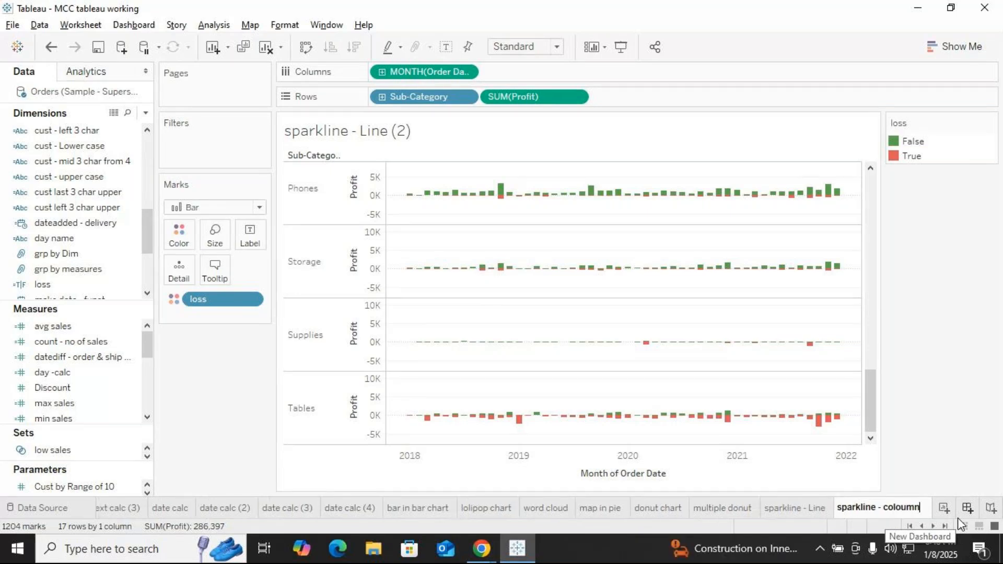
key(BackSpace)
key(BackSpace)
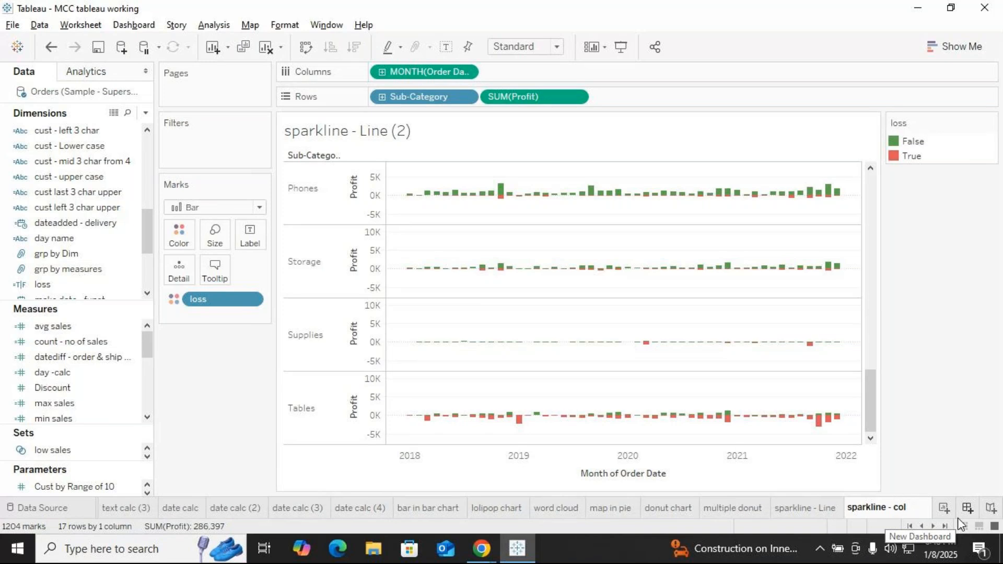
text(umn)
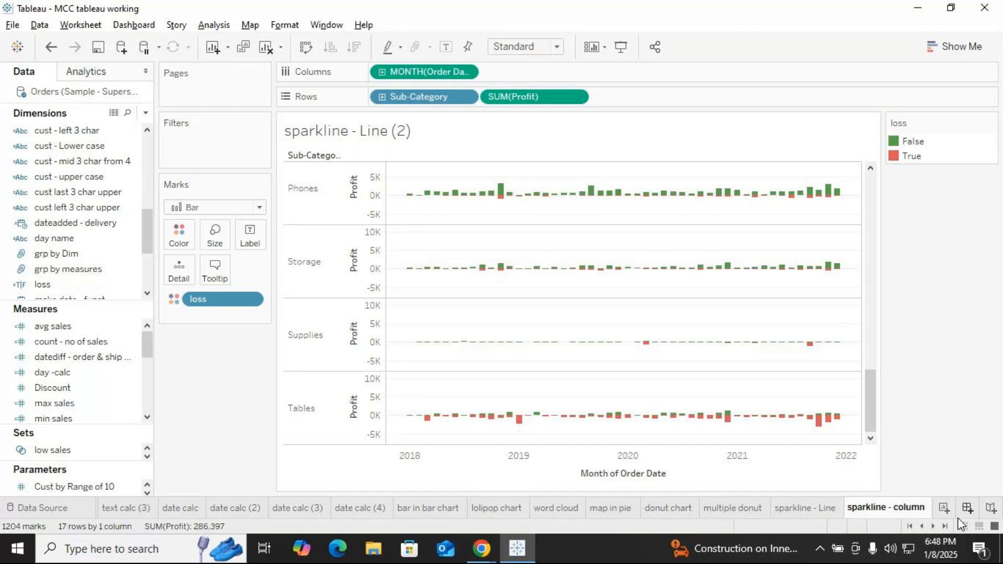
text(/)
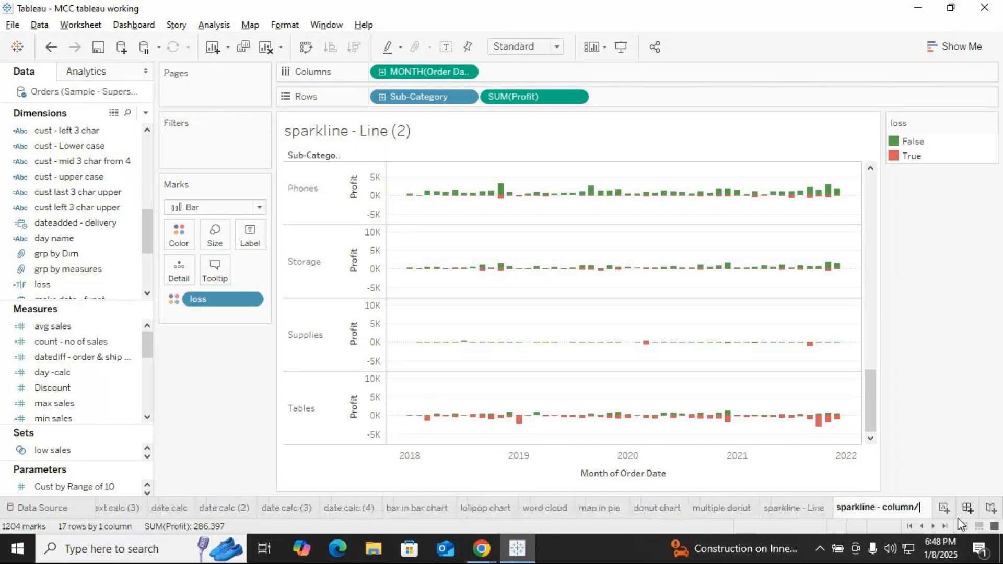
text(win)
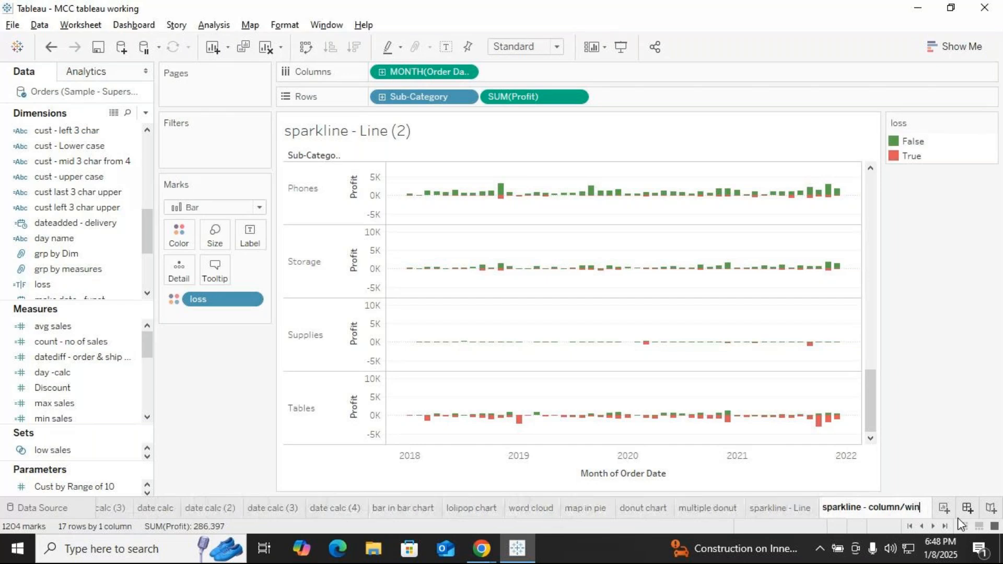
text(-loss)
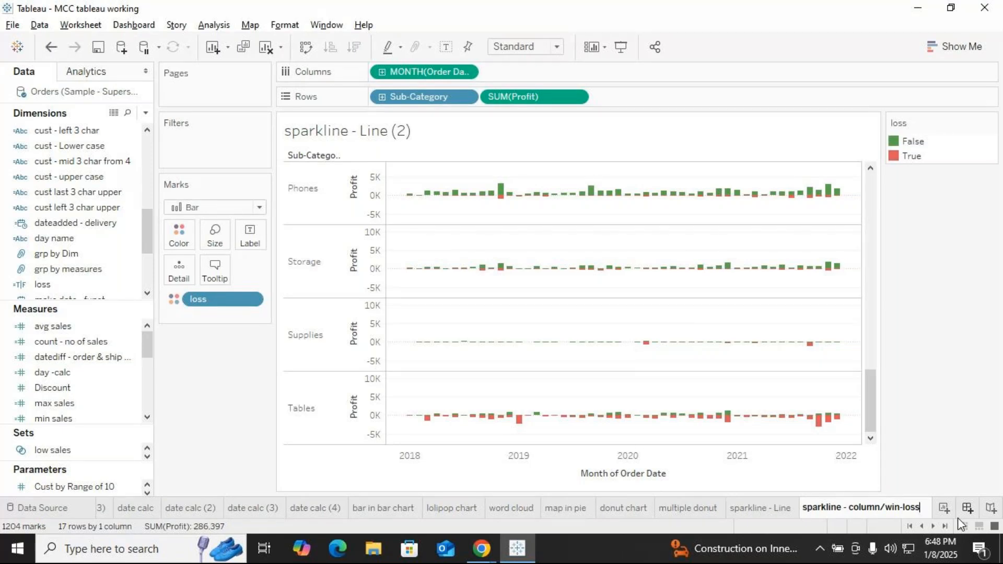
key(Return)
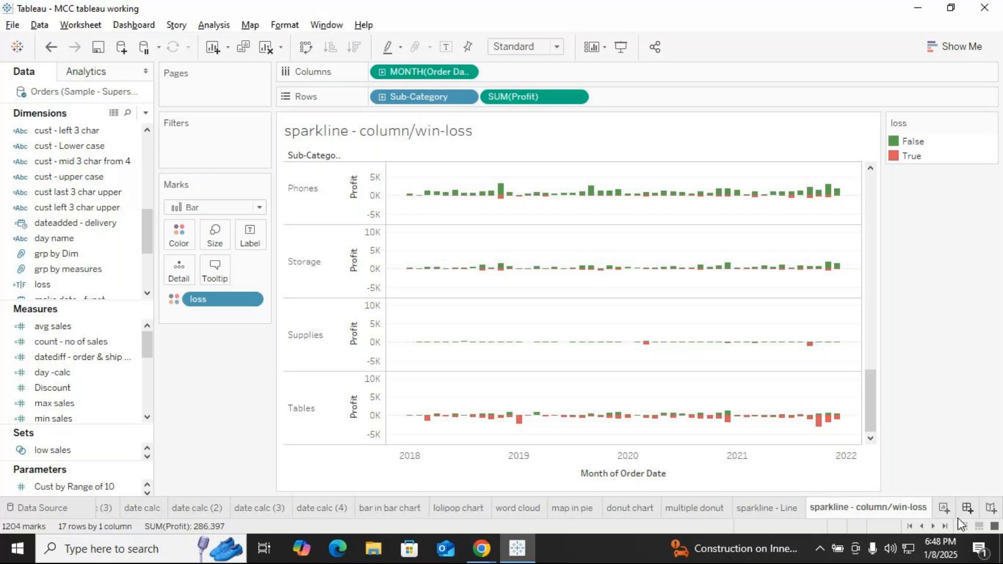
Duplicate the sparkline - Line worksheet, change the copy's mark type to Area, and review the sub-categories.
click(770, 509)
right_click(771, 510)
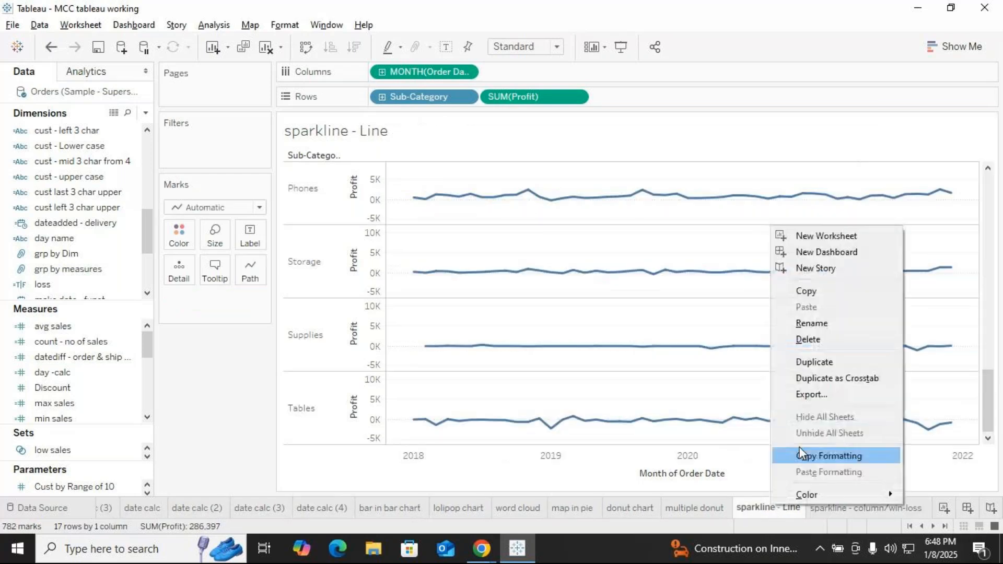
click(814, 362)
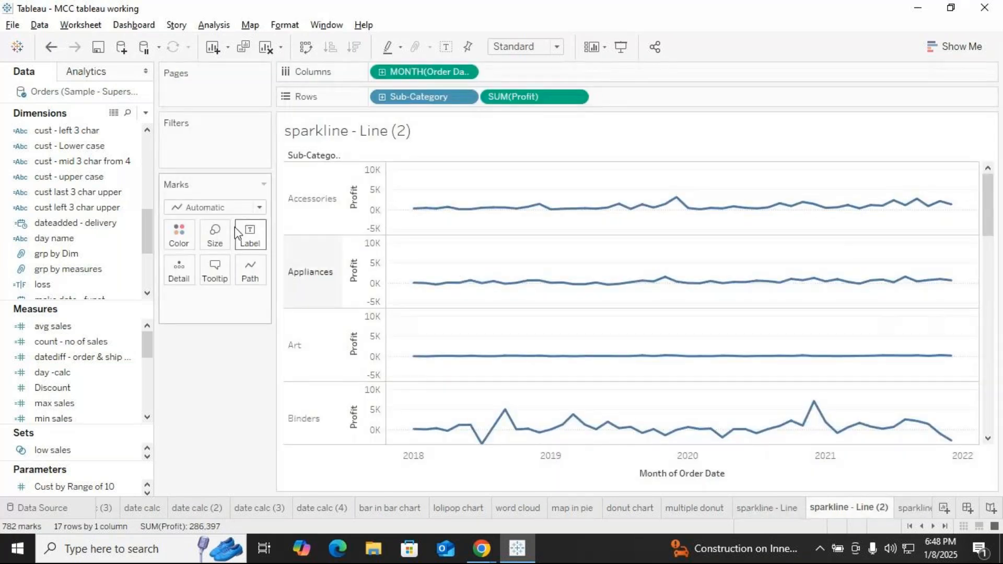
click(253, 207)
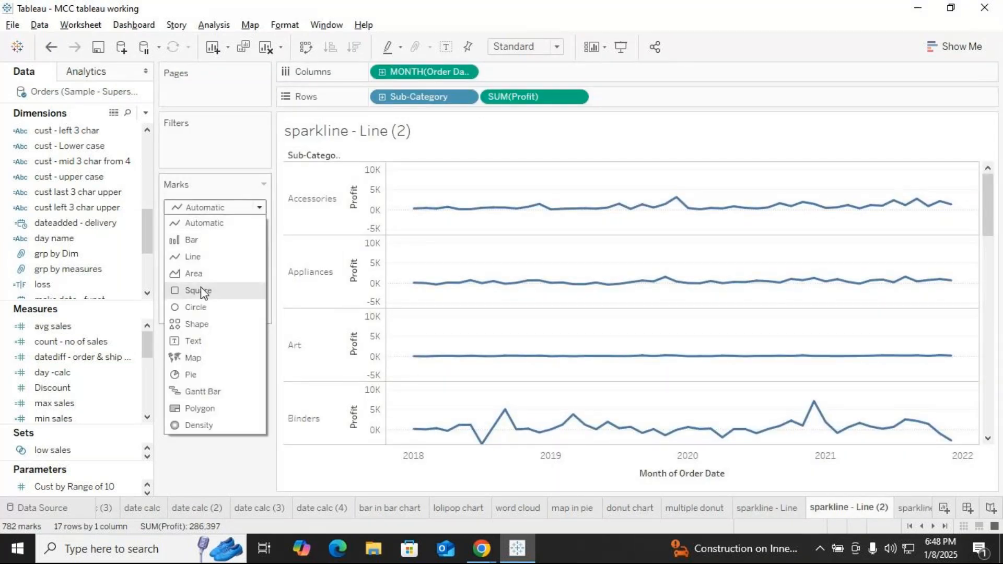
click(199, 273)
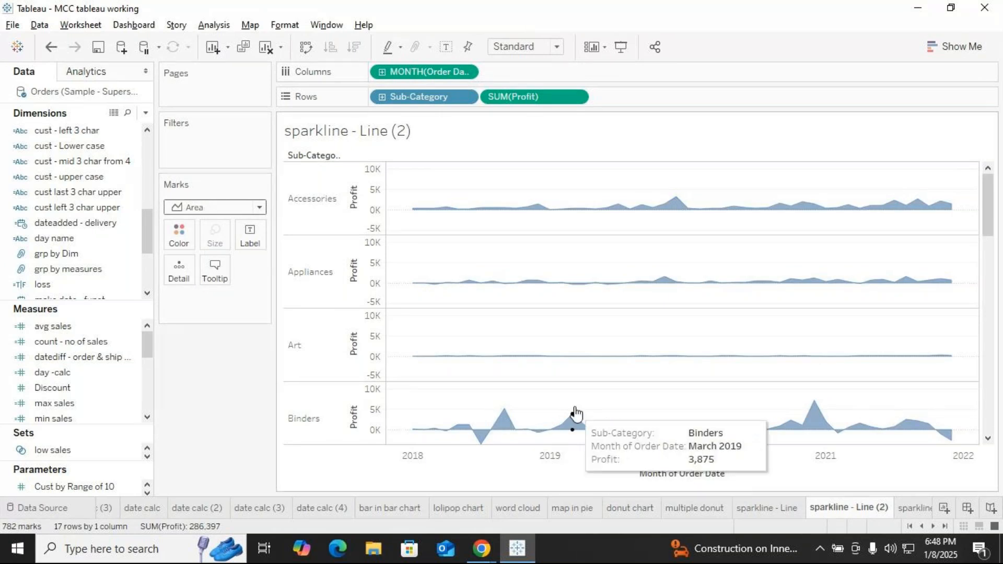
scroll(576, 408, down, 2)
scroll(578, 417, down, 10)
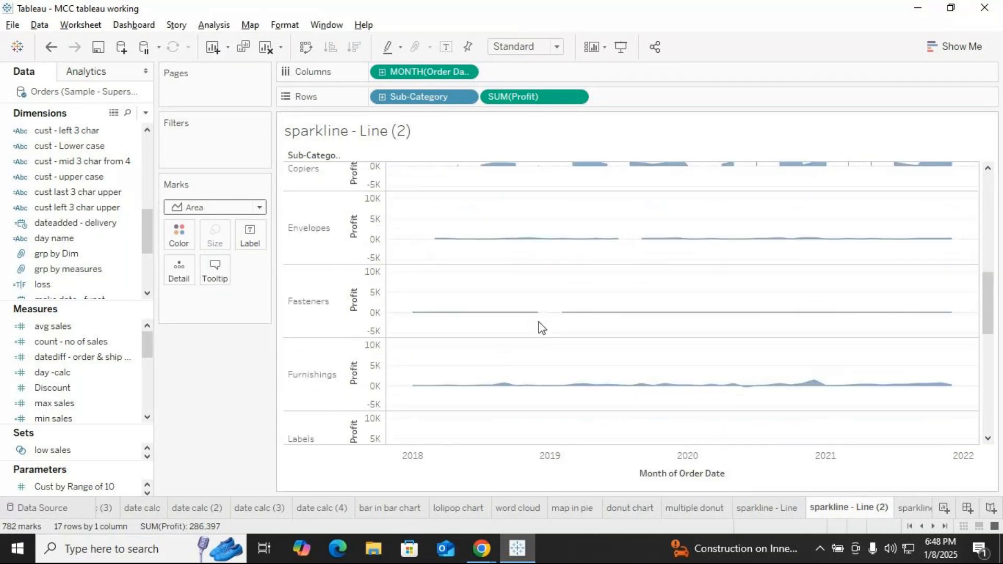
scroll(541, 328, down, 4)
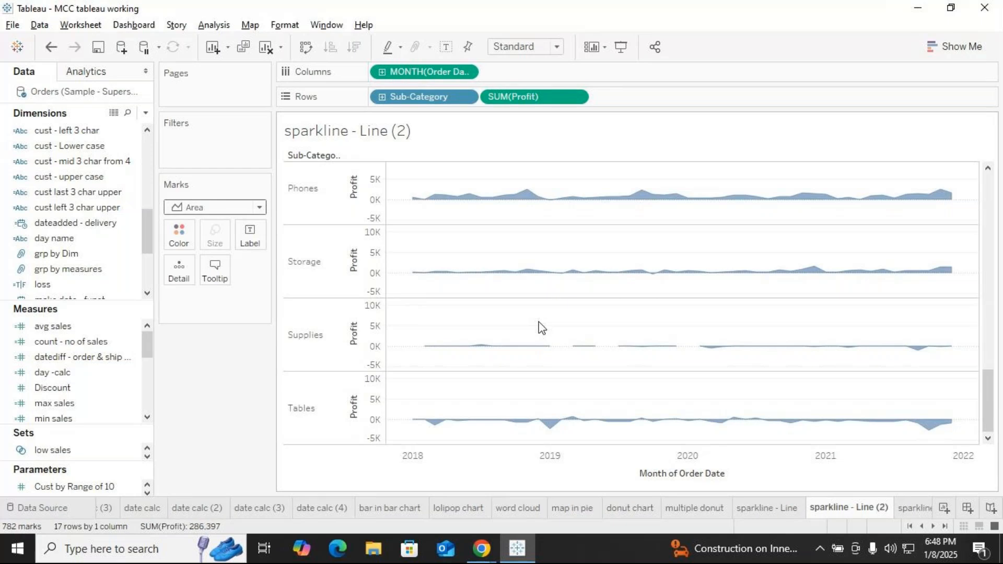
Rename the area chart worksheet as "sparkline - area".
right_click(861, 509)
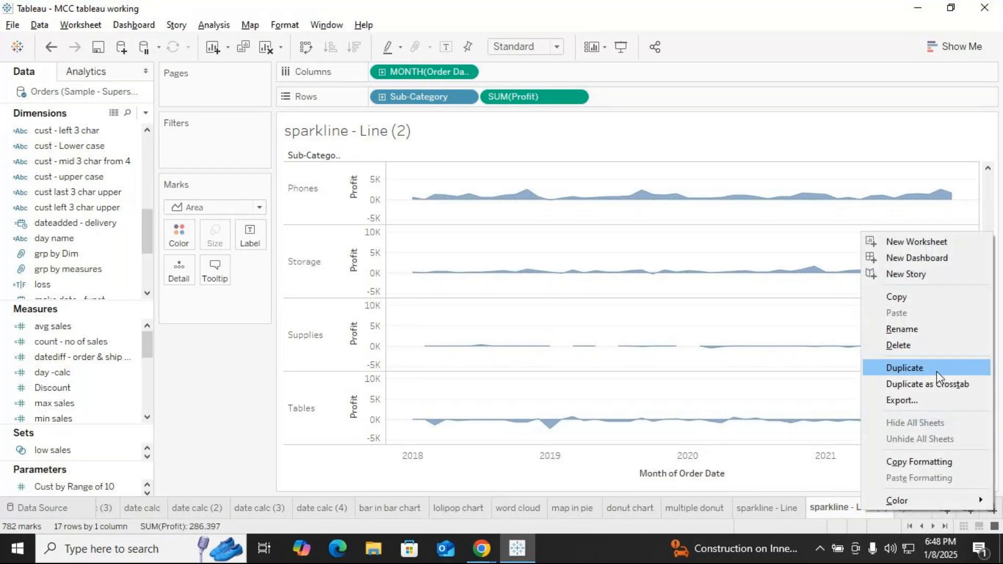
click(896, 329)
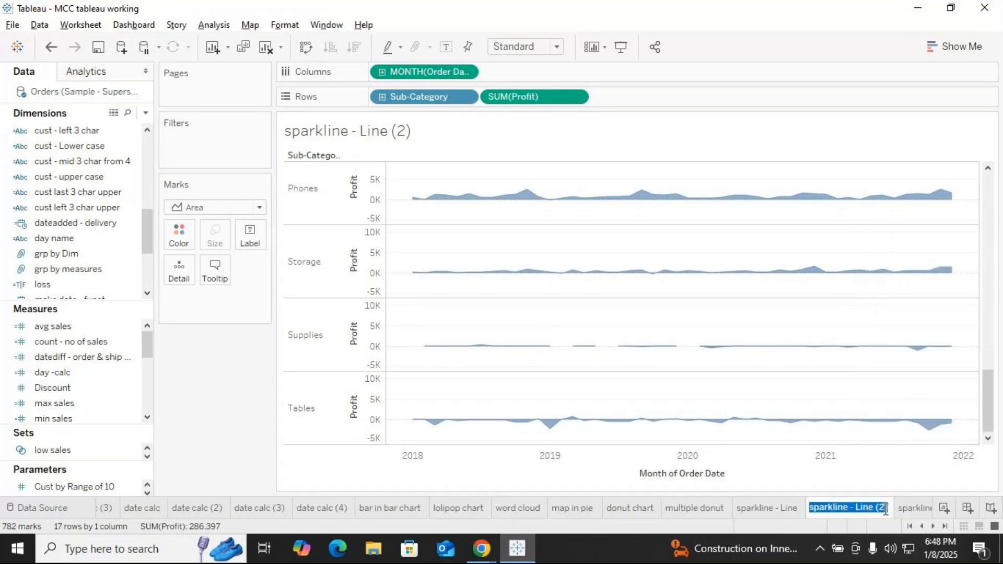
key(Return)
key(BackSpace)
key(BackSpace)
key(BackSpace)
key(BackSpace)
key(BackSpace)
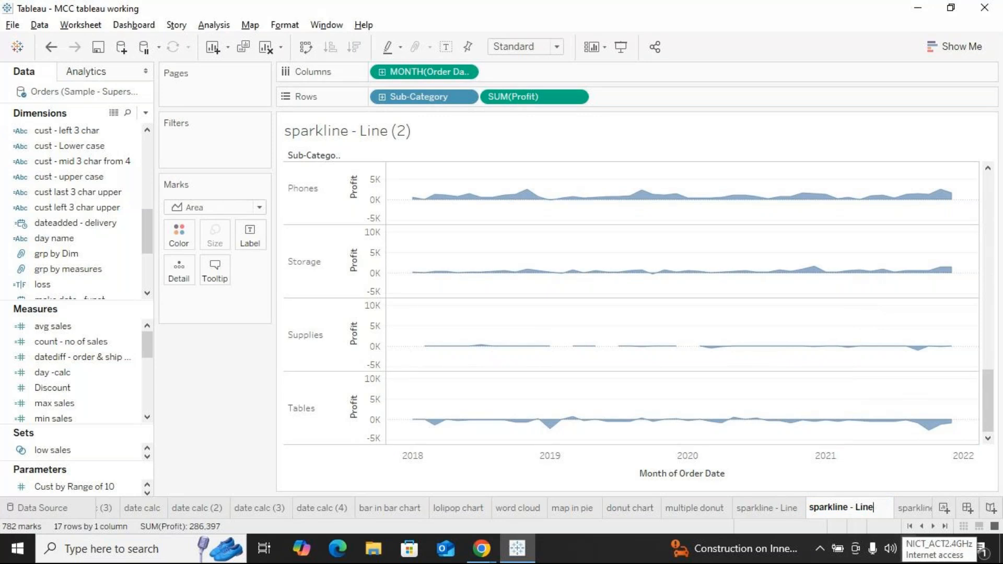
key(BackSpace)
key(BackSpace)
key(BackSpace)
text(area)
key(Return)
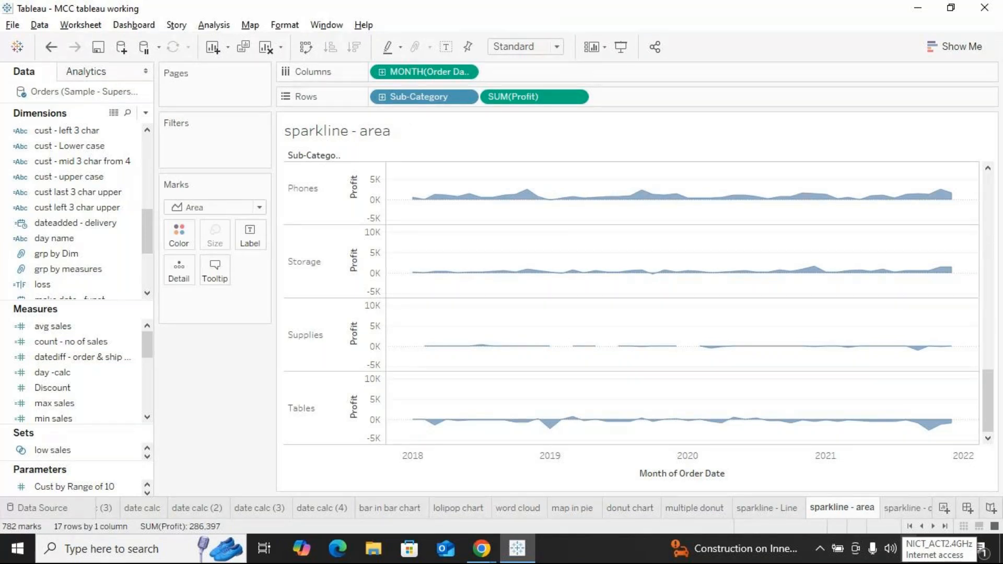
Compare the line, area and column/win-loss sparkline worksheets, ending on the column/win-loss one.
click(943, 527)
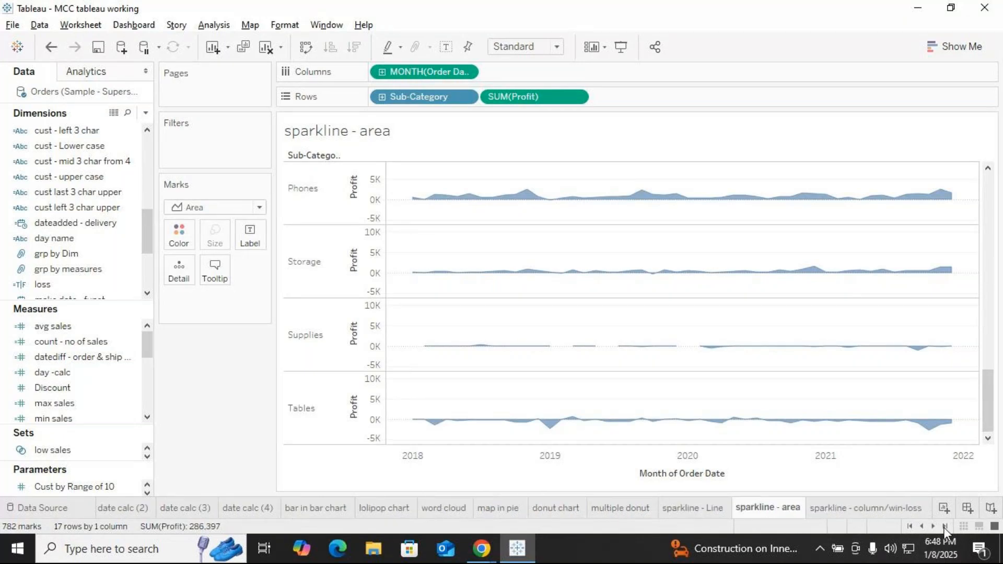
click(895, 512)
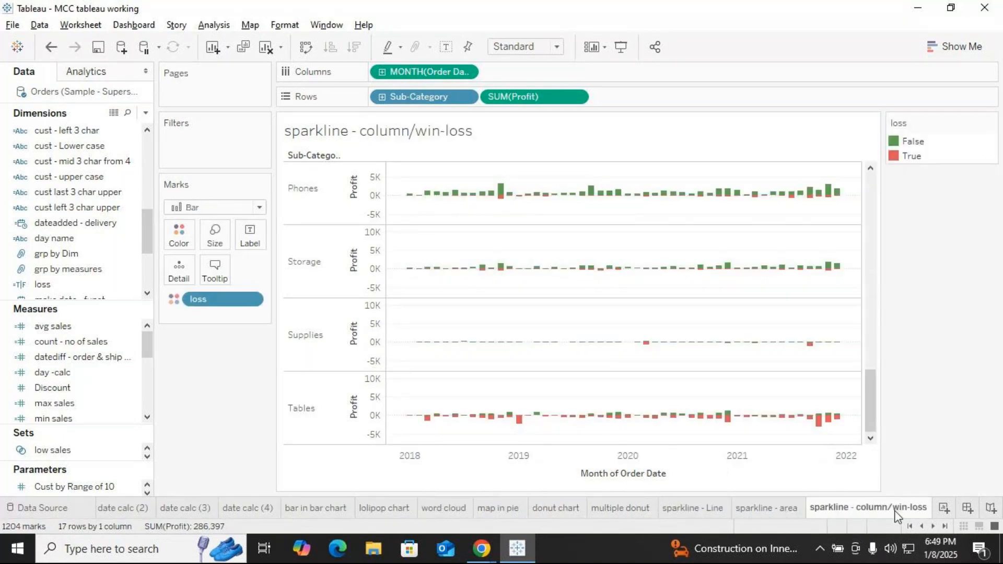
click(691, 509)
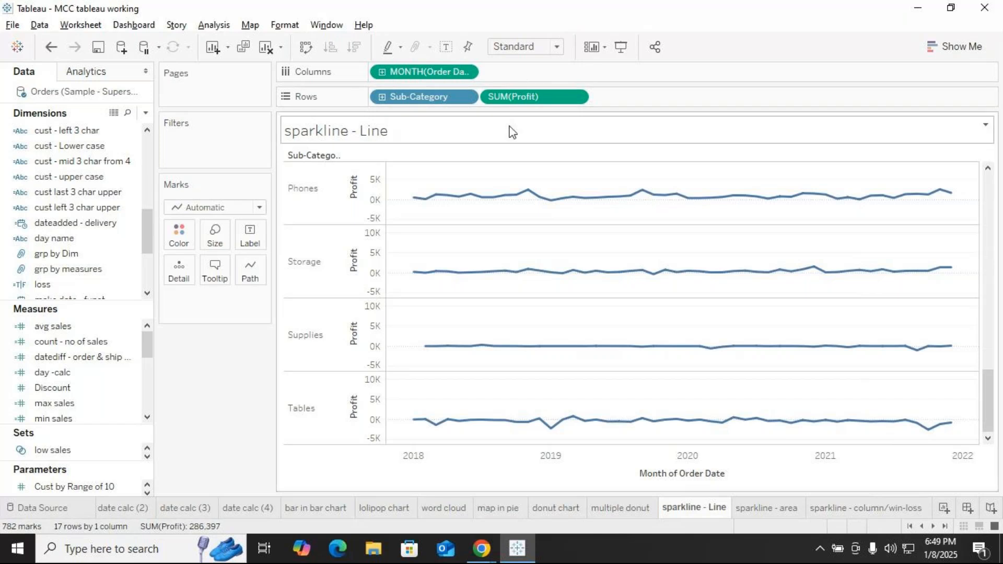
click(775, 509)
click(830, 507)
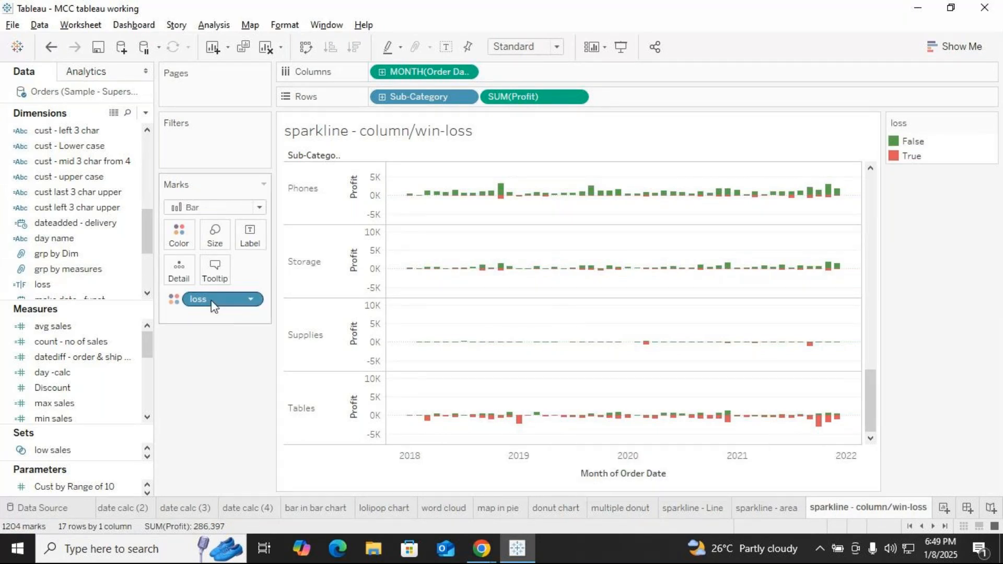
Open the loss calculated field in the calculation editor to review its formula.
click(80, 284)
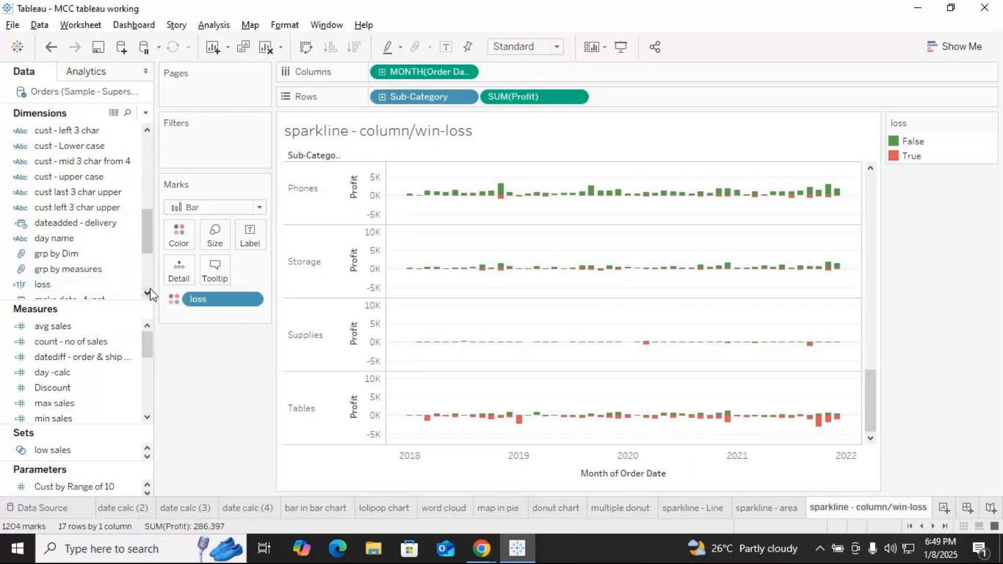
click(131, 287)
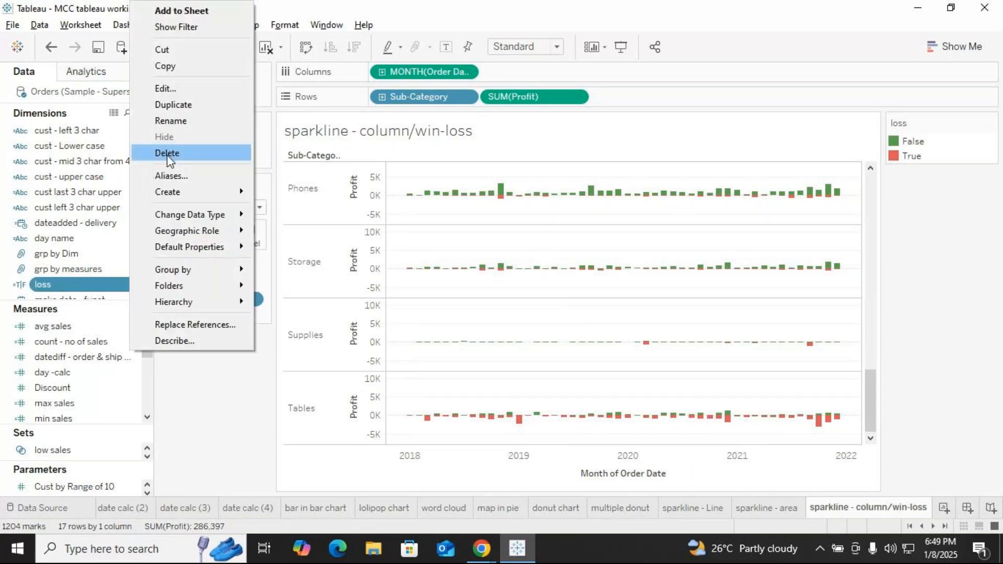
click(165, 88)
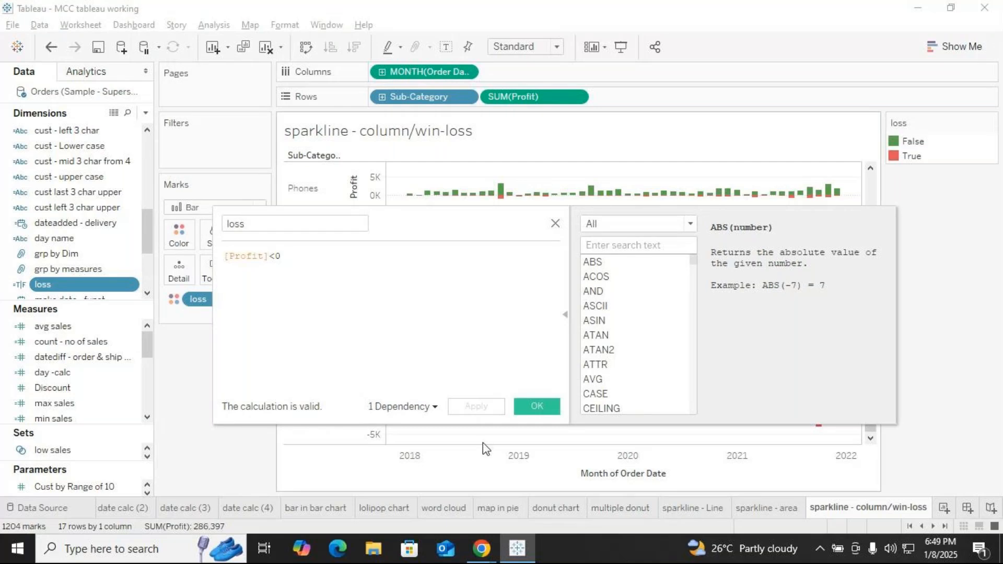
Switch to the GoTo Meeting window to turn on the microphone, and return to Tableau to close the loss calculation.
mouse_move(481, 548)
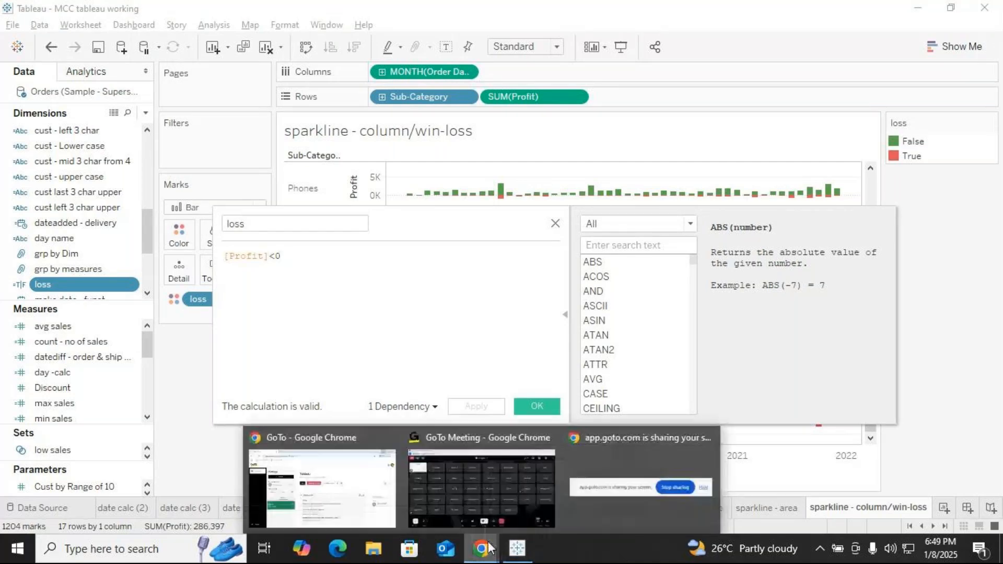
click(525, 519)
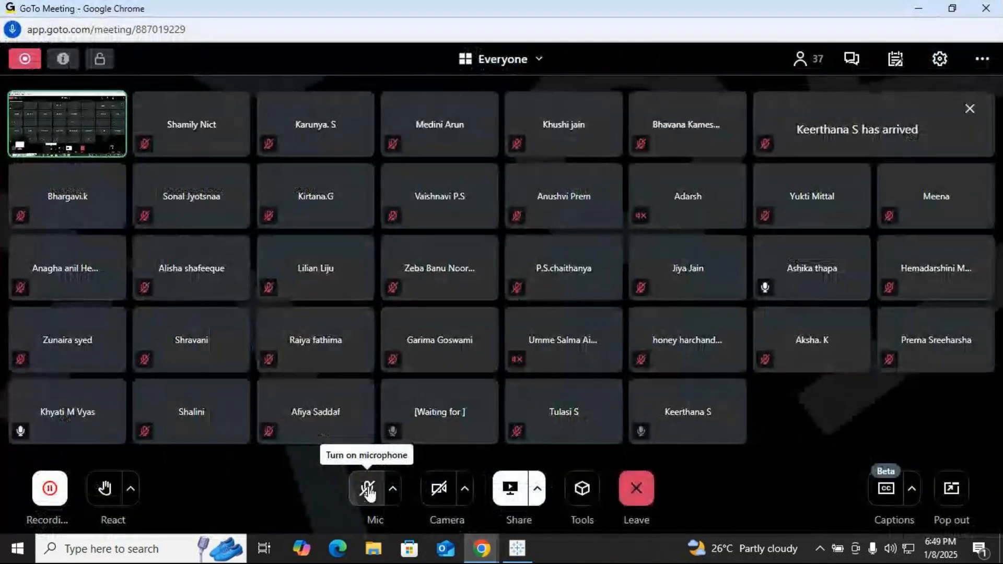
click(368, 490)
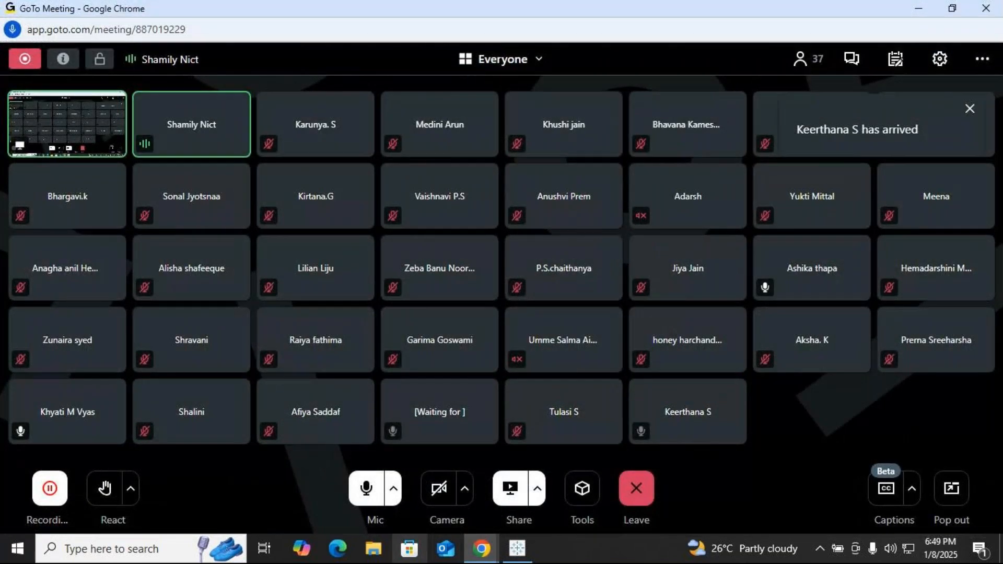
click(517, 548)
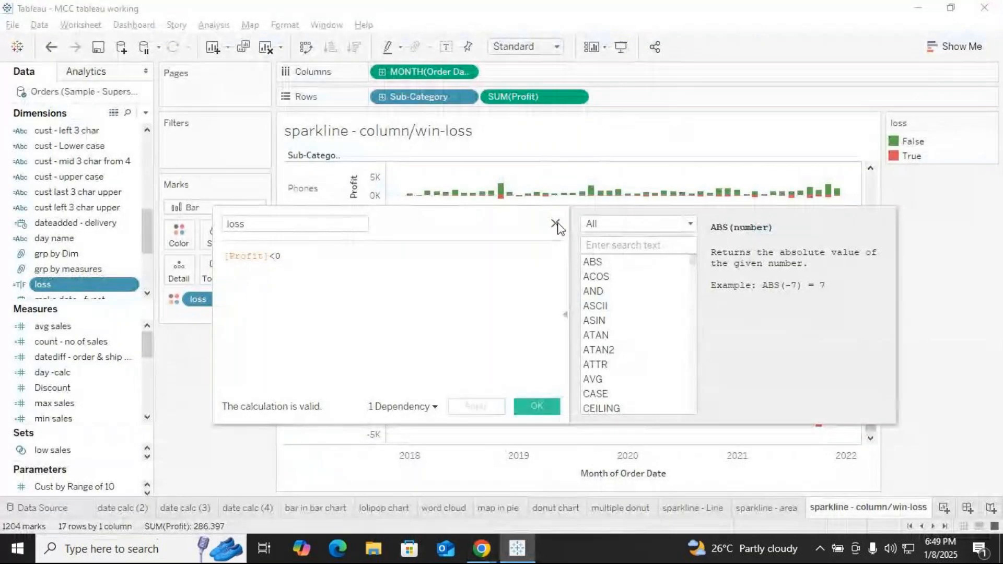
click(556, 225)
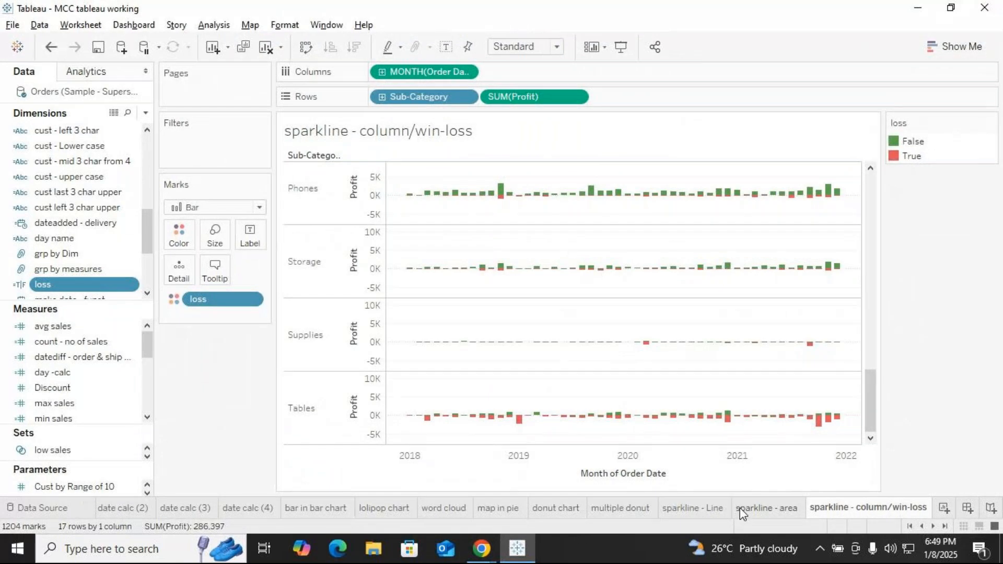
Clear the contents of the line, area and column/win-loss sparkline worksheets.
click(706, 514)
click(266, 47)
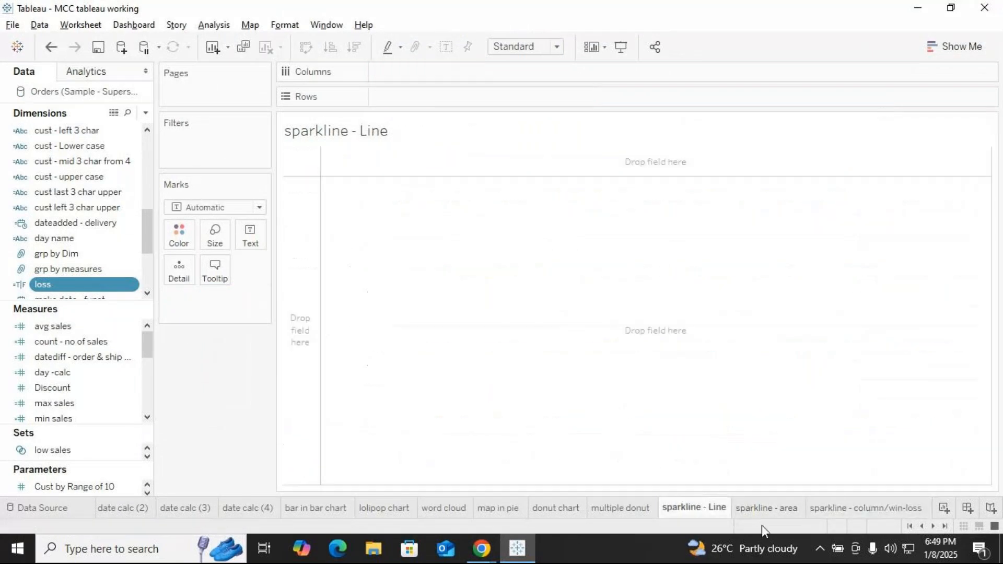
click(761, 515)
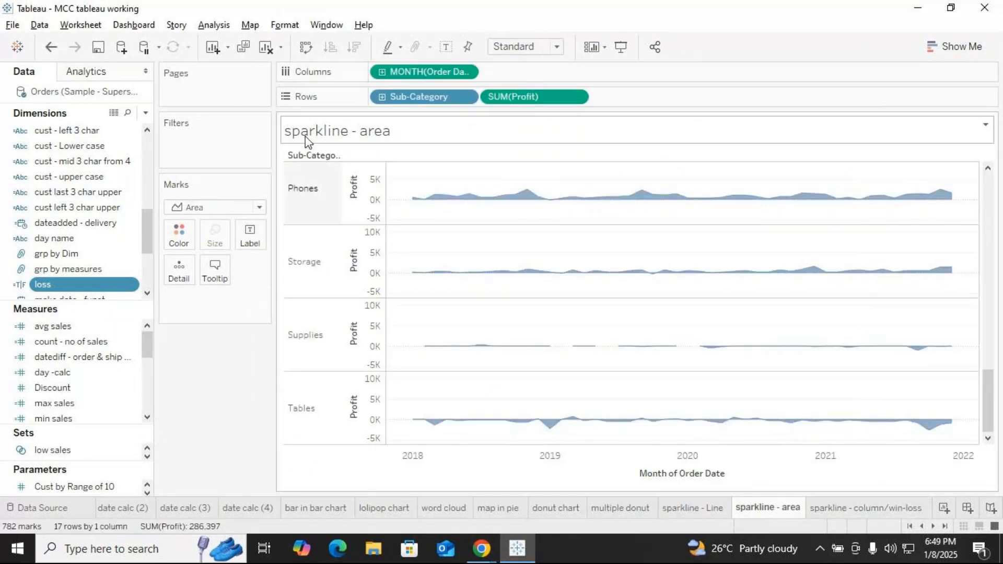
click(266, 47)
click(857, 506)
click(266, 47)
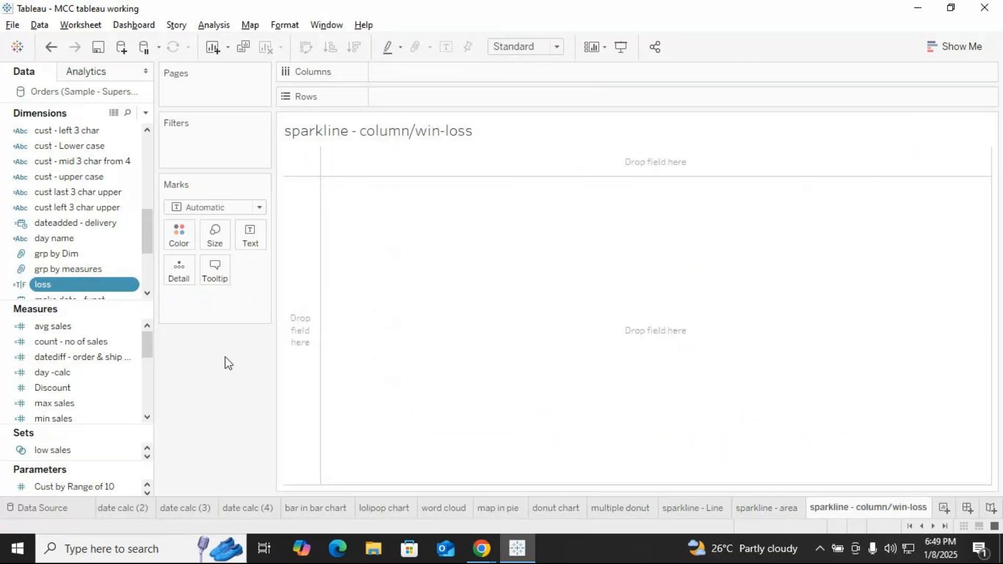
On the sparkline - Line worksheet, place Order Date on columns and Sub-Category on rows.
click(679, 506)
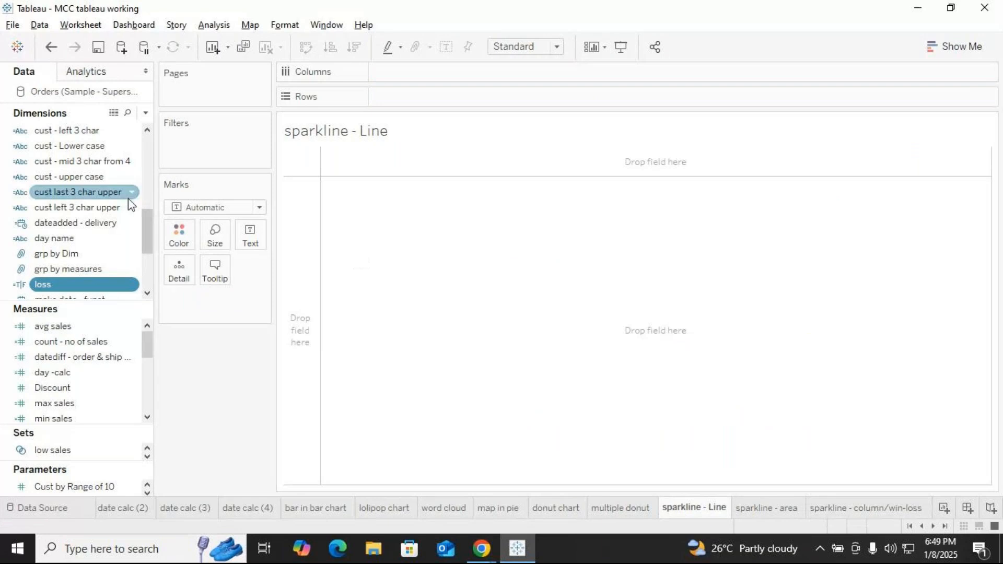
scroll(57, 202, up, 3)
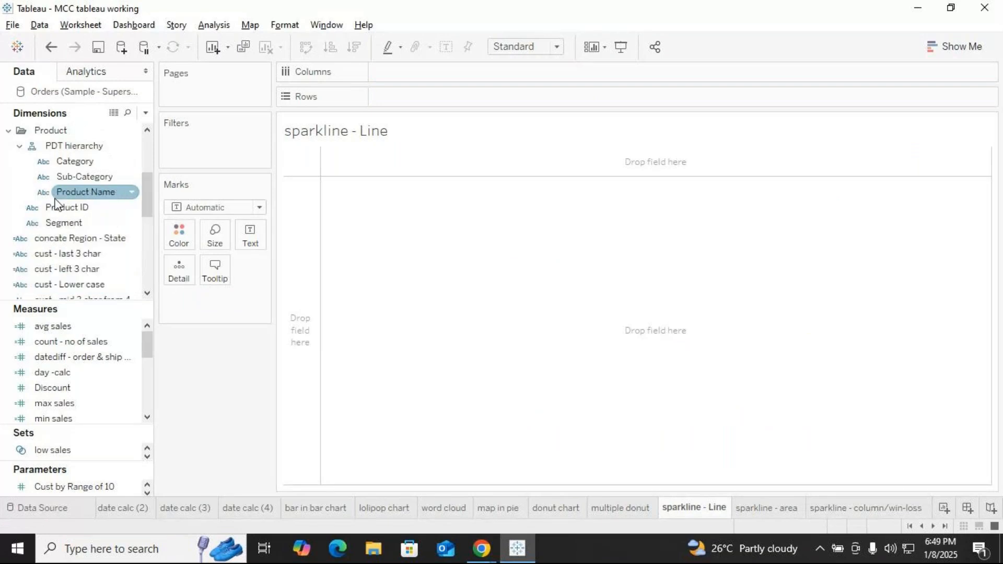
scroll(57, 202, up, 2)
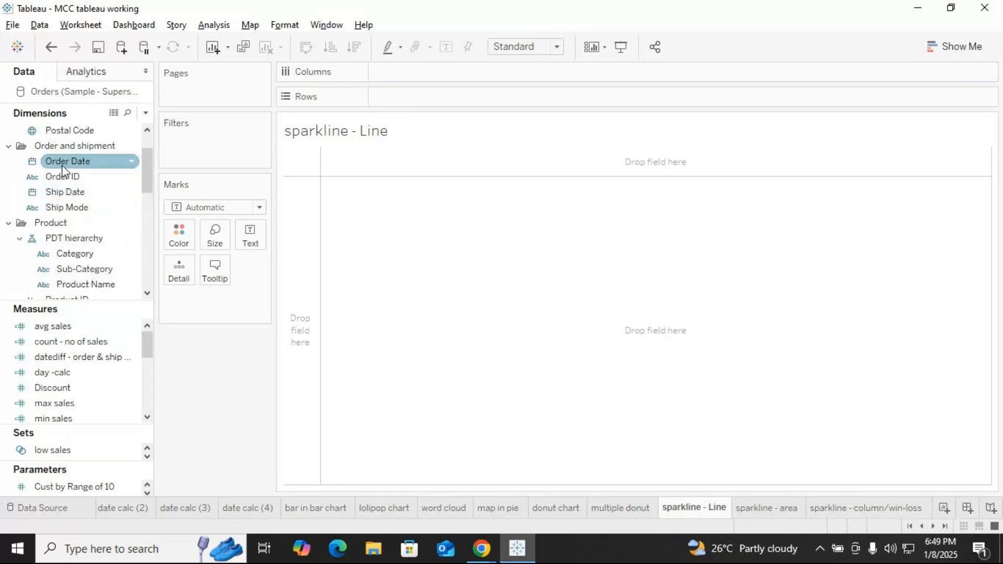
drag(64, 164, 398, 74)
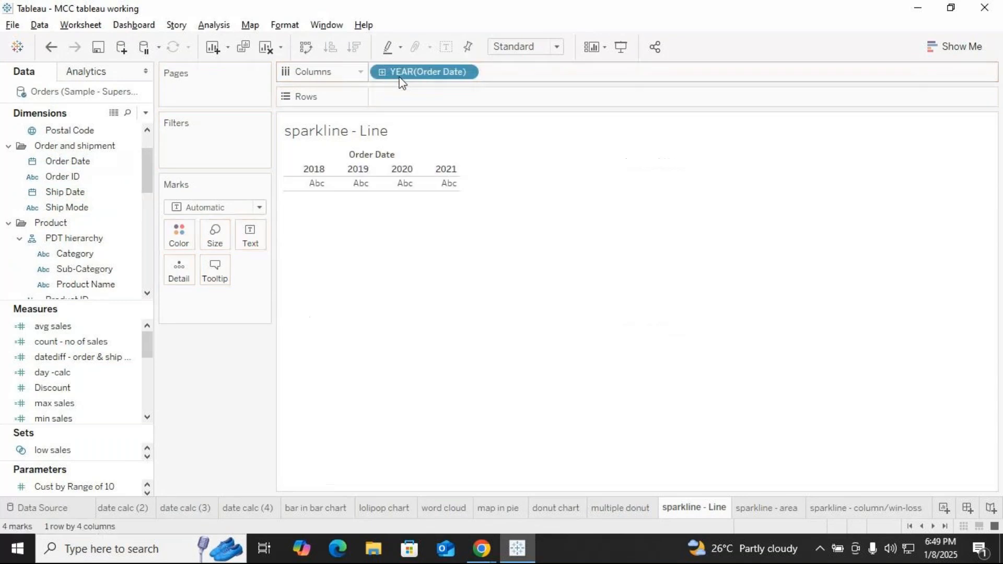
click(97, 270)
drag(93, 268, 452, 100)
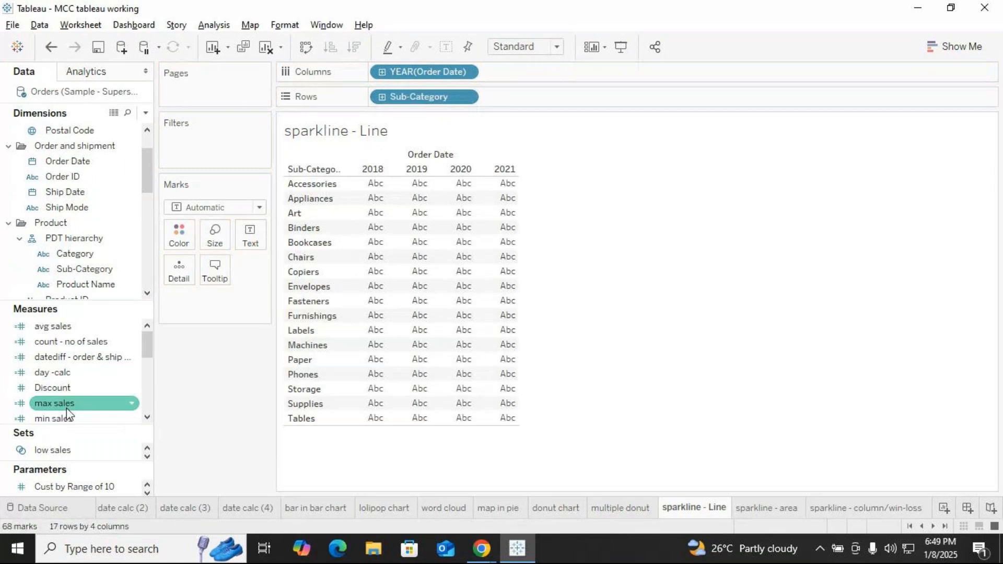
Add Profit to the rows of the line sparkline and change Order Date to continuous months.
scroll(71, 392, down, 3)
drag(46, 326, 530, 99)
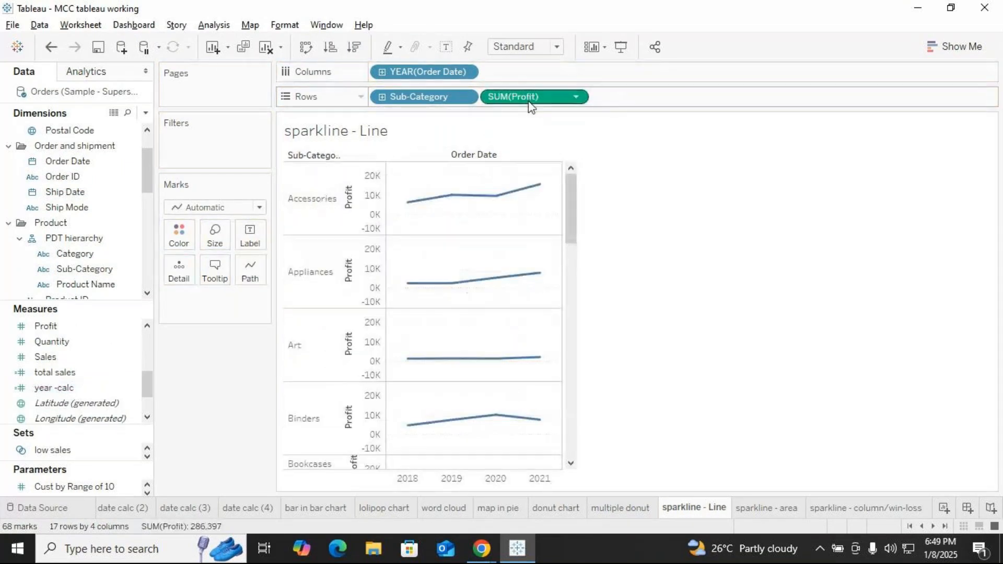
click(465, 72)
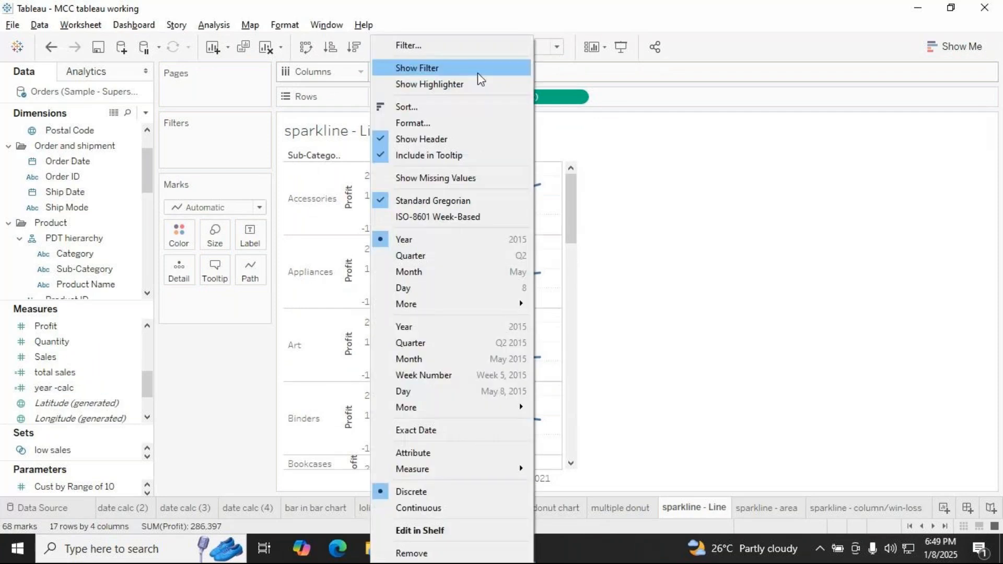
click(473, 362)
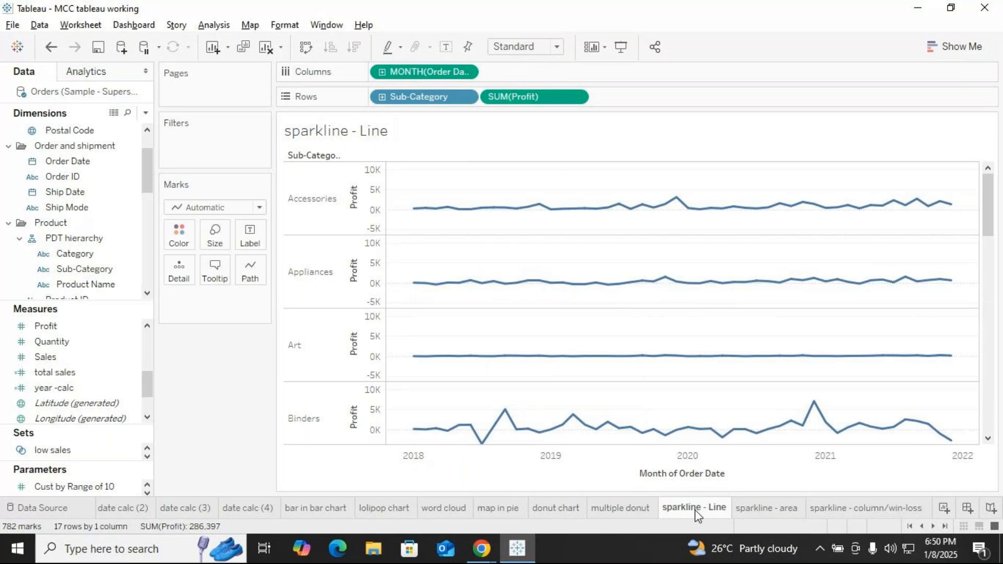
mouse_move(717, 520)
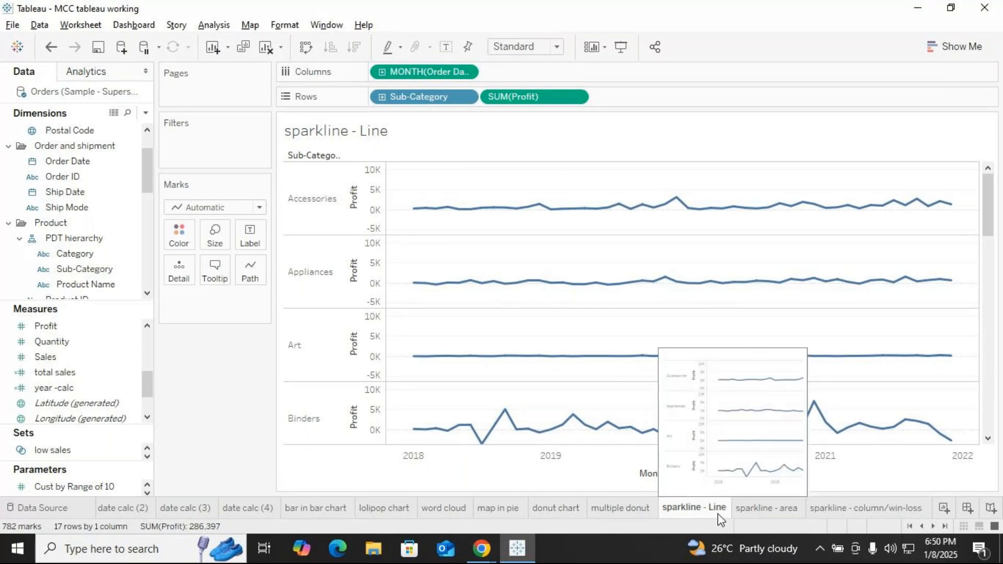
click(760, 516)
click(708, 517)
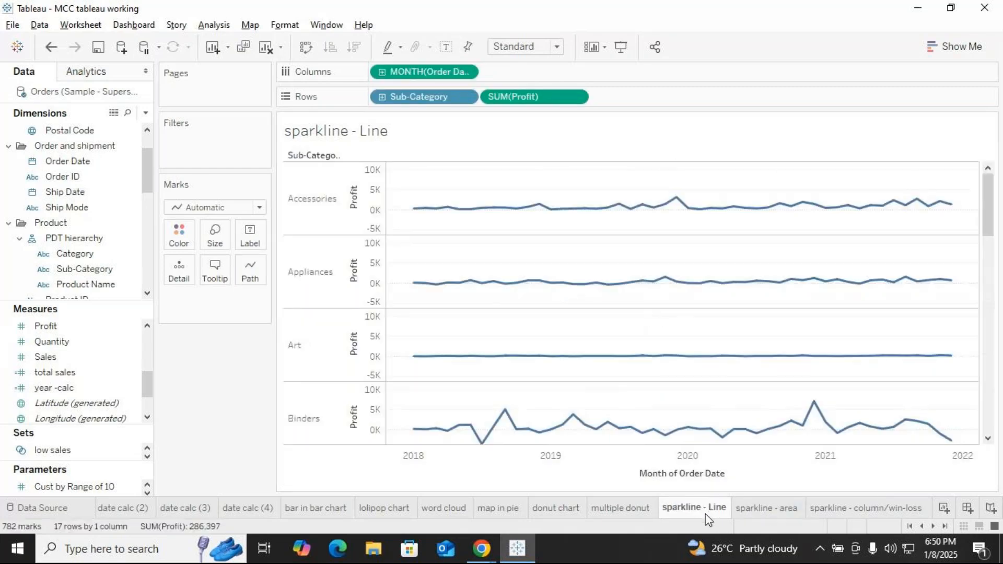
click(77, 163)
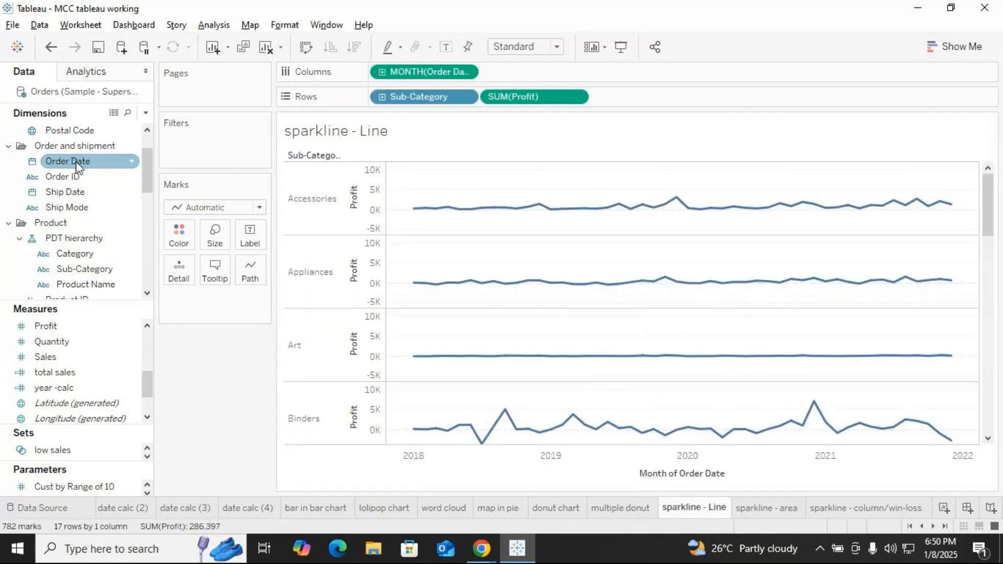
On the sparkline - area worksheet, place Order Date on columns as continuous months.
click(773, 513)
click(121, 210)
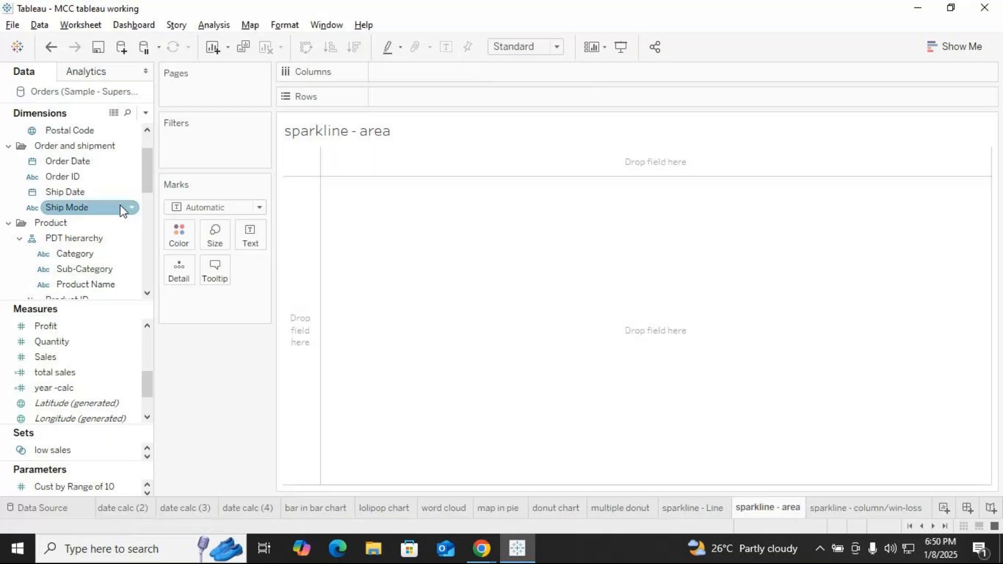
scroll(105, 211, up, 1)
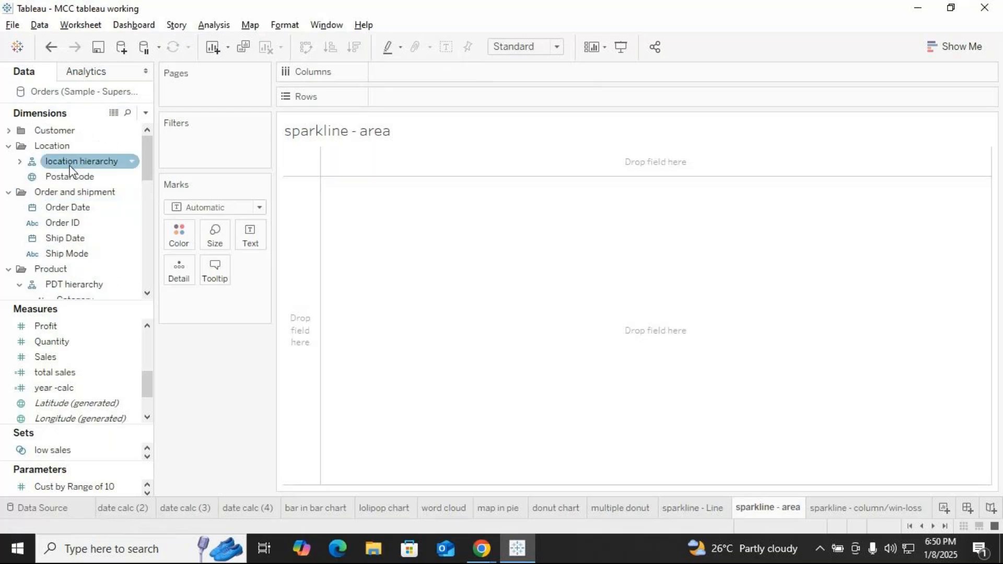
drag(78, 207, 466, 83)
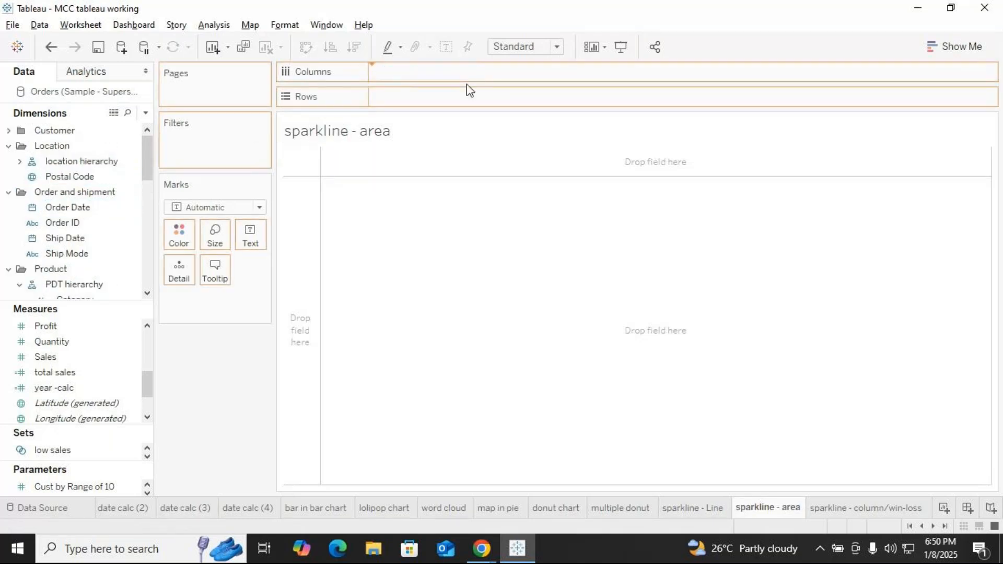
click(469, 70)
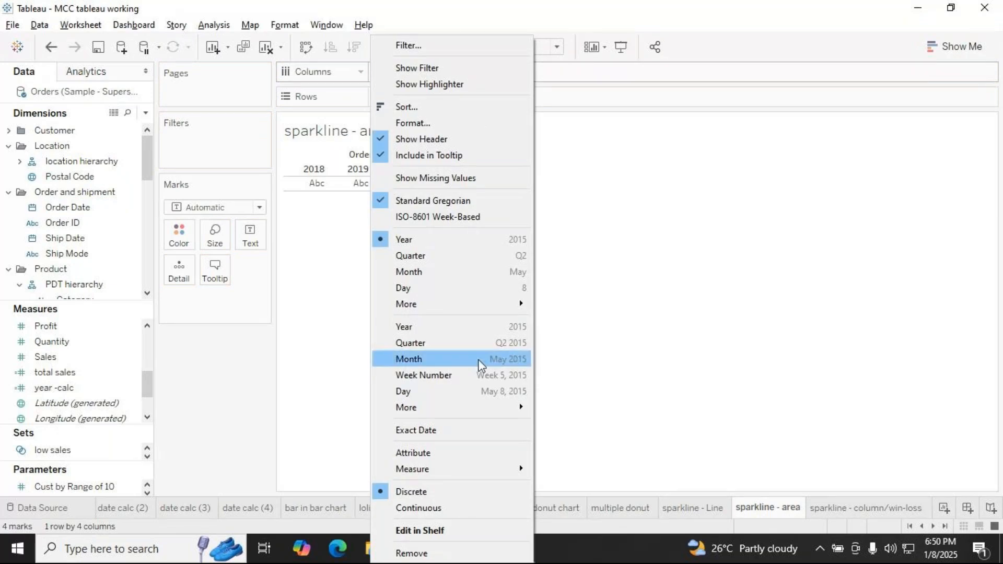
click(499, 359)
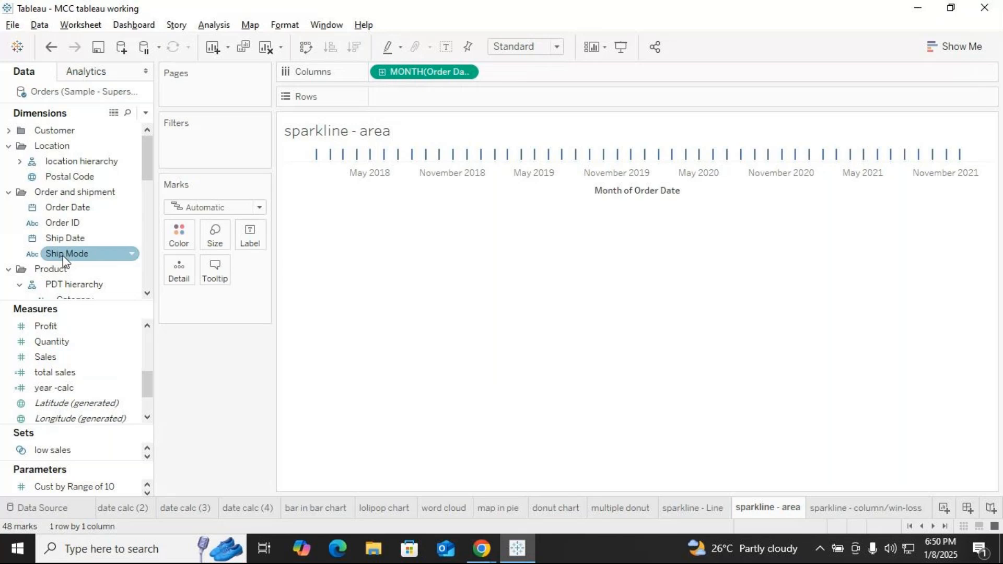
Add Sub-Category and Profit to the rows of the area sparkline and set its mark type to Area.
scroll(78, 284, down, 1)
drag(92, 270, 427, 101)
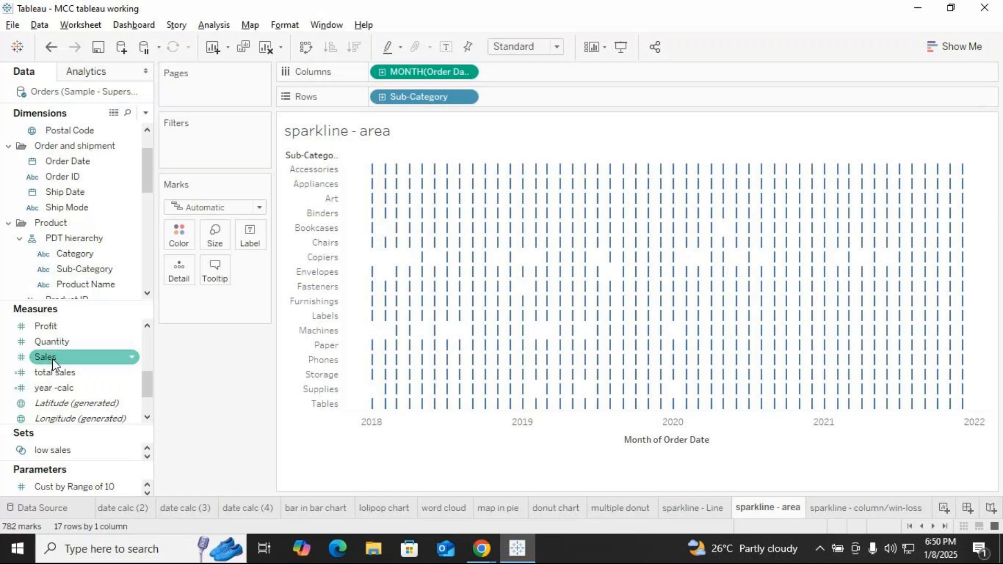
drag(58, 329, 524, 101)
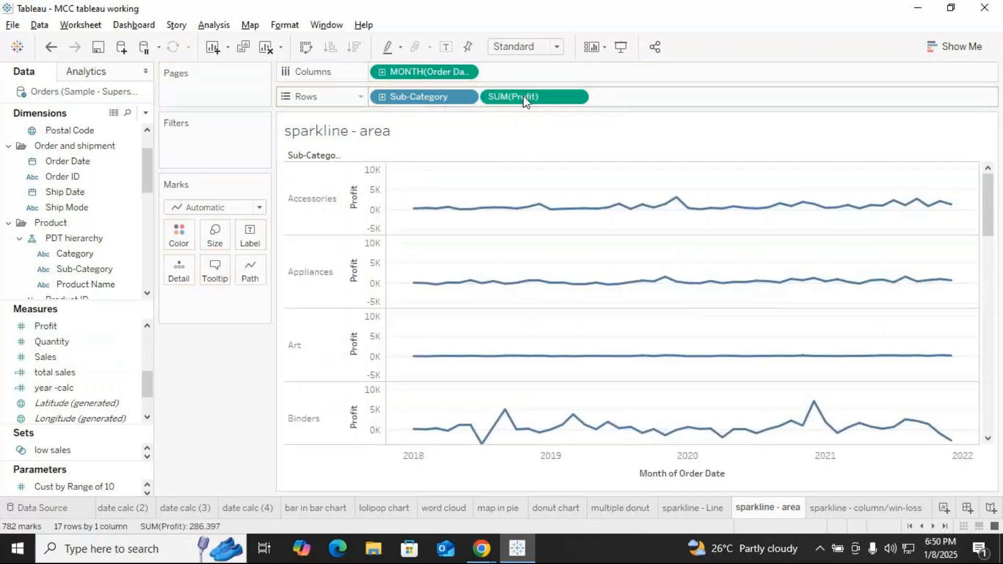
click(259, 207)
click(201, 274)
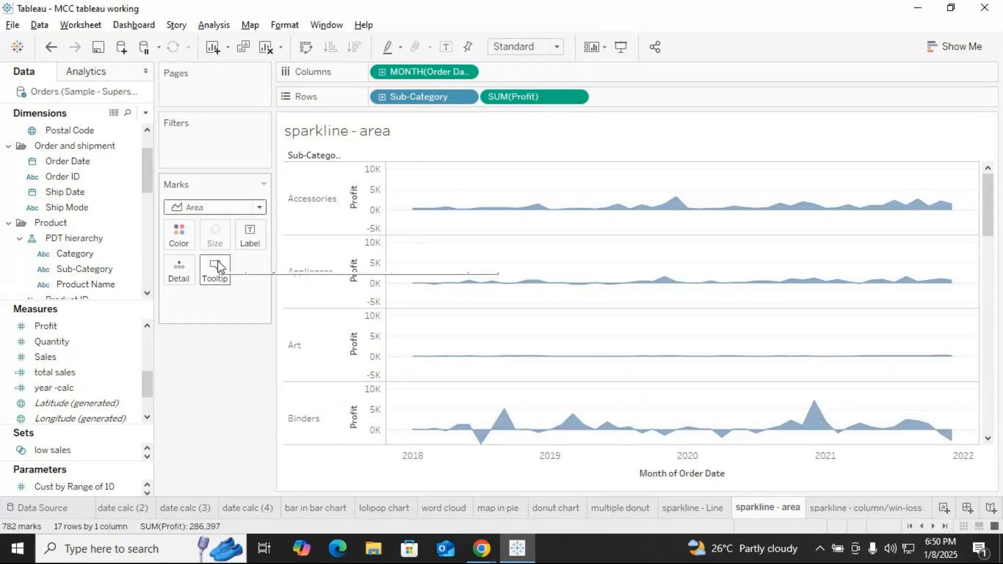
On the sparkline - column/win-loss worksheet, place Sub-Category and Sales on rows.
click(844, 508)
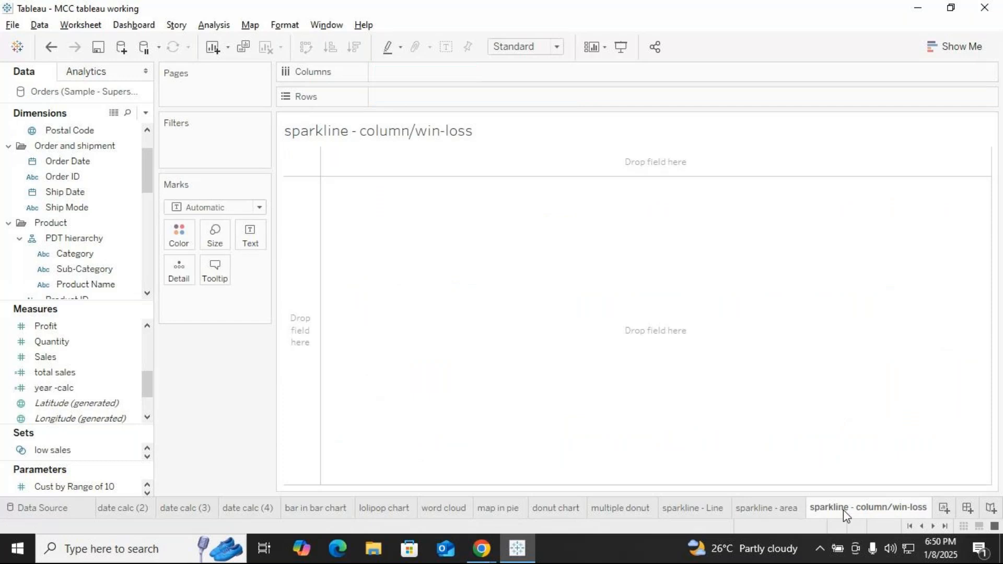
click(83, 269)
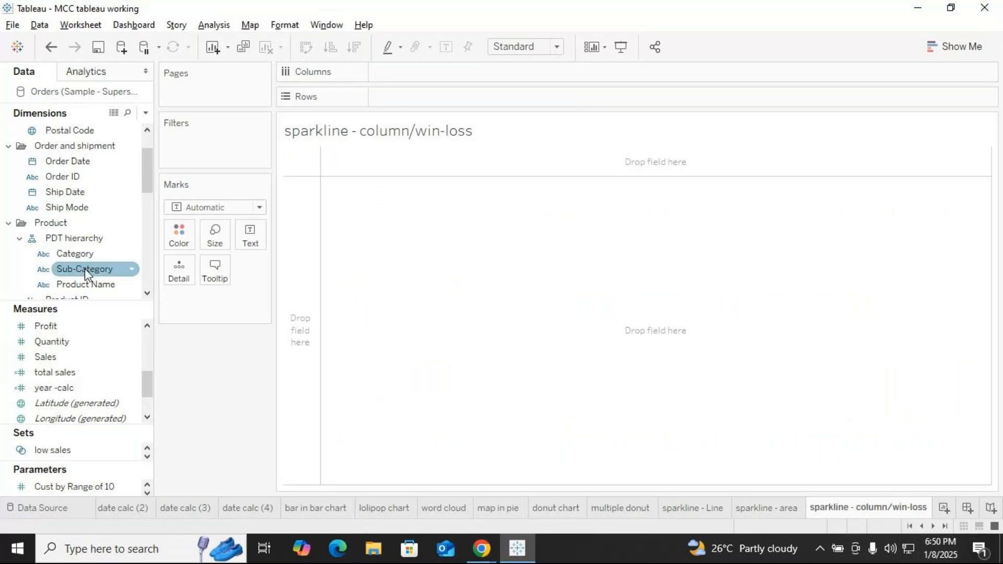
click(85, 269)
mouse_move(86, 269)
mouse_down()
mouse_move(368, 112)
mouse_move(410, 101)
mouse_up()
drag(47, 357, 503, 99)
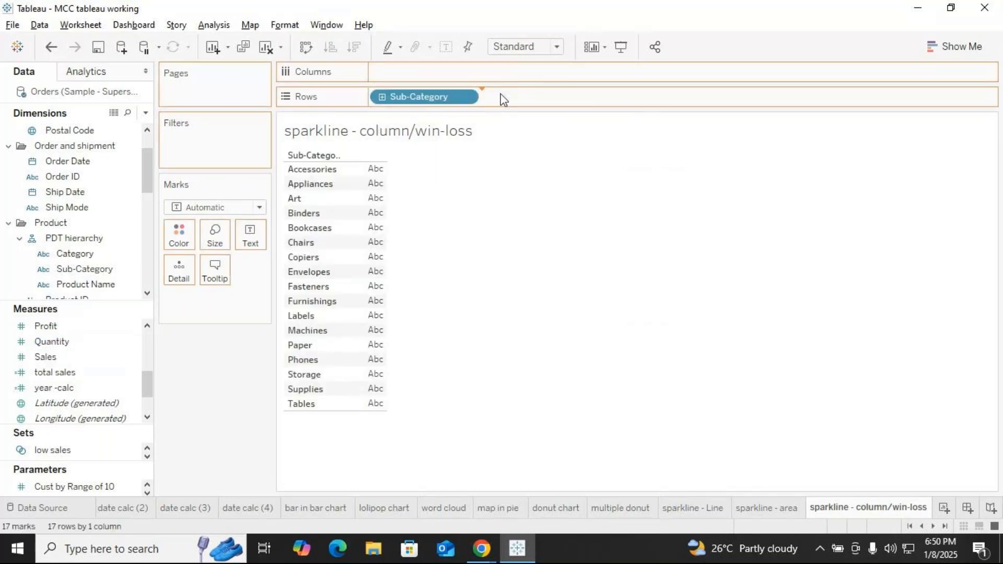
Place Order Date on the columns of the column/win-loss sparkline as continuous months.
drag(86, 166, 422, 78)
click(467, 72)
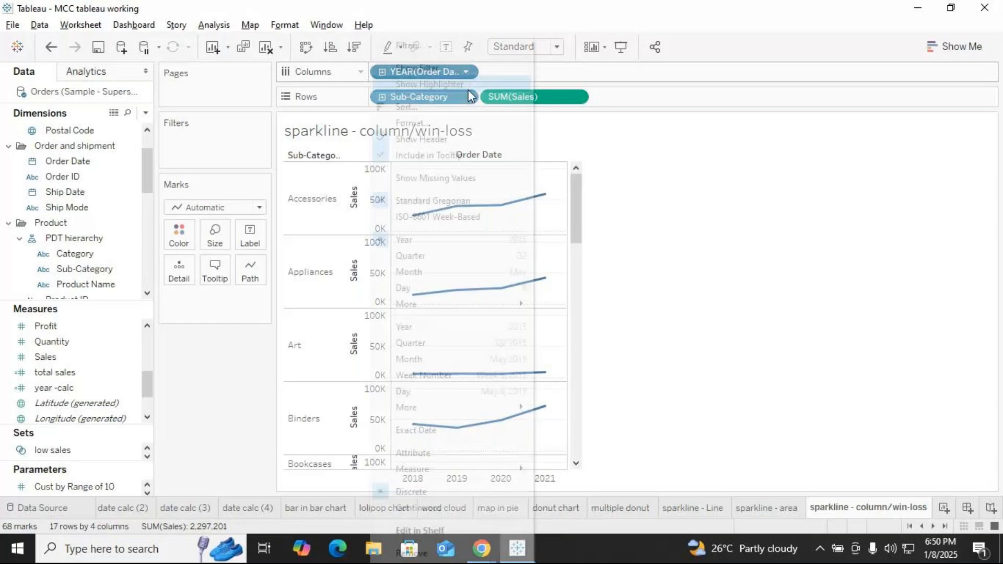
click(444, 359)
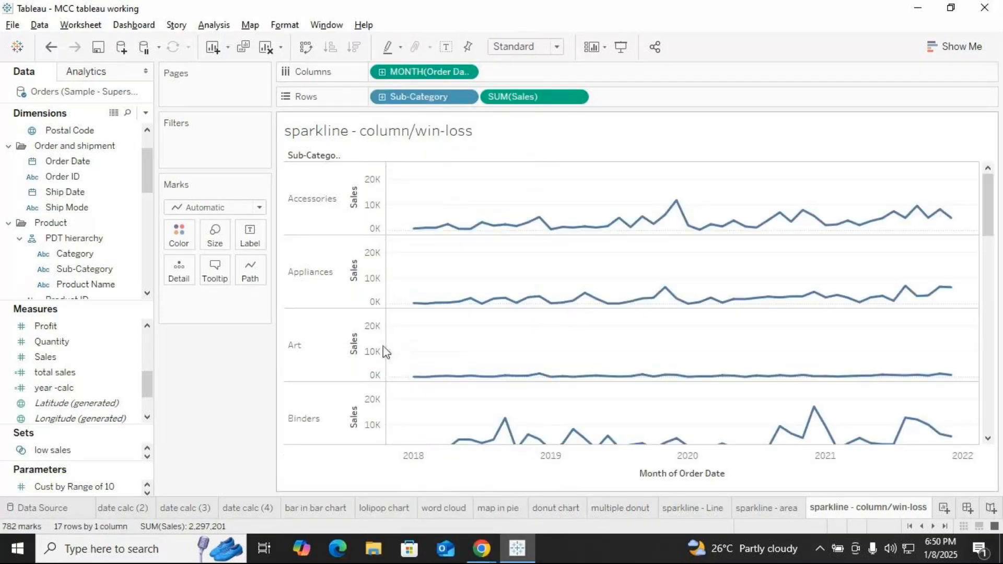
Set the mark type of the column/win-loss sparkline to Bar.
click(228, 207)
click(228, 246)
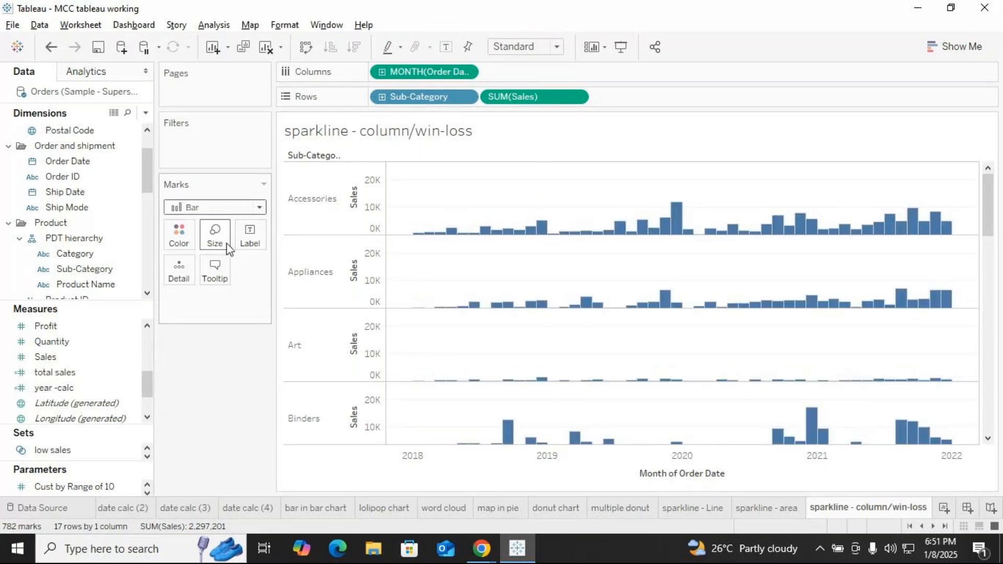
scroll(575, 308, down, 2)
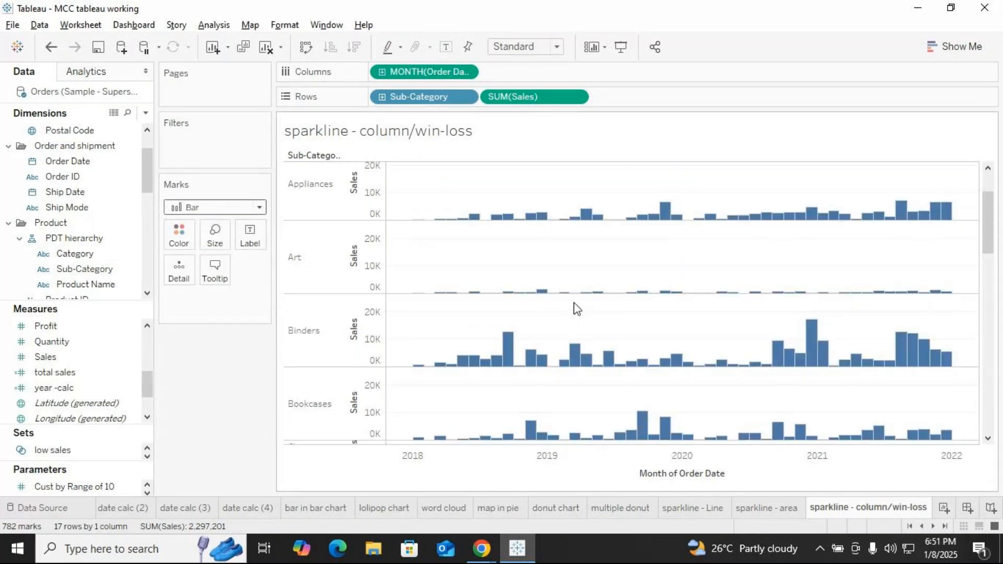
scroll(574, 306, down, 6)
Switch the bar size from fixed to manual and make the bars narrower.
click(214, 237)
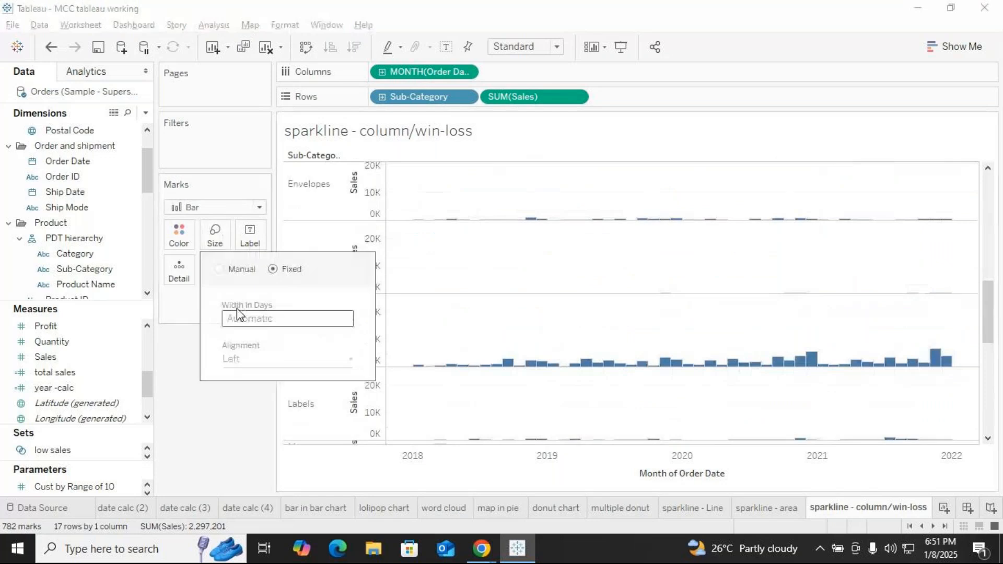
click(217, 269)
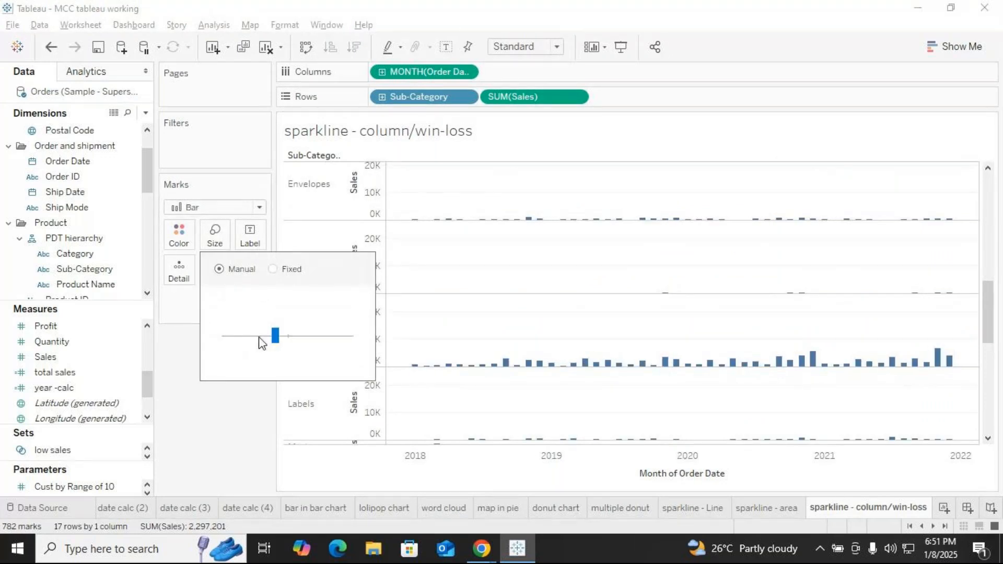
click(259, 337)
click(267, 339)
drag(264, 338, 260, 337)
scroll(612, 356, down, 5)
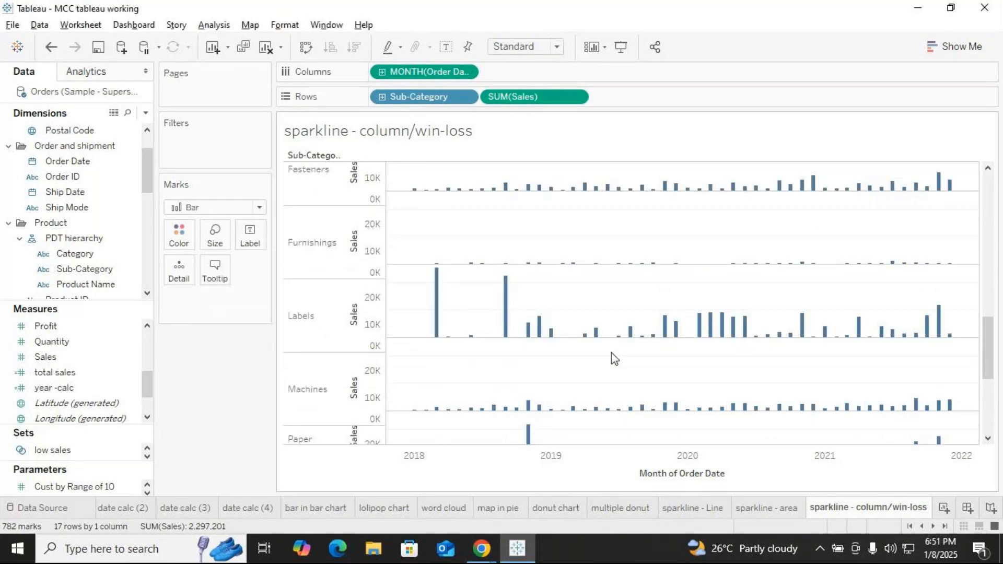
scroll(614, 358, down, 4)
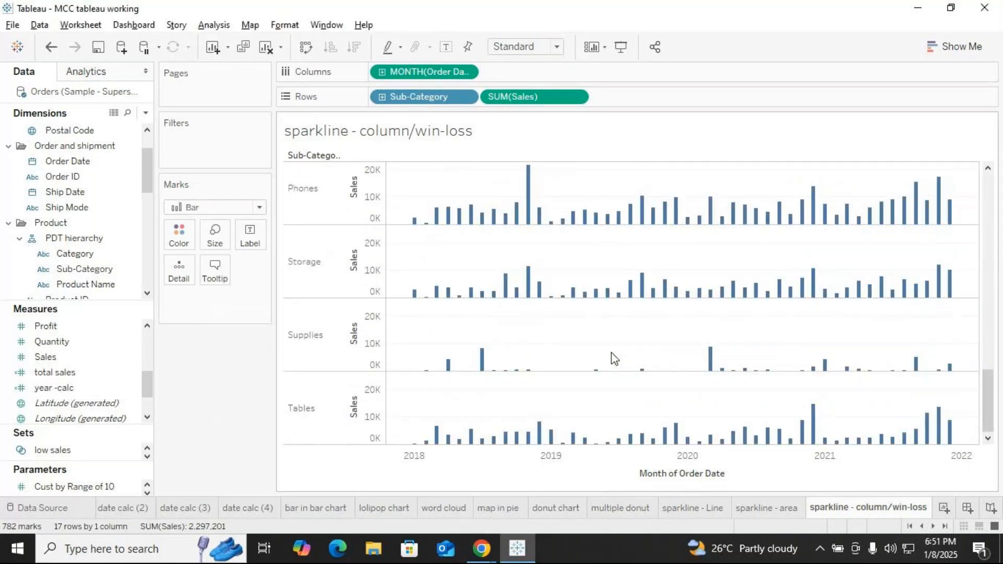
Rename the column/win-loss worksheet as "sparkline - column" and duplicate it.
right_click(852, 510)
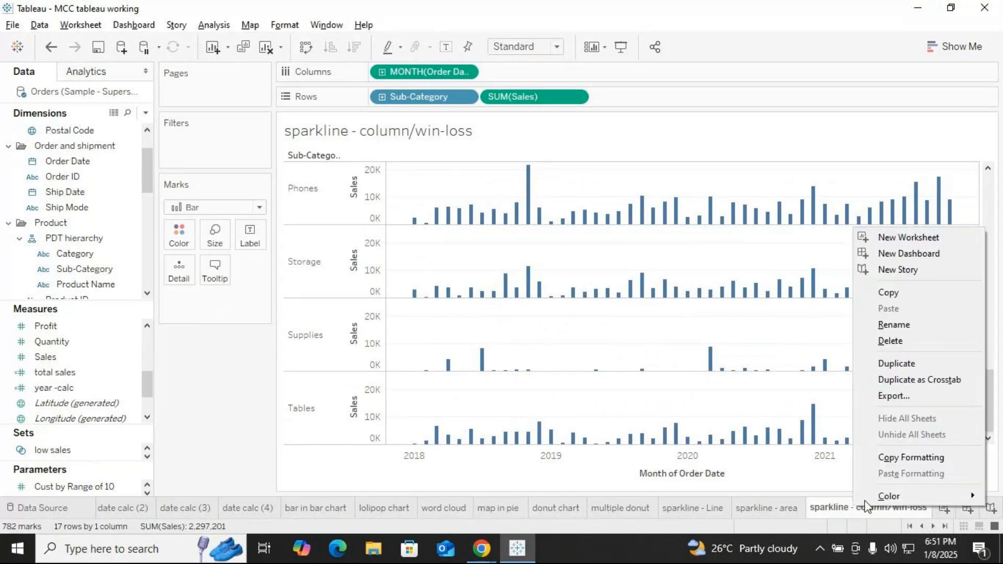
click(896, 363)
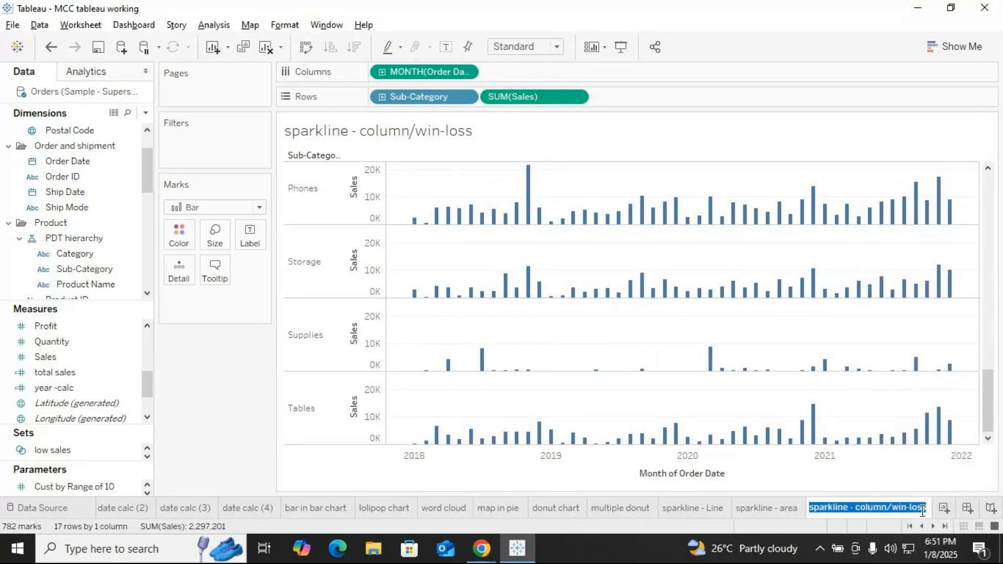
key(BackSpace)
key(BackSpace)
key(BackSpace)
key(BackSpace)
key(BackSpace)
key(BackSpace)
key(BackSpace)
key(BackSpace)
key(BackSpace)
key(BackSpace)
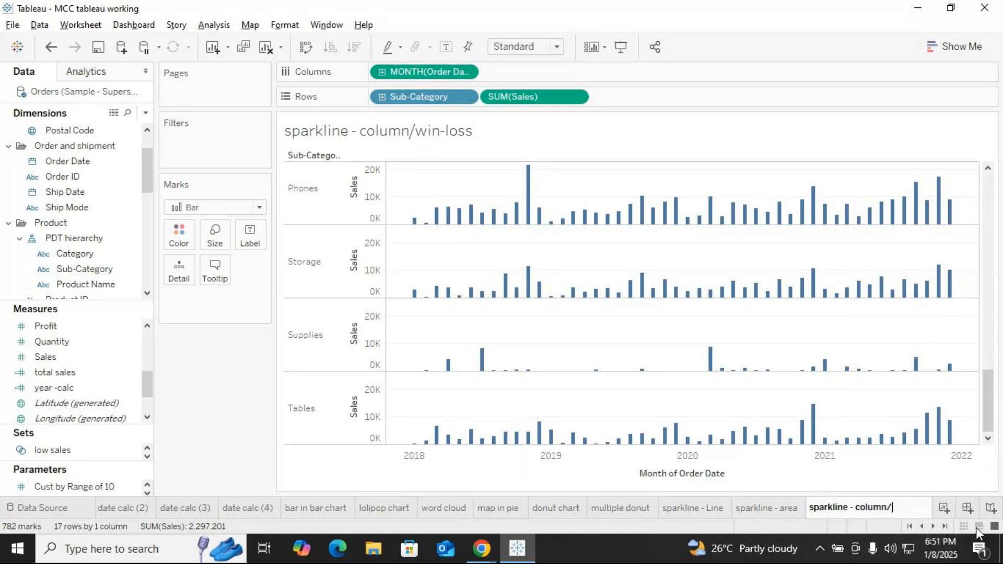
text(n)
key(Return)
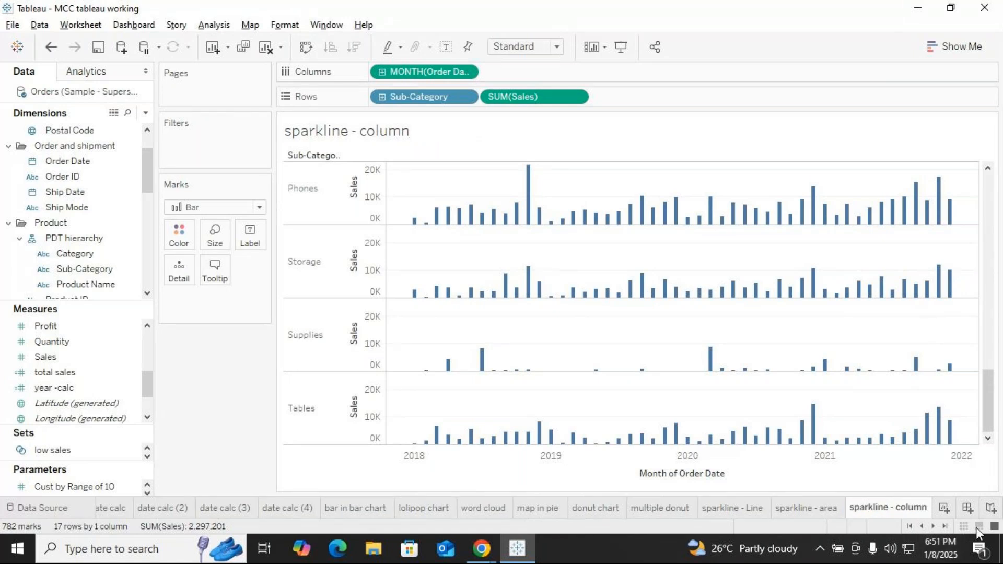
right_click(884, 505)
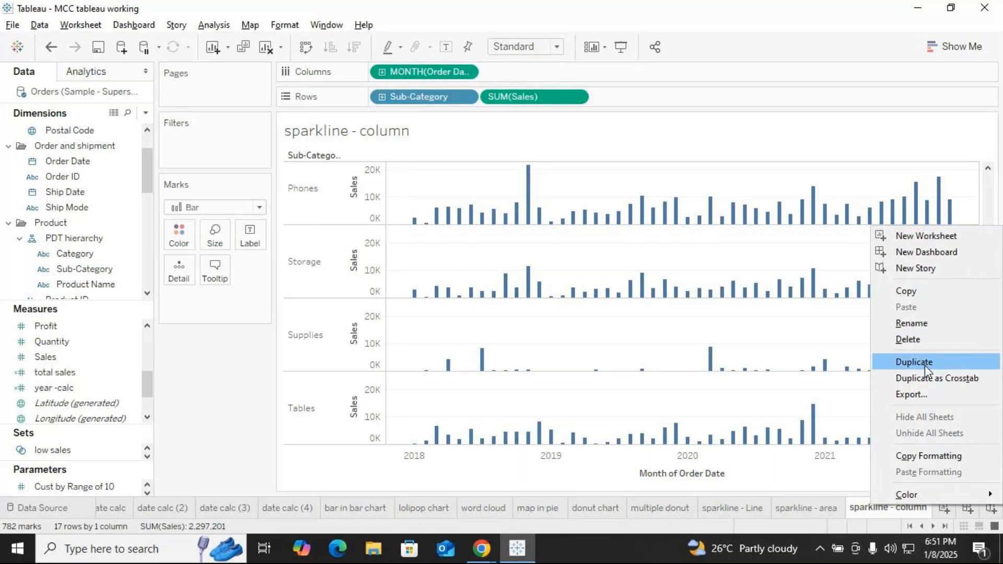
click(924, 361)
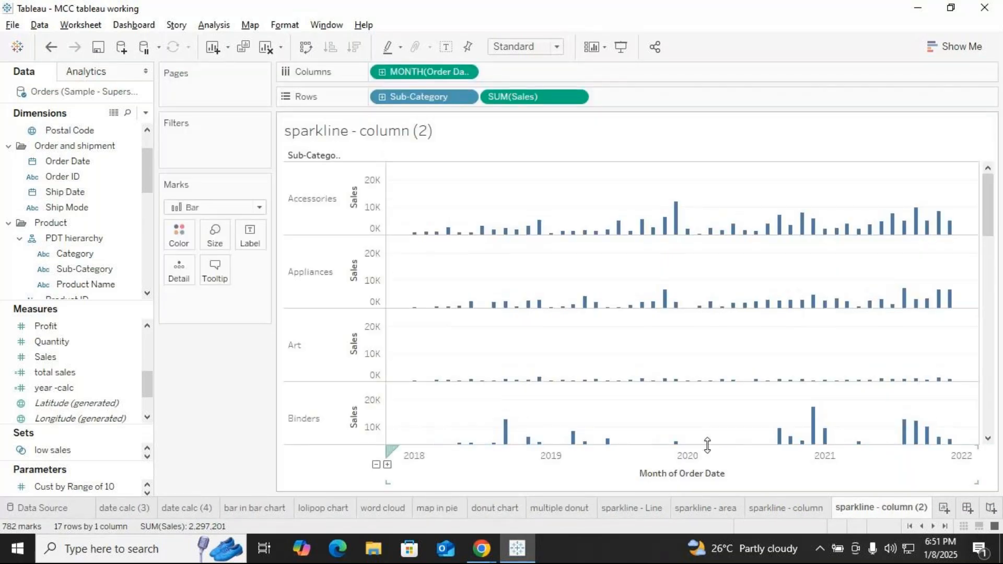
Open the loss calculated field from the dimensions, review its formula, and close the calculation editor.
click(80, 275)
scroll(78, 272, down, 3)
click(45, 256)
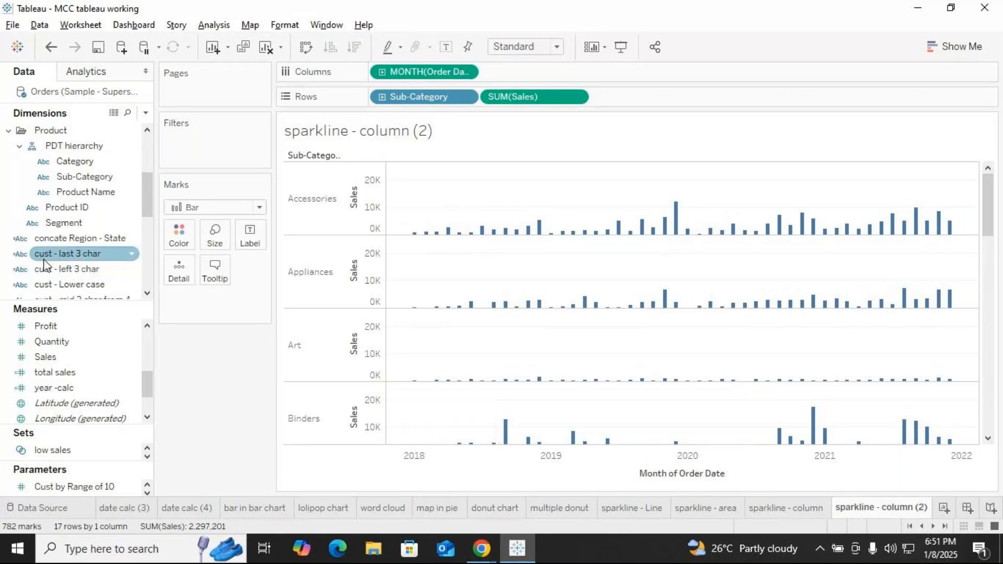
scroll(78, 269, down, 7)
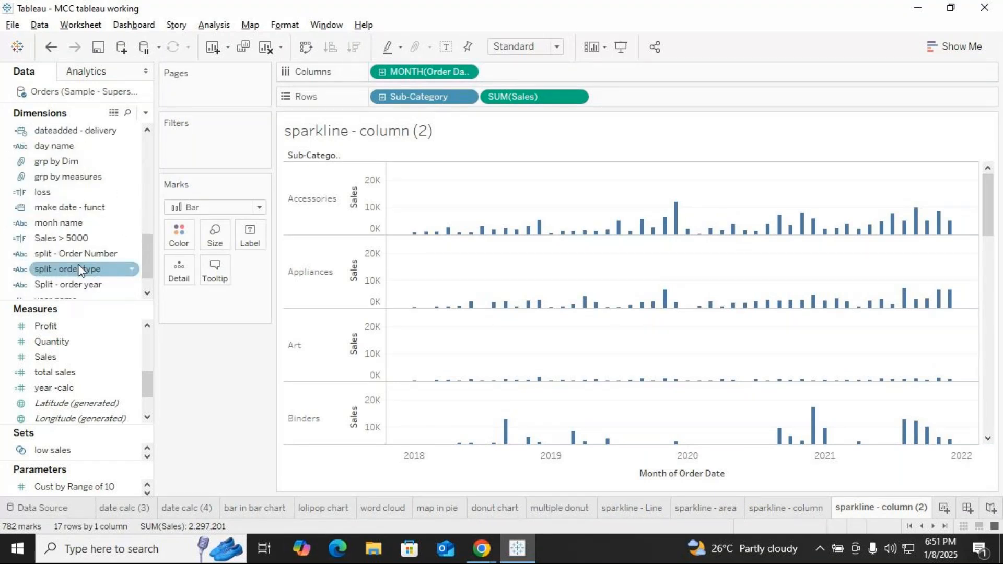
click(57, 195)
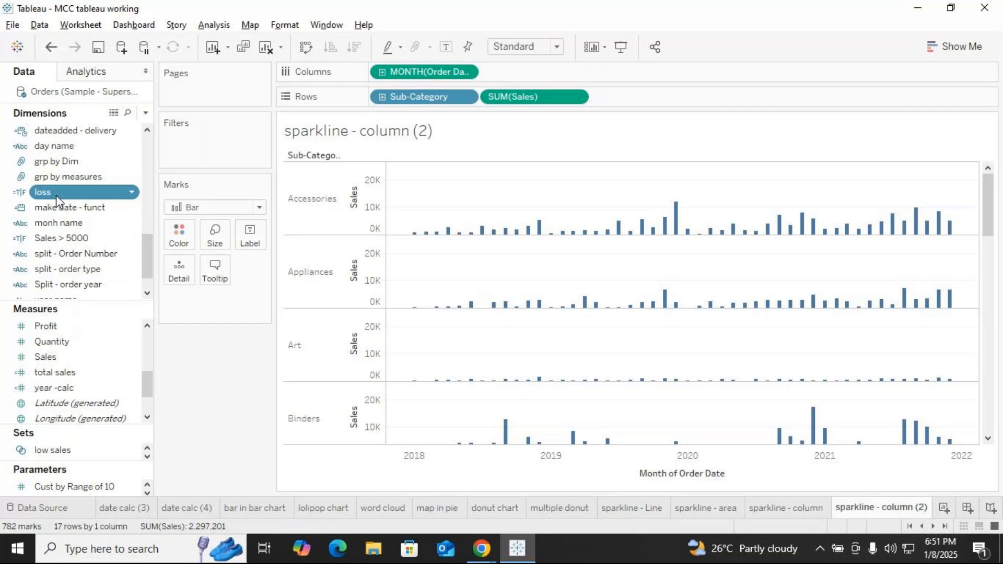
right_click(55, 195)
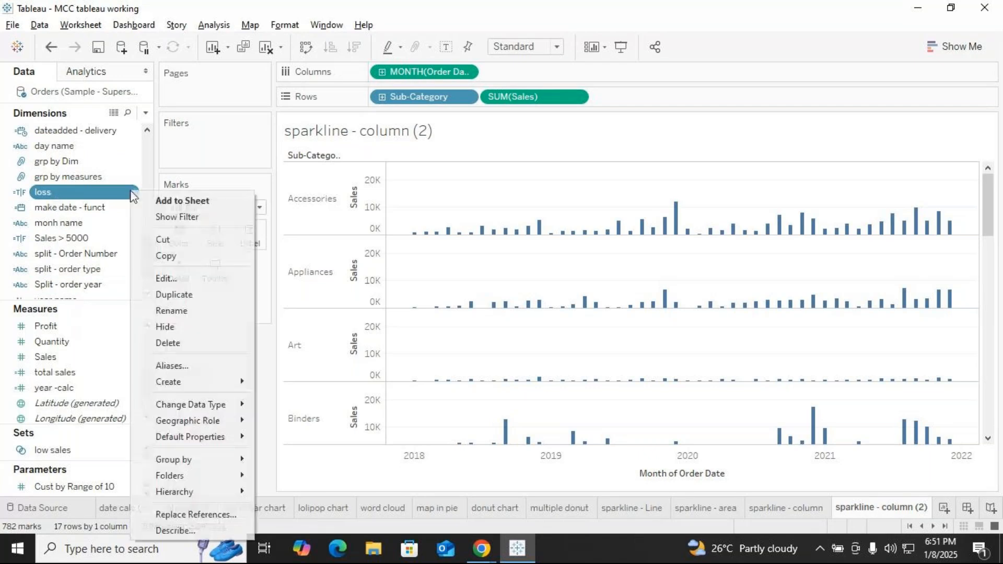
click(174, 279)
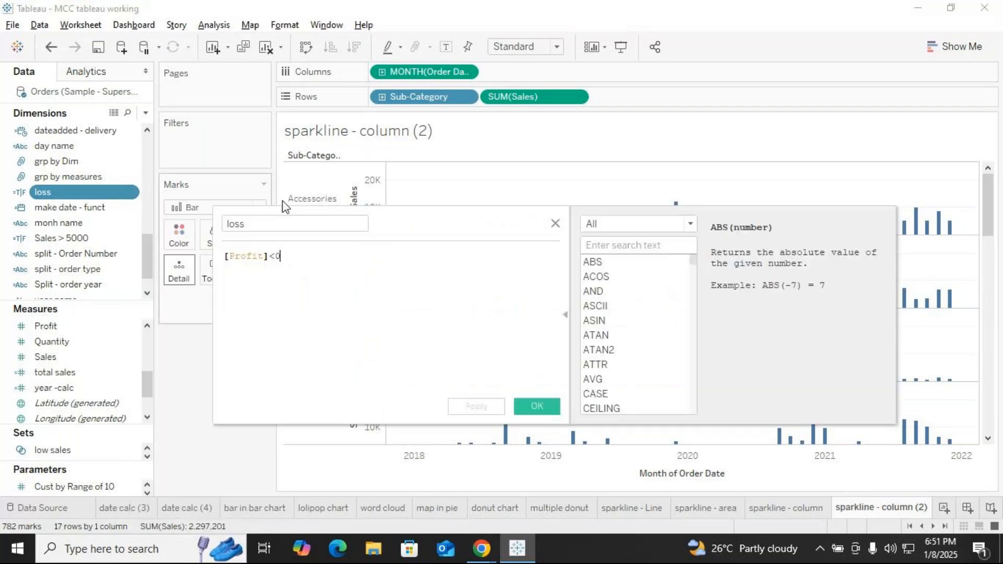
click(257, 229)
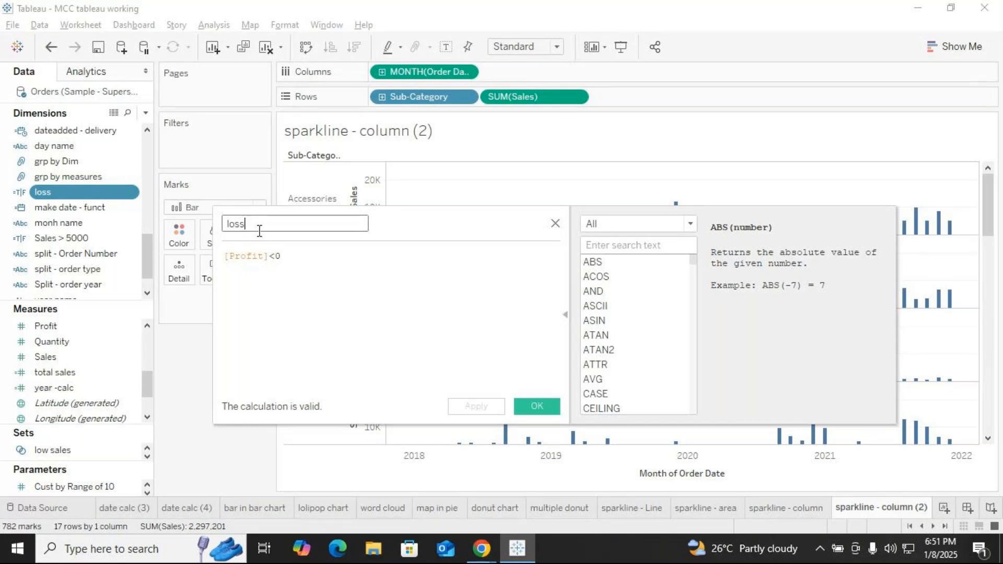
click(227, 256)
click(285, 256)
click(538, 409)
Try the loss field on the bars' color and size, enlarge the mark size, and take the field off again.
drag(43, 192, 187, 236)
drag(202, 301, 209, 382)
drag(56, 193, 217, 237)
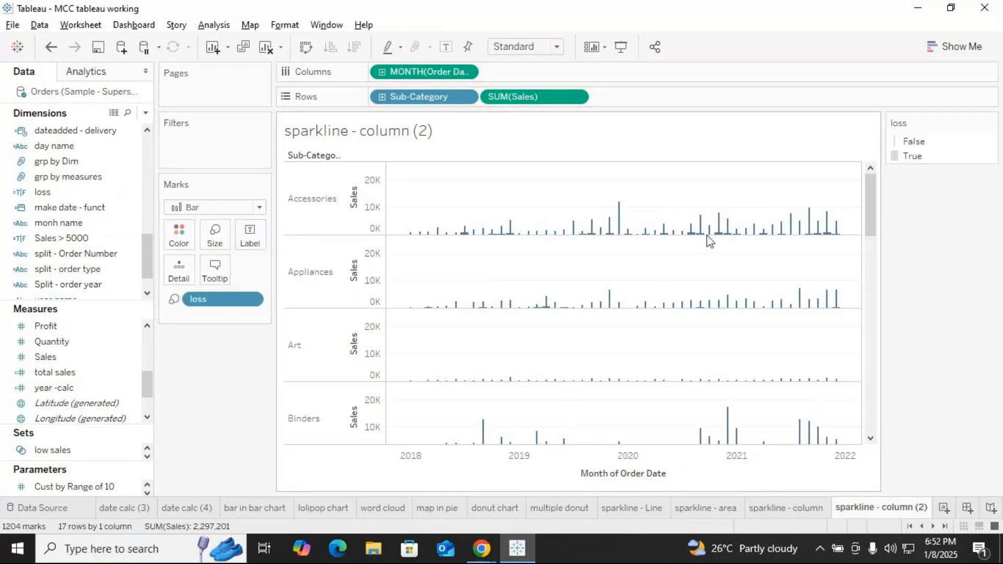
click(212, 245)
drag(242, 271, 258, 270)
scroll(546, 323, down, 1)
scroll(546, 326, down, 4)
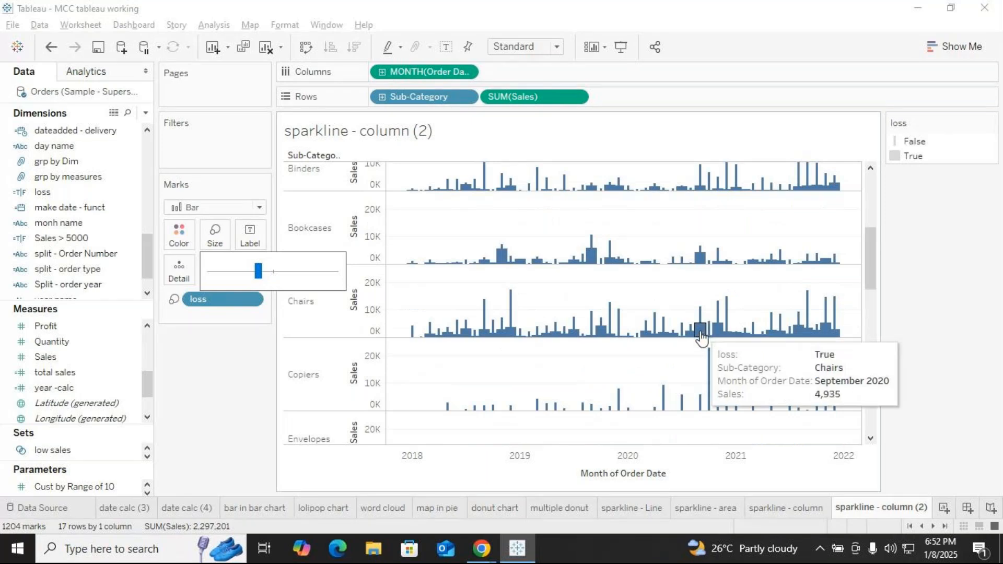
drag(218, 308, 218, 363)
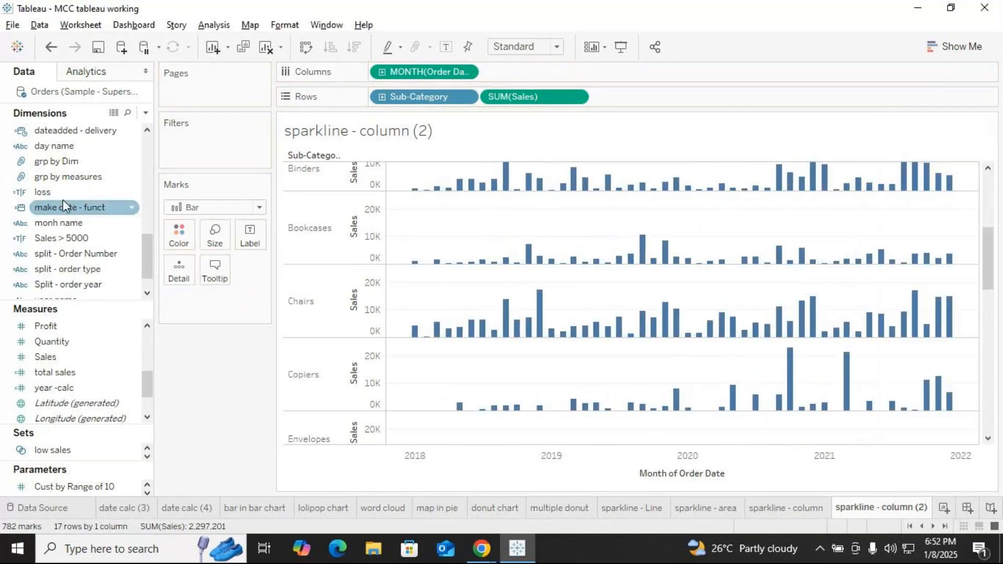
Color the sales bars by the loss field and examine the profit and loss split across the sub-categories.
drag(42, 191, 175, 240)
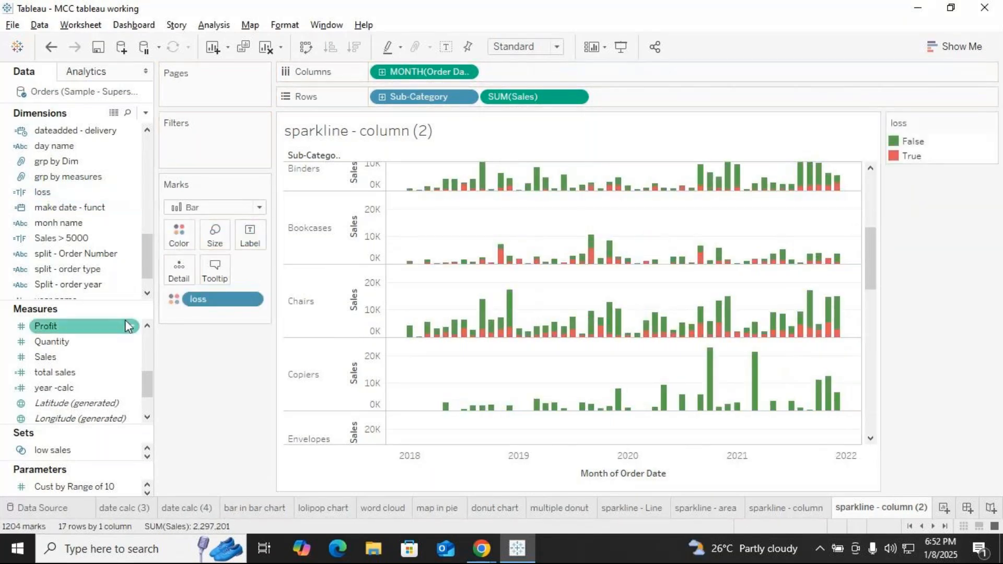
scroll(565, 320, down, 2)
scroll(568, 323, down, 5)
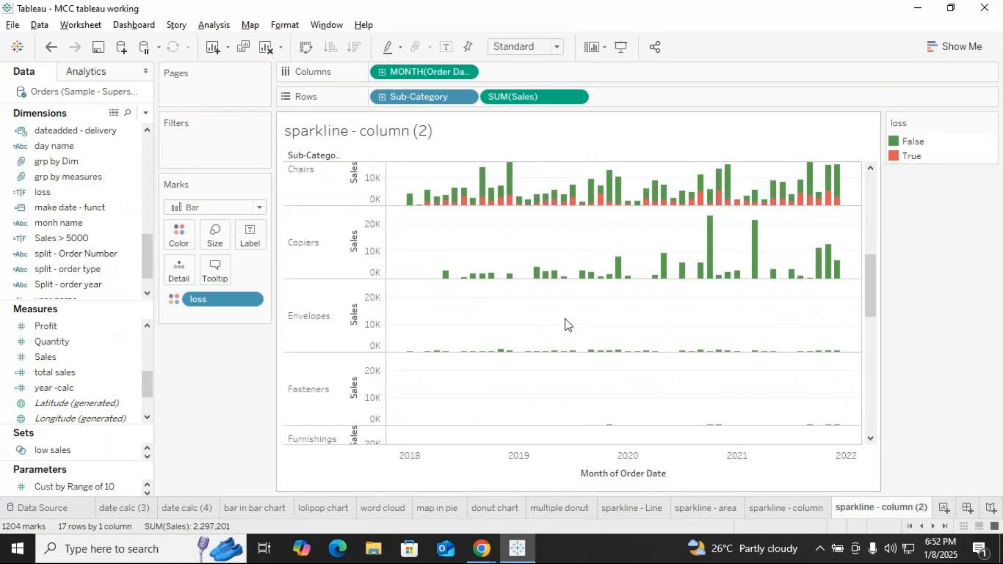
scroll(569, 324, up, 2)
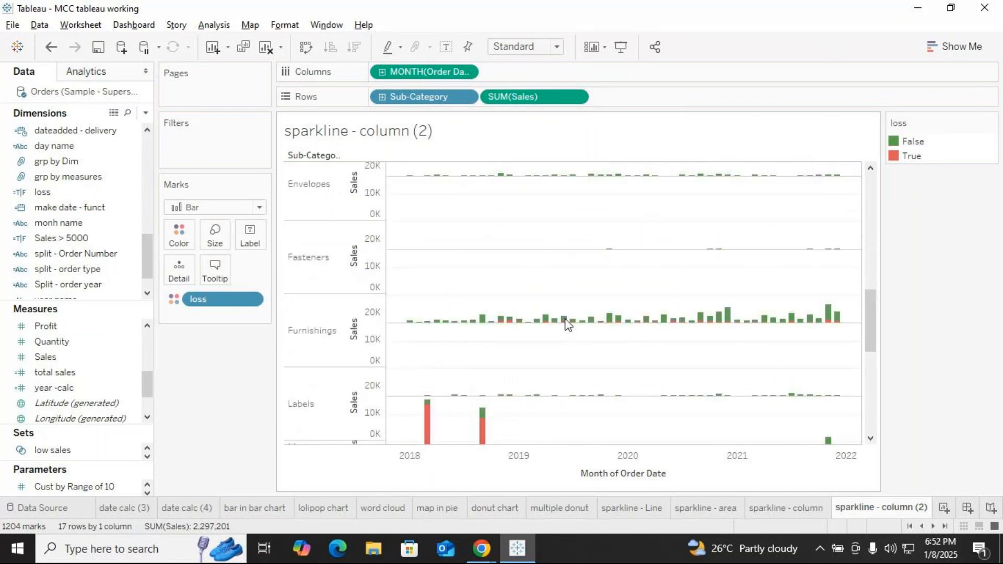
scroll(568, 324, down, 3)
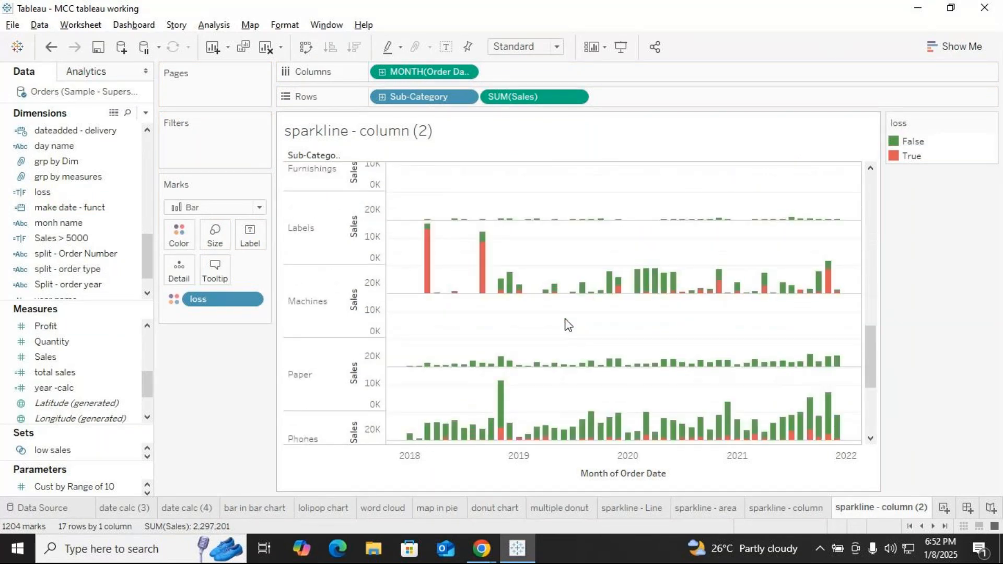
scroll(568, 325, down, 4)
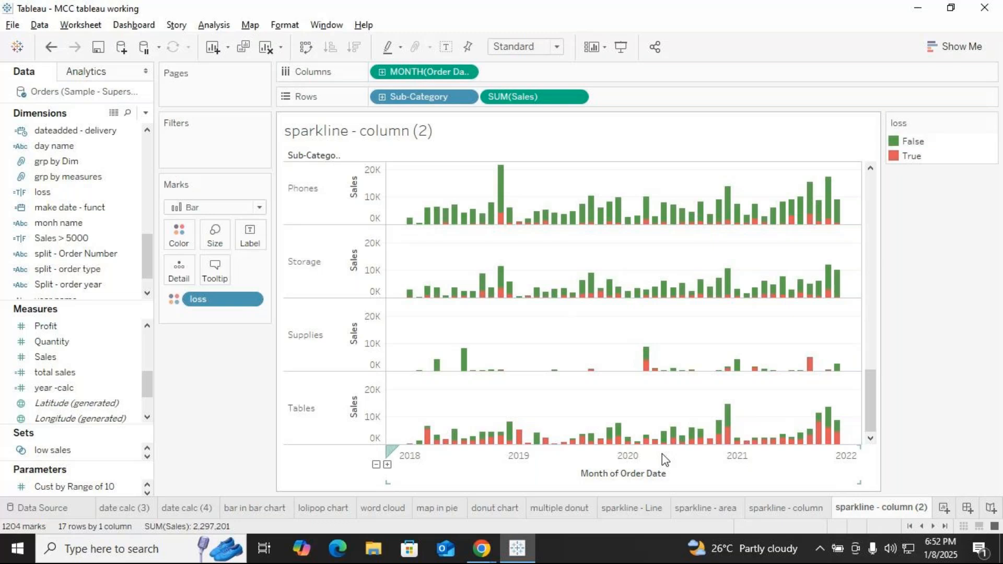
scroll(583, 405, up, 3)
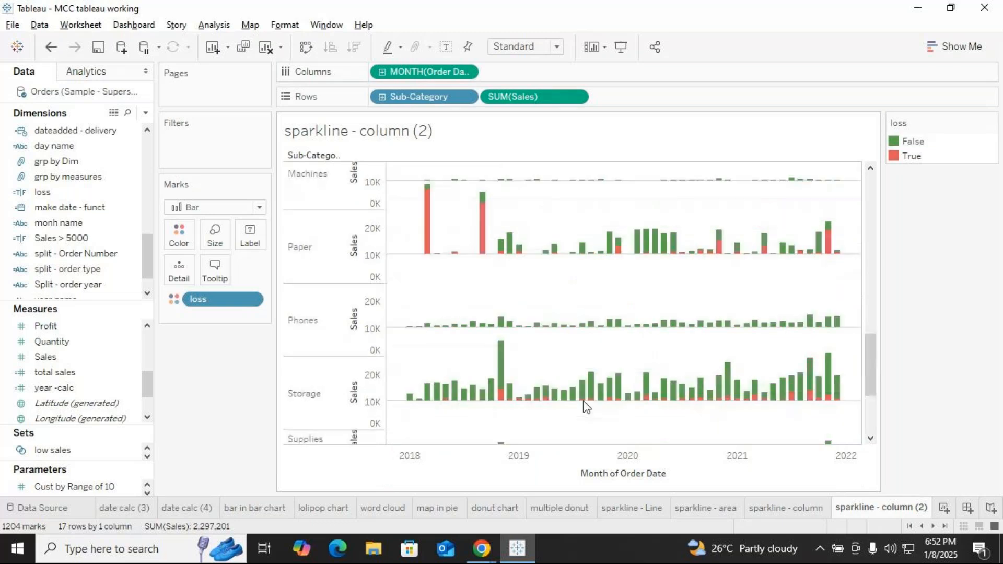
scroll(501, 406, down, 1)
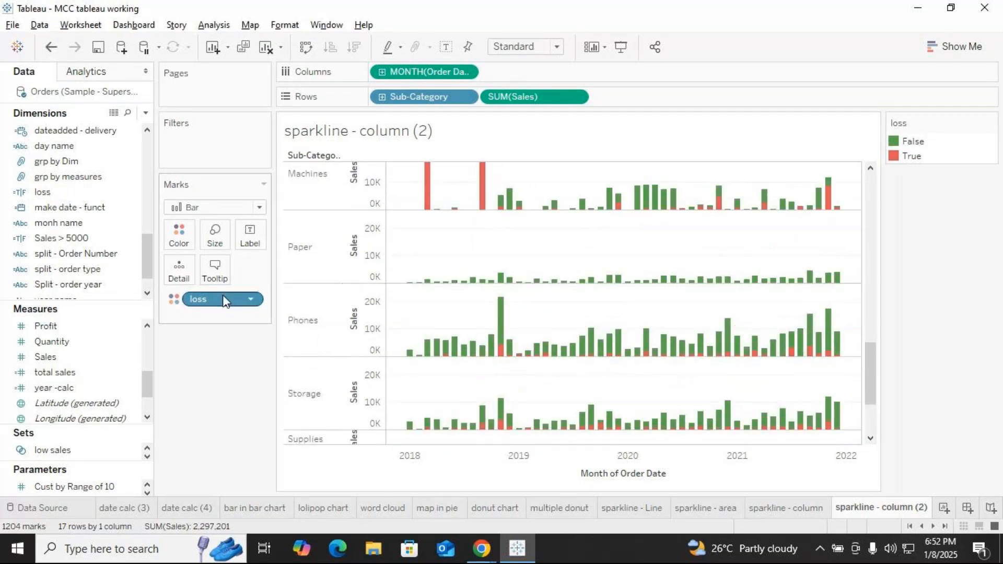
Try the loss field as the bars' label and remove it from the marks.
drag(217, 301, 253, 240)
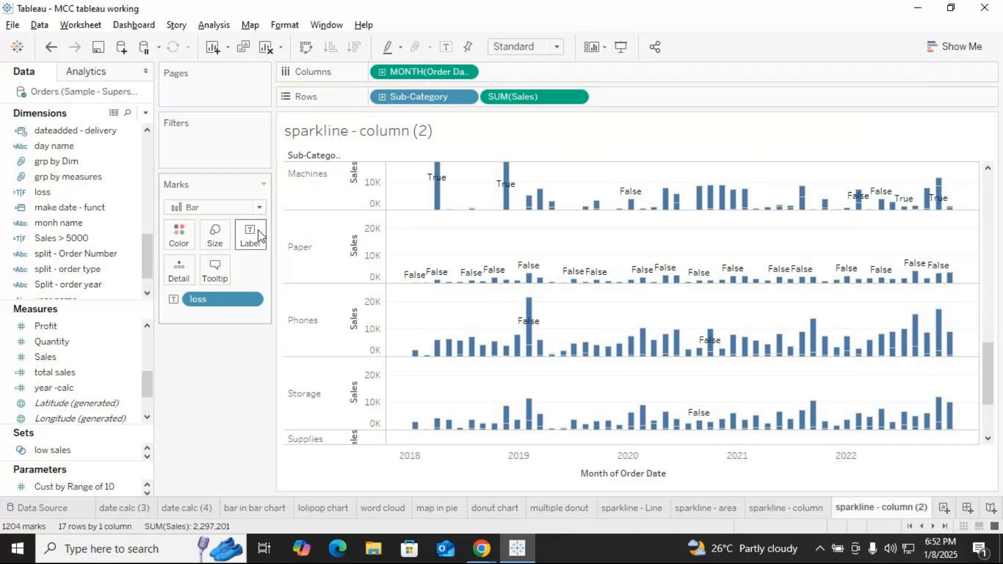
drag(217, 299, 204, 361)
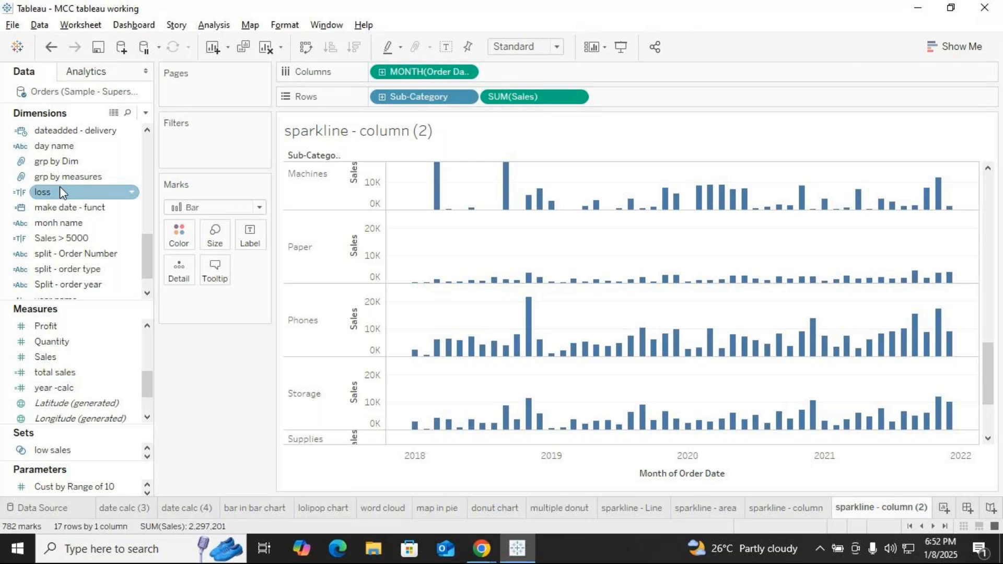
Put the loss field on the color of the bars in the duplicated column sparkline.
scroll(67, 235, up, 1)
scroll(67, 235, down, 1)
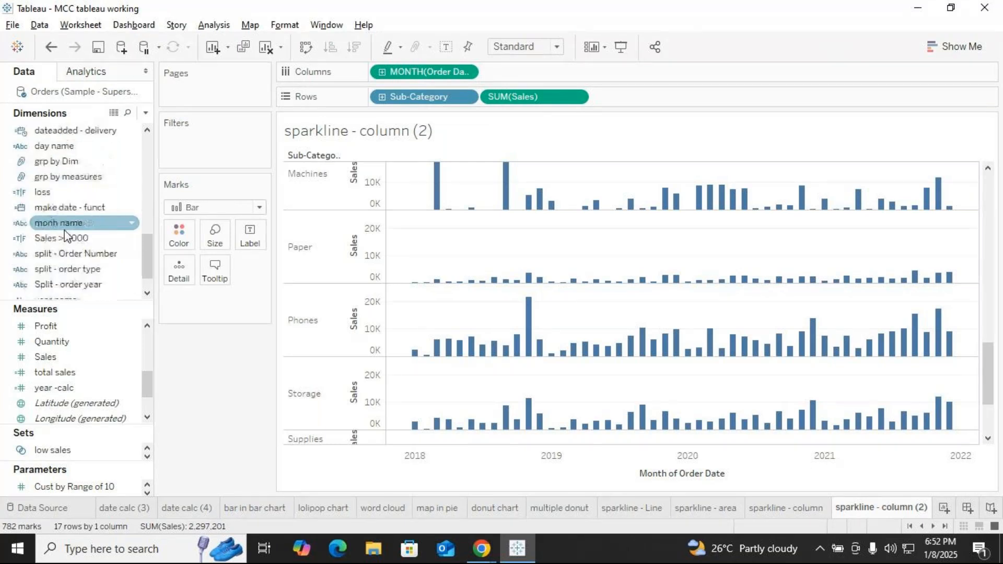
drag(43, 192, 179, 232)
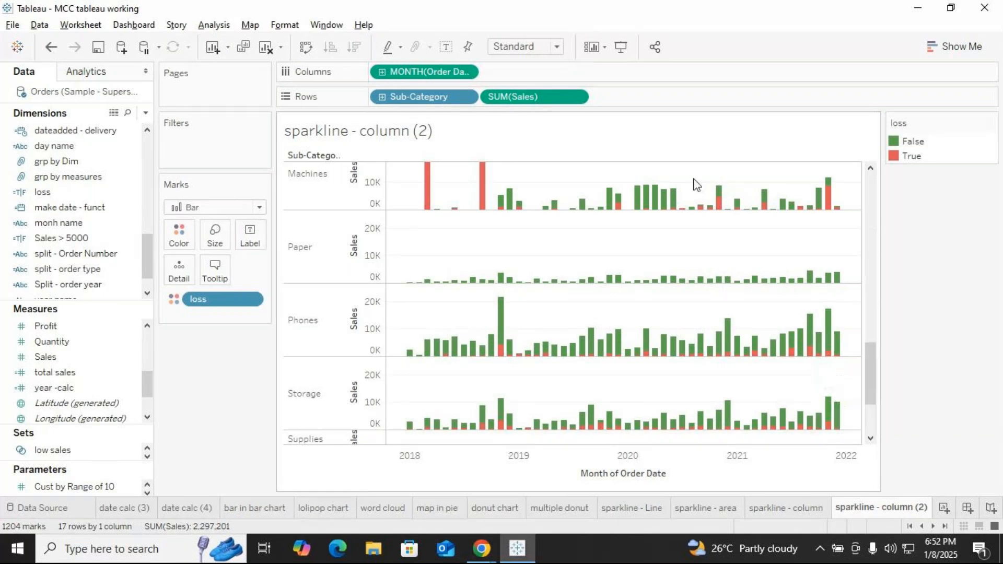
Replace Sales with Profit on the rows of the duplicated sparkline and look through the sub-categories.
drag(515, 99, 216, 378)
drag(46, 326, 513, 99)
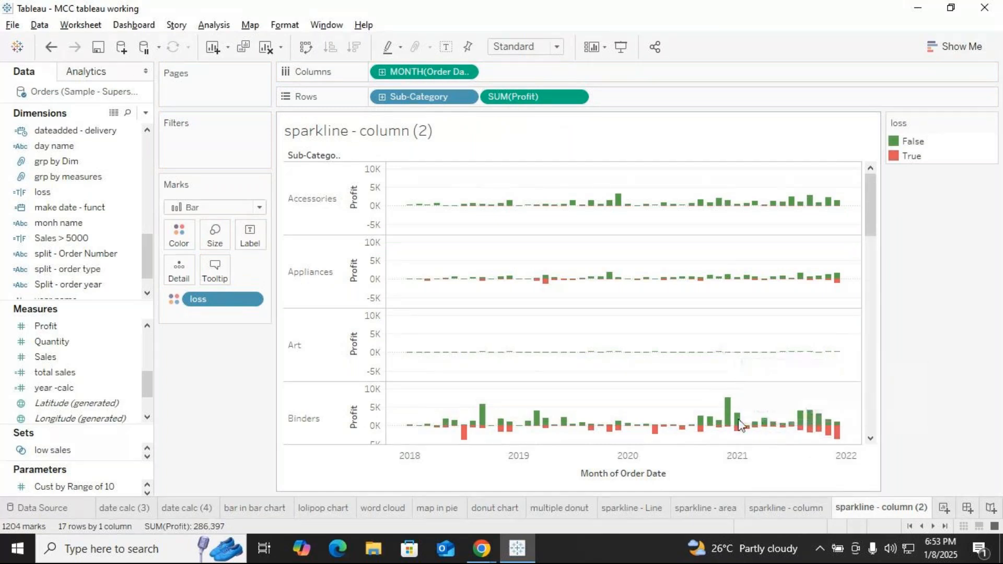
scroll(734, 435, down, 2)
scroll(731, 418, down, 3)
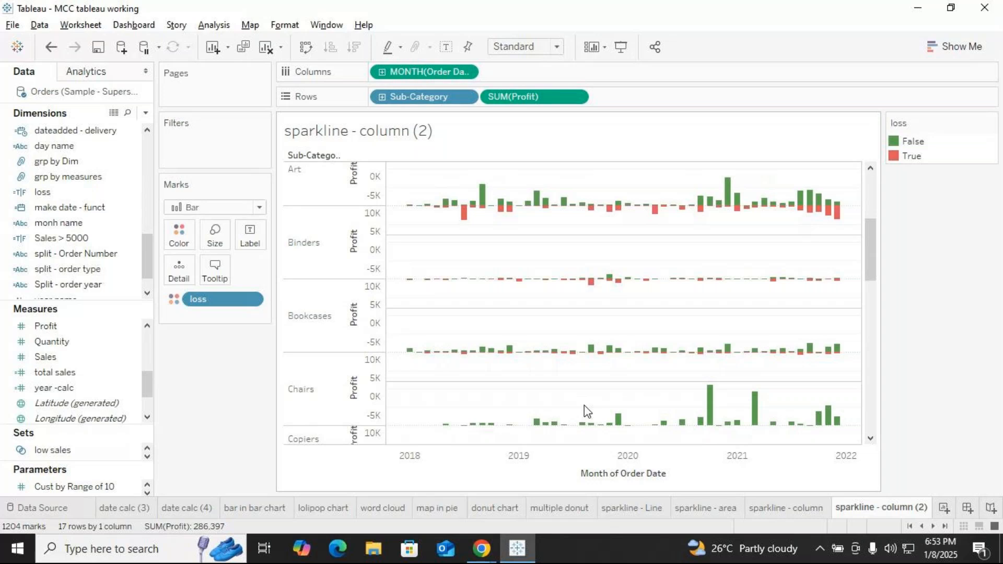
scroll(587, 411, down, 1)
scroll(585, 411, down, 10)
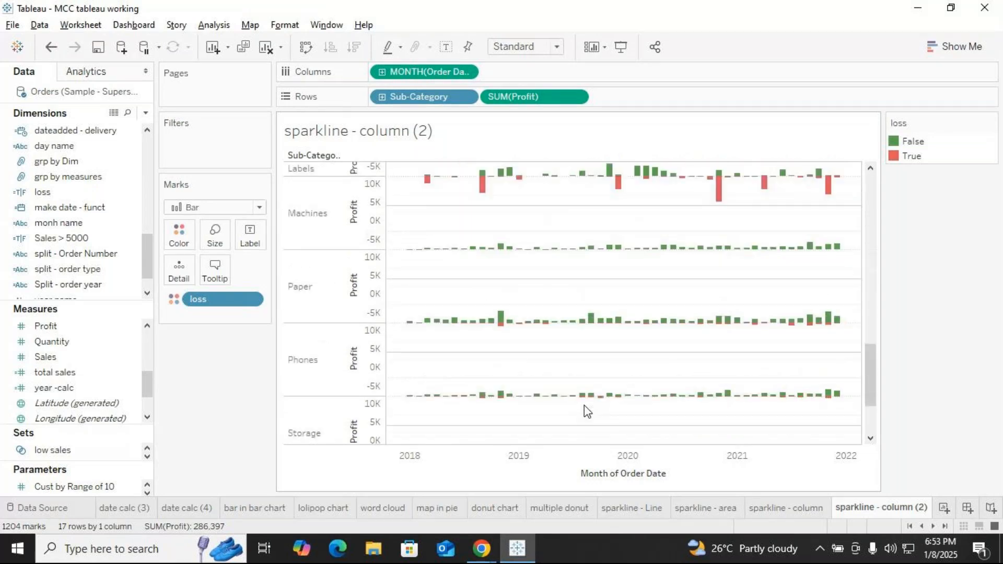
Rename the duplicated column sparkline sheet as "sparkline - win/loss".
scroll(586, 410, down, 1)
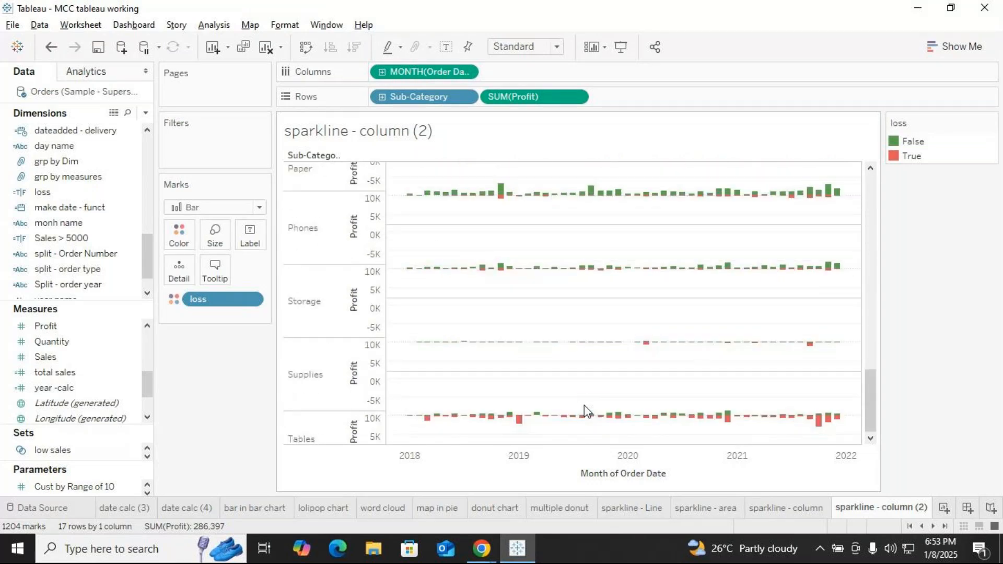
scroll(587, 411, down, 1)
right_click(909, 508)
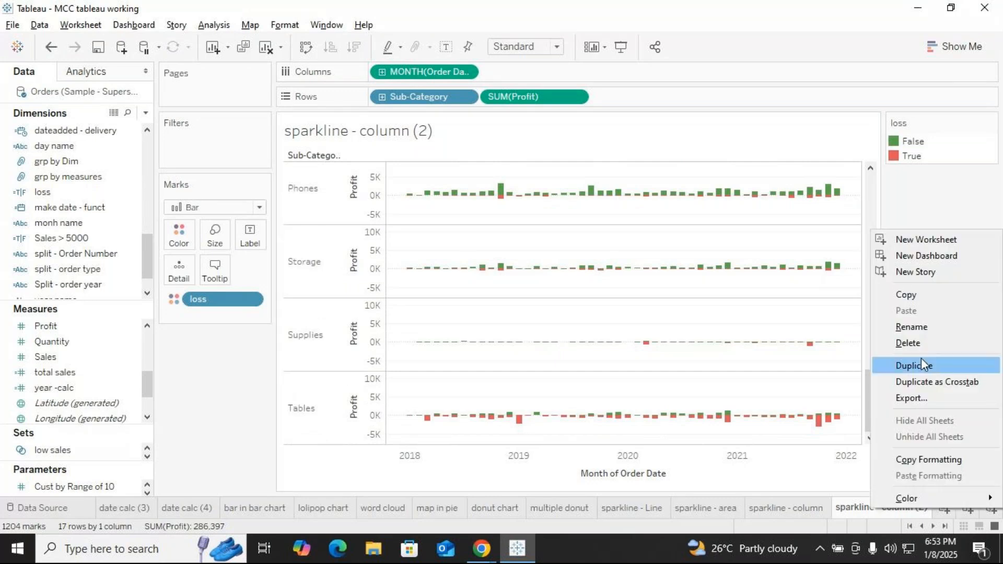
click(913, 327)
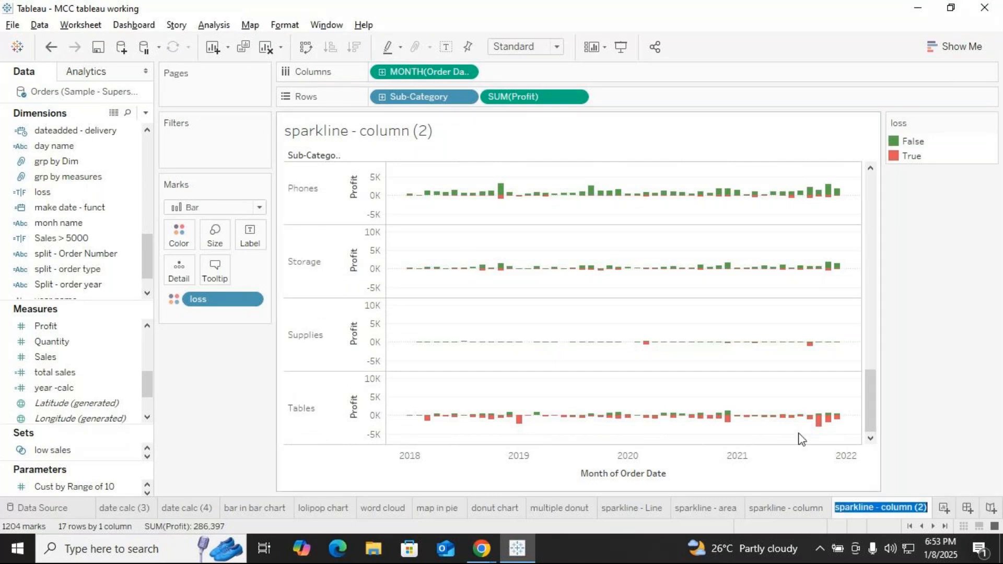
click(930, 503)
key(BackSpace)
key(BackSpace)
key(BackSpace)
key(BackSpace)
key(BackSpace)
key(BackSpace)
key(BackSpace)
key(BackSpace)
key(BackSpace)
key(BackSpace)
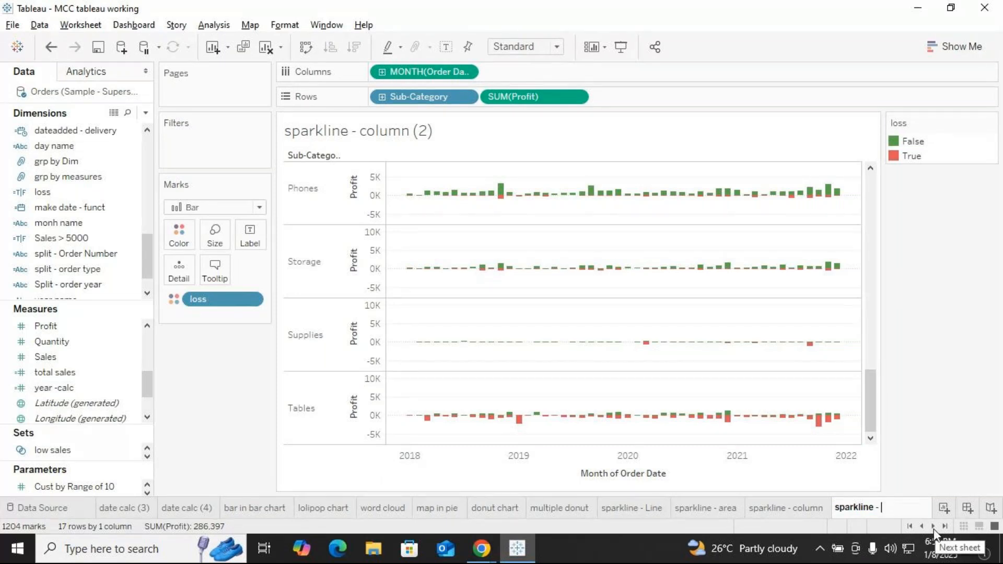
text(win/loss)
key(Return)
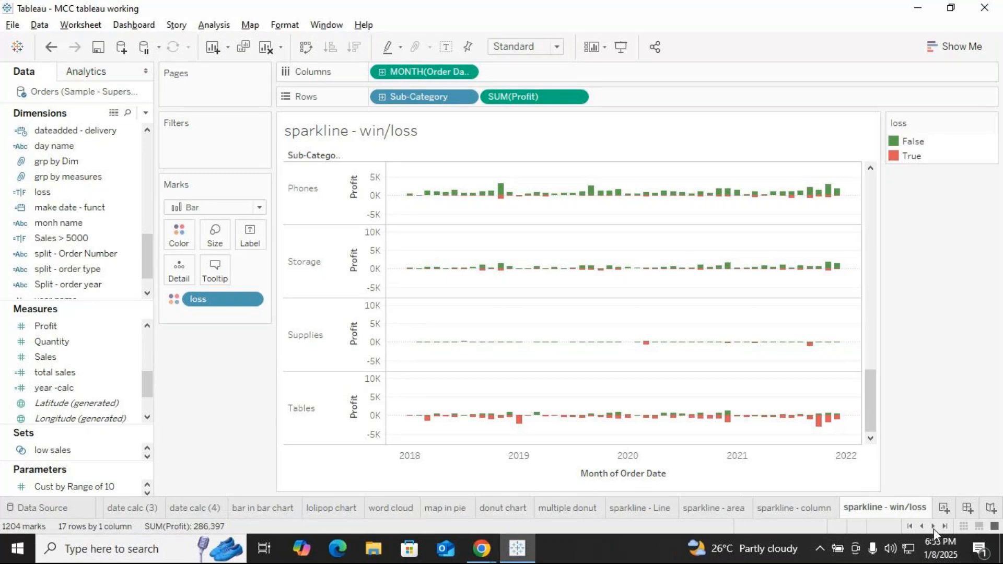
key(alt+Tab)
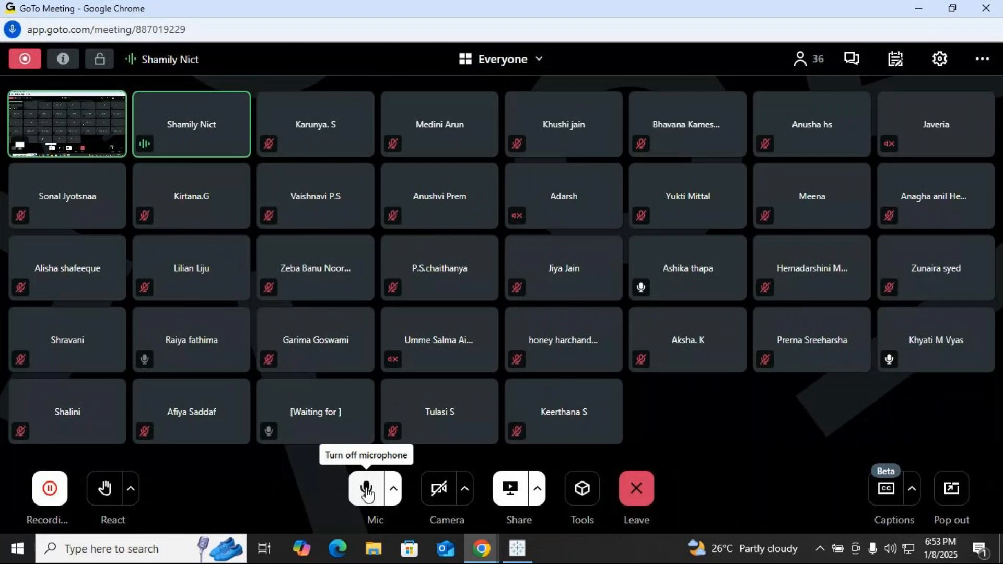
click(519, 544)
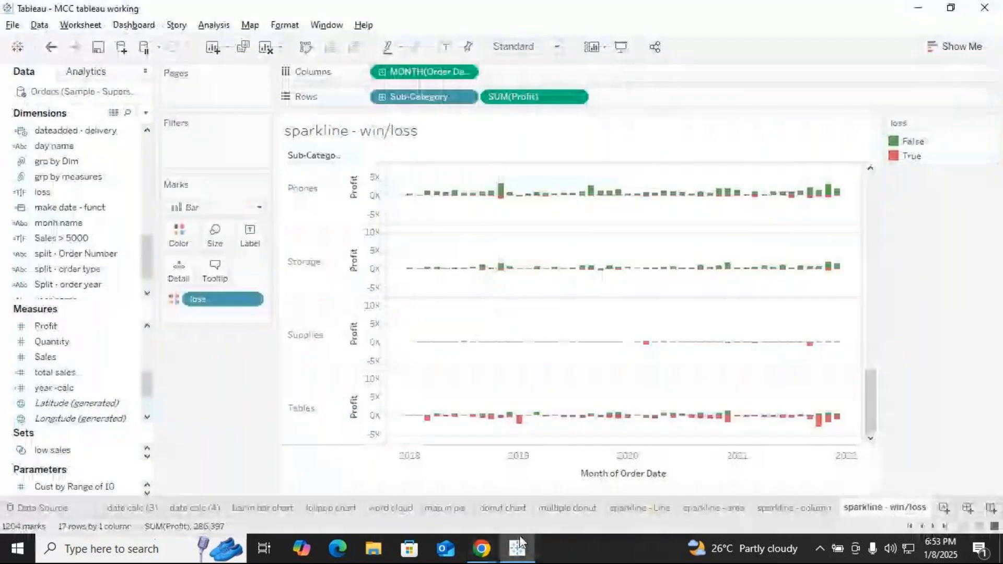
mouse_move(520, 536)
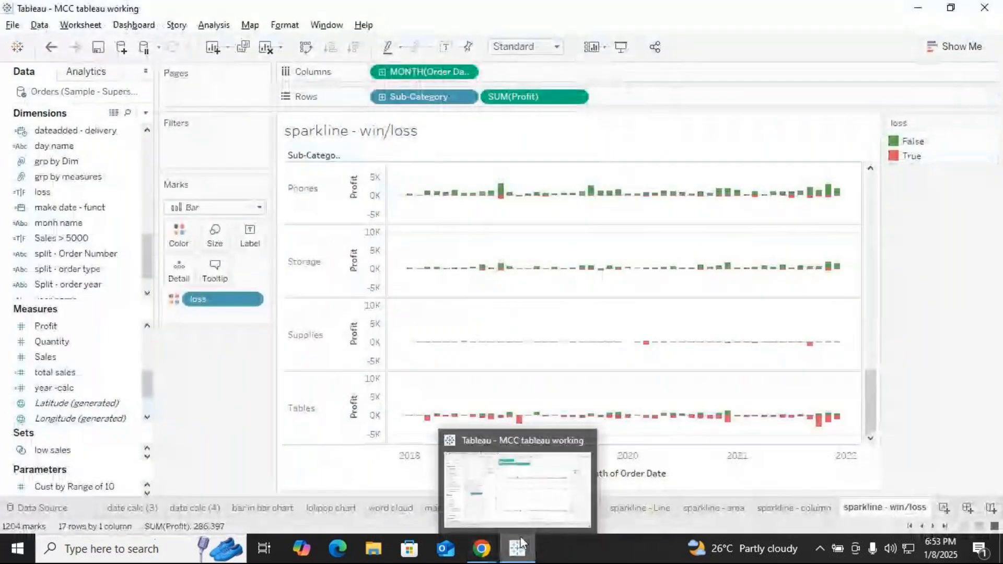
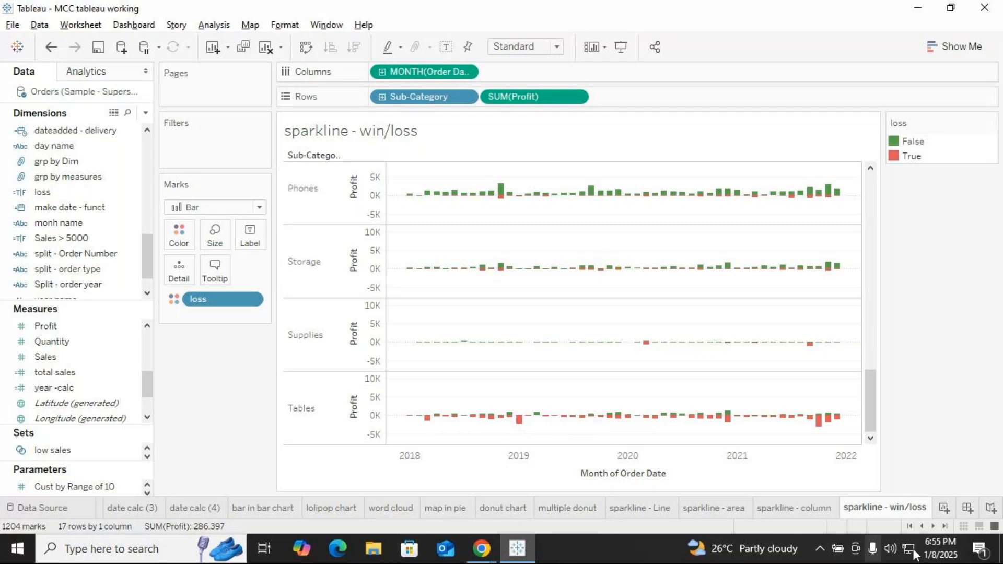
Switch to the GoTo Meeting window, turn the microphone on and return to Tableau.
click(480, 558)
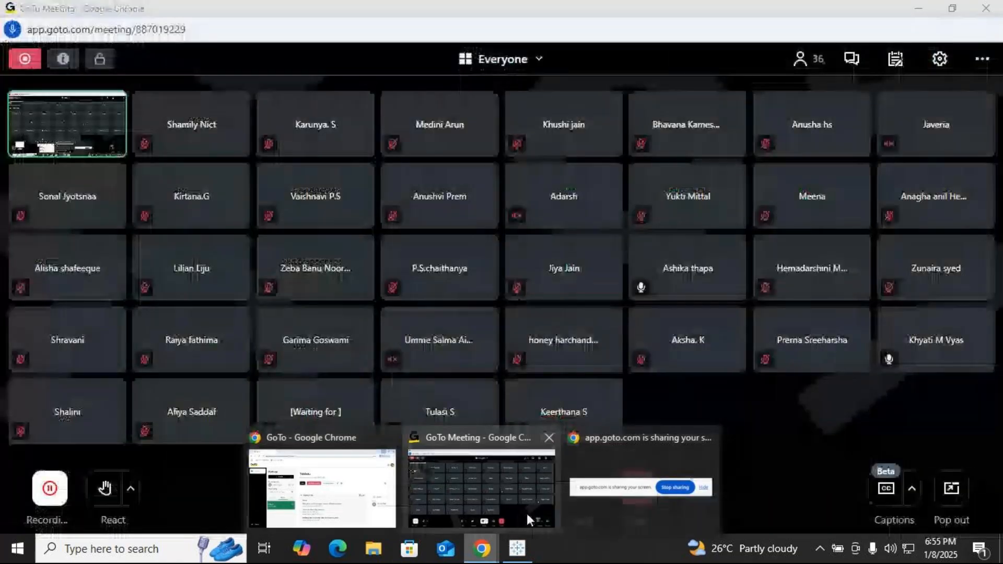
click(514, 515)
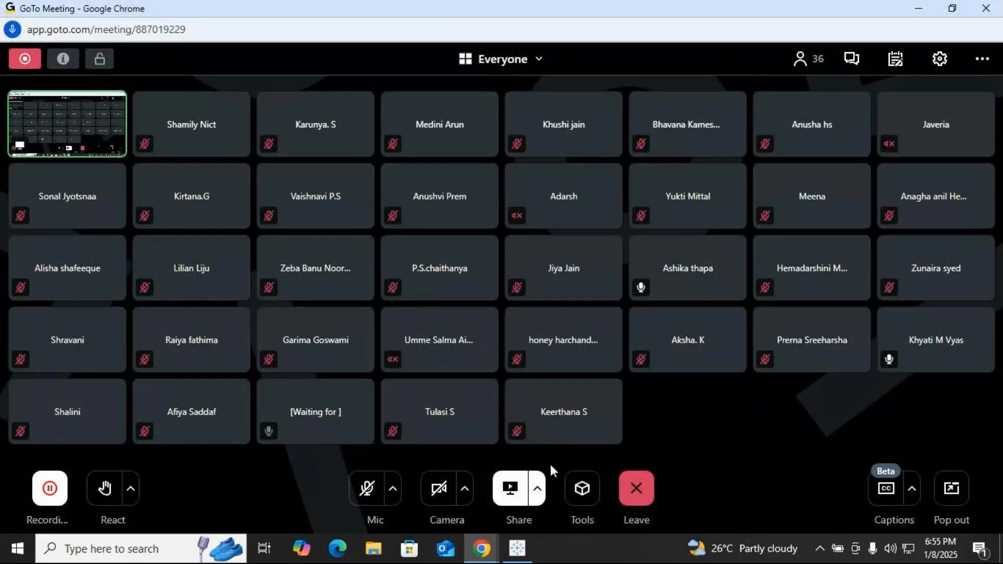
click(362, 489)
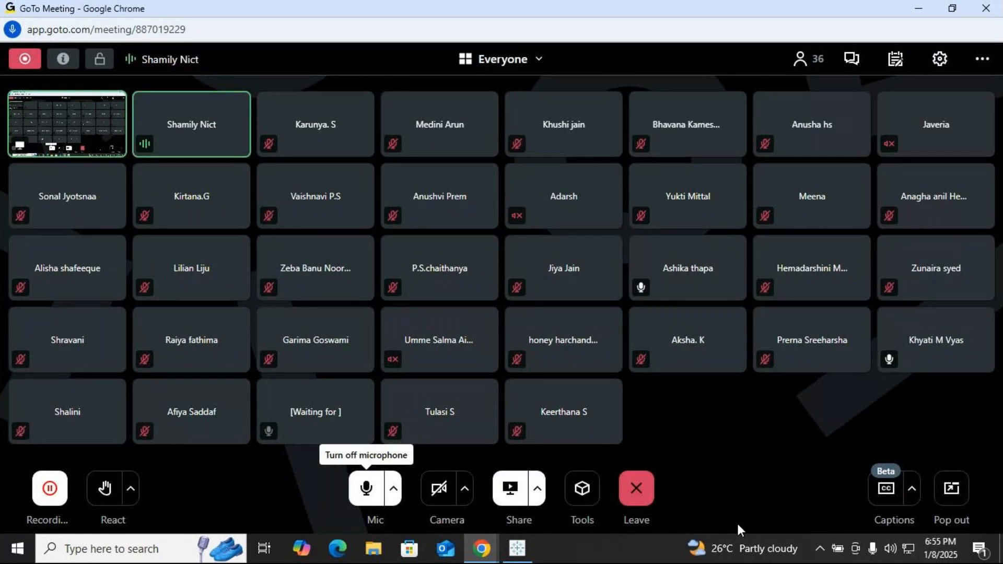
click(517, 549)
Add a new worksheet and name it "funnel chart".
click(944, 508)
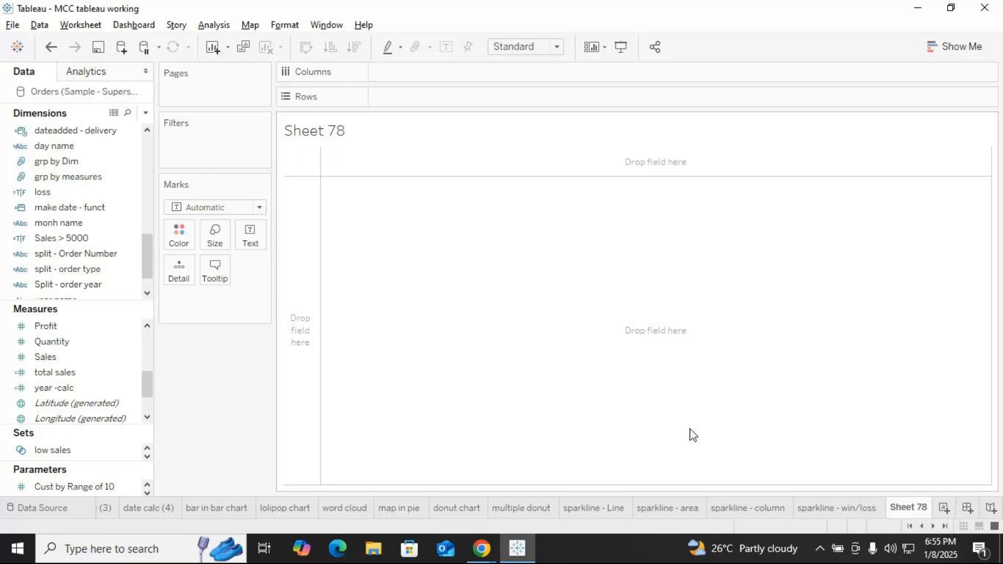
right_click(911, 508)
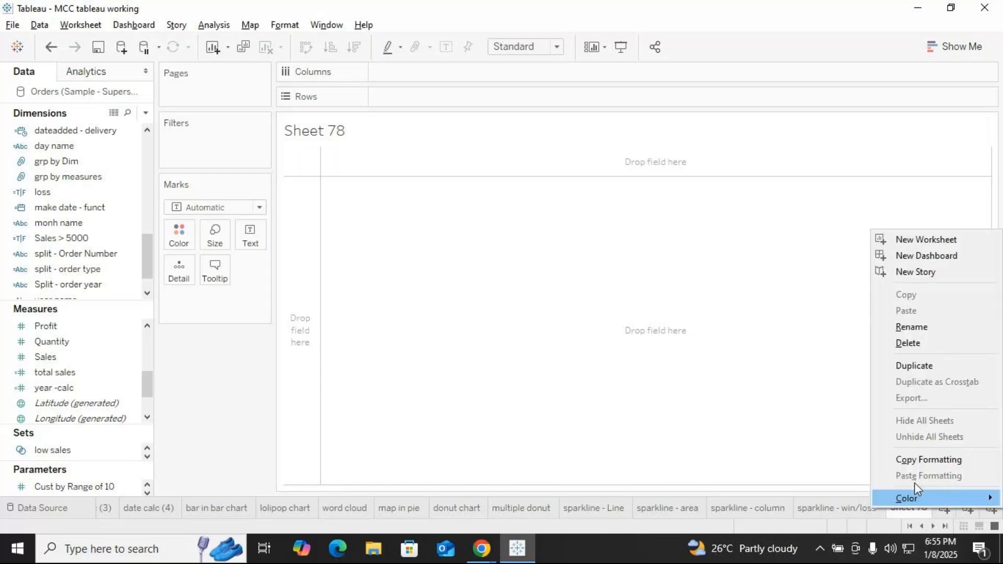
click(915, 328)
text(f)
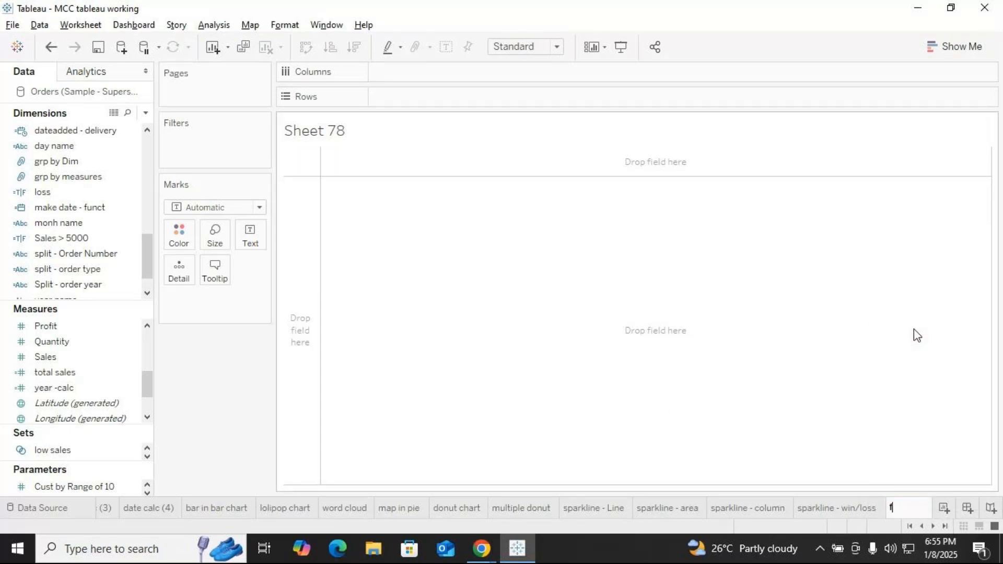
text(unnel chart)
key(Return)
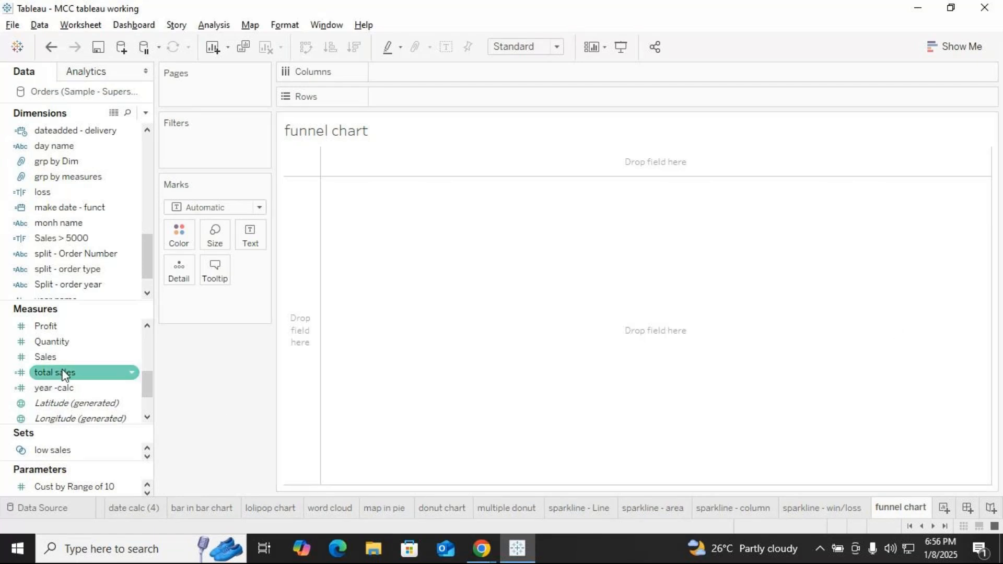
Chart Sales by Sub-Category as horizontal bars, with Sub-Category on rows and Sales on columns.
scroll(83, 230, up, 5)
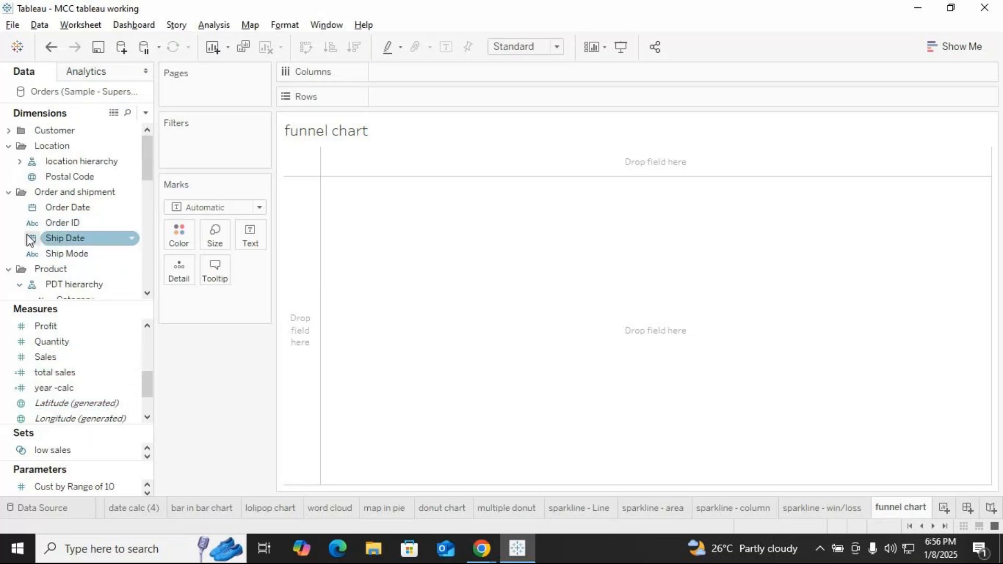
scroll(35, 248, down, 2)
drag(84, 228, 399, 98)
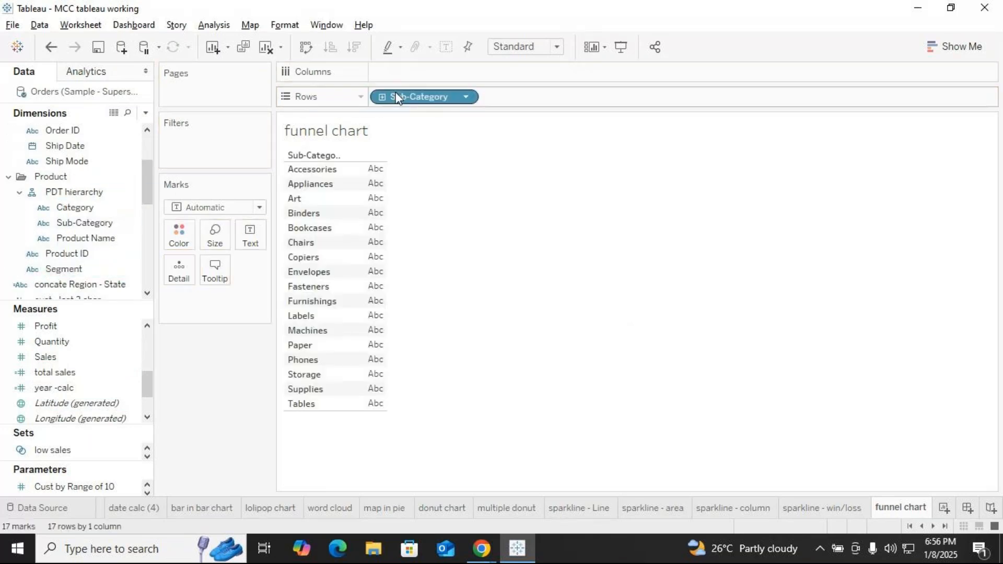
drag(64, 358, 406, 68)
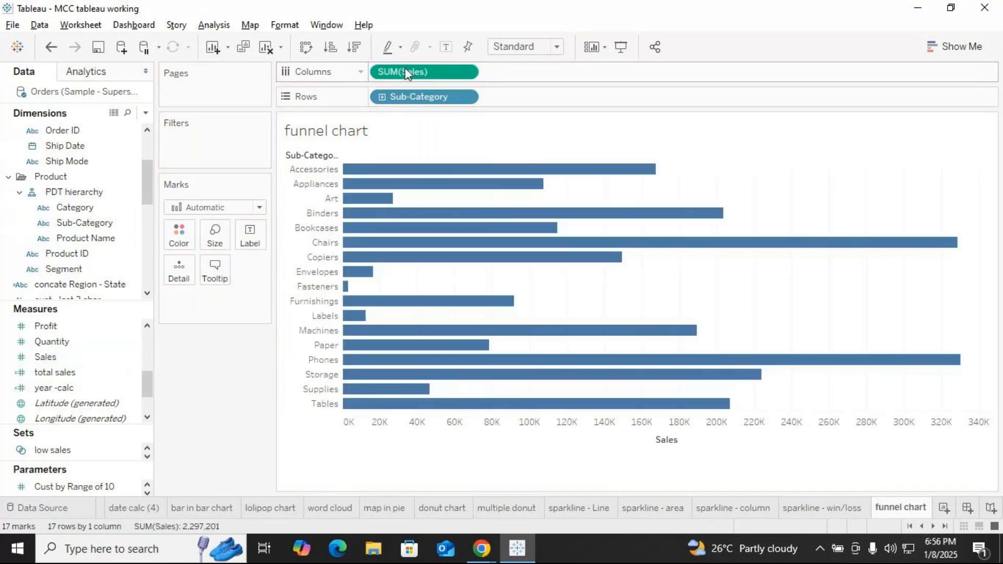
Sort the sub-categories by descending sales and add a second copy of Sales to the columns.
click(355, 47)
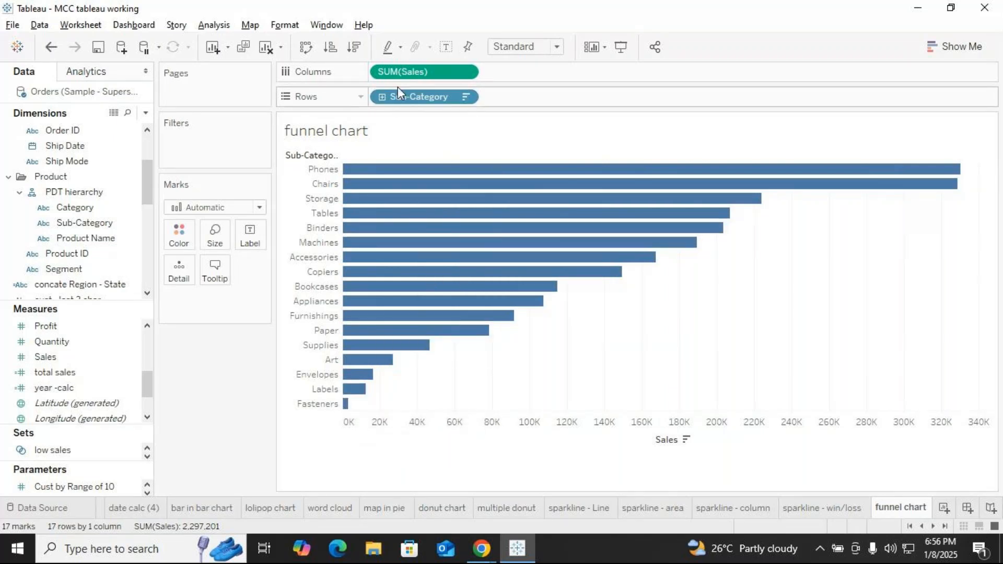
drag(401, 73, 524, 71)
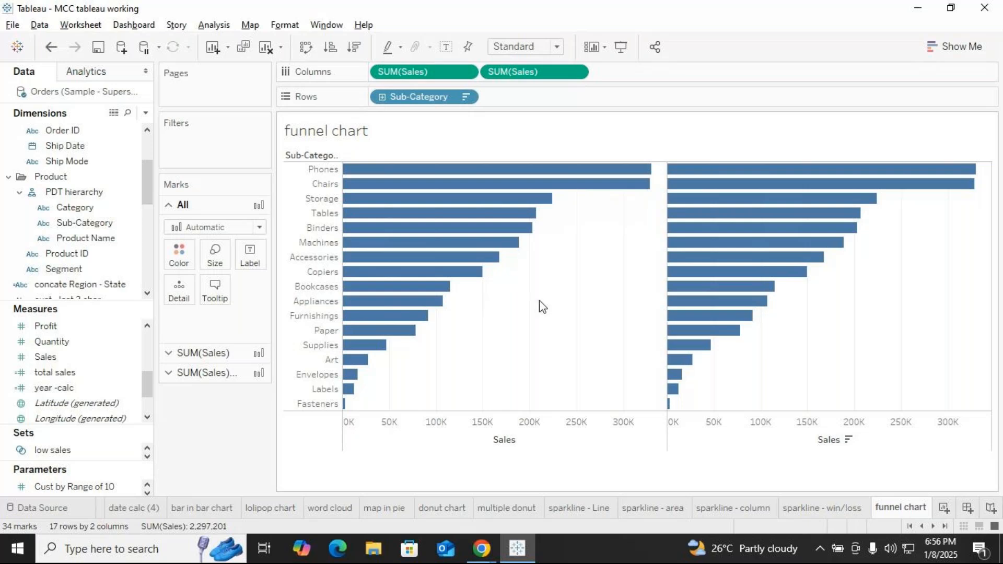
right_click(506, 277)
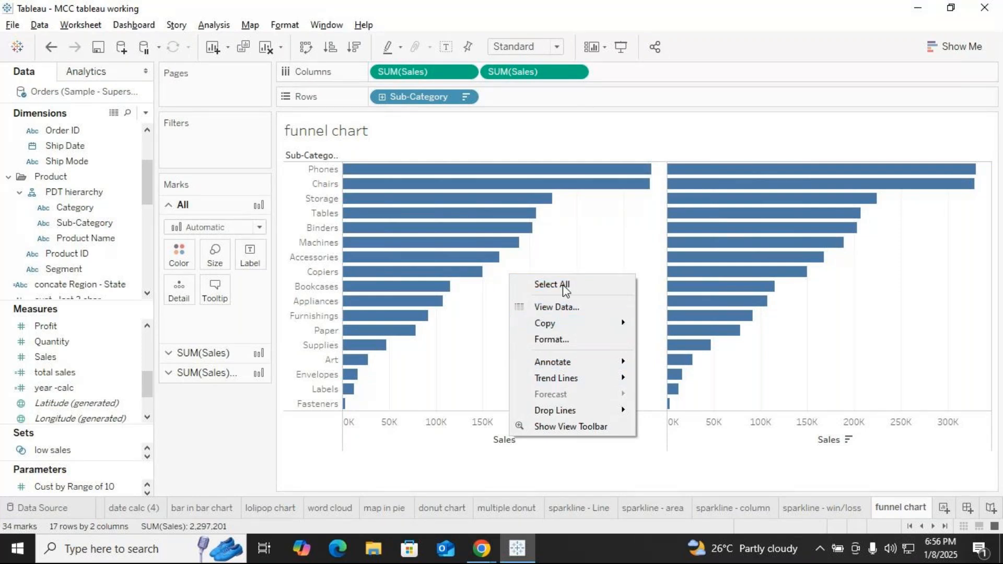
right_click(465, 324)
key(Escape)
right_click(467, 322)
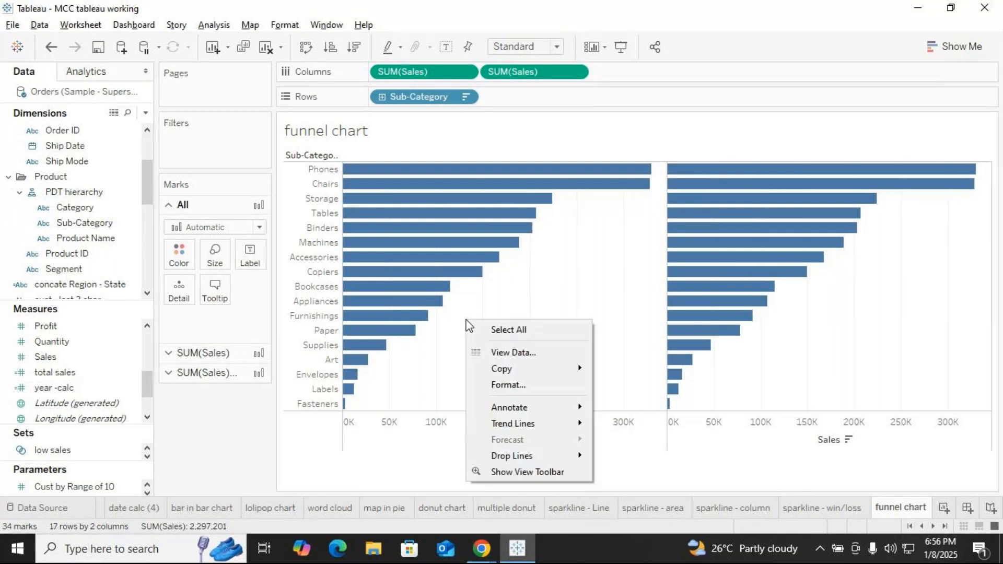
click(508, 385)
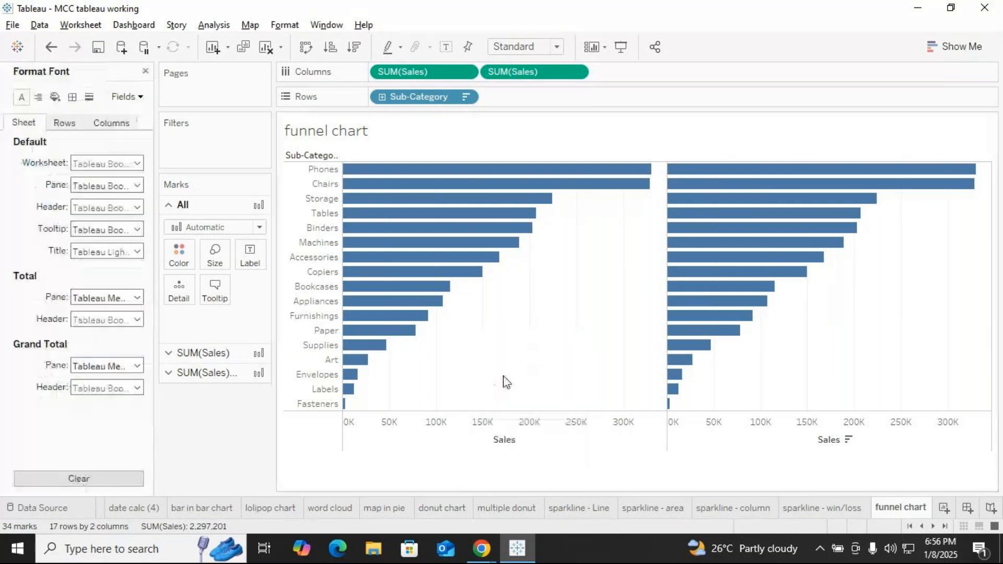
click(145, 74)
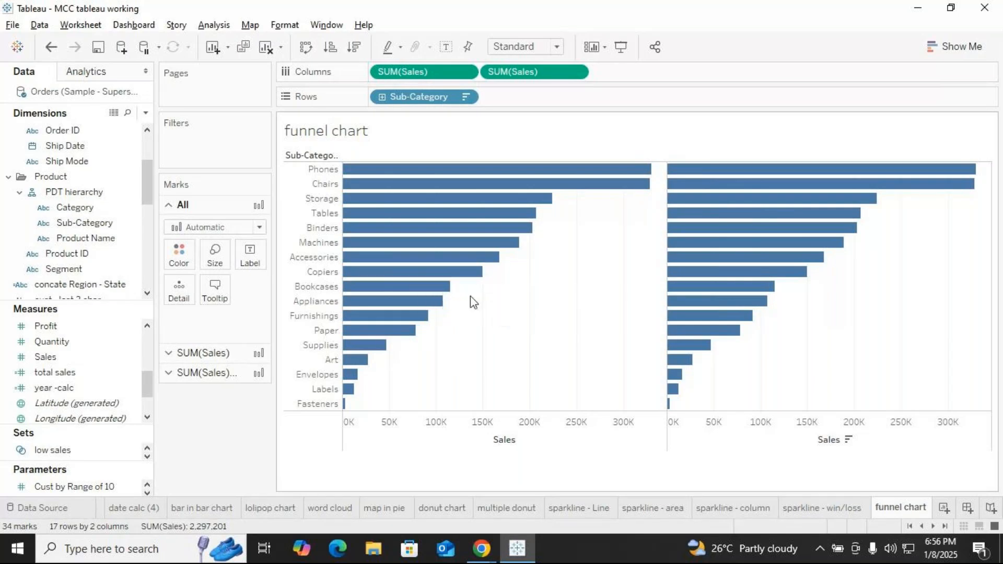
Try showing drop lines on the sales bars and turn them off again.
right_click(468, 315)
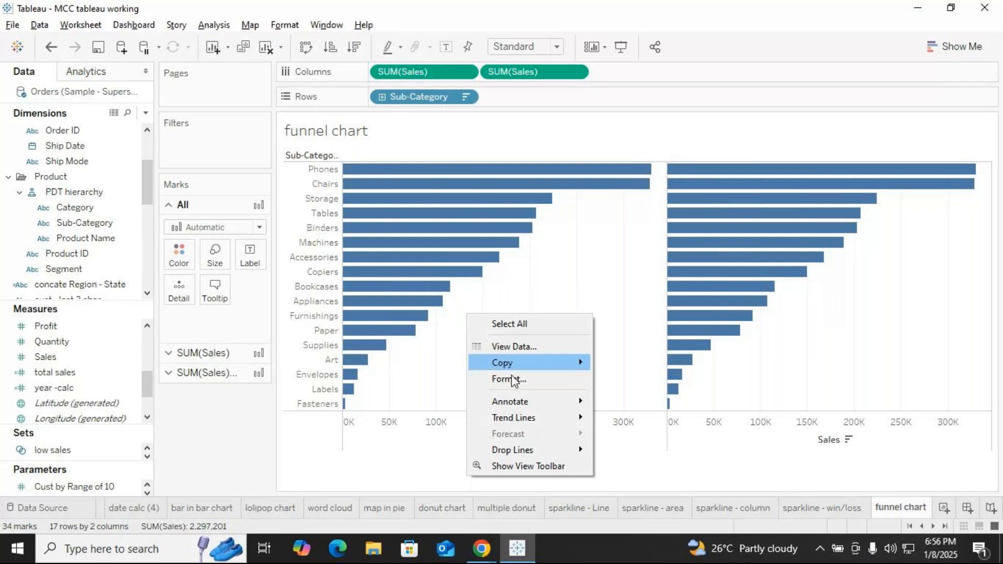
mouse_move(531, 414)
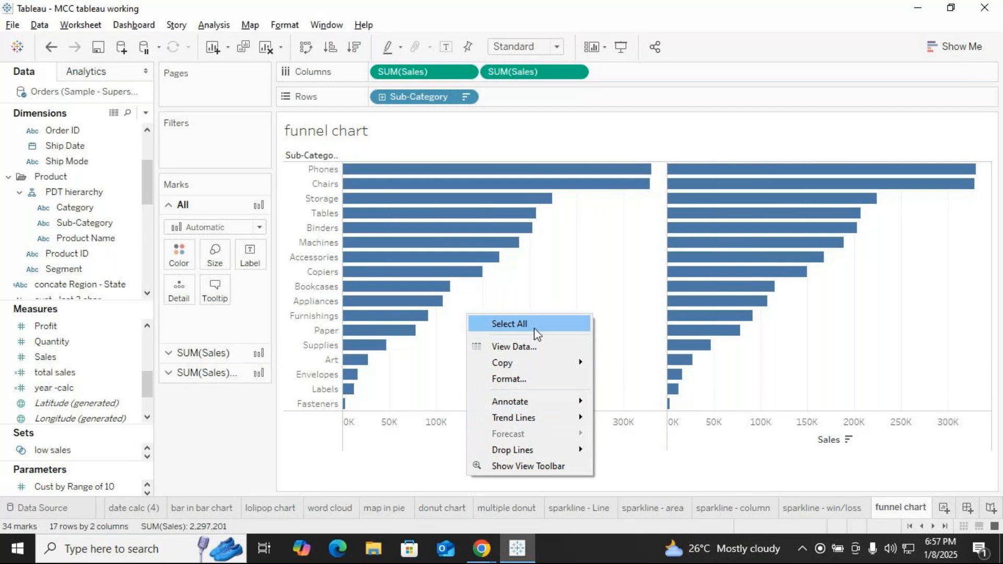
mouse_move(557, 367)
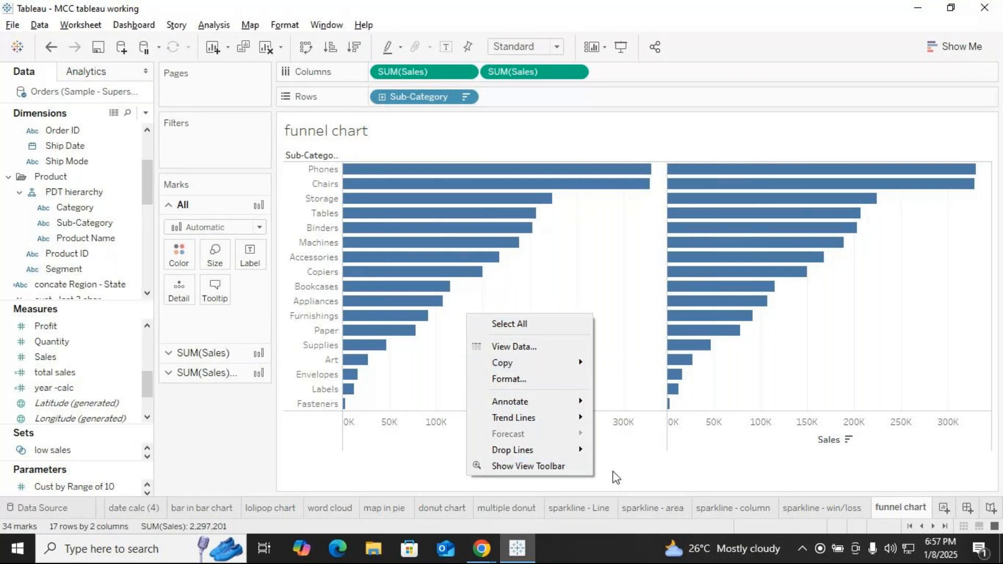
mouse_move(563, 452)
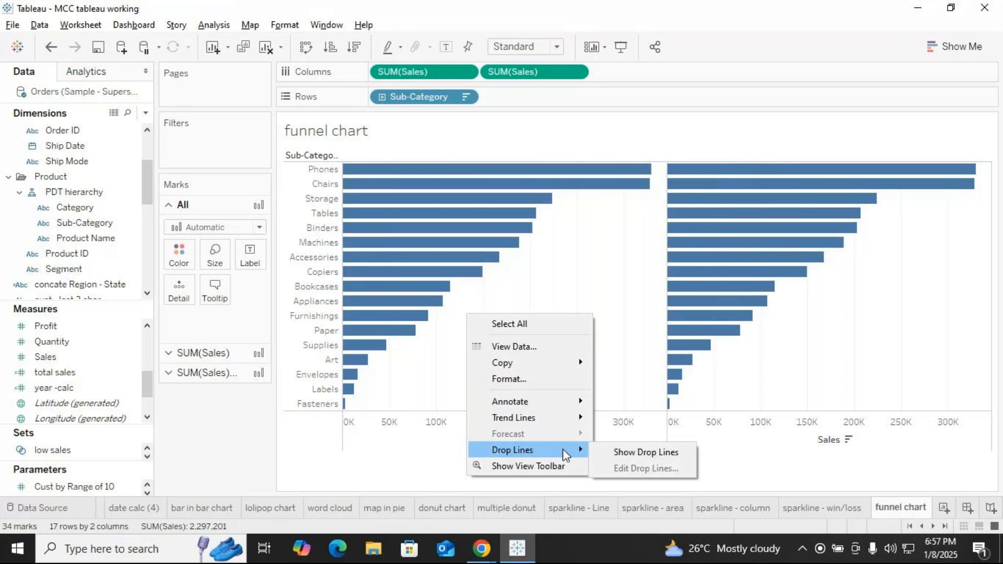
click(633, 454)
click(525, 374)
right_click(516, 358)
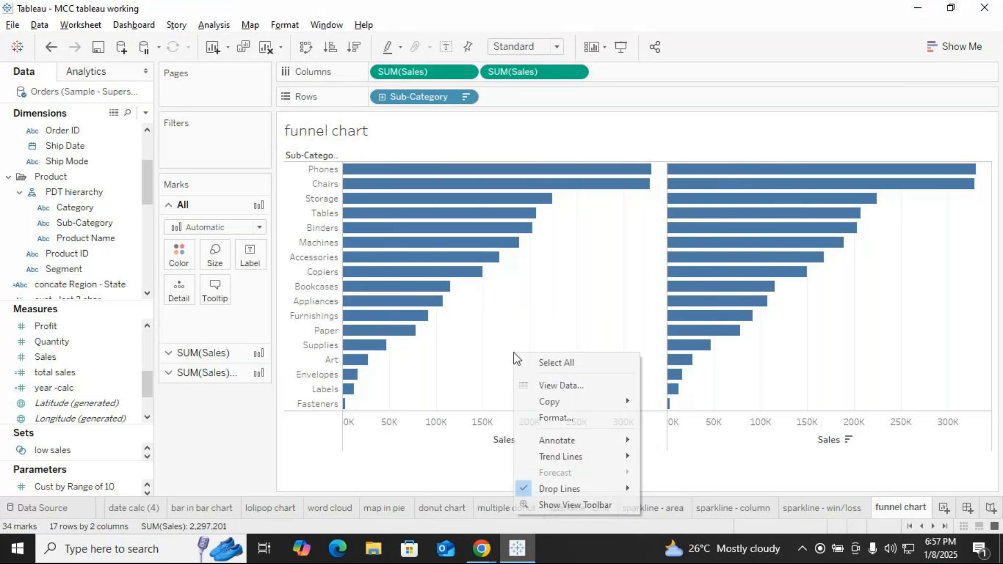
mouse_move(517, 488)
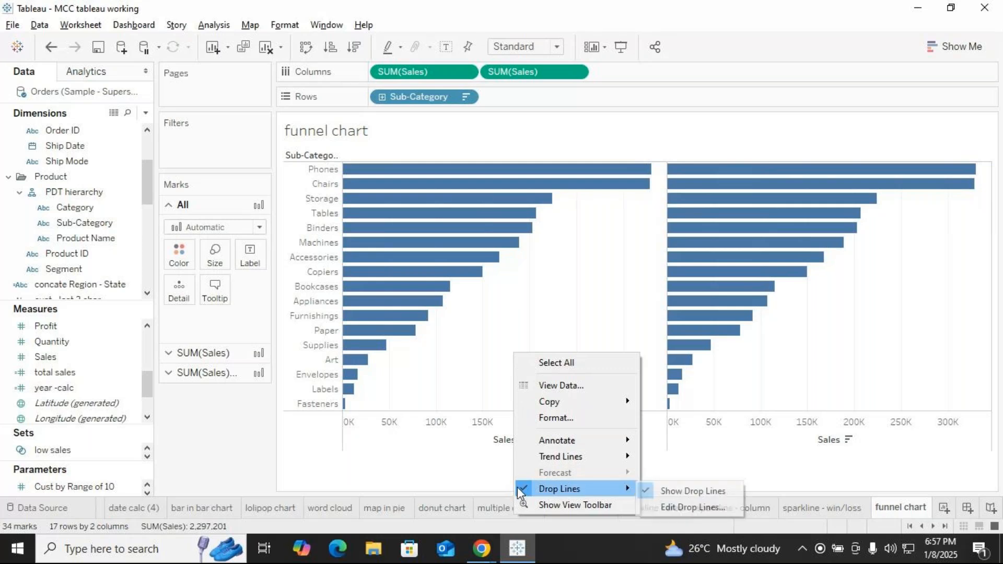
click(648, 493)
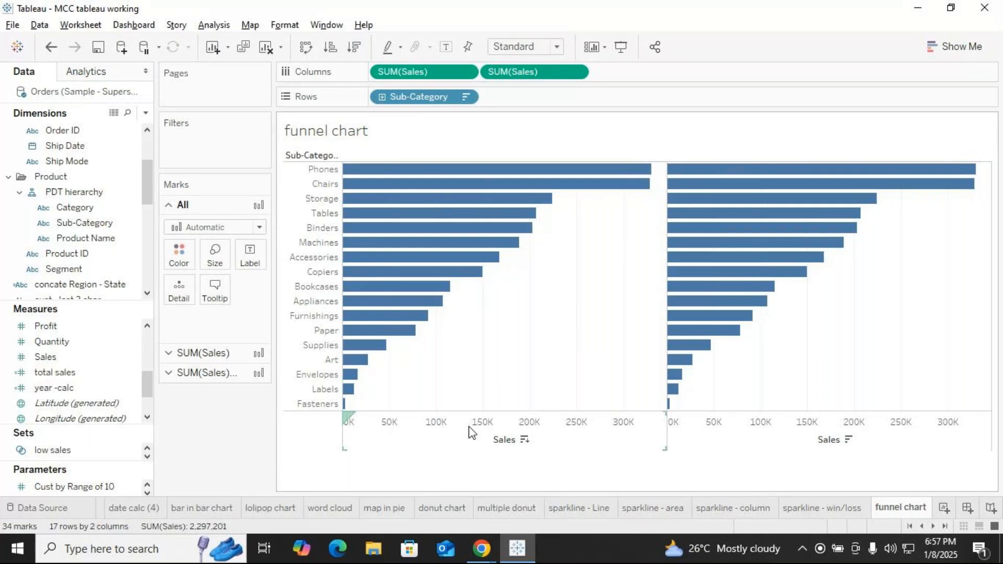
mouse_move(505, 252)
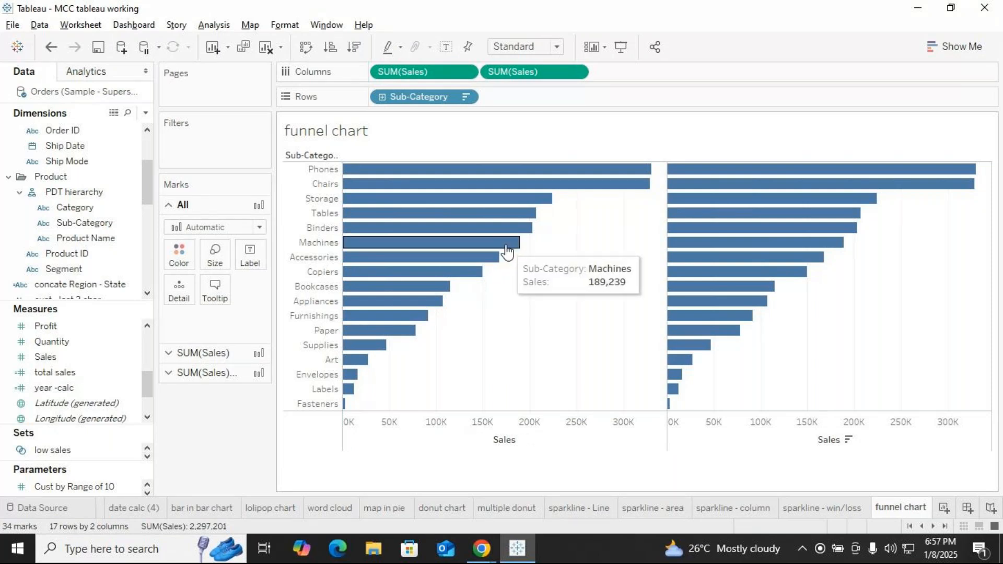
right_click(507, 252)
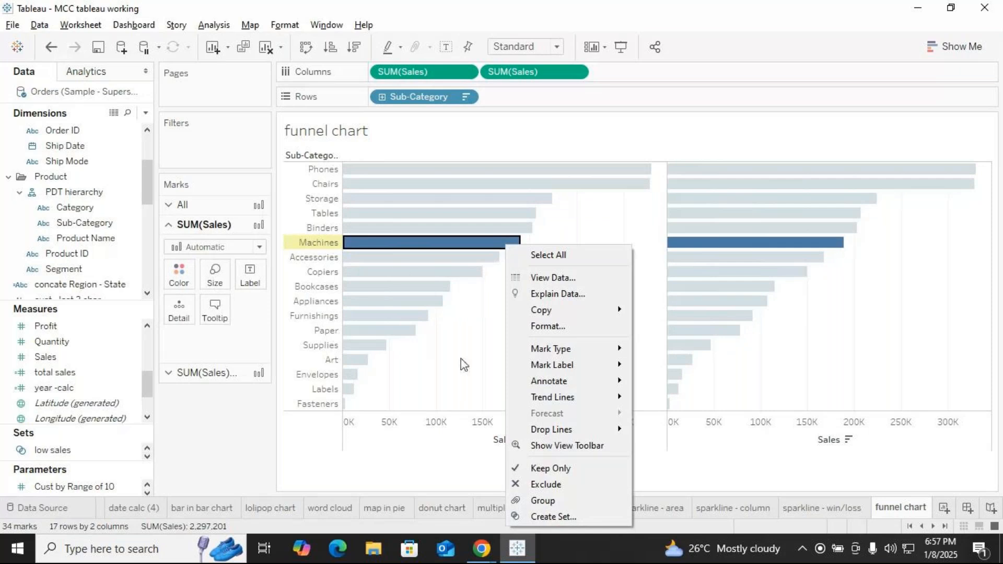
click(285, 420)
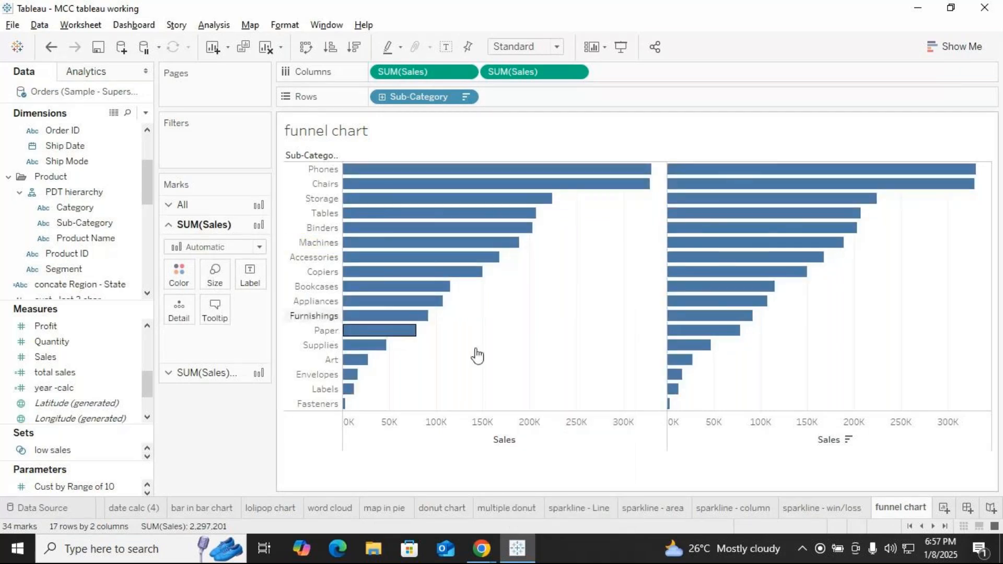
Reverse the scale of the first Sales axis so its bars mirror those of the second Sales axis.
right_click(547, 321)
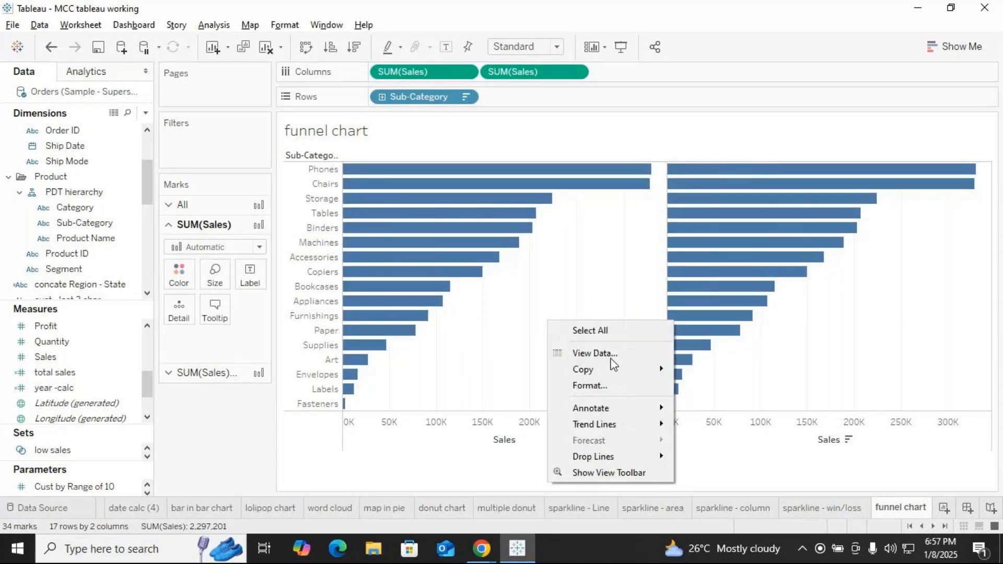
click(452, 460)
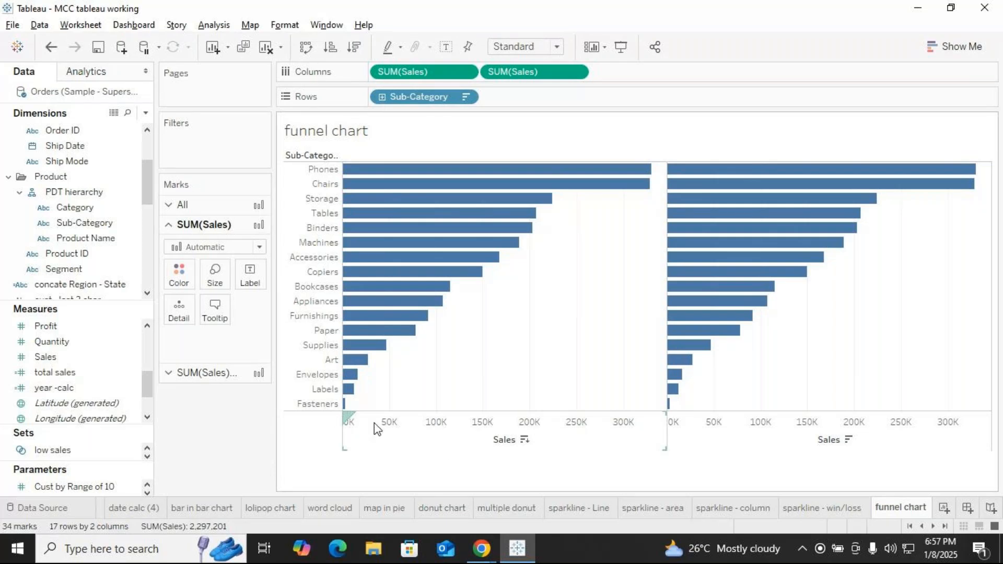
right_click(560, 429)
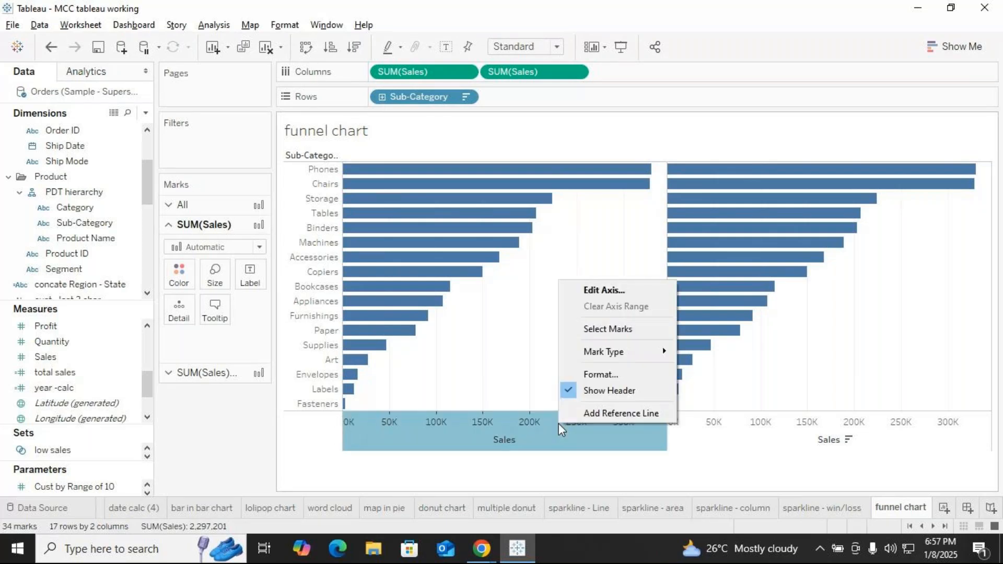
click(604, 291)
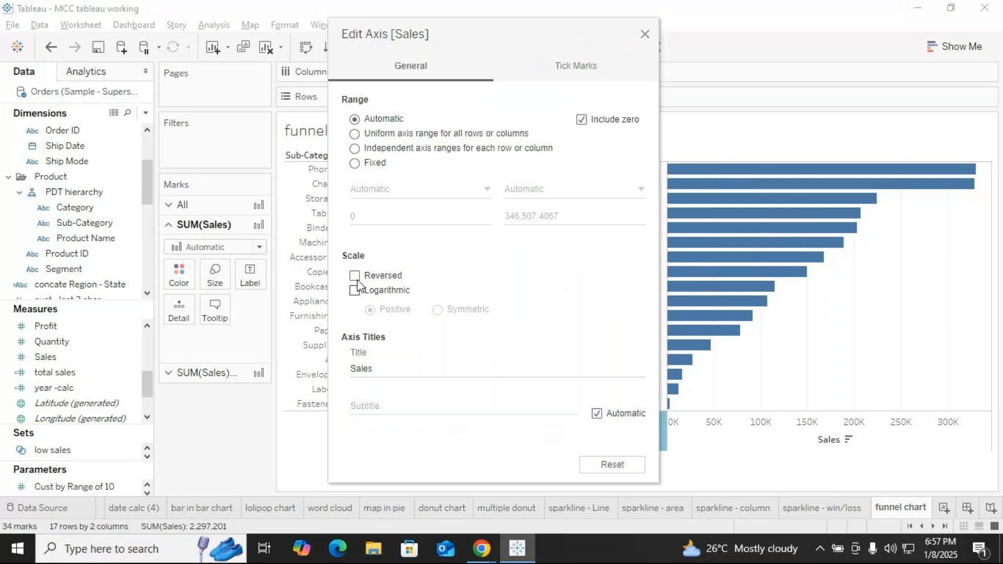
click(355, 277)
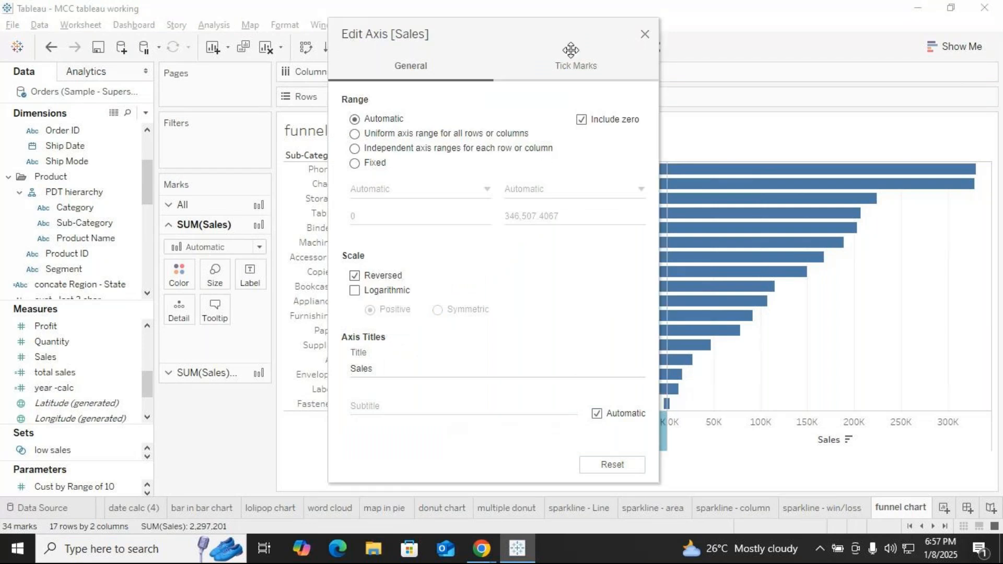
drag(530, 34, 547, 72)
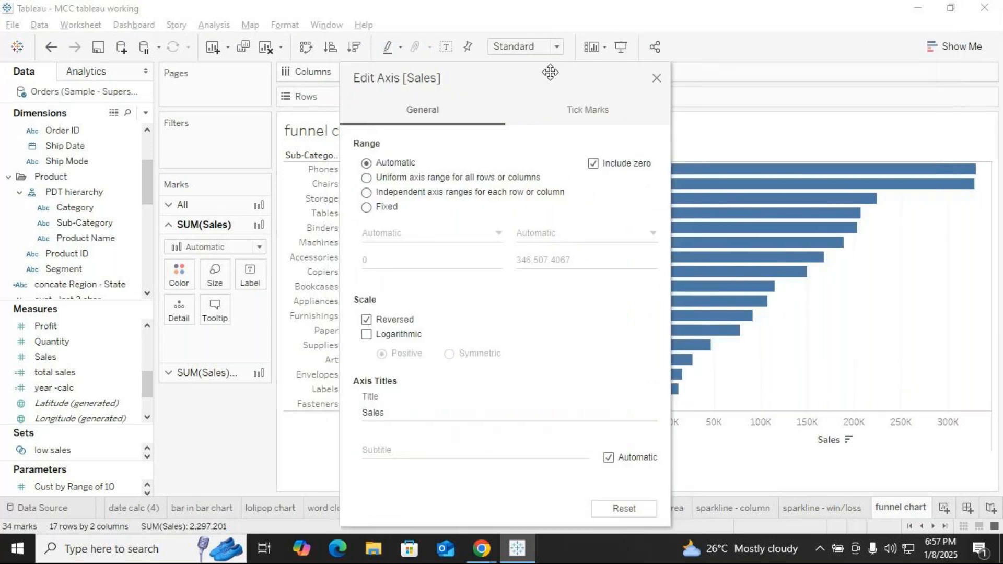
click(655, 78)
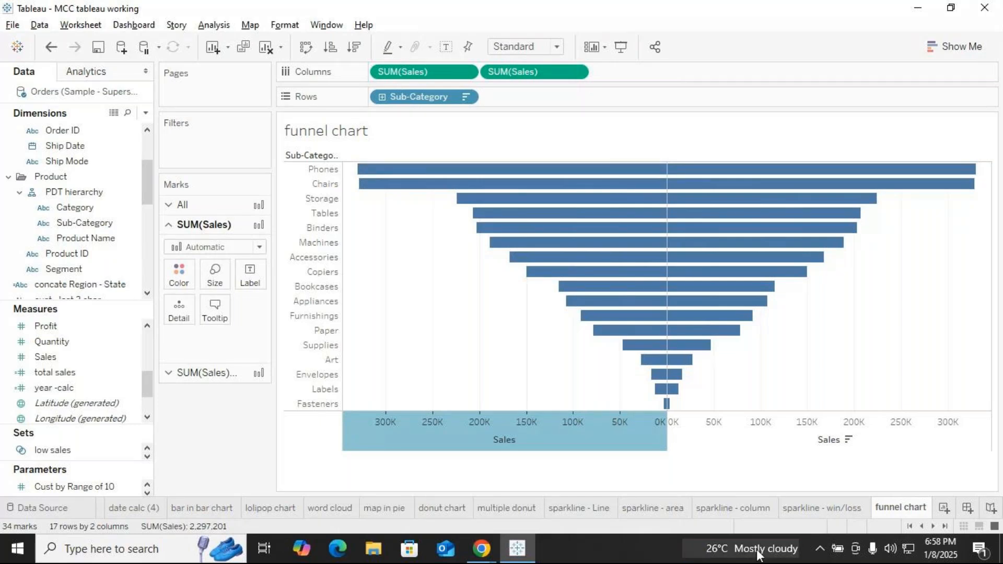
Hide the Sales axis headers below the mirrored funnel bars.
click(567, 469)
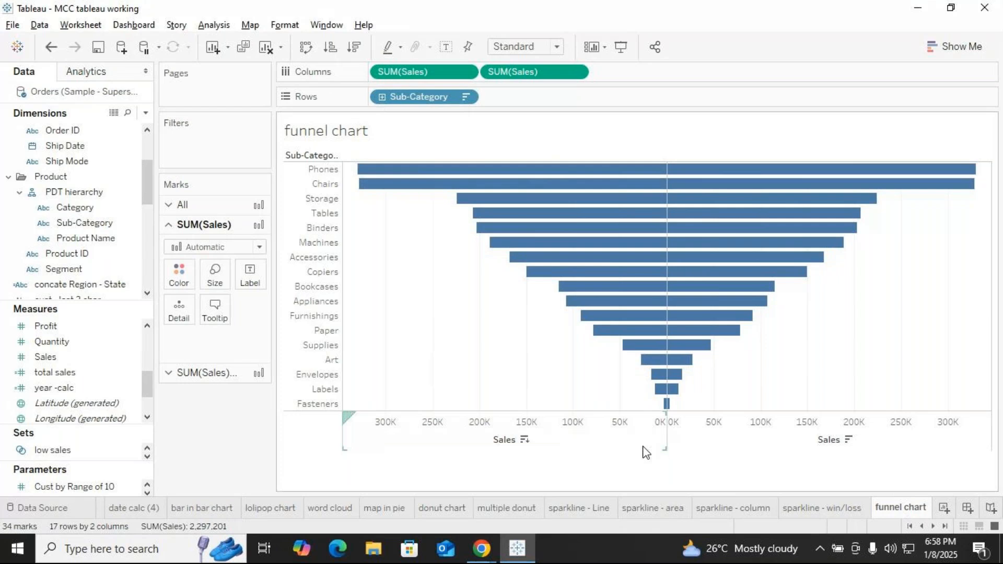
right_click(687, 421)
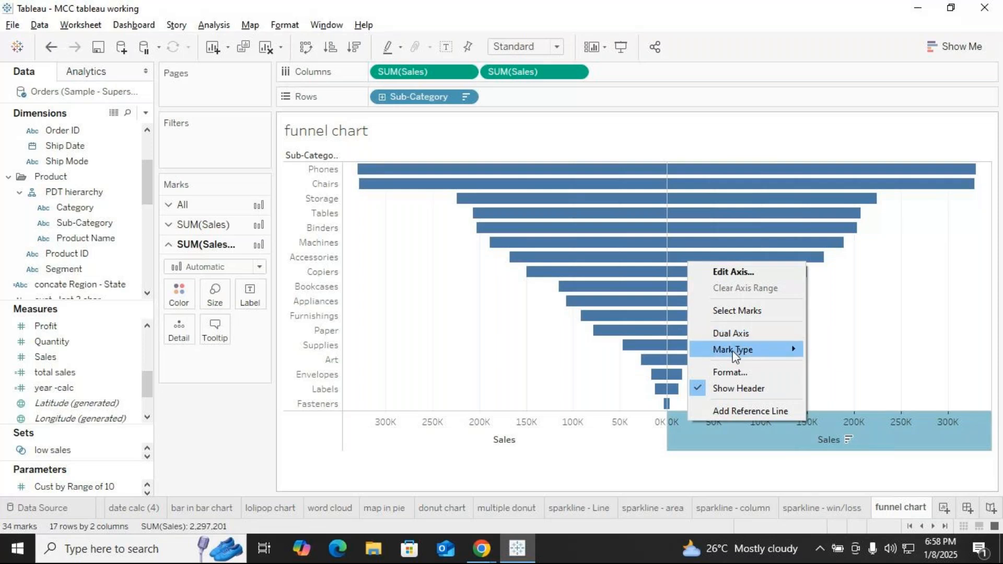
click(734, 388)
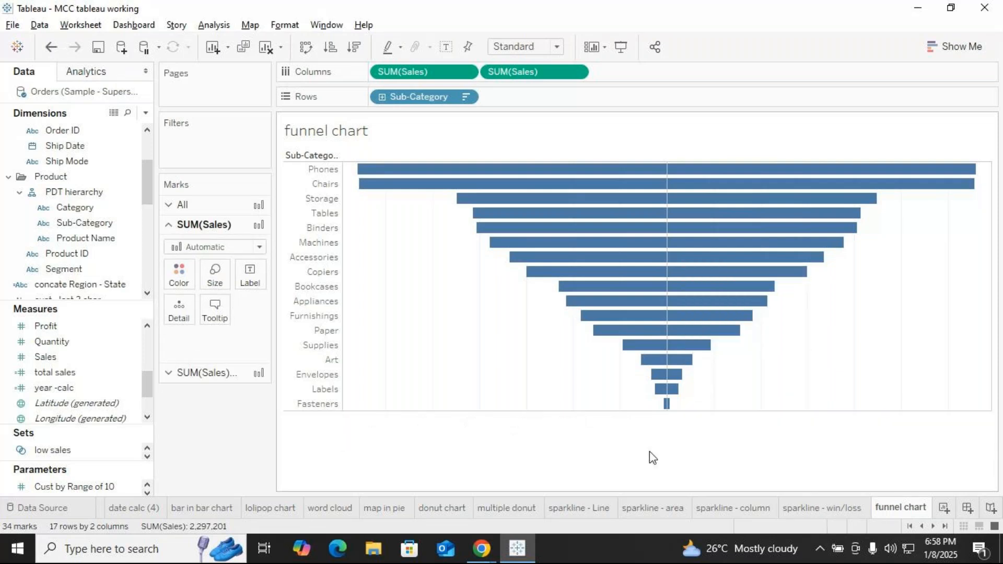
click(773, 555)
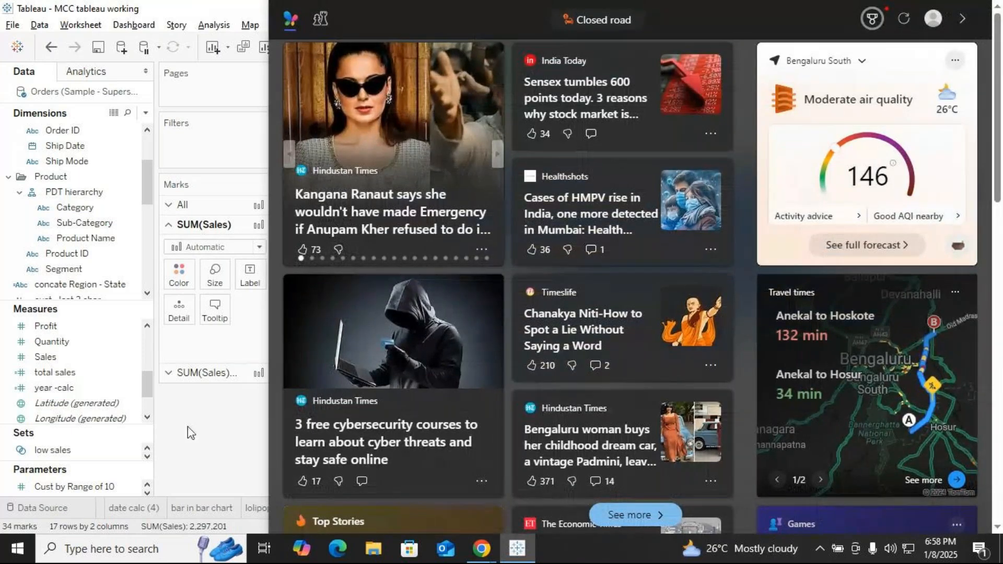
Try labelling the reversed bars with Sales and remove the label field again.
click(45, 357)
drag(45, 356, 254, 274)
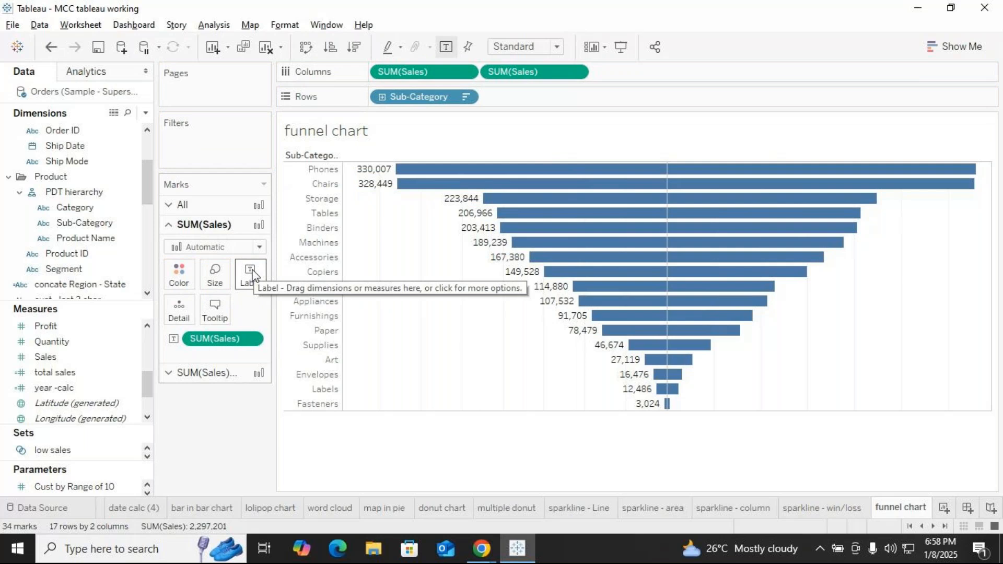
drag(209, 338, 212, 437)
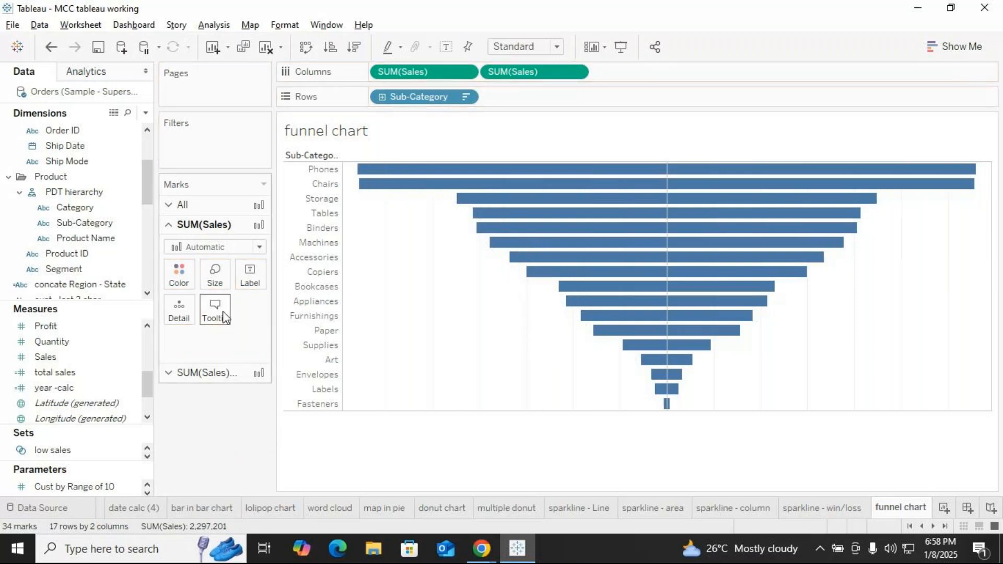
click(58, 254)
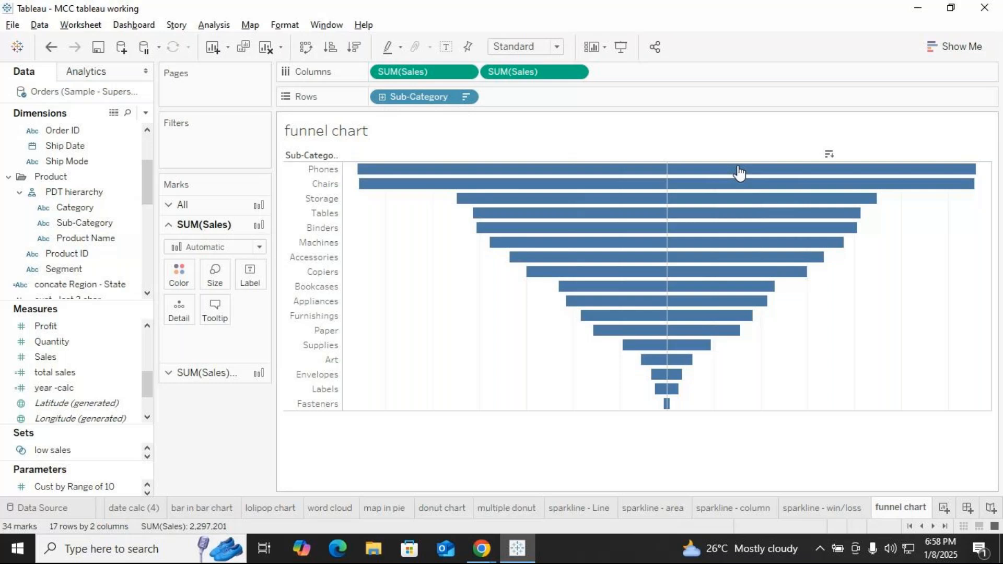
Duplicate the funnel chart worksheet and change the mark type of all marks in the copy to Area.
right_click(909, 506)
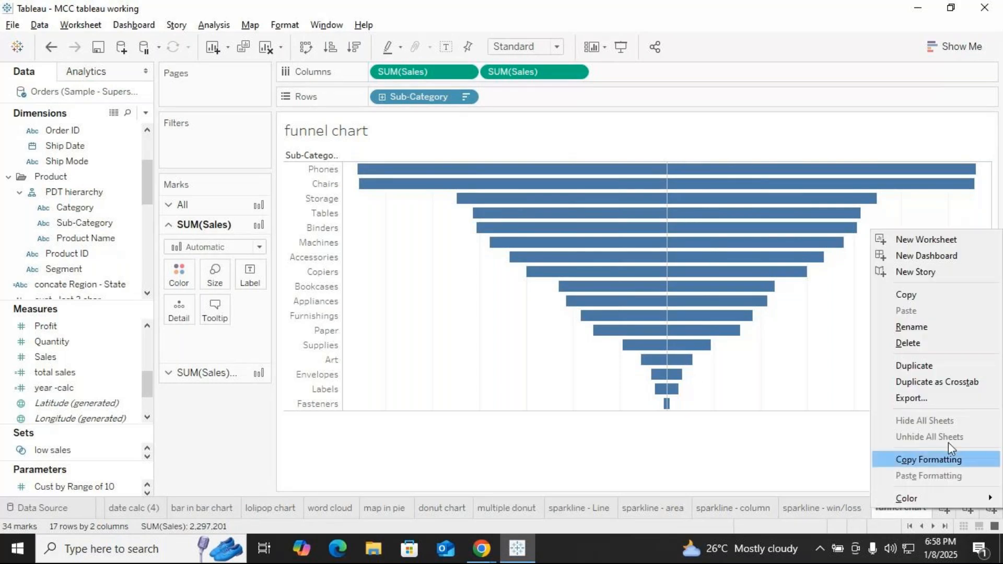
click(925, 366)
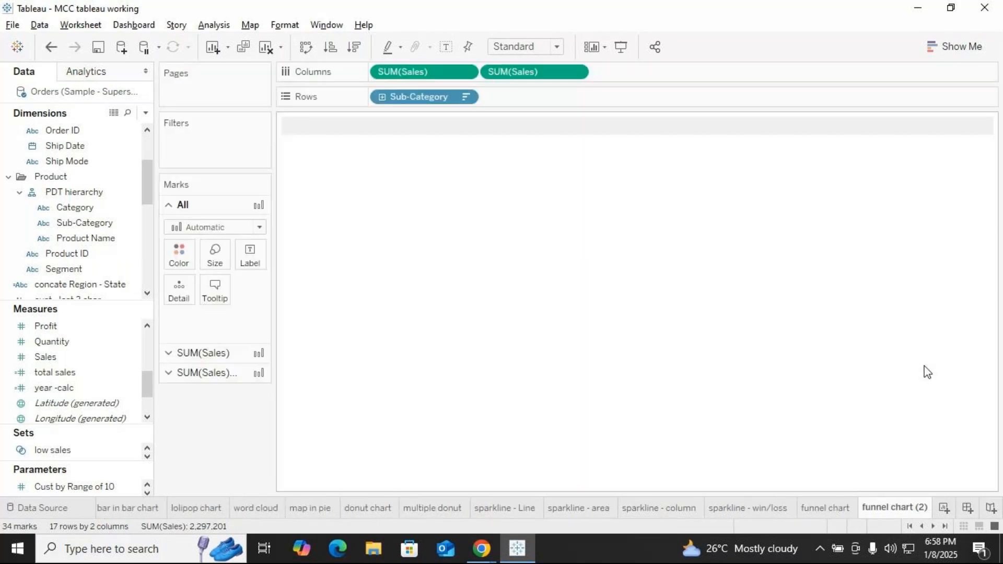
click(259, 227)
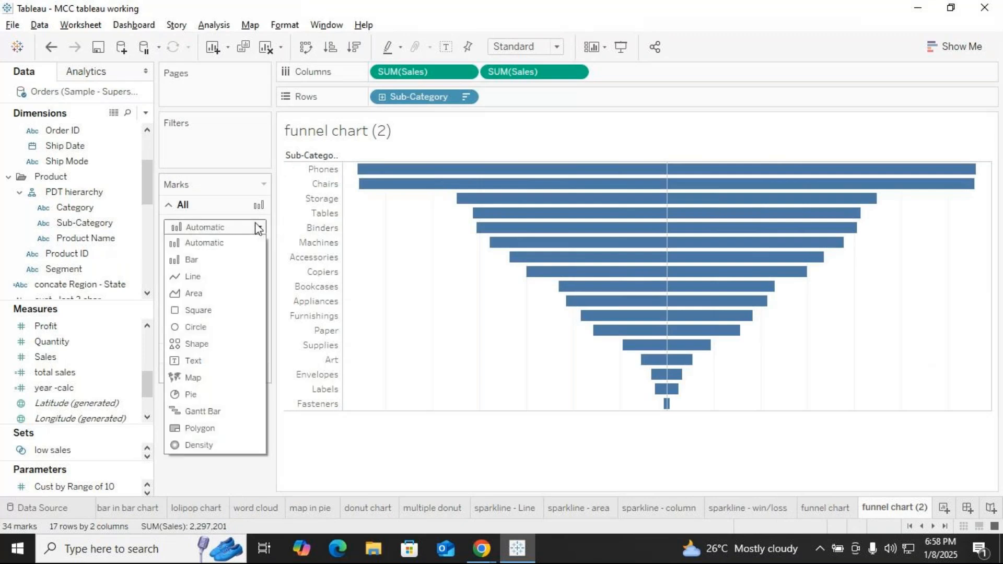
click(205, 297)
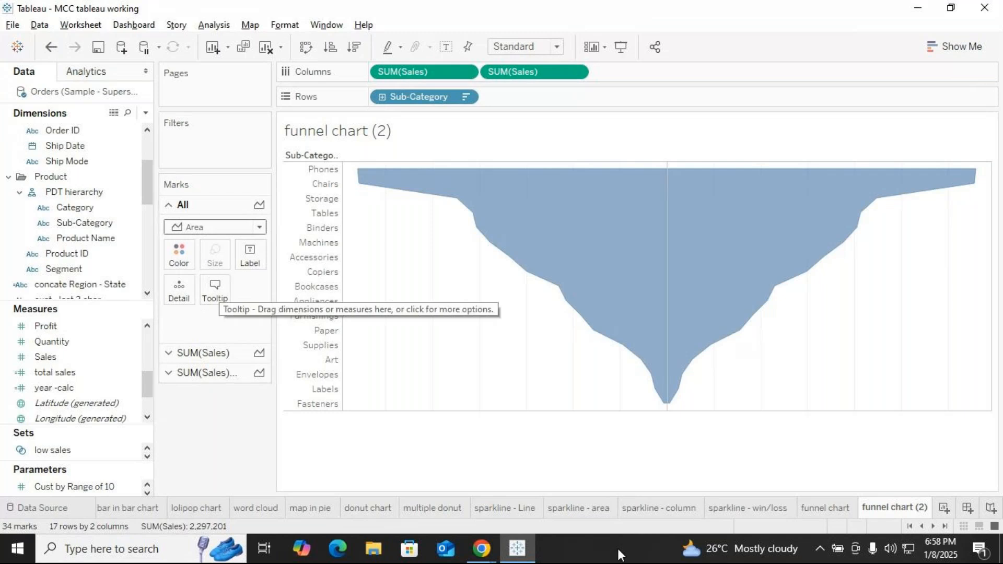
Return to the original funnel chart worksheet and add a new blank worksheet.
click(831, 509)
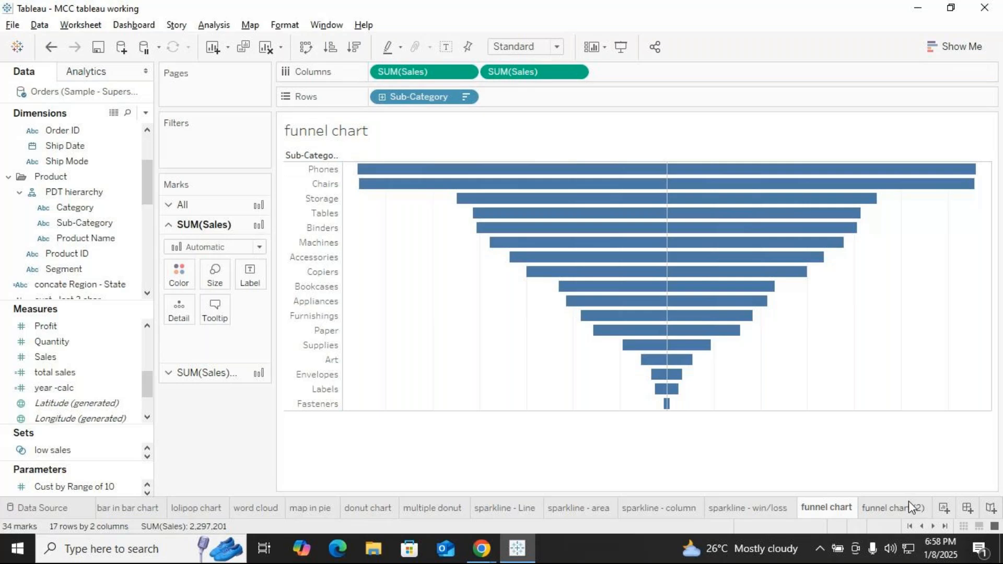
click(943, 508)
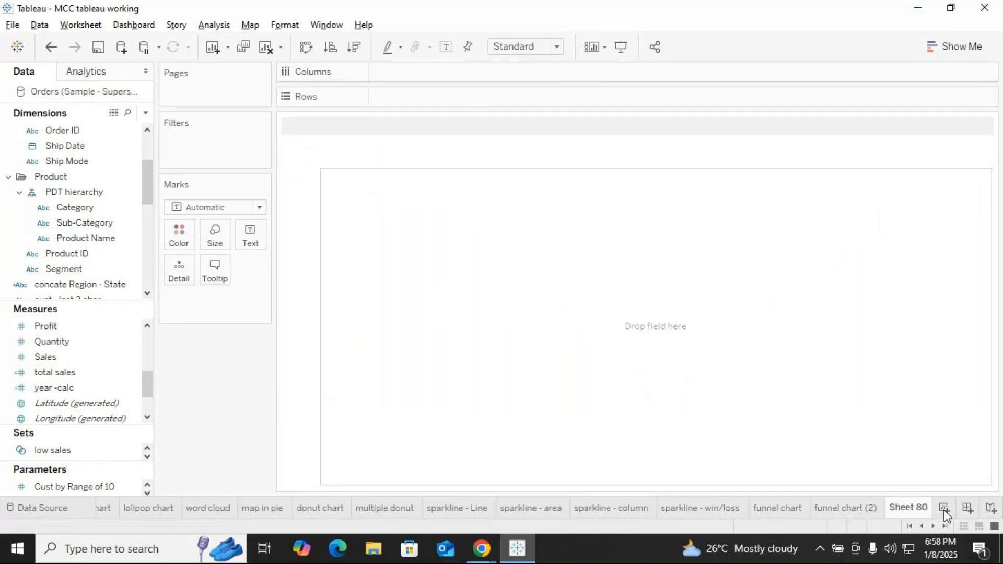
Chart Sales by Sub-Category as bars sorted by descending sales, with a second copy of Sales on the columns.
click(81, 239)
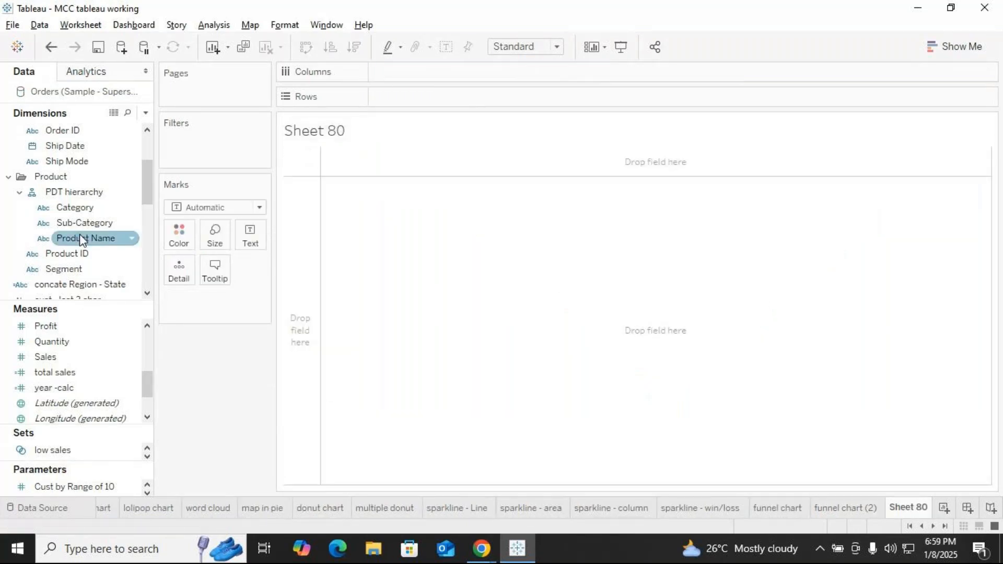
drag(80, 218, 397, 99)
drag(65, 359, 412, 74)
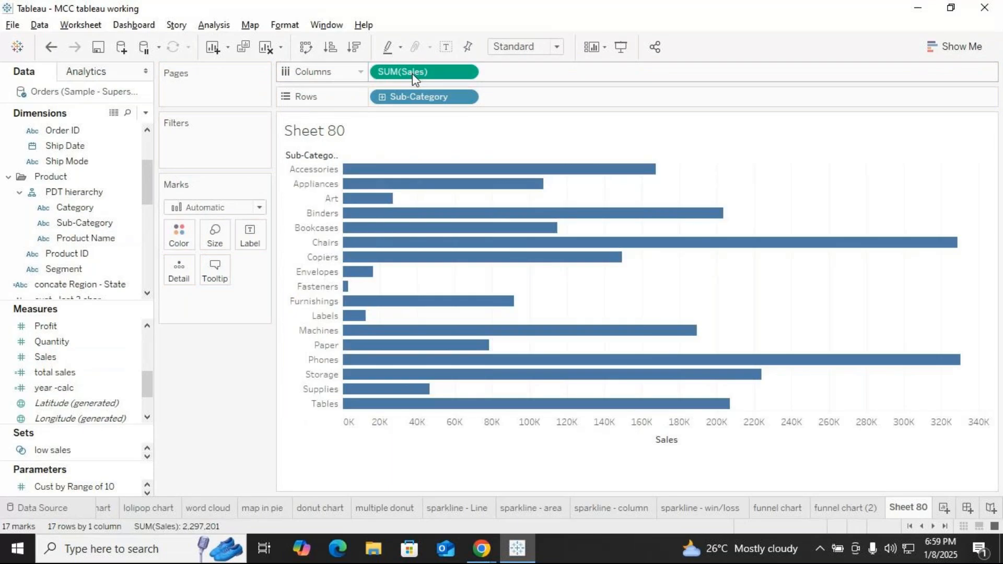
click(355, 49)
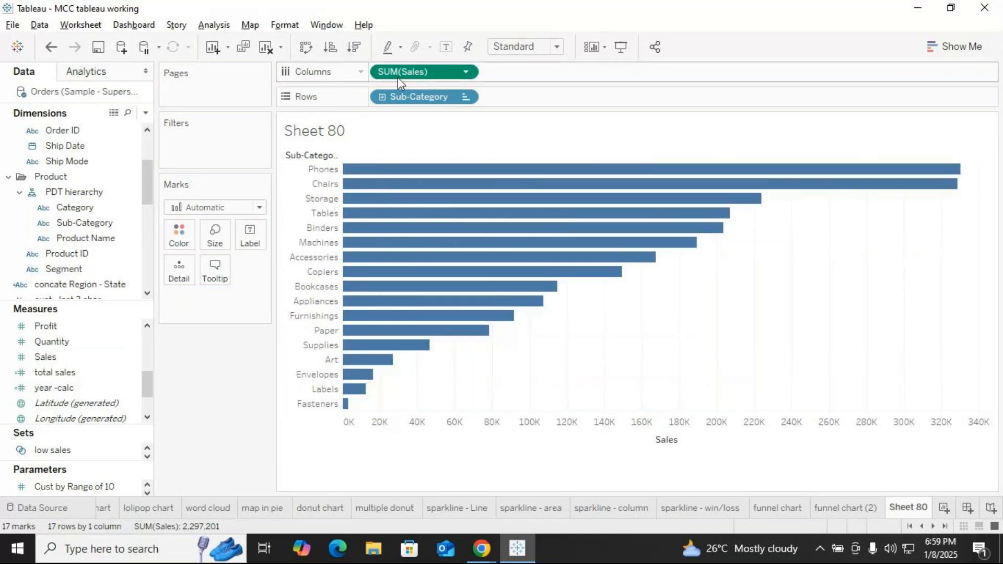
drag(399, 75, 535, 74)
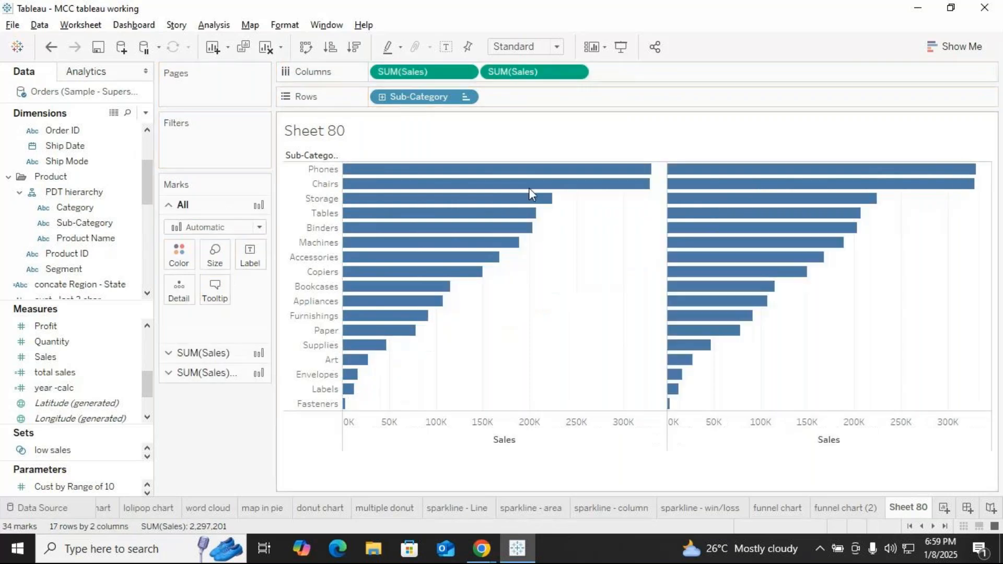
Reverse the first Sales axis on the new sheet and clear the whole worksheet.
right_click(506, 422)
click(546, 295)
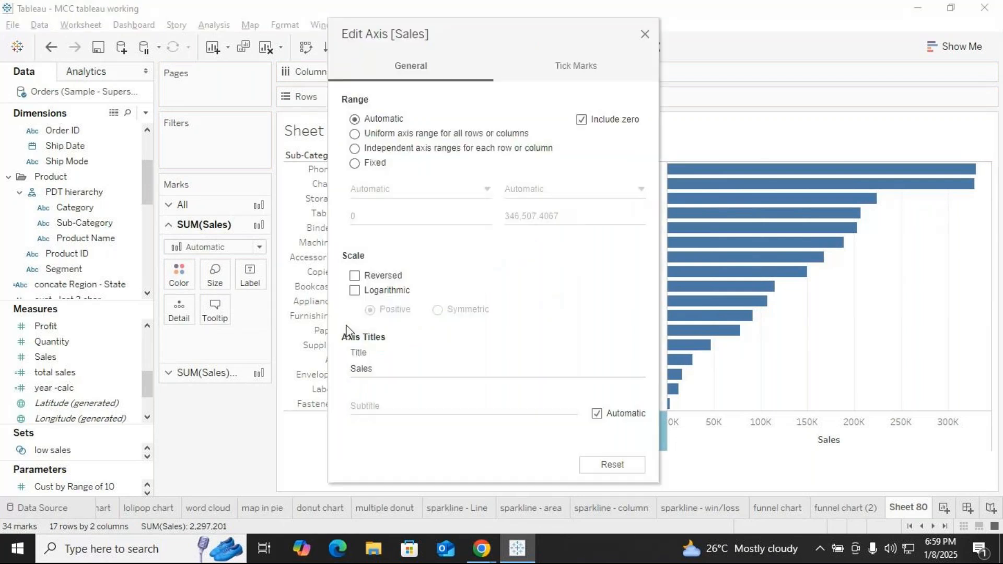
click(381, 276)
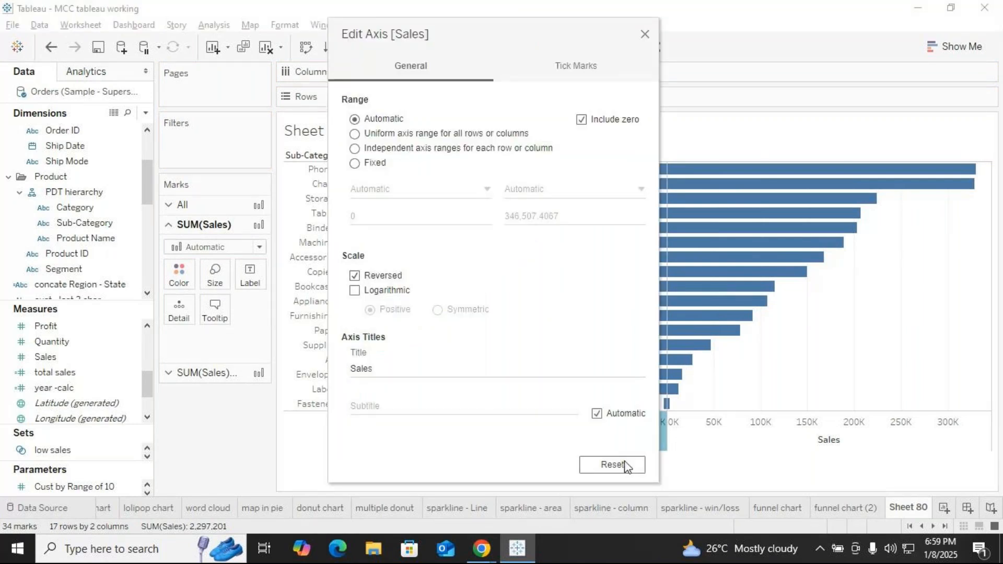
click(647, 35)
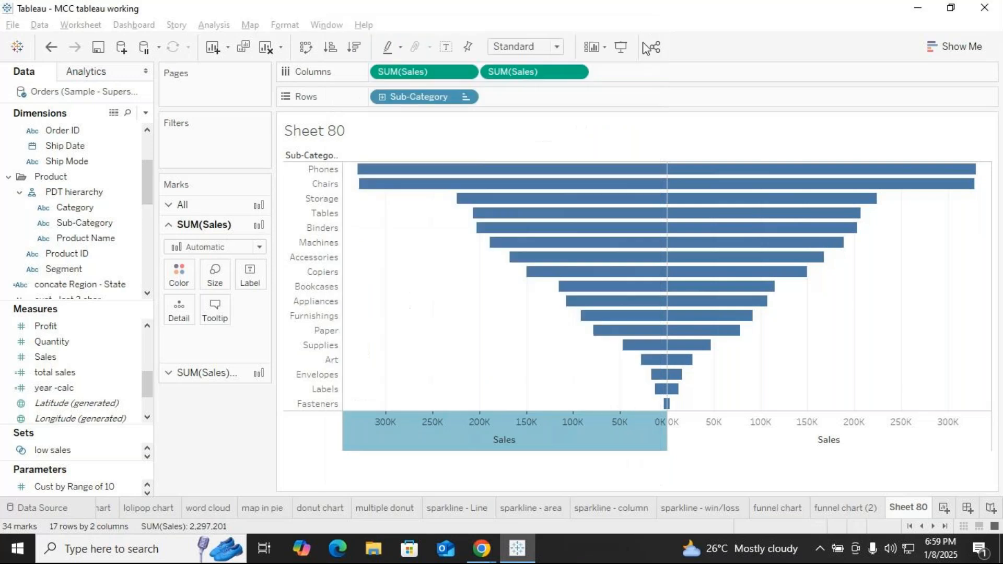
click(267, 46)
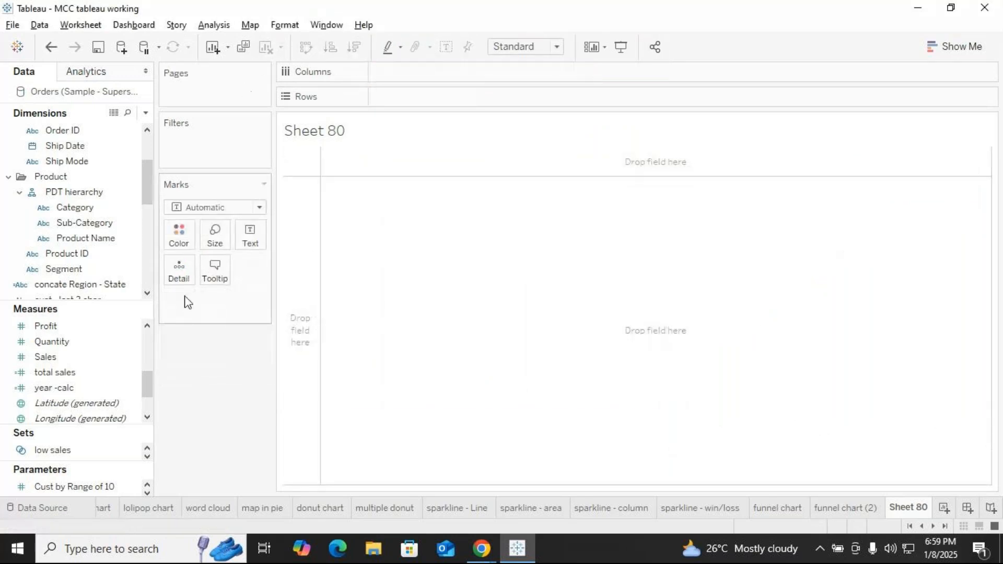
Chart Sales by Sub-Category on the empty sheet, sort it by descending sales and convert it into a text table.
scroll(99, 293, up, 3)
click(56, 373)
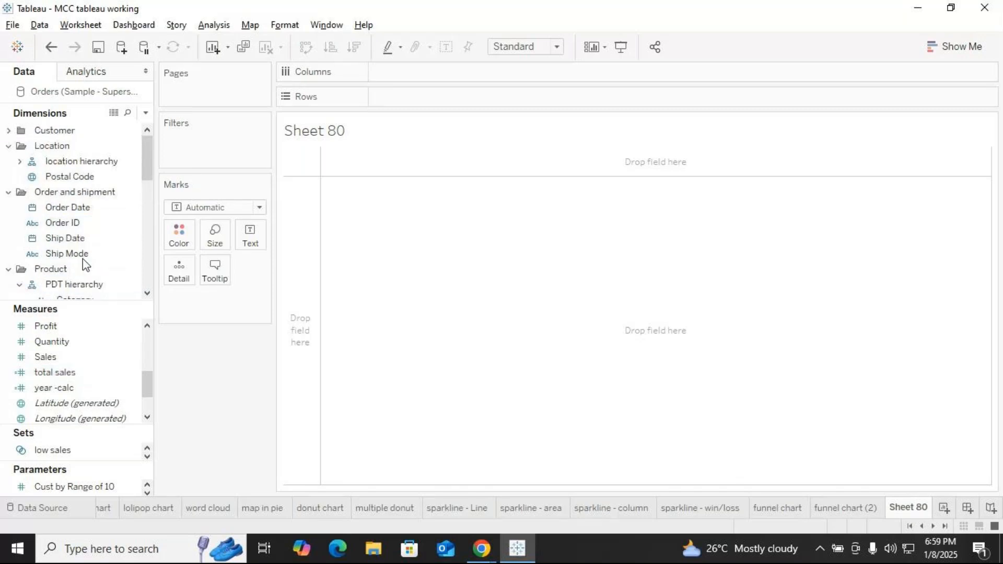
scroll(70, 224, down, 2)
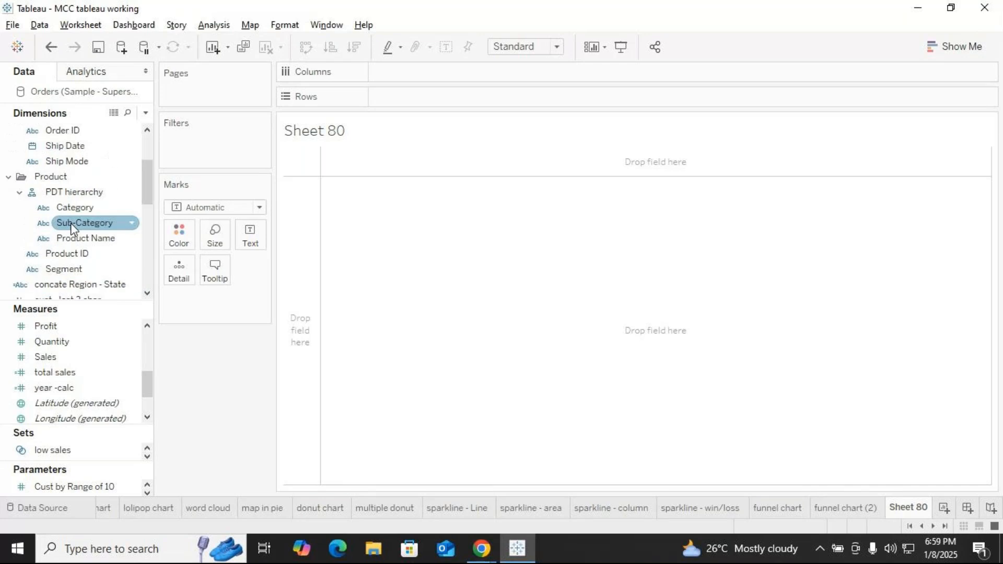
scroll(70, 224, down, 1)
drag(76, 176, 401, 96)
drag(50, 360, 385, 74)
click(356, 52)
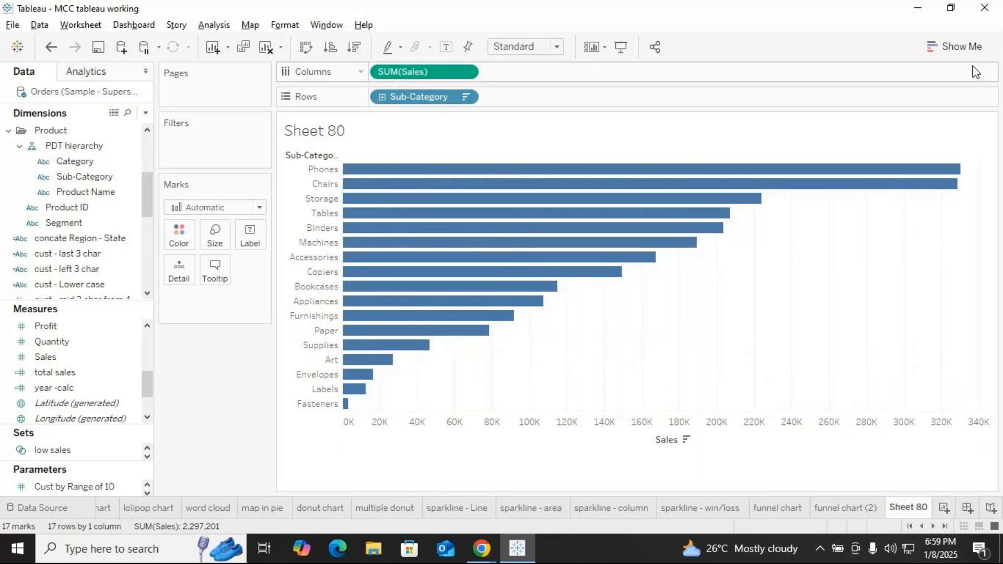
click(957, 46)
click(882, 89)
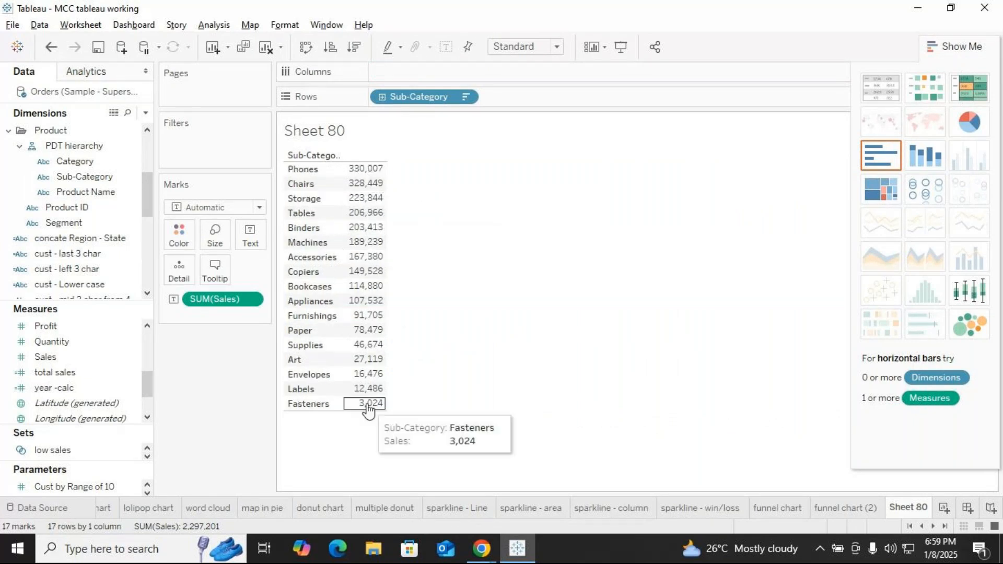
Create a calculated field named reverse sales with the formula -[Sales].
click(146, 113)
click(78, 129)
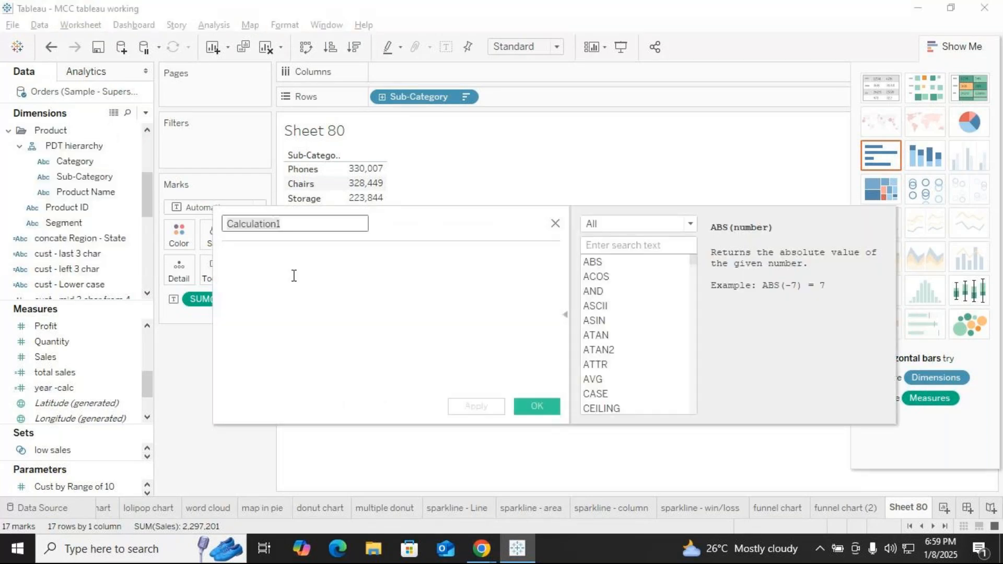
key(BackSpace)
text(n)
key(BackSpace)
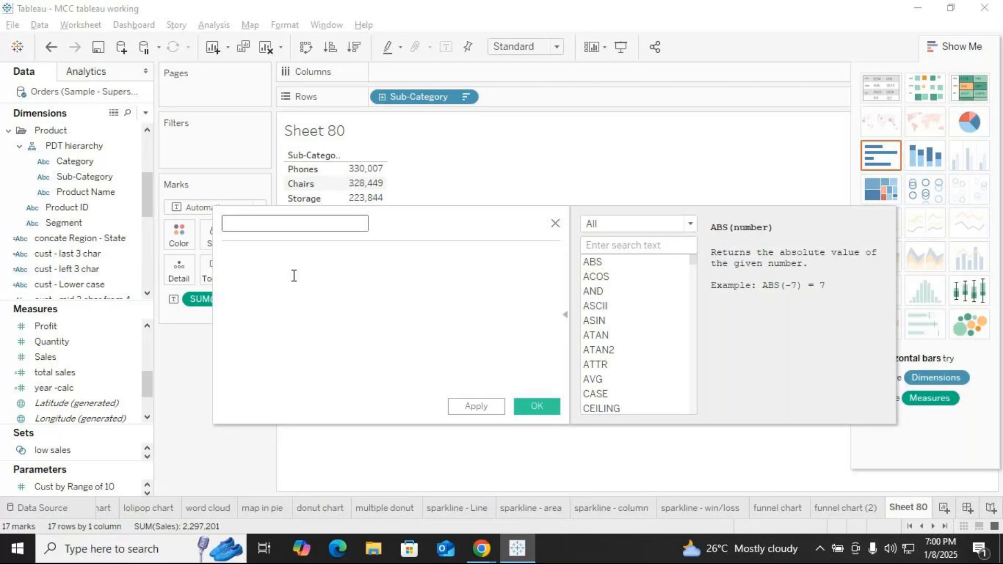
text(reverse sales)
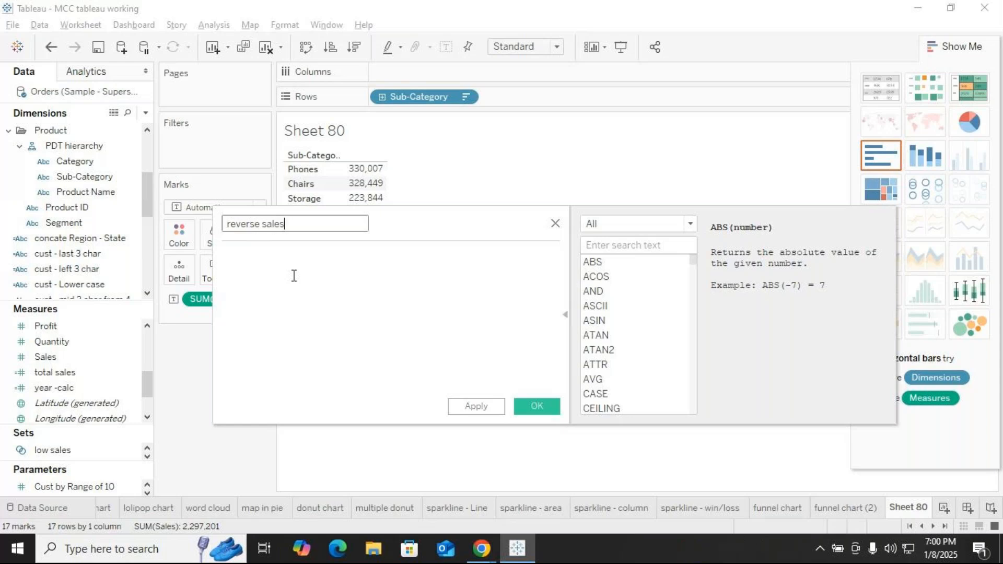
click(286, 278)
text(-sal)
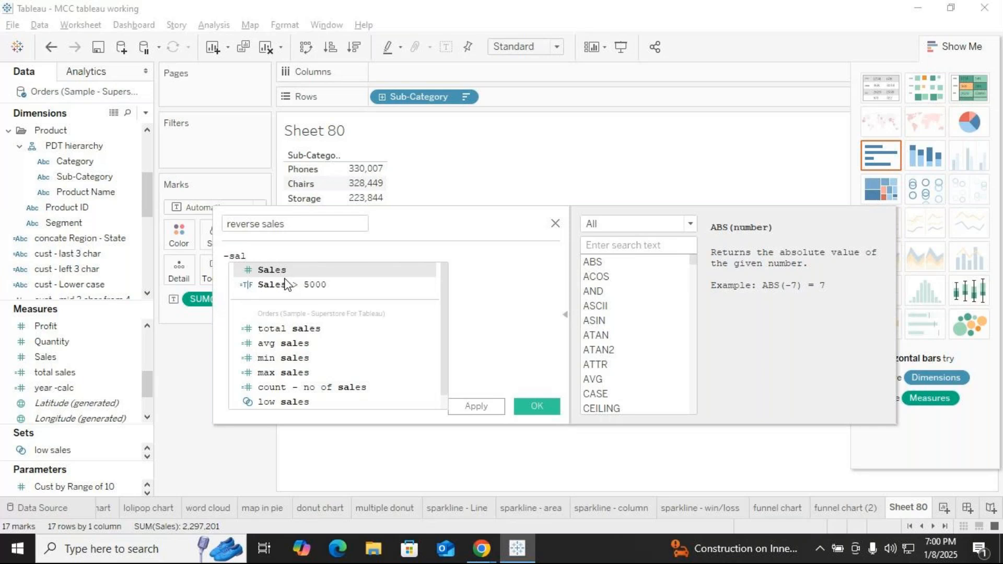
key(Return)
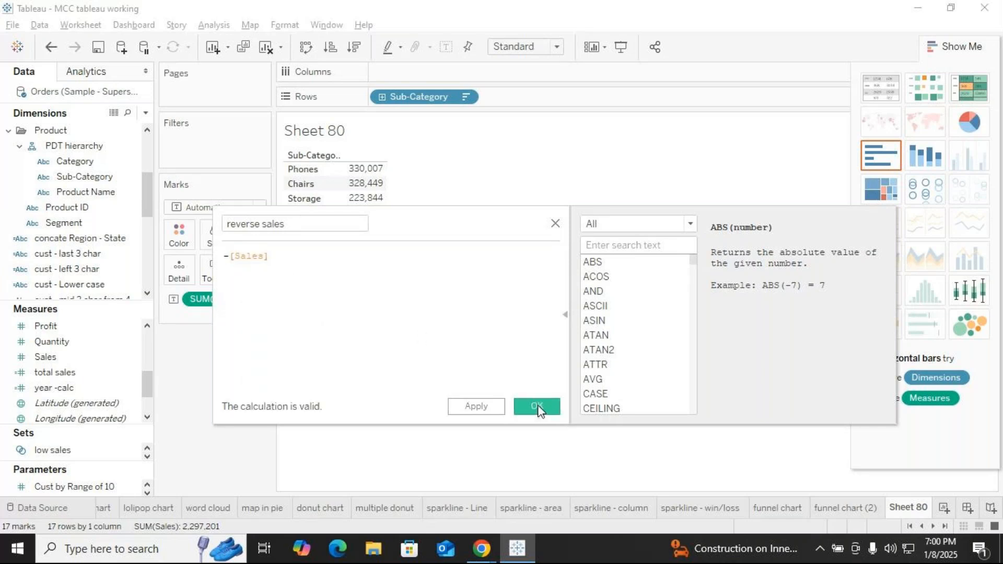
click(537, 406)
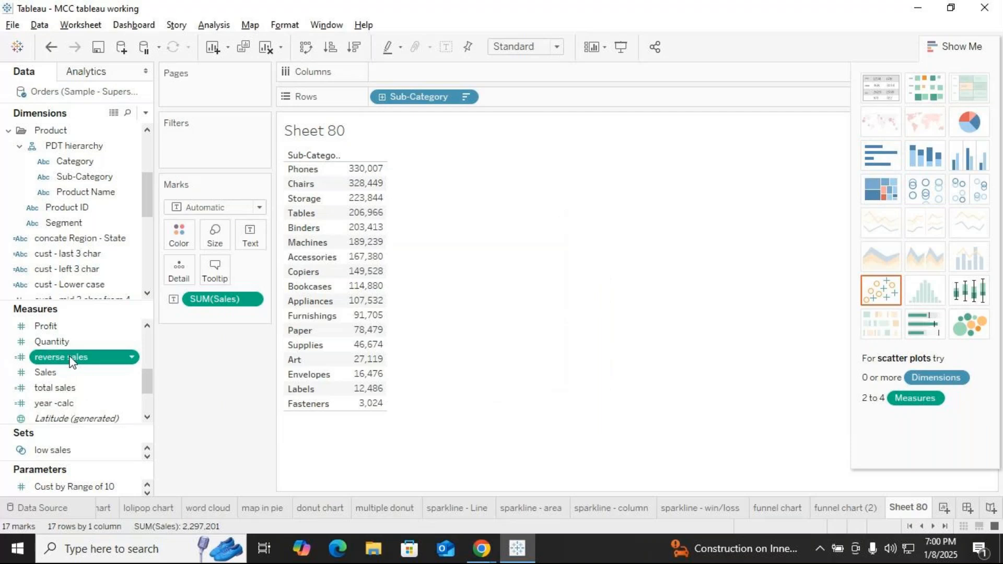
Add reverse sales to the text table as a separate column beside Sales.
drag(72, 360, 251, 238)
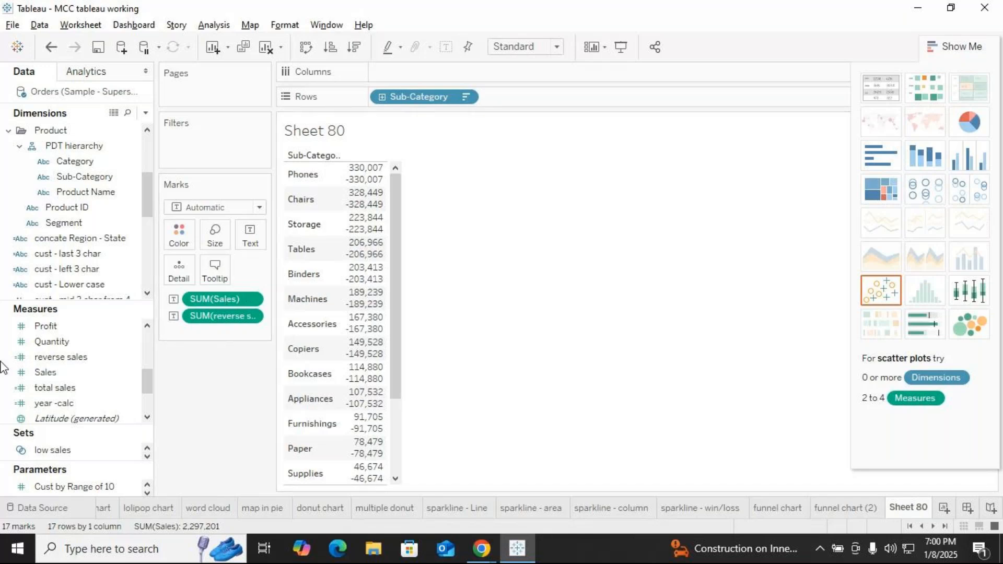
drag(250, 316, 220, 391)
drag(60, 357, 364, 279)
click(367, 273)
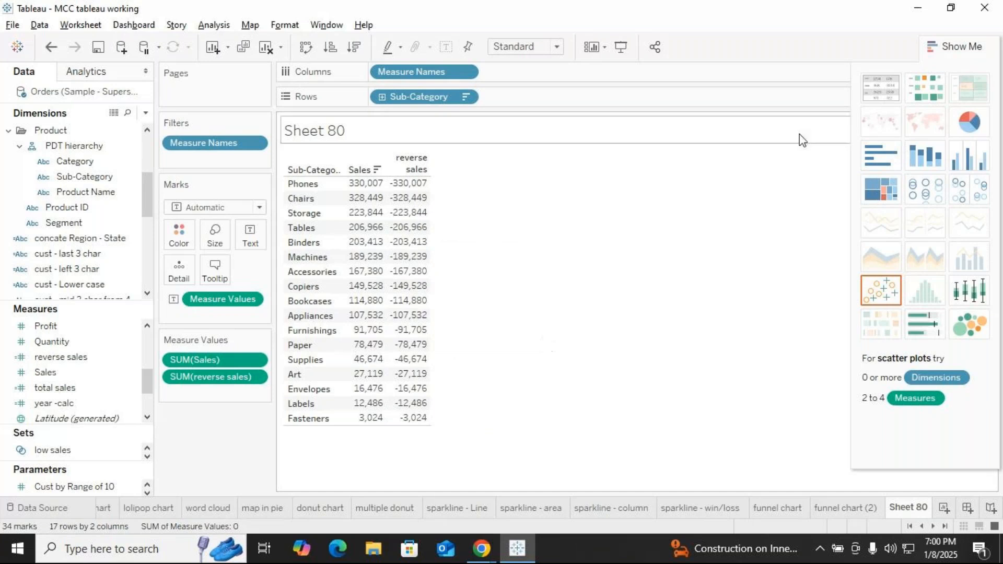
Convert the table to horizontal bars and sort Sub-Category in ascending order of reverse sales.
click(878, 159)
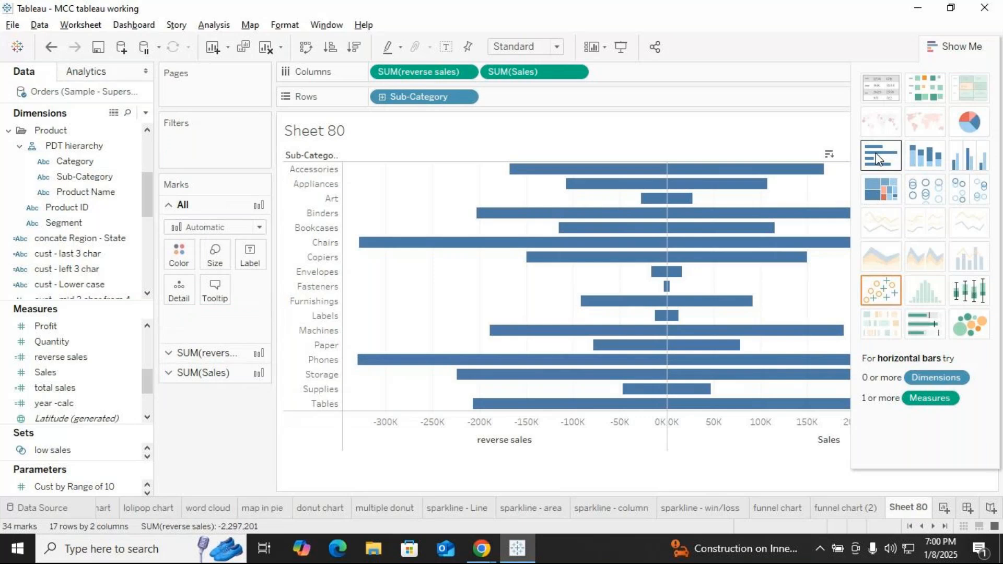
click(353, 47)
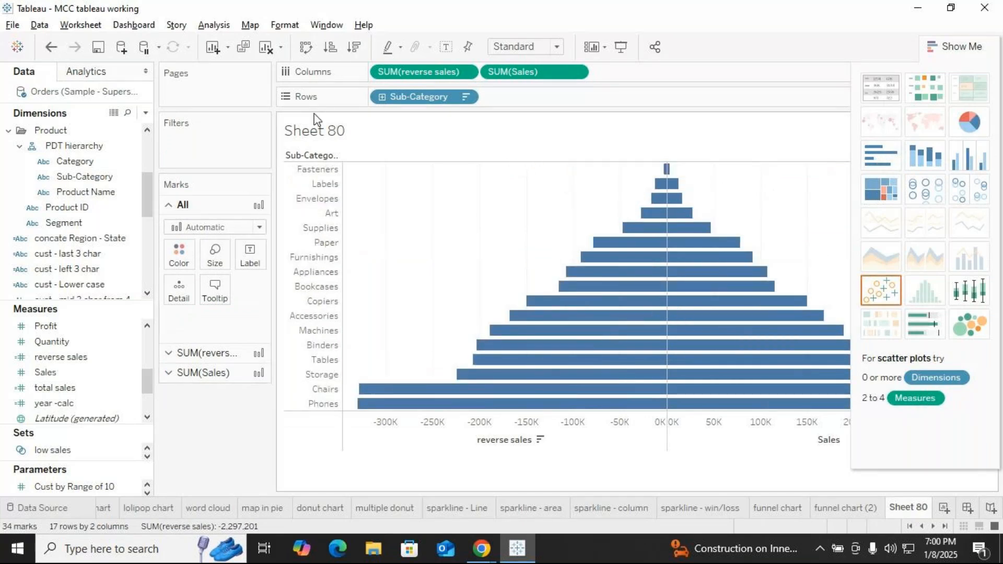
click(325, 49)
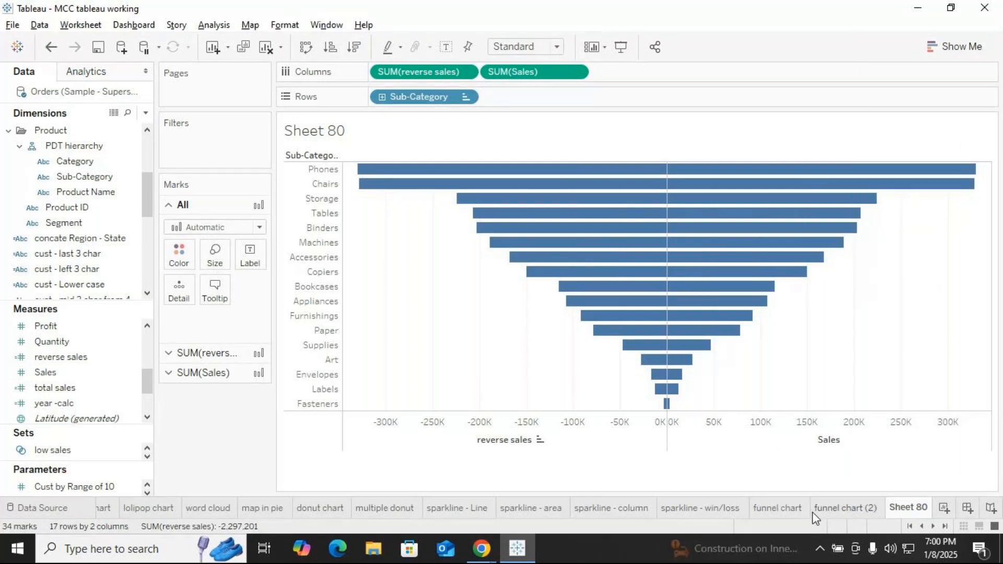
Rename the current worksheet as funnel chart - diff method.
right_click(920, 508)
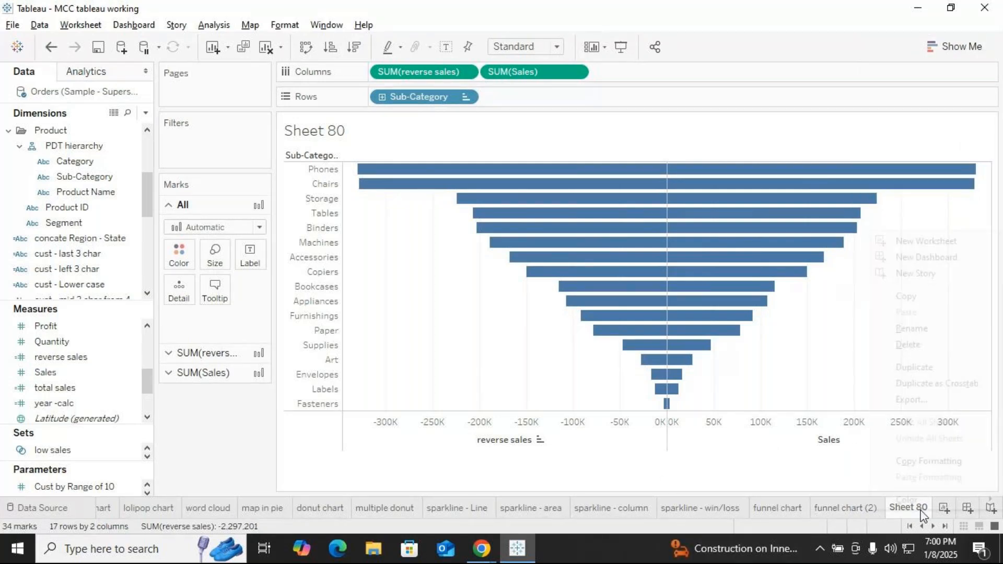
click(919, 335)
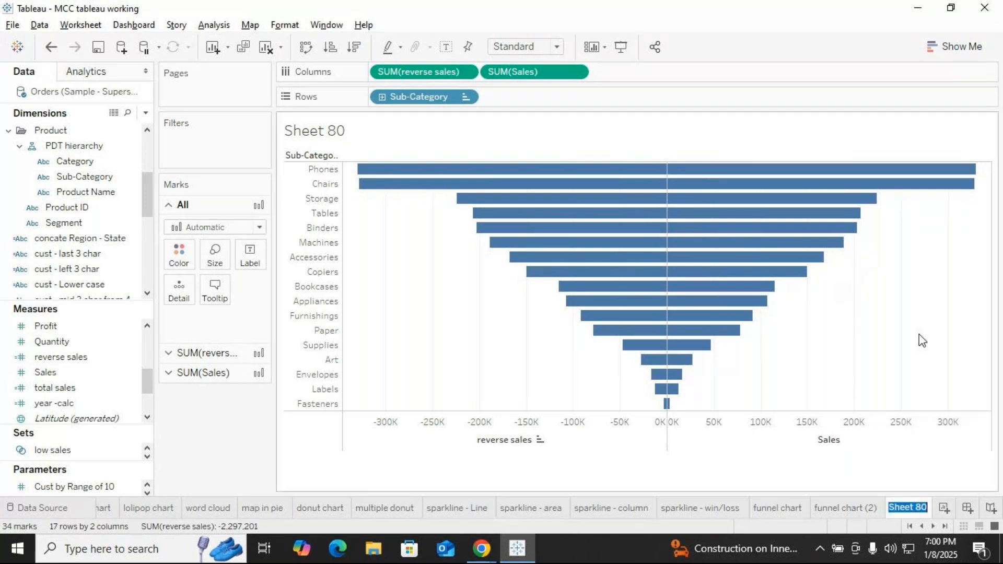
text(funned)
key(BackSpace)
text(l char)
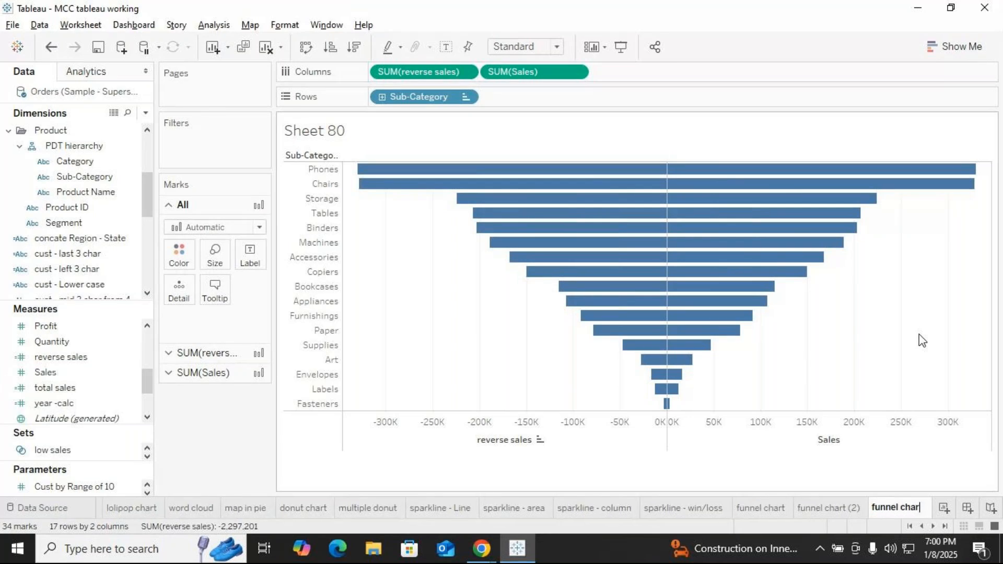
text(t - )
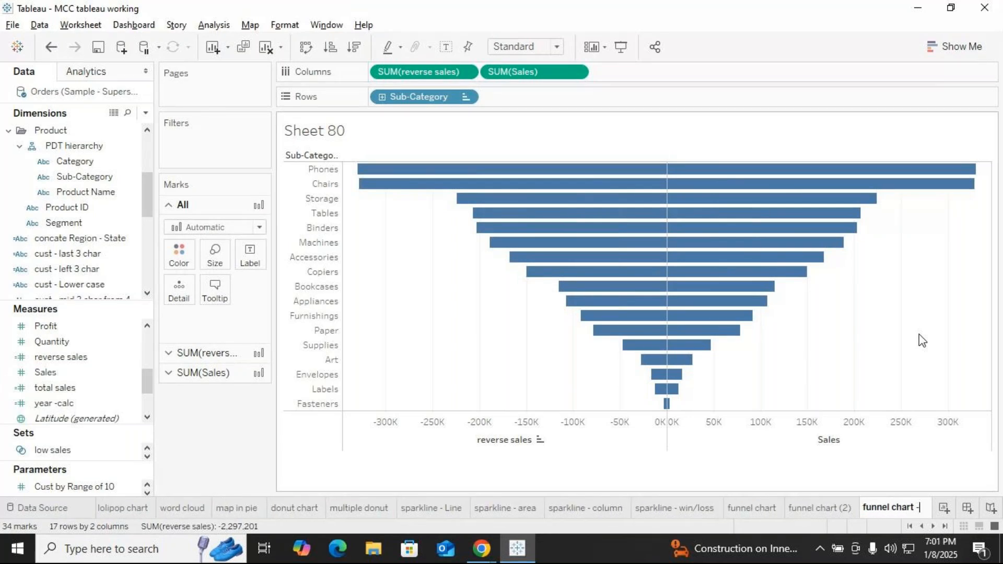
text(diff)
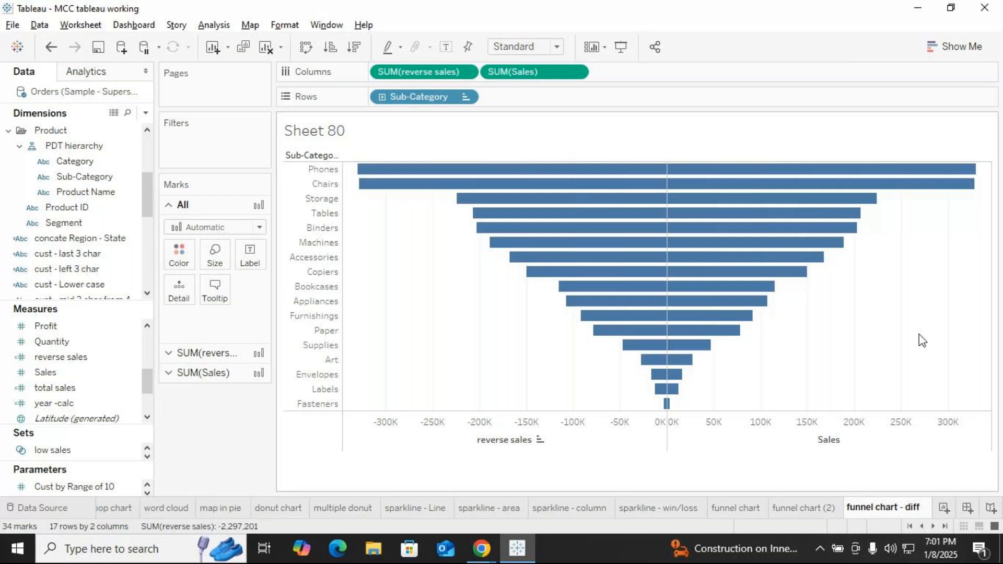
text( mt)
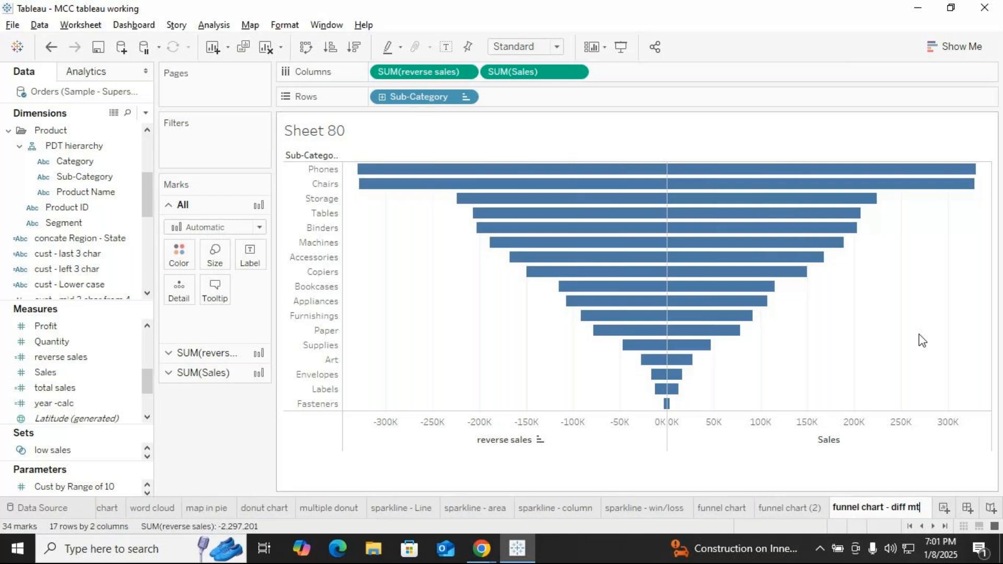
text(hod)
key(BackSpace)
key(BackSpace)
key(BackSpace)
key(BackSpace)
text(eth)
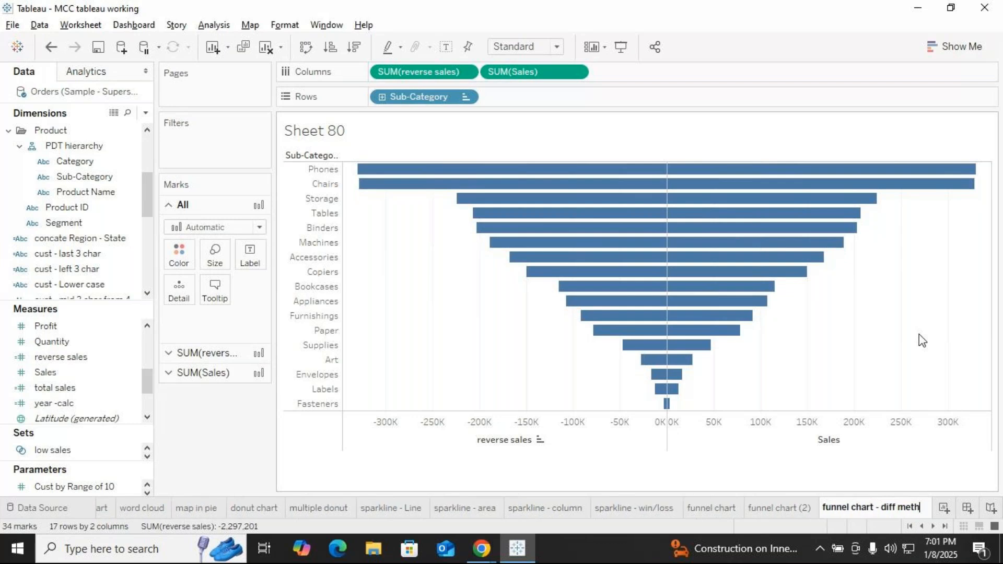
text(od)
key(Return)
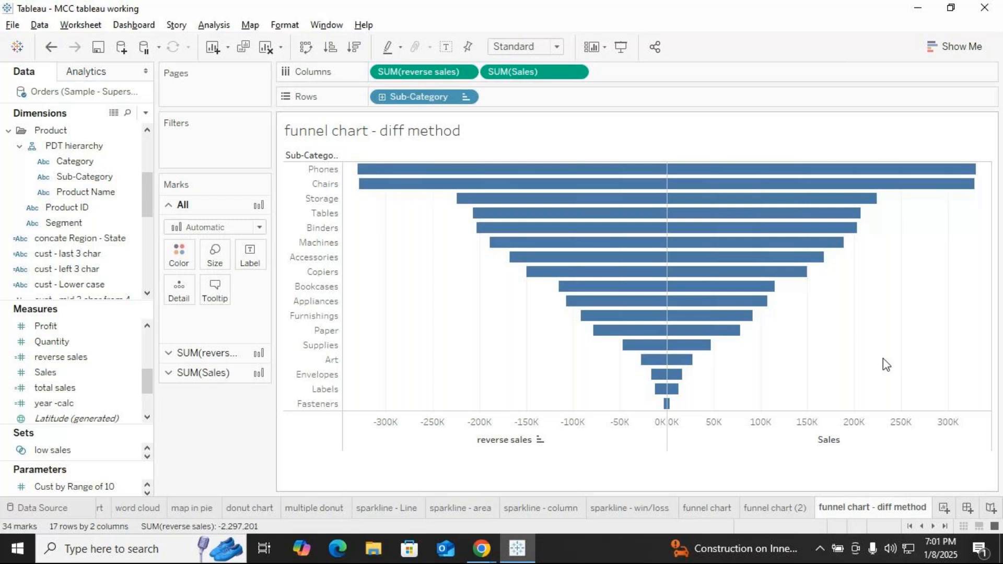
Switch to the GoTo Meeting window, mute the microphone and return to the Tableau workbook.
click(480, 554)
click(444, 521)
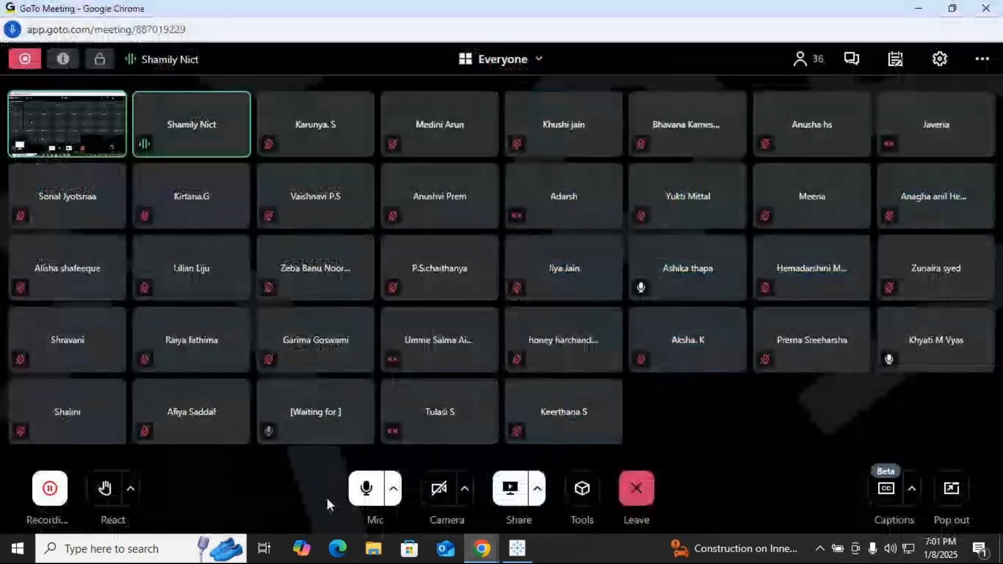
click(366, 488)
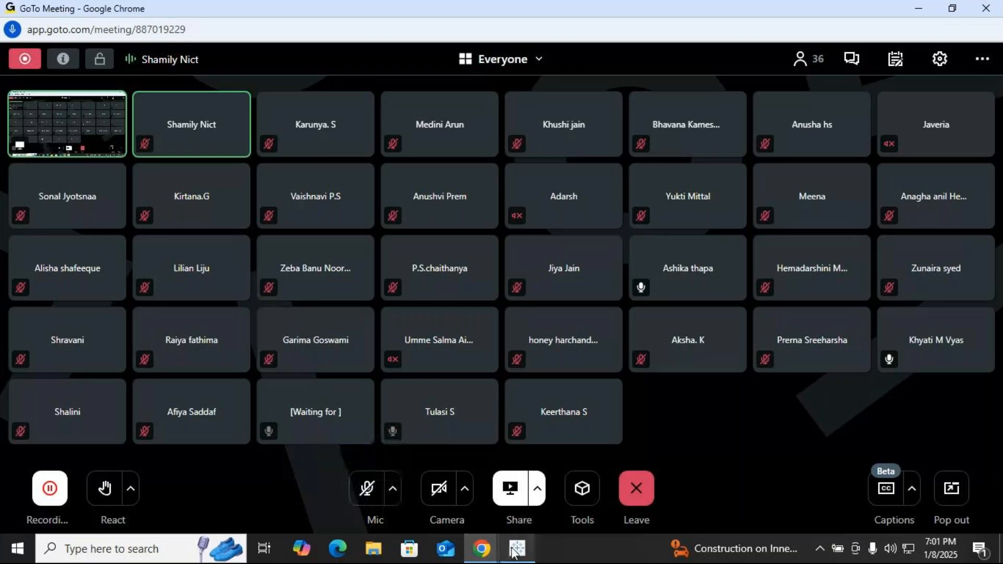
click(516, 551)
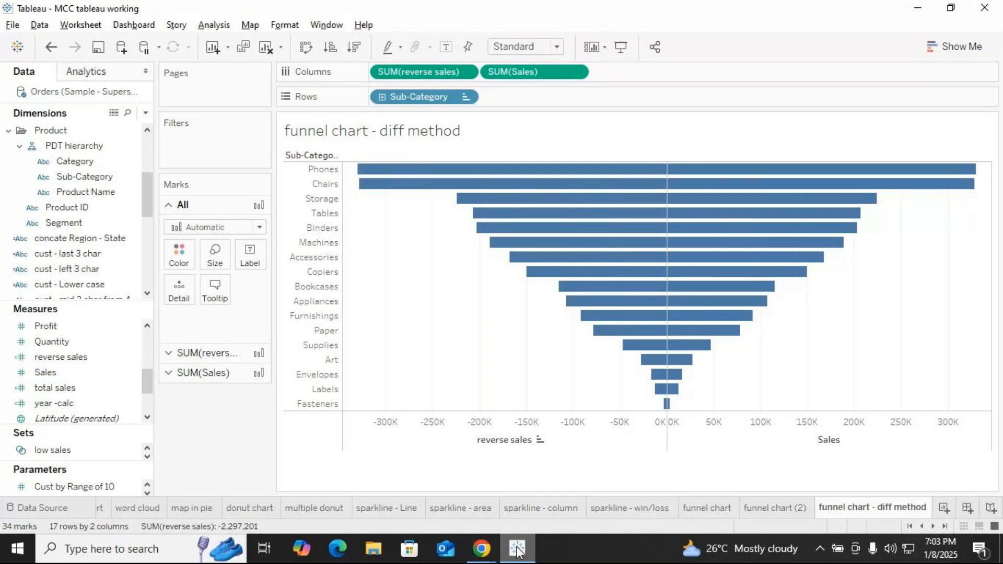
mouse_move(481, 549)
click(481, 488)
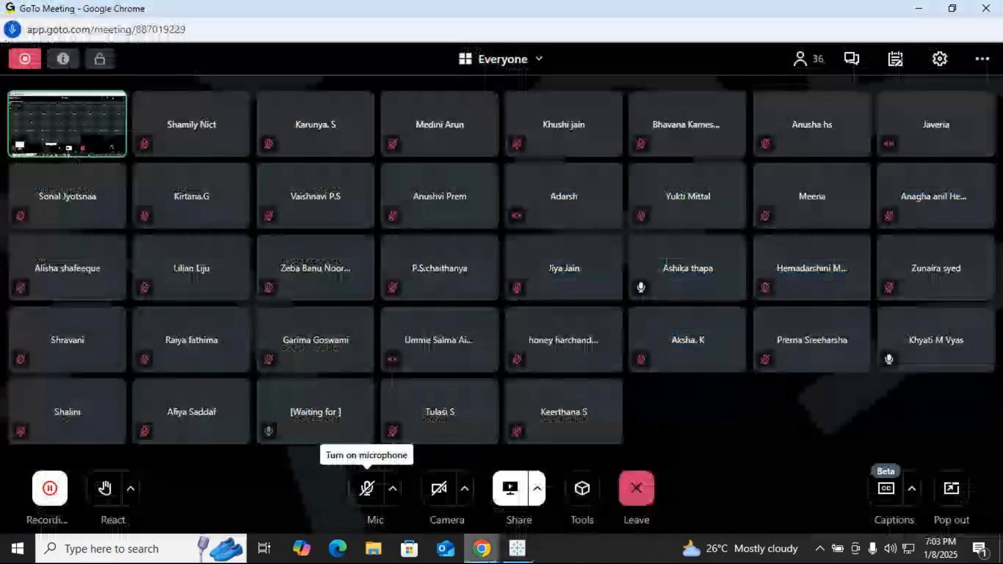
click(476, 552)
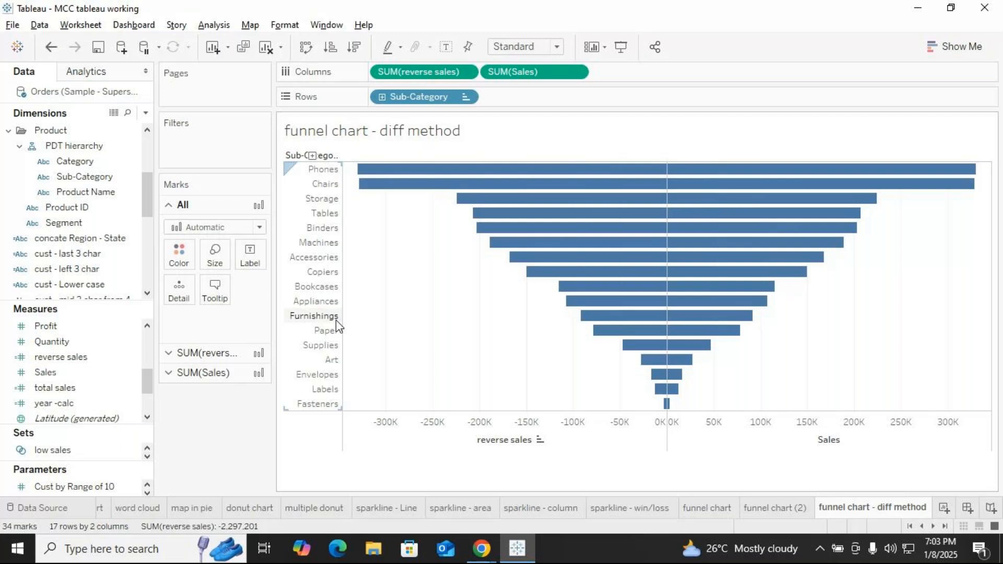
Review which views a PowerPoint export of the workbook can include, and close the export settings without exporting.
click(13, 26)
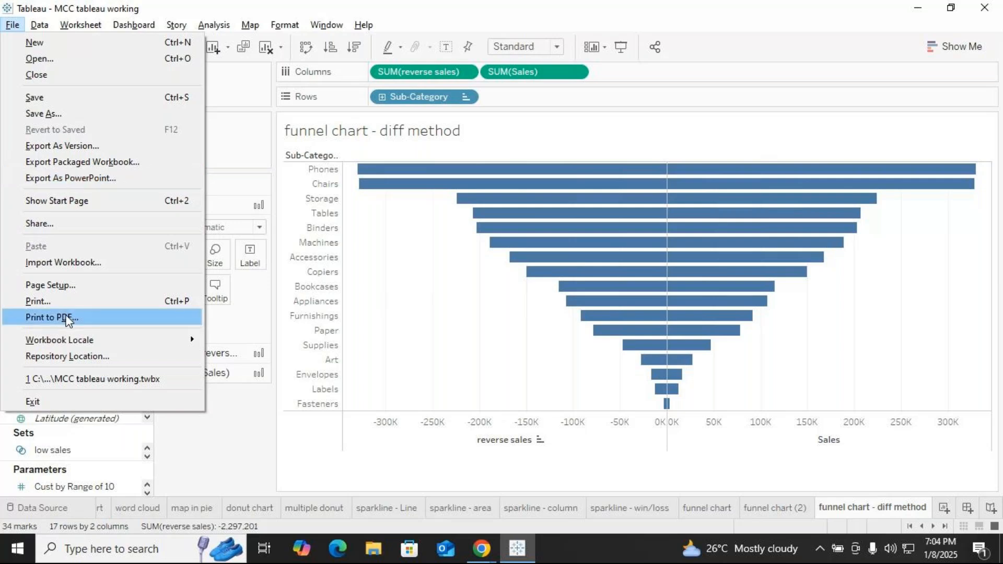
mouse_move(62, 339)
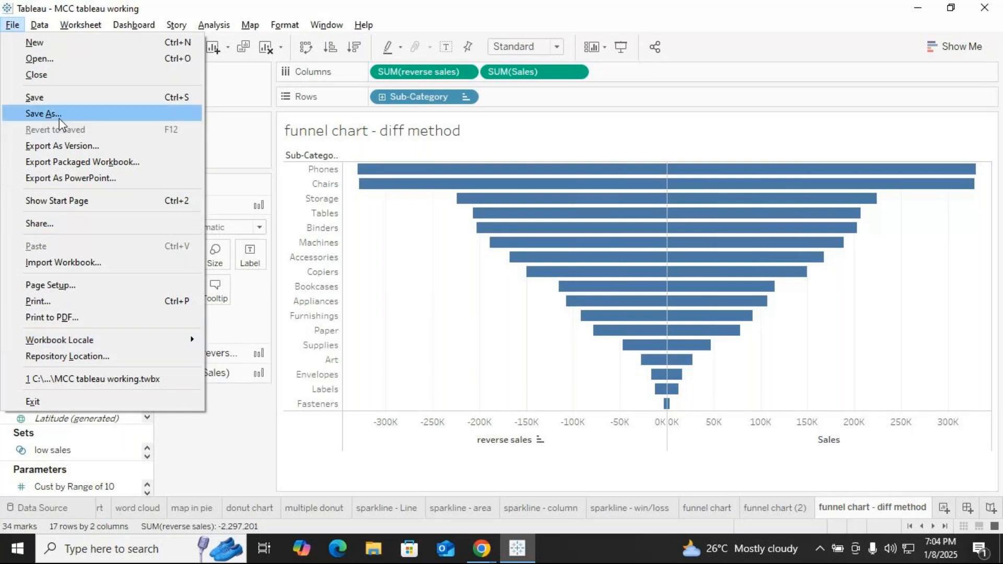
click(65, 179)
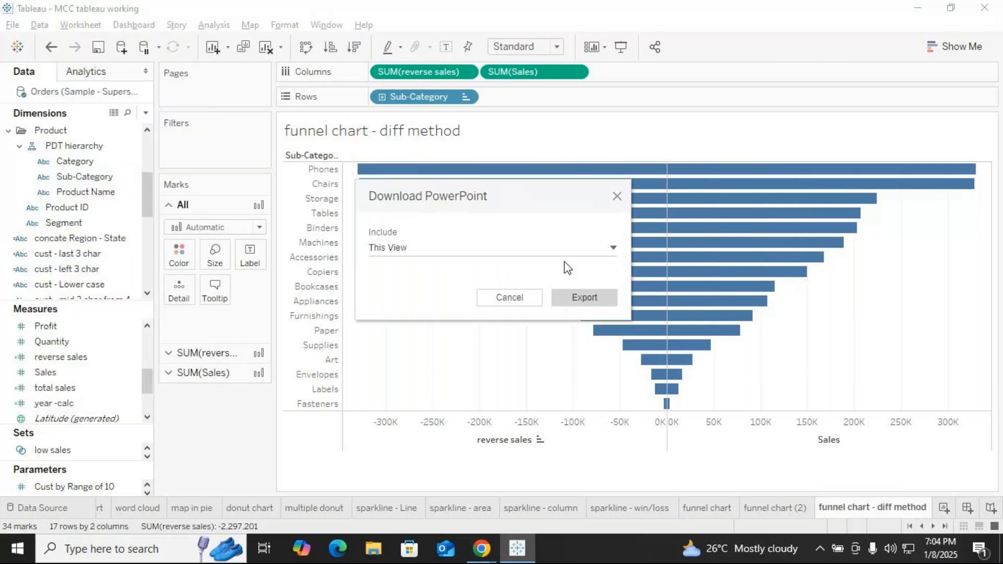
click(617, 249)
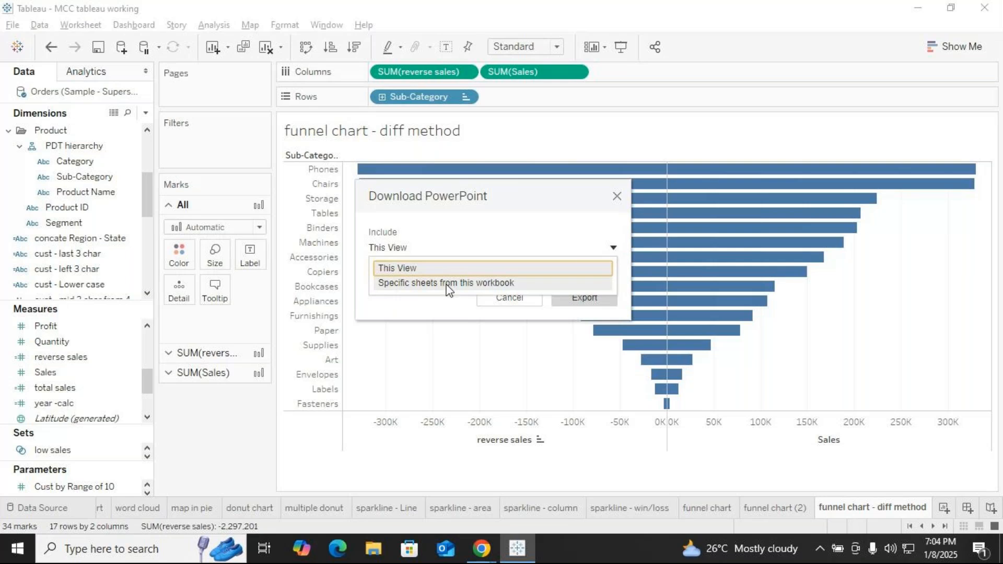
click(616, 197)
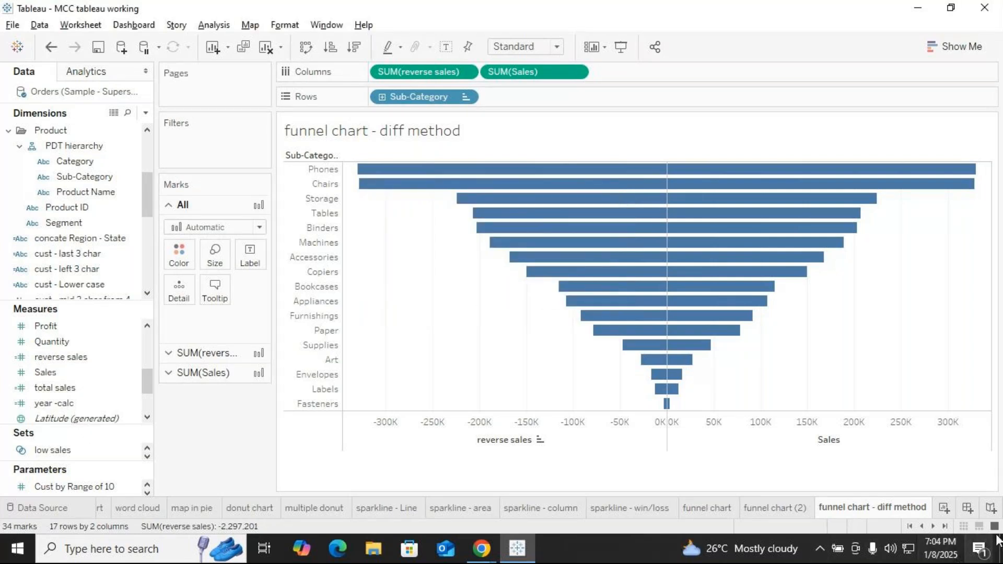
Switch to GoTo Meeting, turn on the microphone and go back to Tableau.
key(alt+Tab)
click(366, 491)
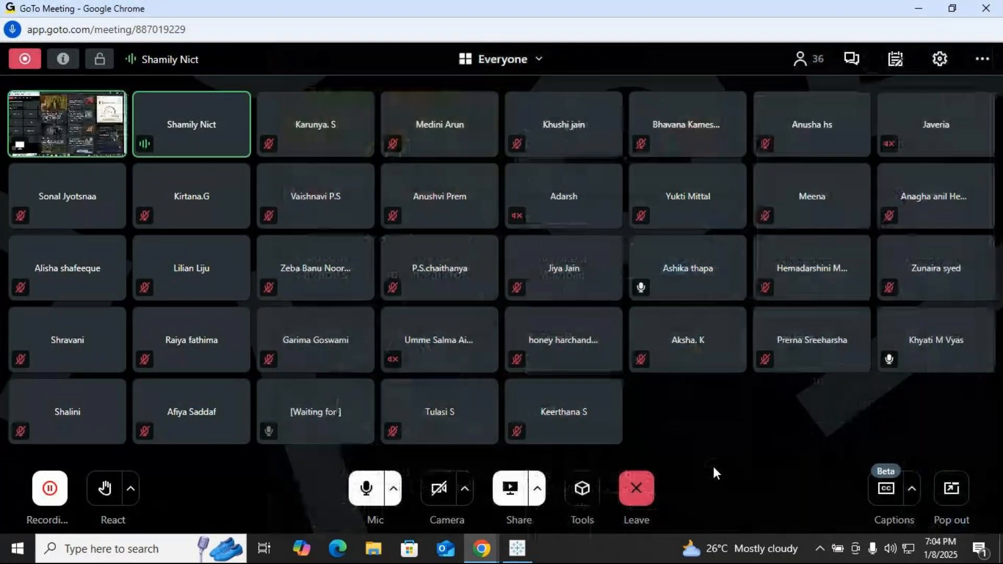
key(alt+Tab)
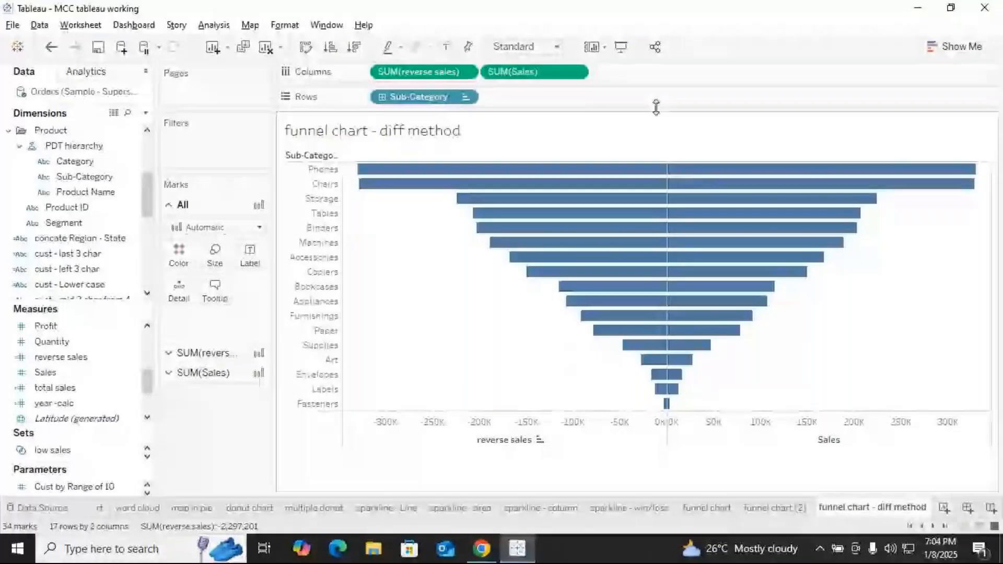
Color the bars on both sides of the funnel by Segment.
drag(60, 223, 174, 261)
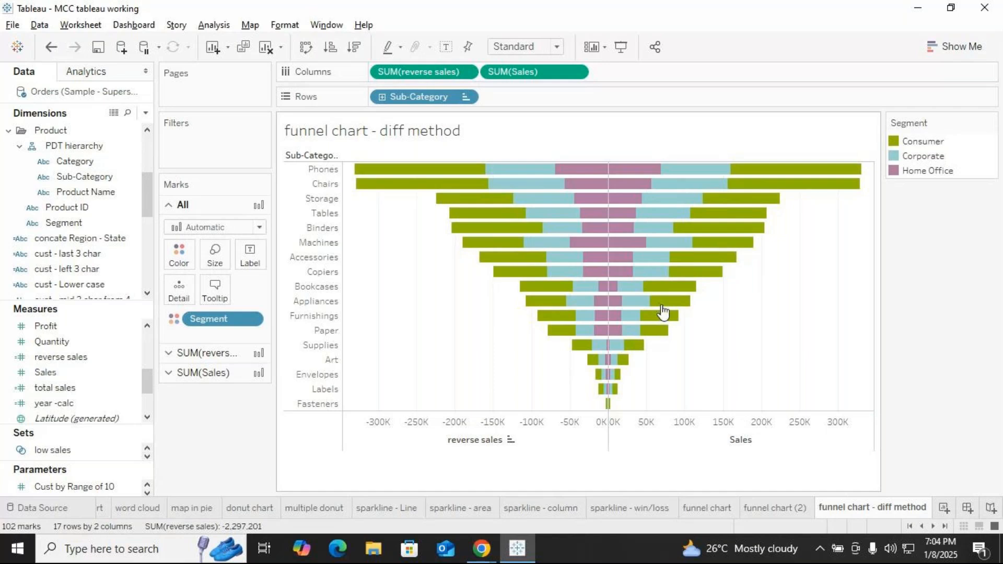
mouse_move(662, 312)
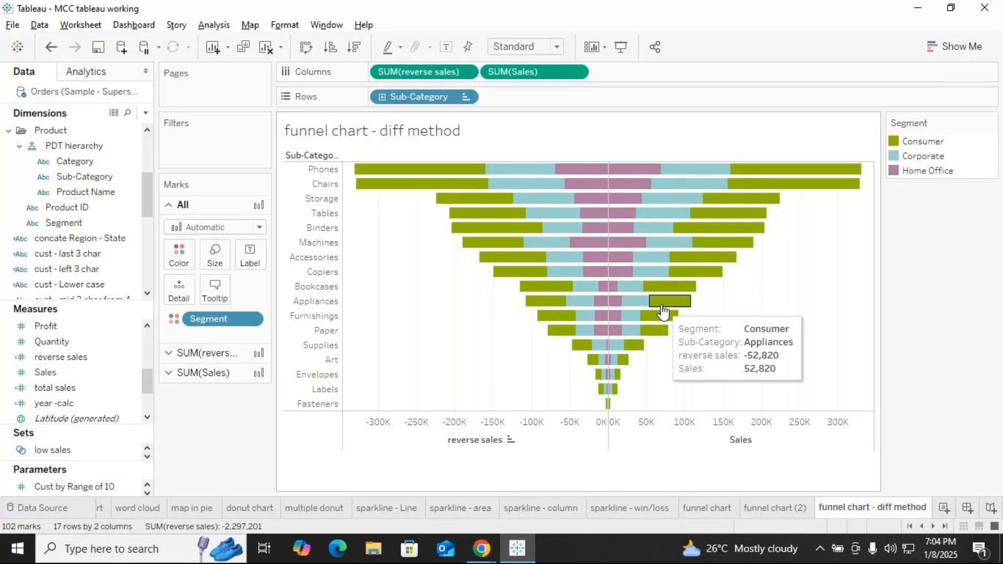
Reverse the scale of the Sales axis on the funnel chart.
right_click(660, 448)
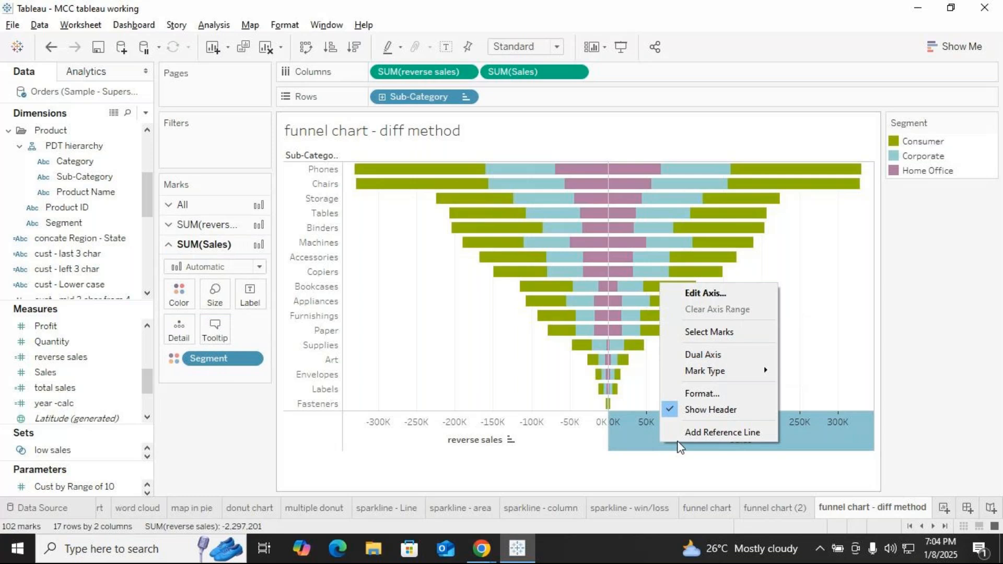
click(682, 432)
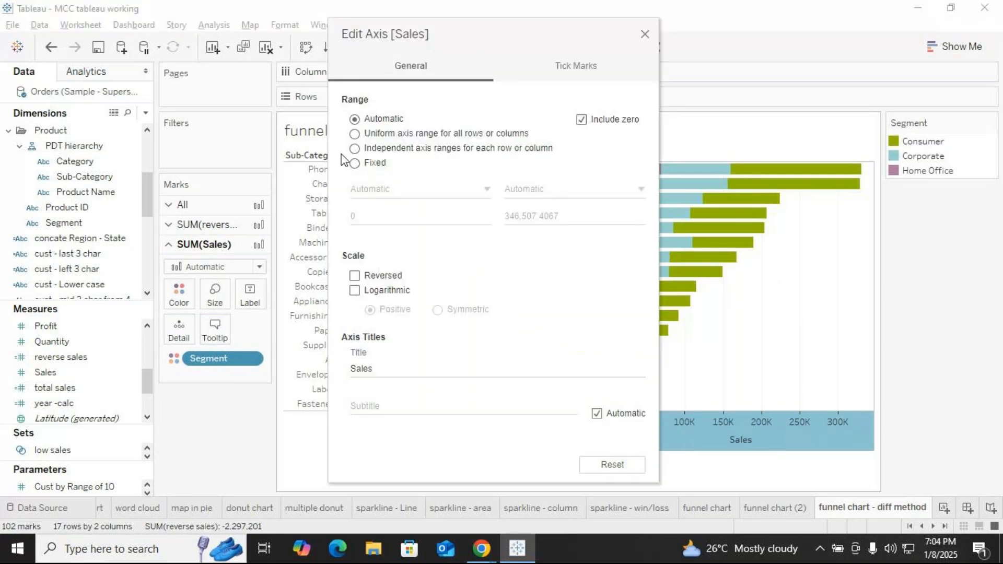
click(364, 278)
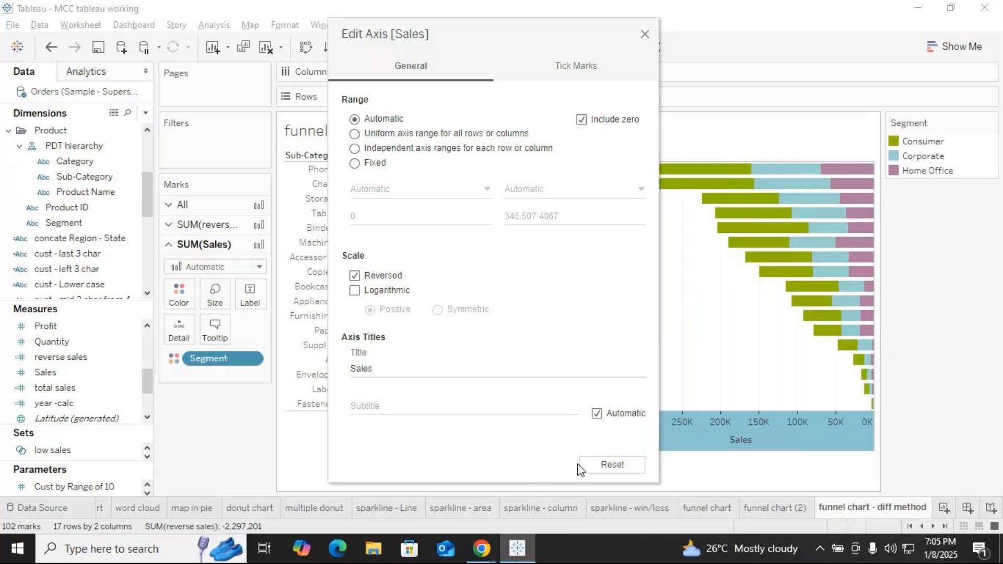
click(644, 35)
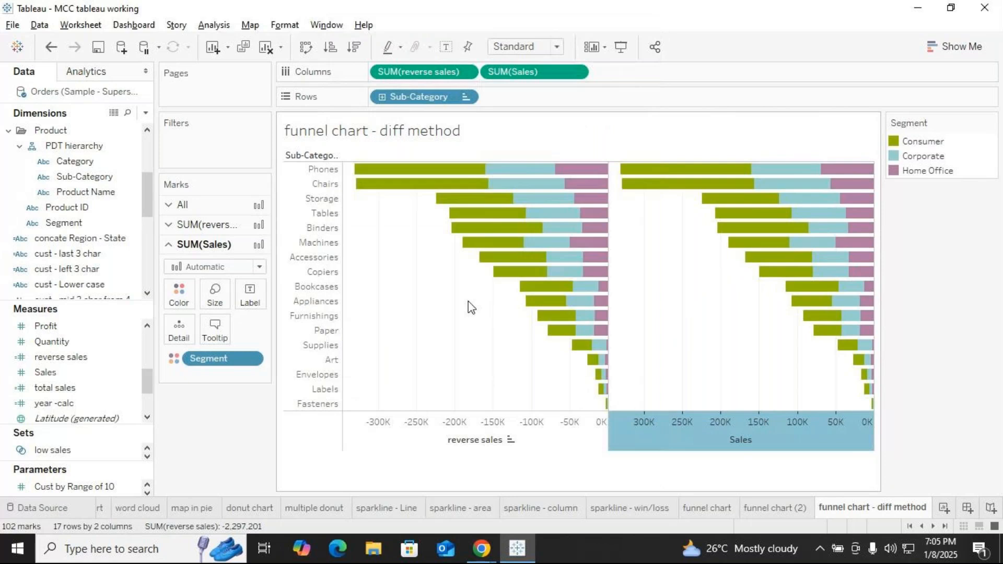
Turn off the reversed scale on the Sales axis.
right_click(634, 441)
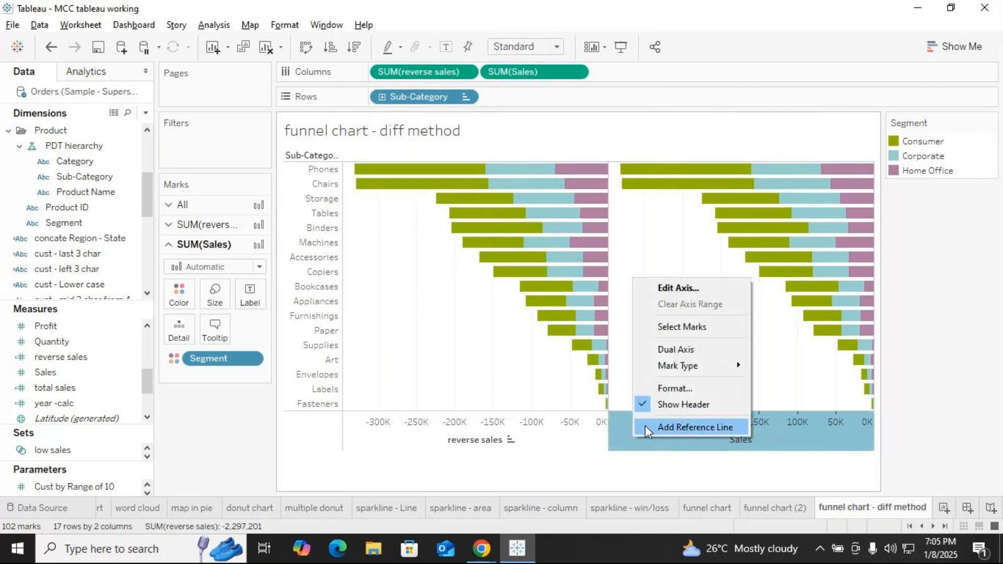
click(446, 327)
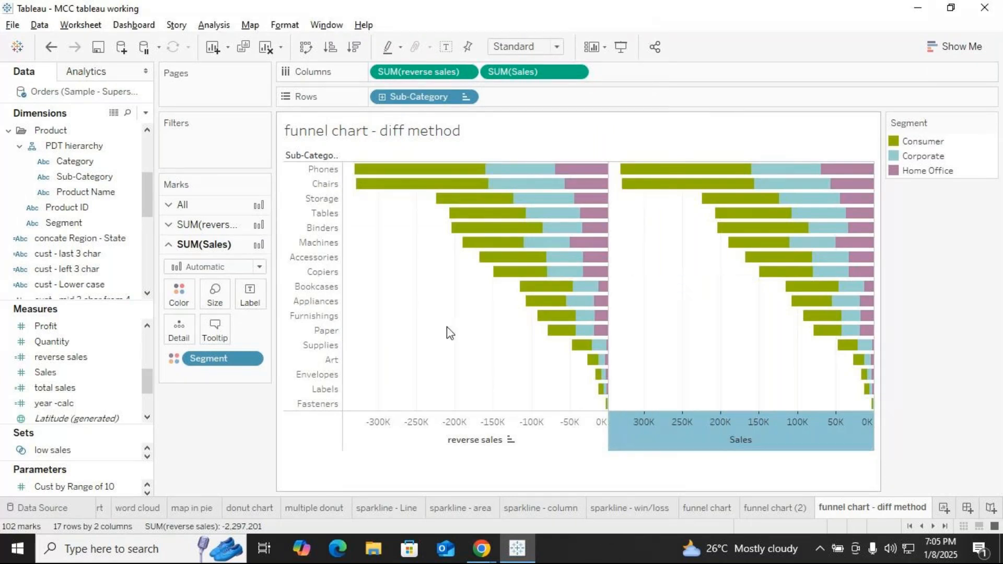
right_click(657, 454)
click(703, 296)
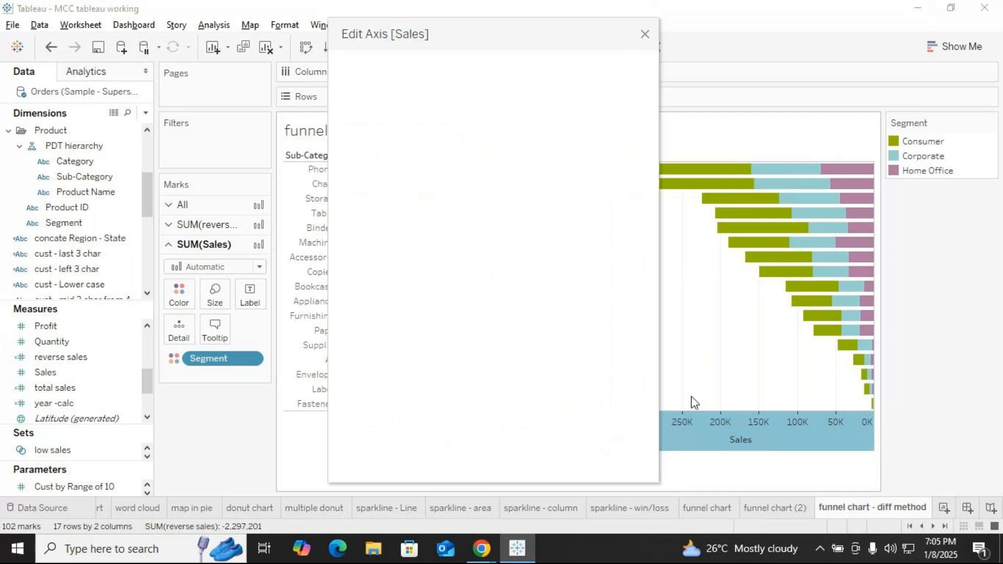
click(354, 275)
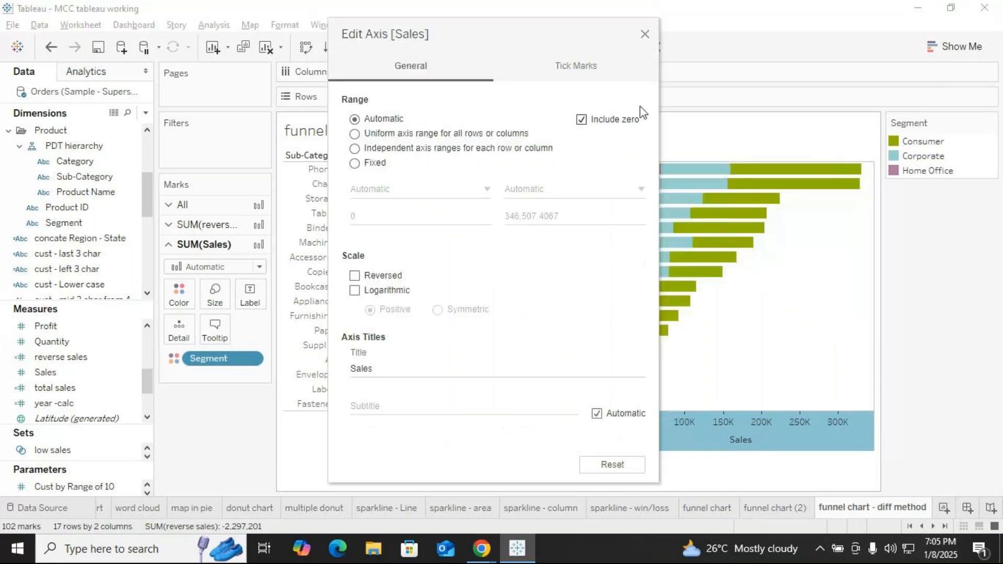
click(646, 35)
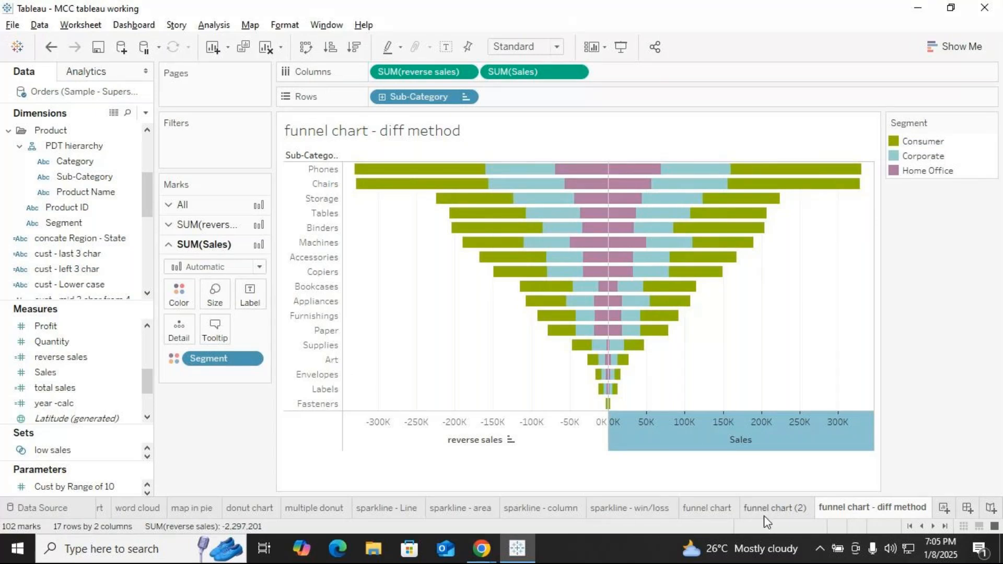
Replace Segment with Category as the color of the Sales bars, and remove Segment from the reverse sales bars.
drag(214, 358, 54, 222)
drag(73, 162, 175, 298)
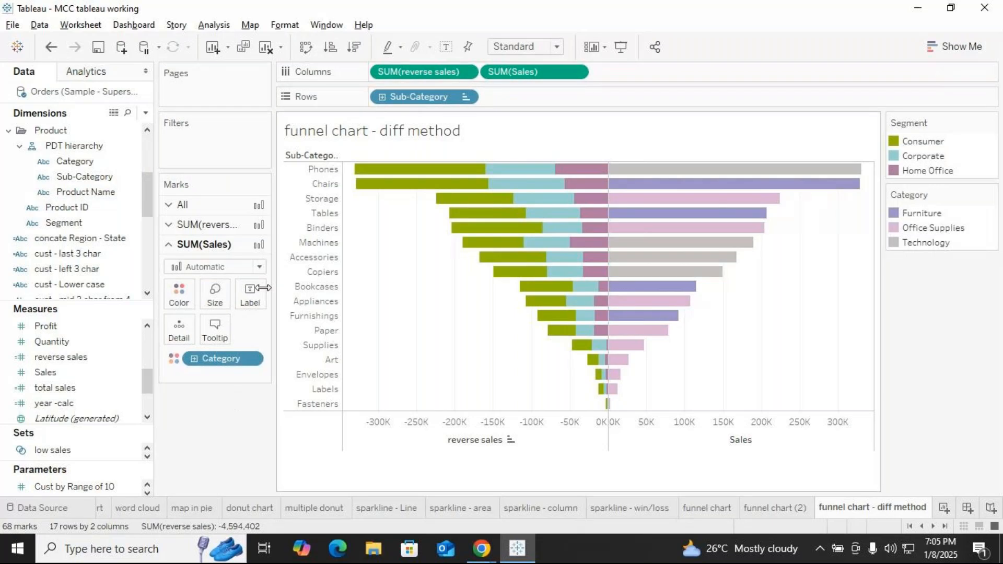
click(207, 229)
drag(219, 339, 213, 433)
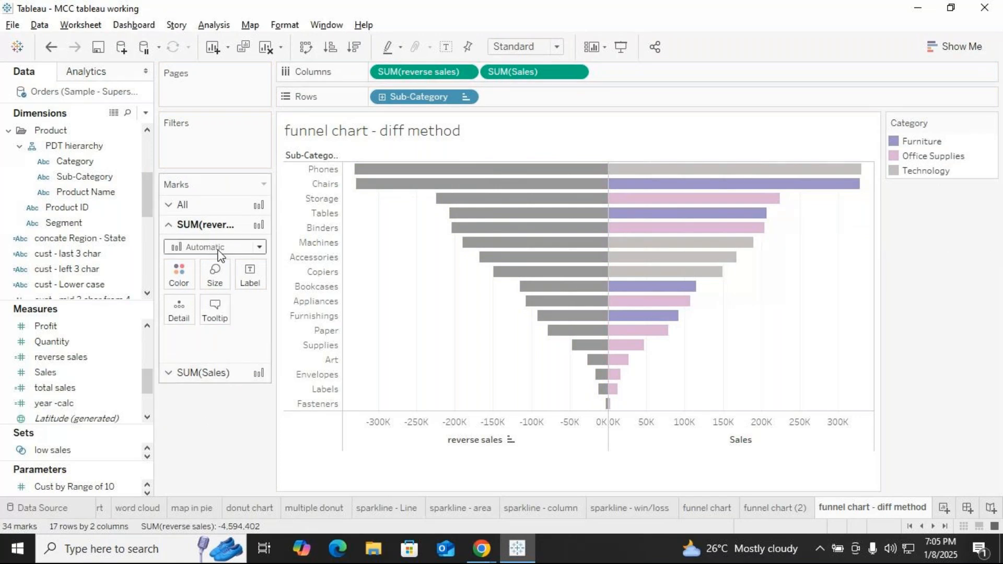
Remove Category from the Sales marks only, and color the bars on both sides of the funnel by Category.
click(219, 371)
drag(218, 350, 202, 204)
click(201, 205)
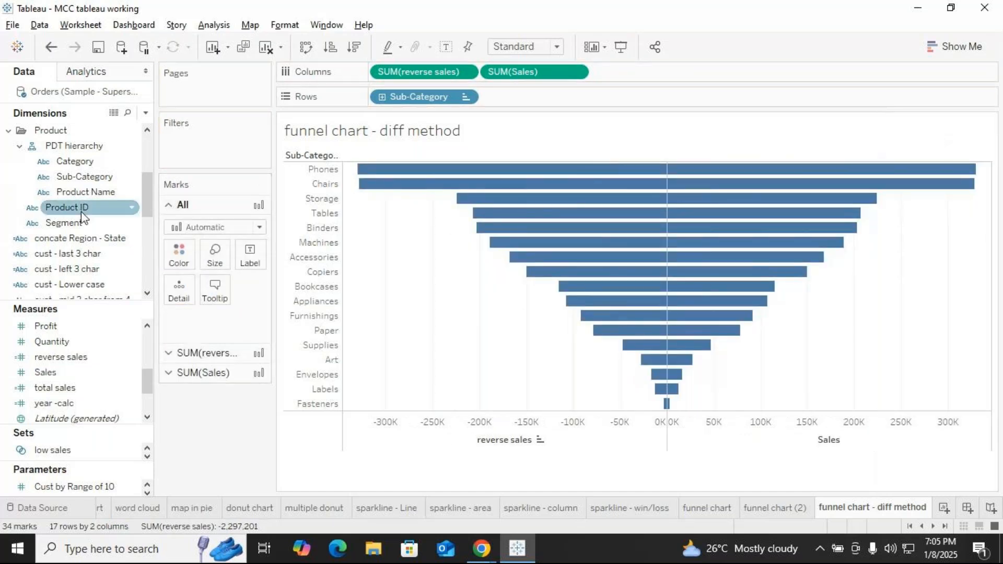
drag(75, 161, 177, 263)
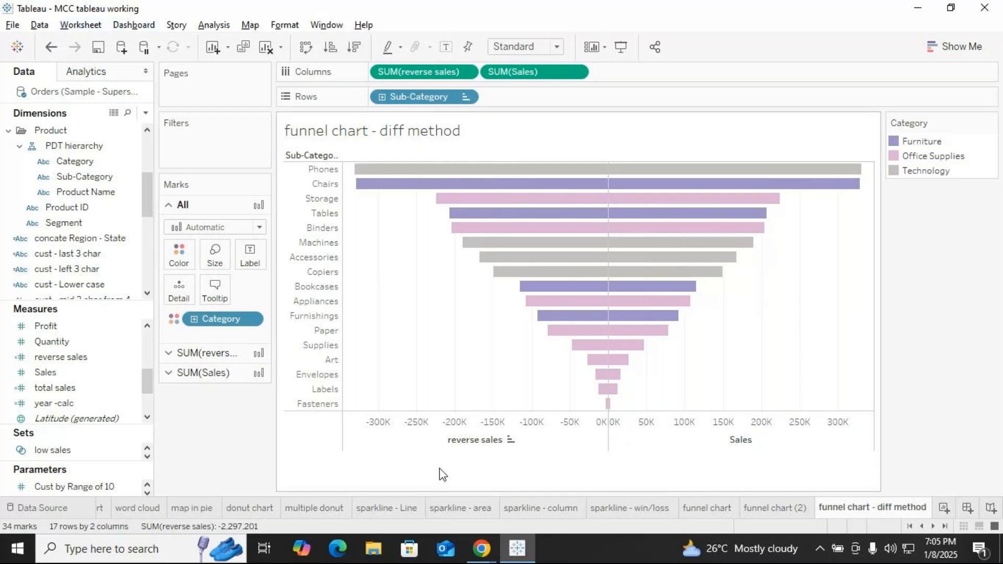
Show the caption on the funnel chart - diff method worksheet and on the funnel chart (2) worksheet.
click(81, 25)
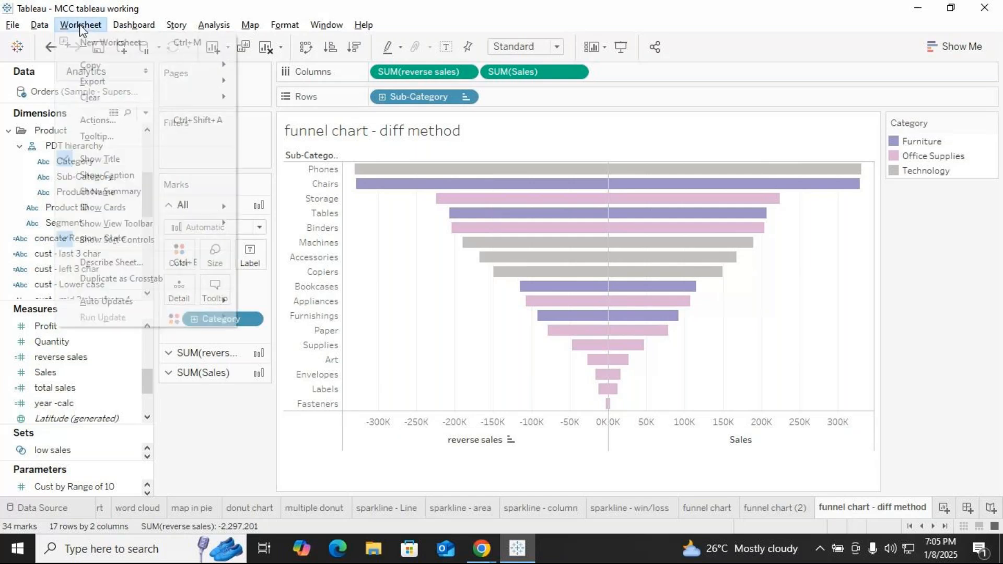
click(124, 177)
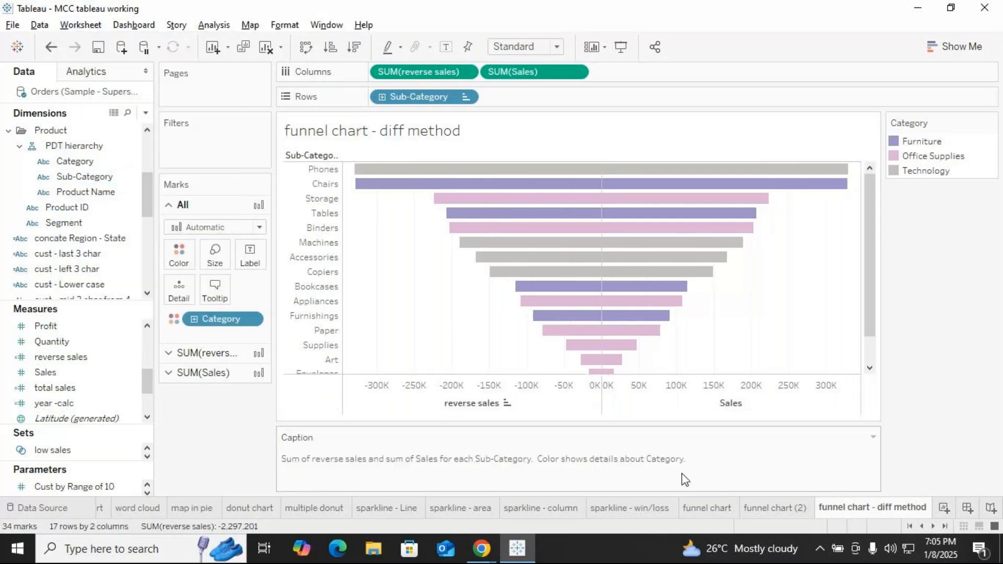
click(778, 509)
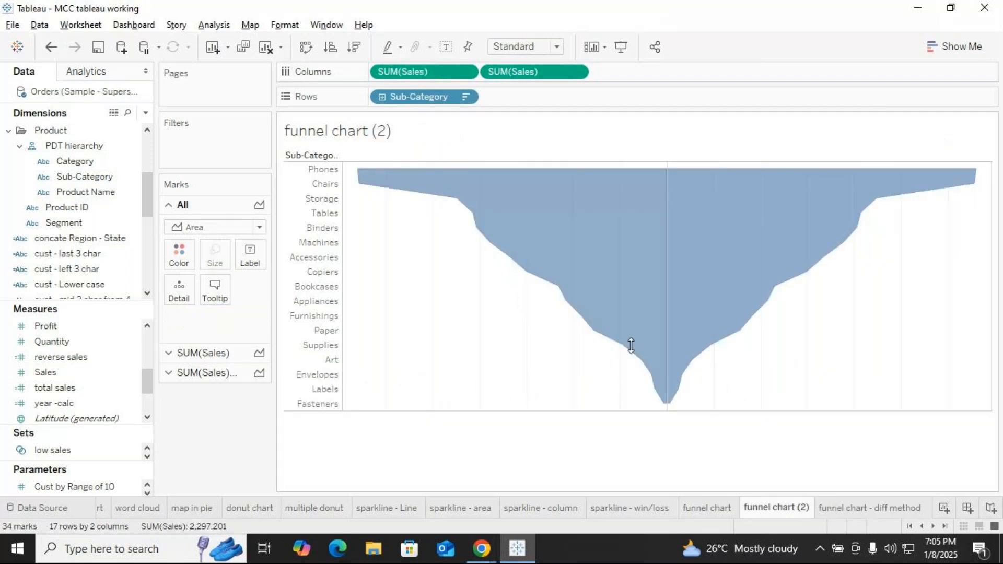
click(88, 29)
click(113, 175)
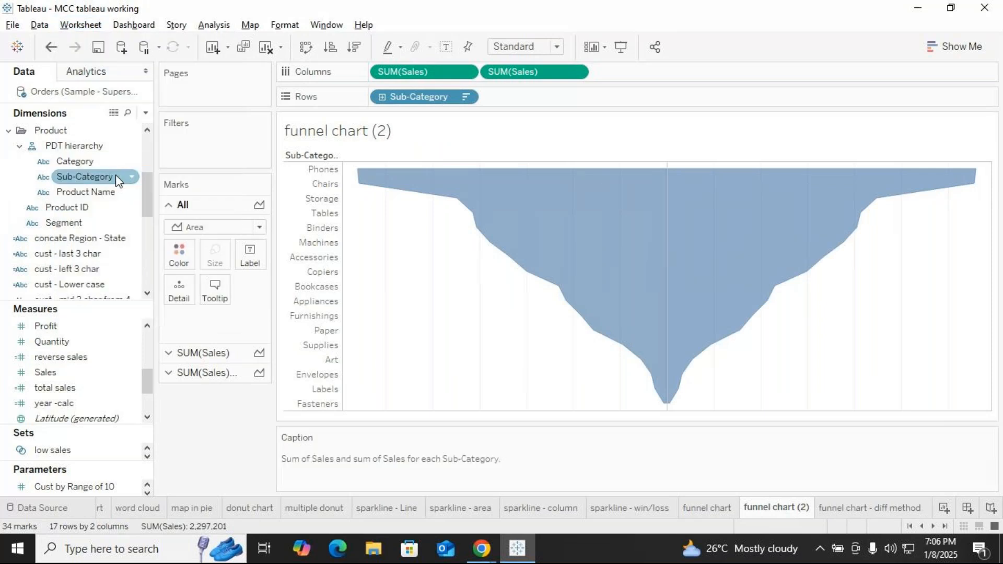
Show the caption on the sparkline - win/loss worksheet.
click(709, 509)
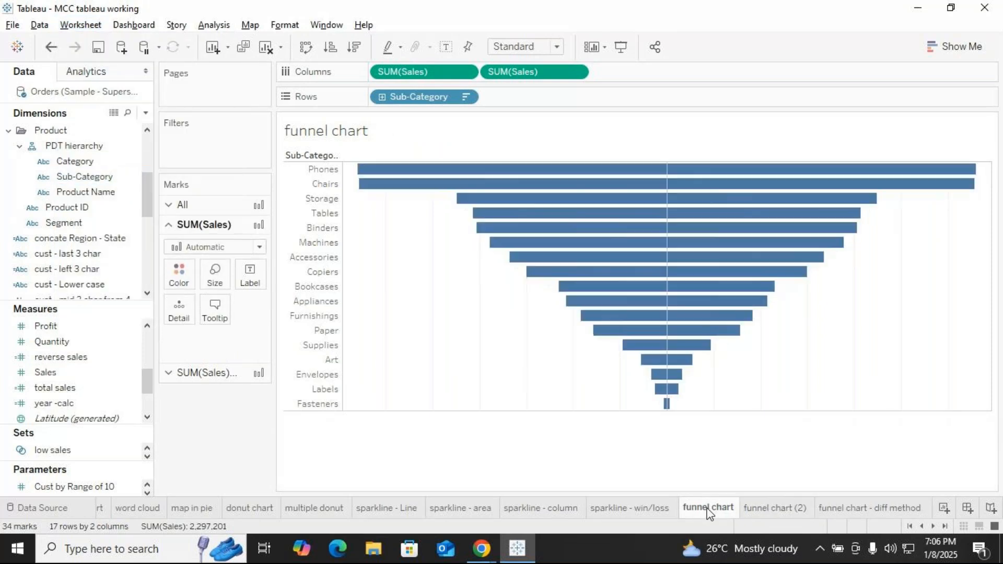
click(633, 509)
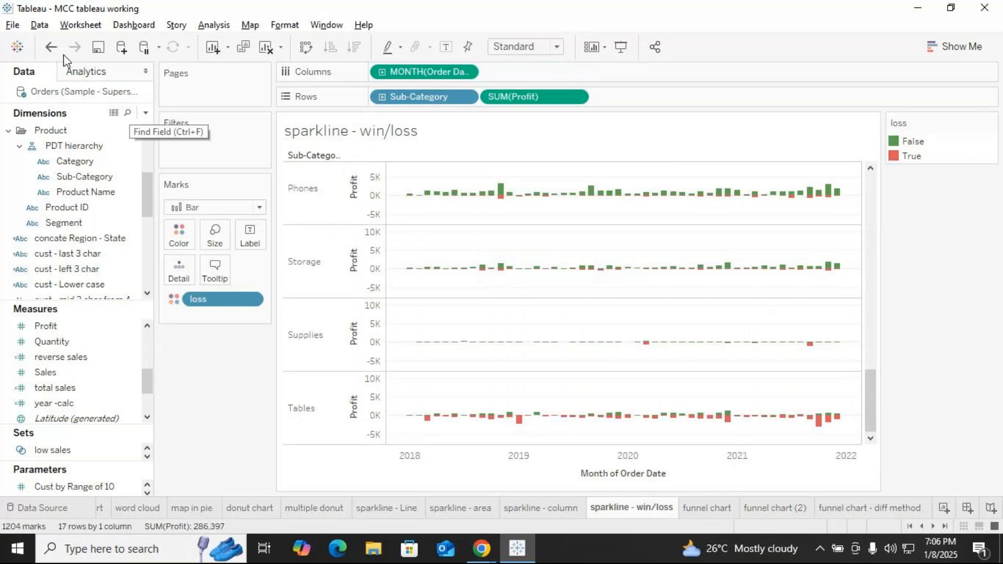
click(80, 24)
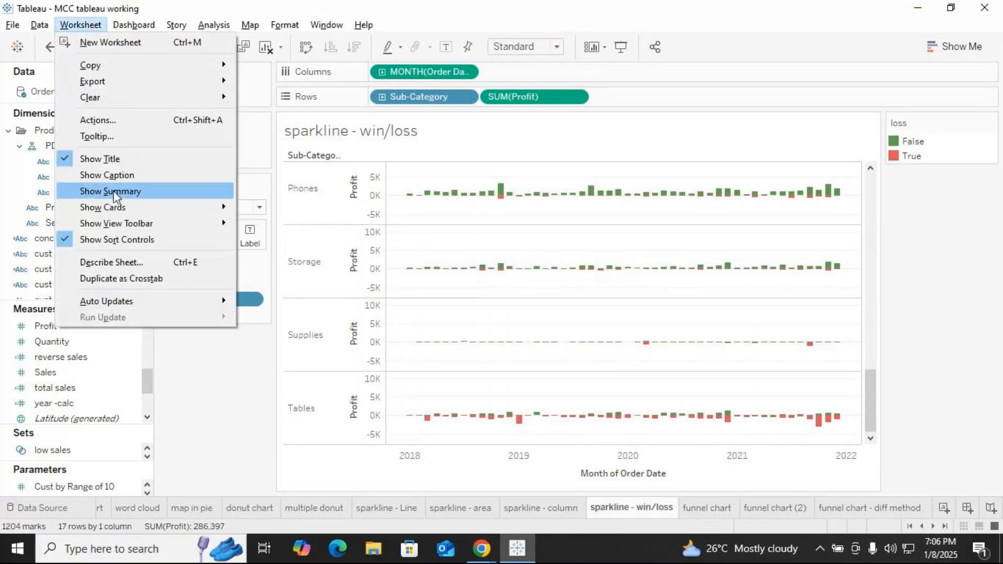
click(112, 175)
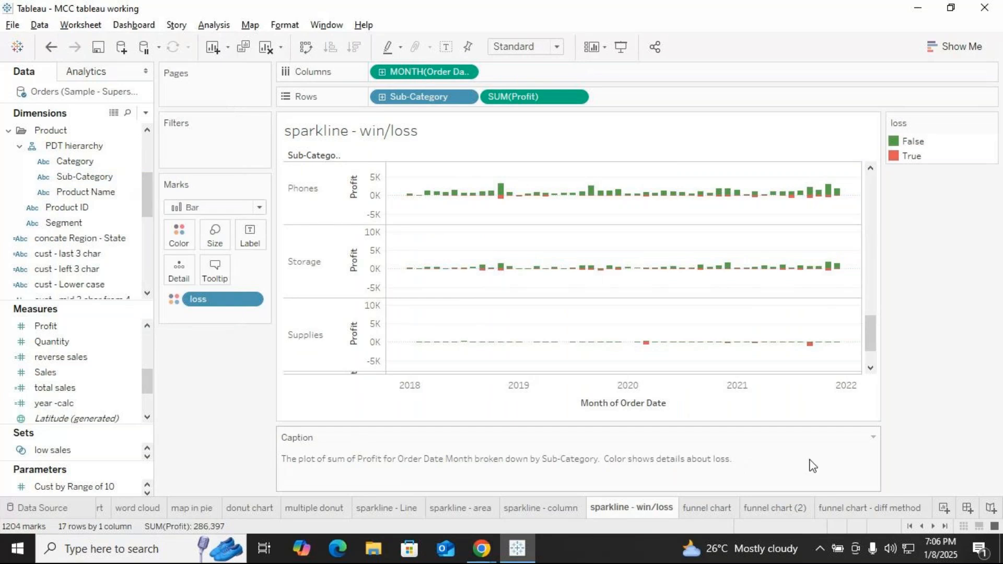
Edit the sparkline - win/loss caption and make all of its text bold at size 11.
click(872, 438)
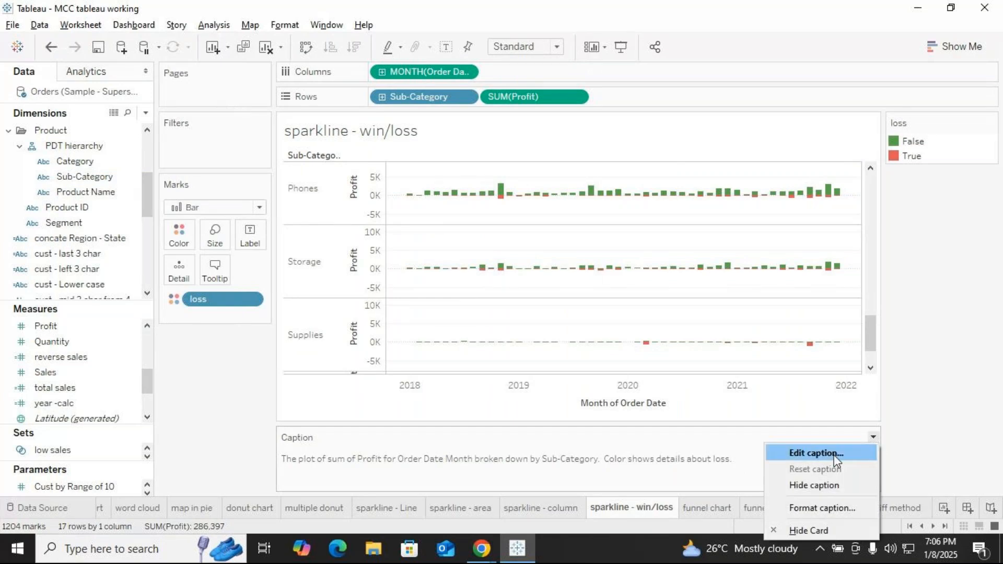
click(818, 452)
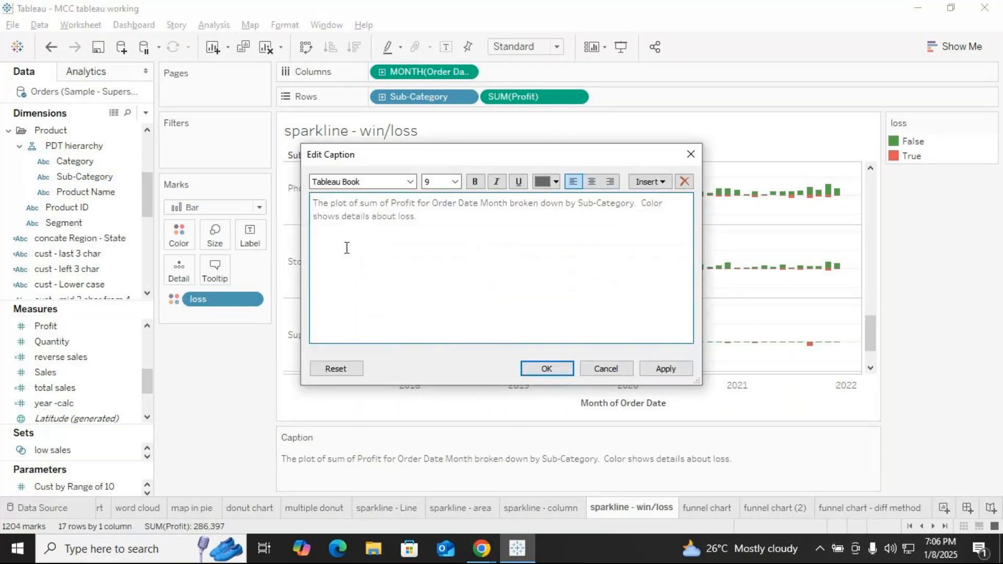
key(ctrl+a)
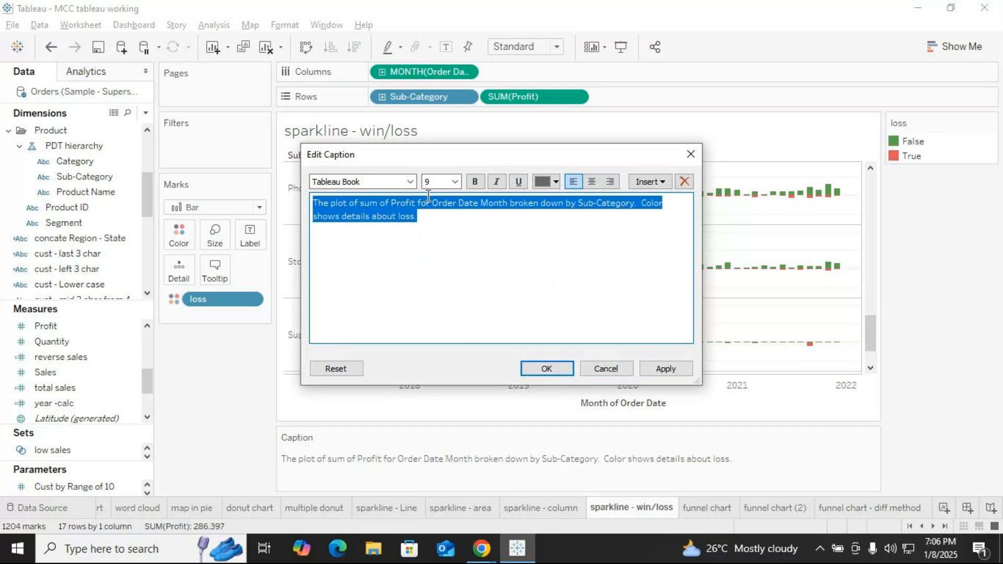
click(455, 182)
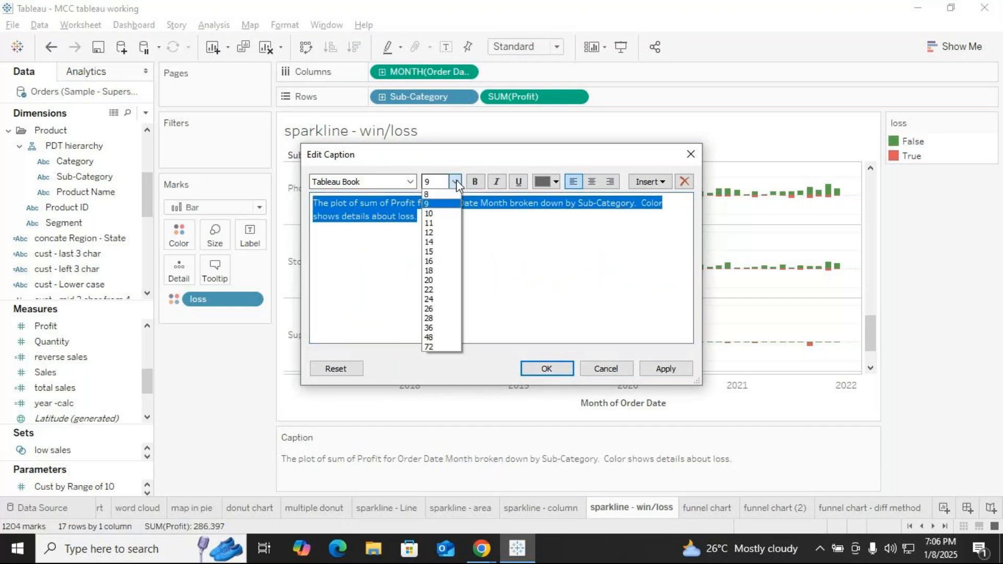
click(430, 222)
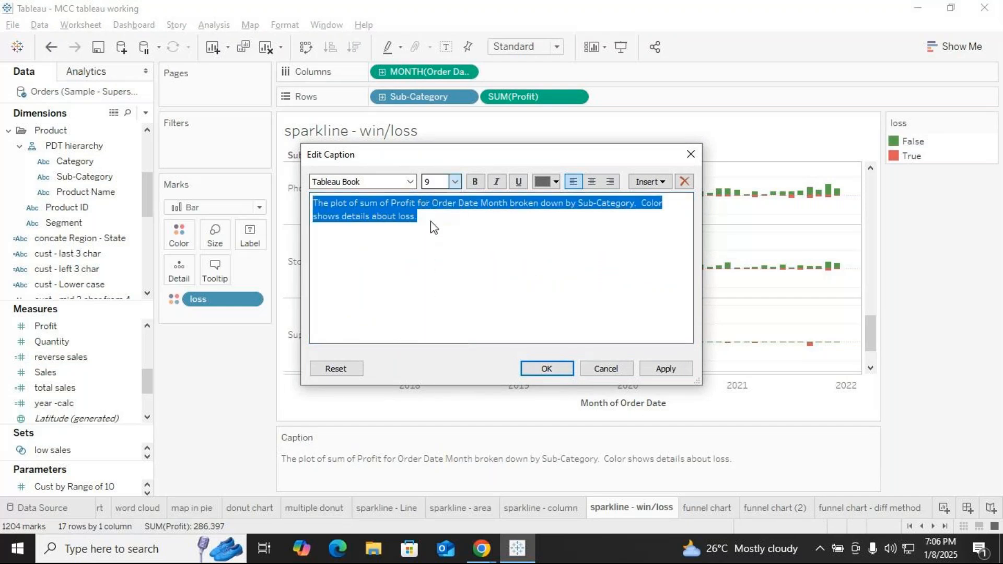
Color the caption text dark purple (#55007f), center it and accept the caption formatting.
click(556, 181)
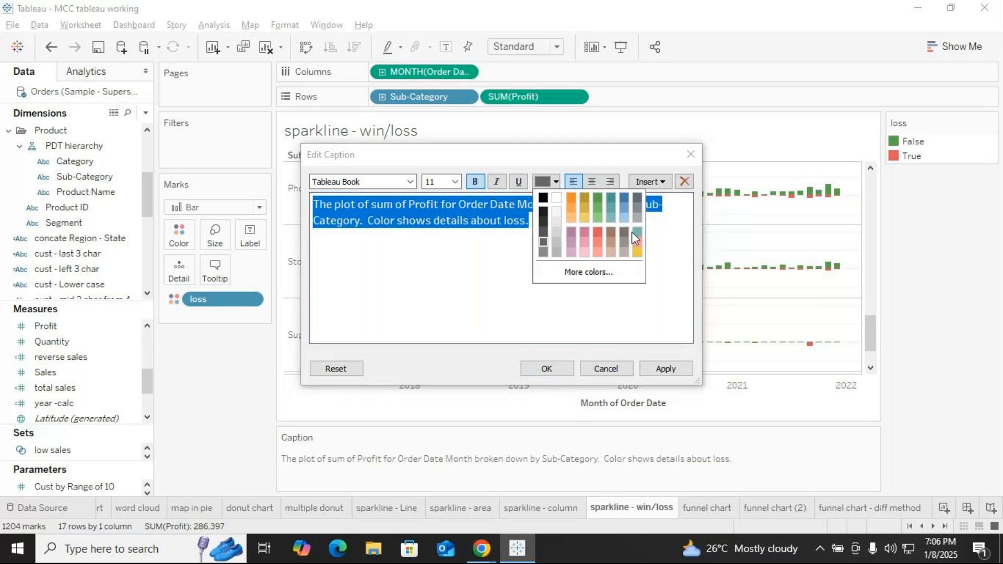
click(586, 271)
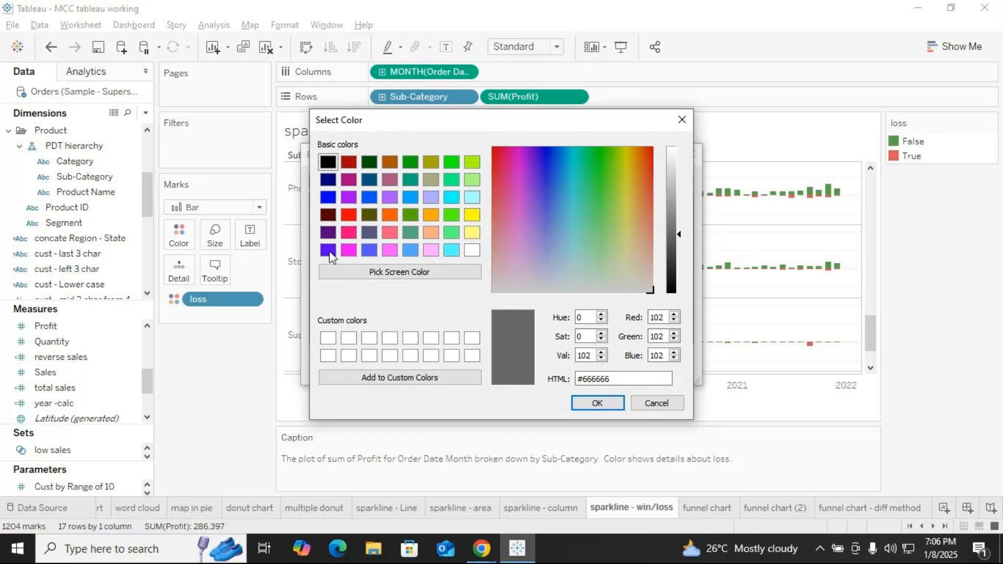
click(368, 270)
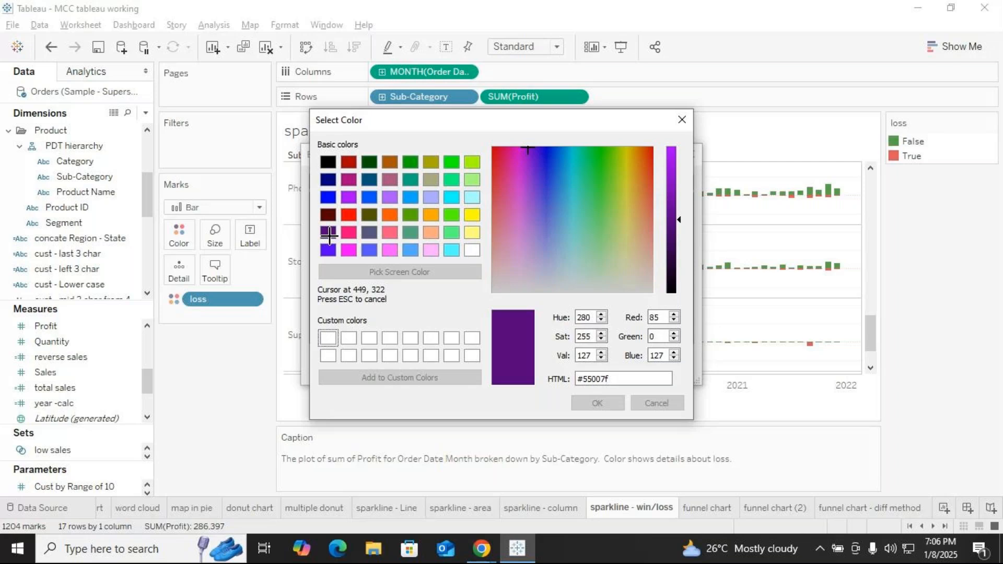
click(329, 235)
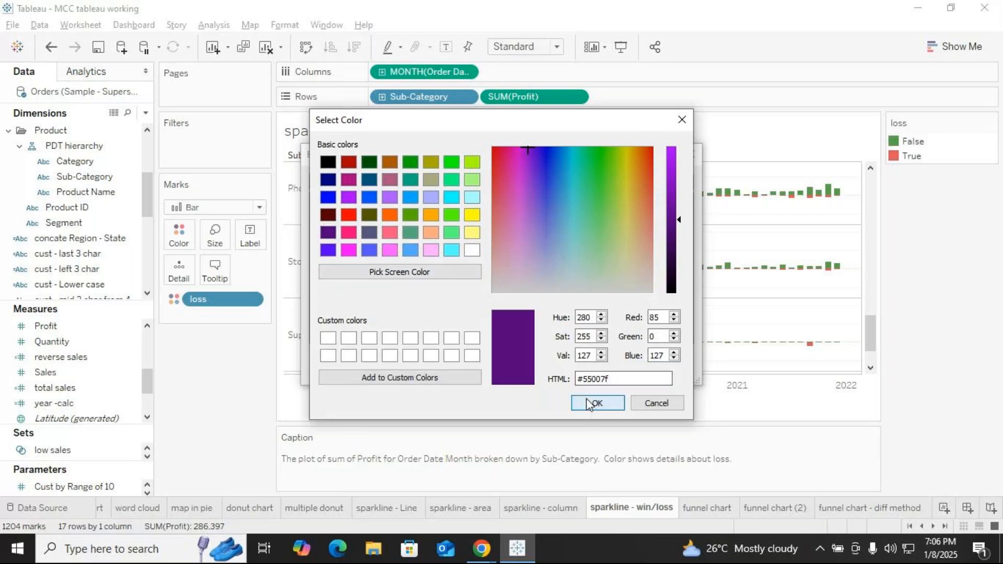
click(597, 403)
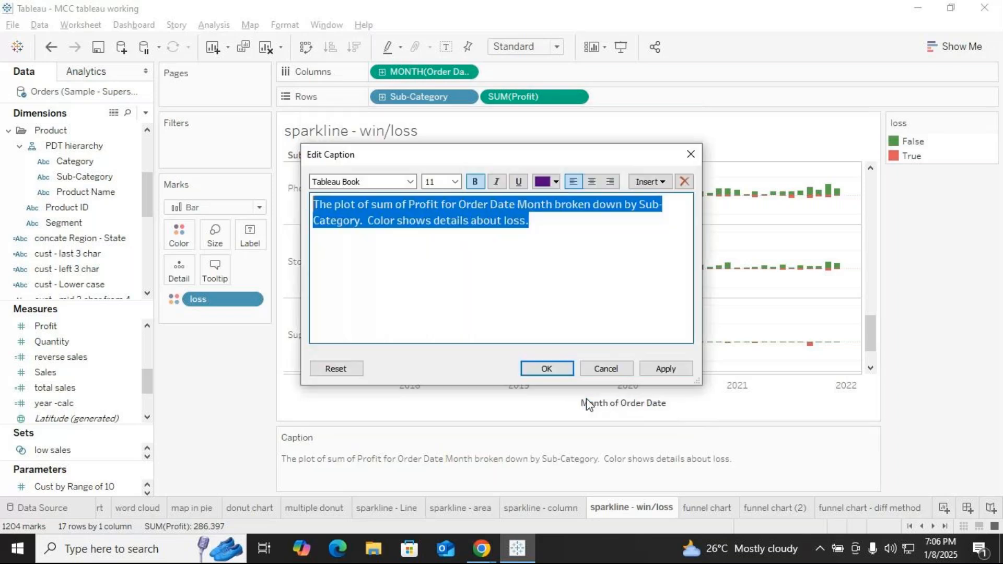
click(591, 183)
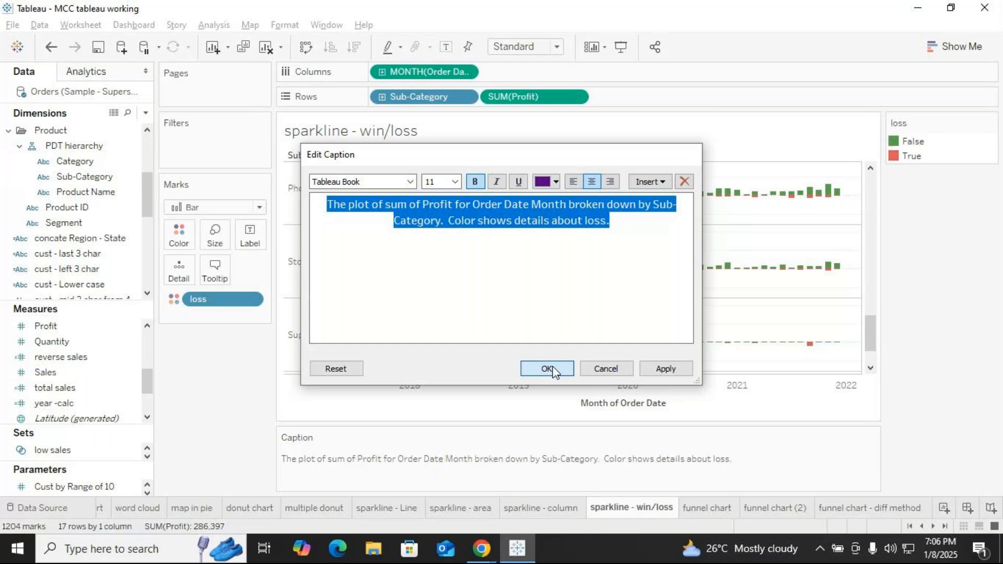
click(553, 368)
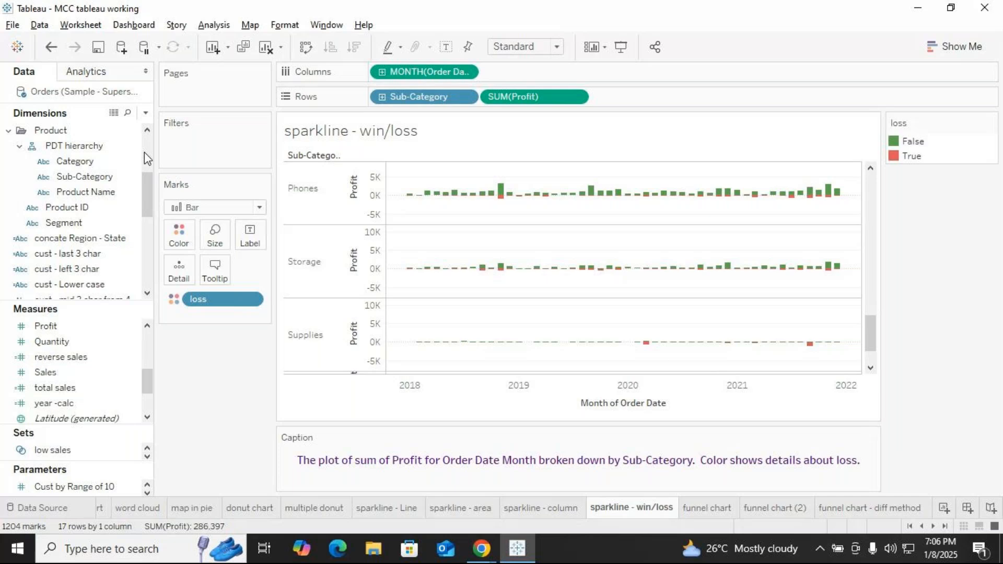
Show the summary card on the sparkline - win/loss worksheet.
click(81, 30)
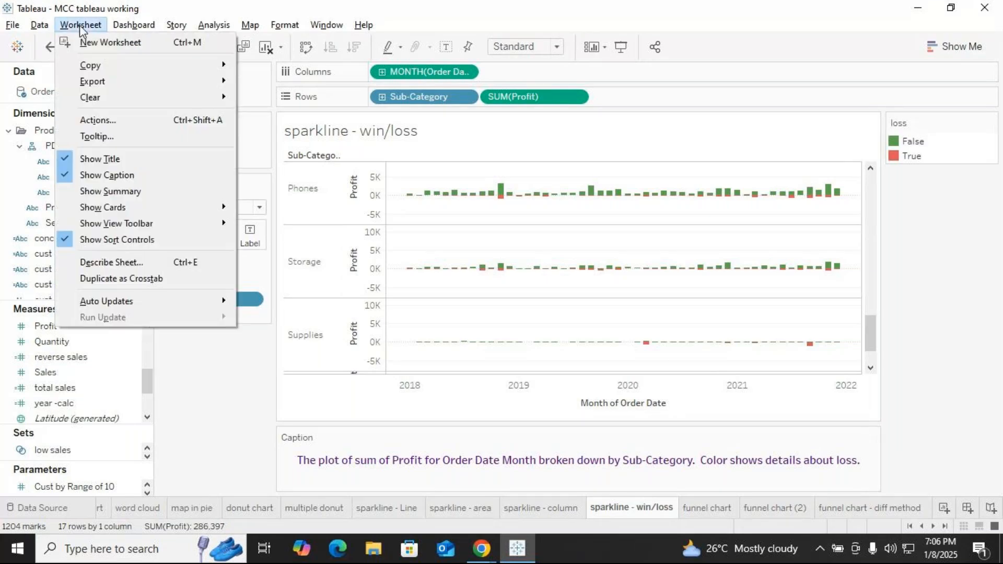
click(111, 191)
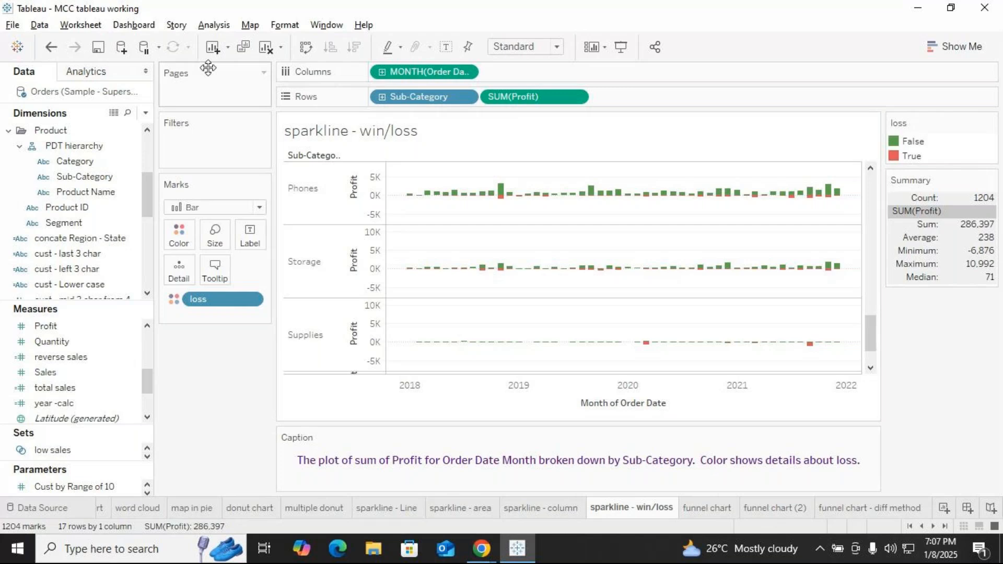
Open the sheet description of the sparkline - win/loss worksheet, review its marks, shelves, dimensions and data source details, and close it.
click(90, 25)
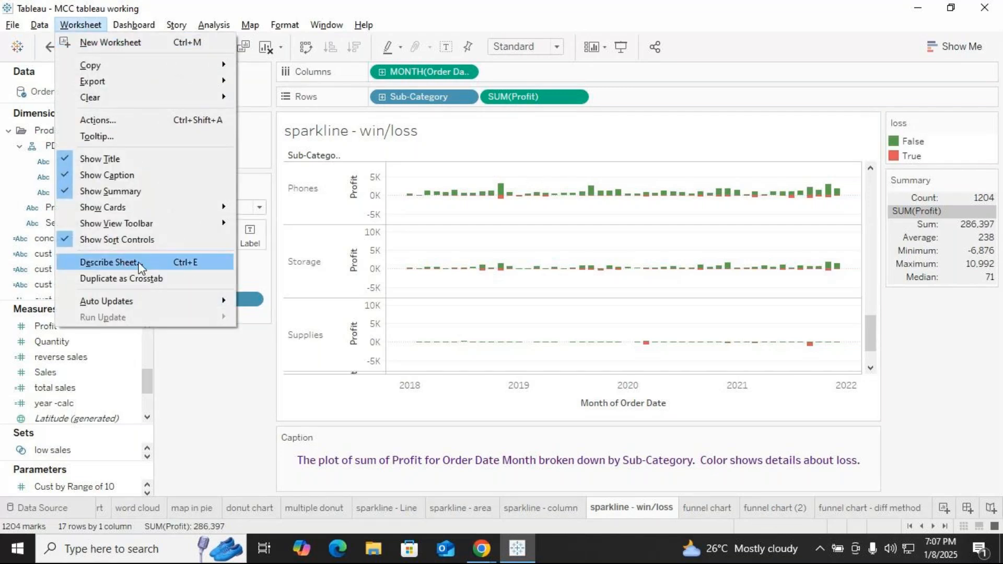
click(186, 262)
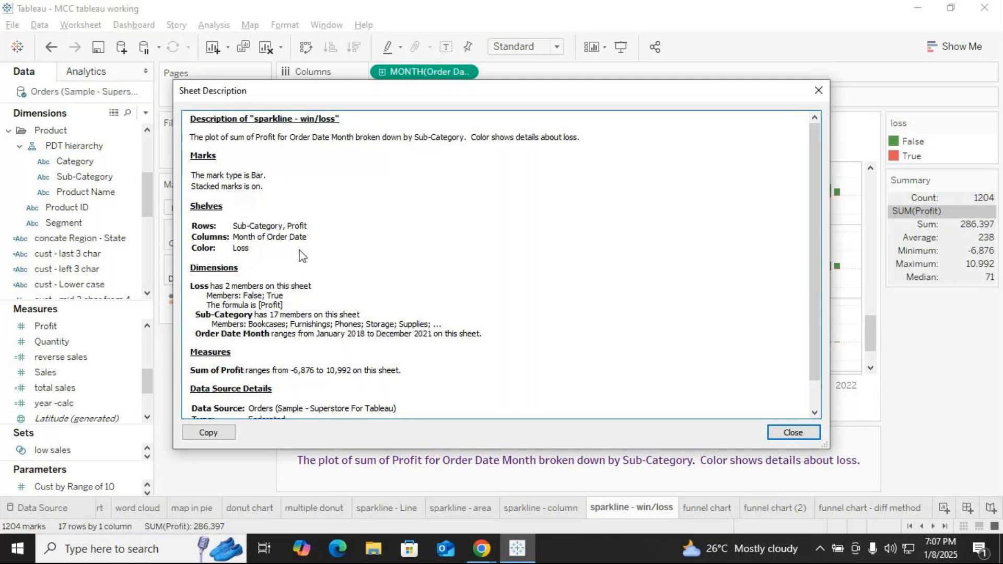
scroll(300, 256, down, 2)
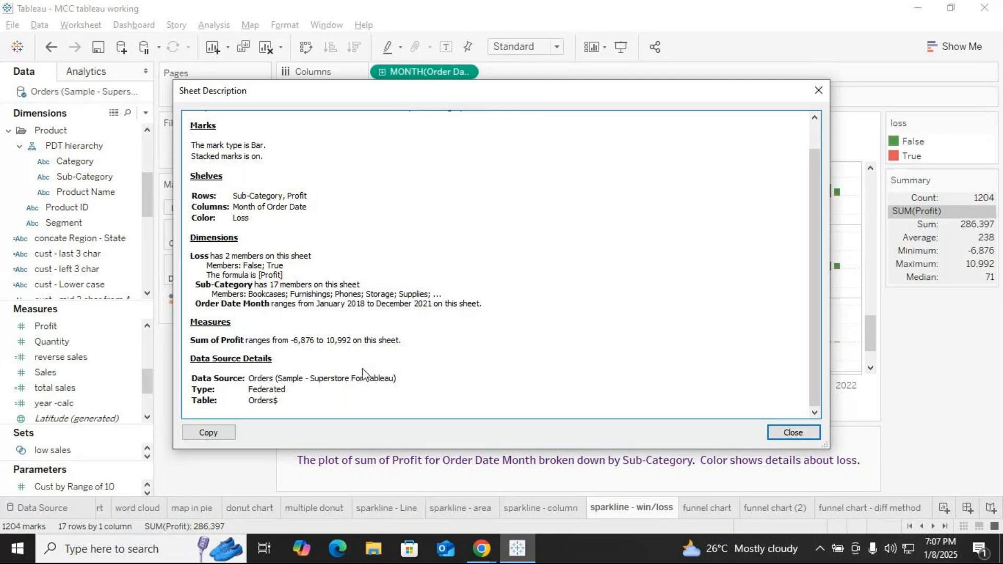
scroll(362, 372, up, 1)
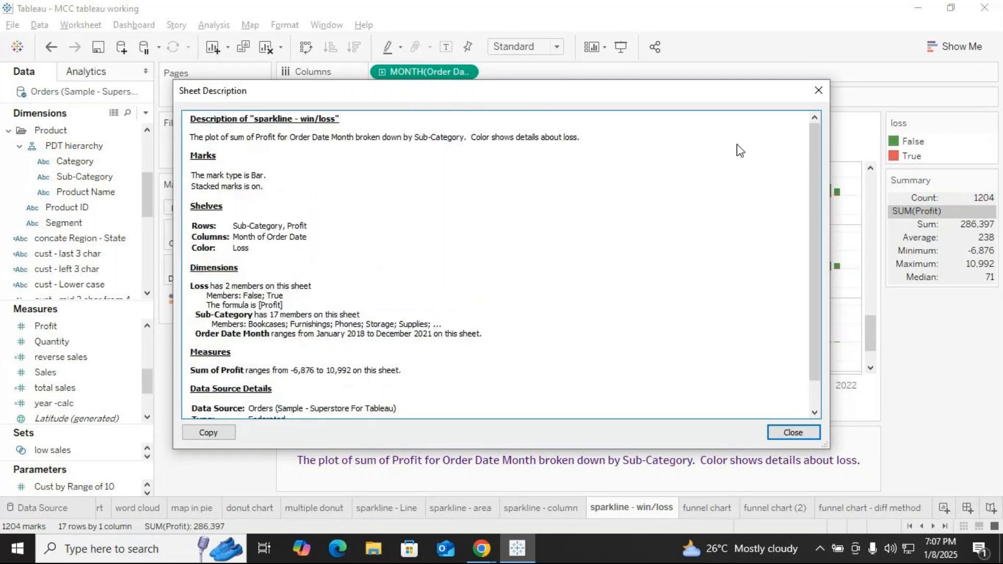
click(817, 92)
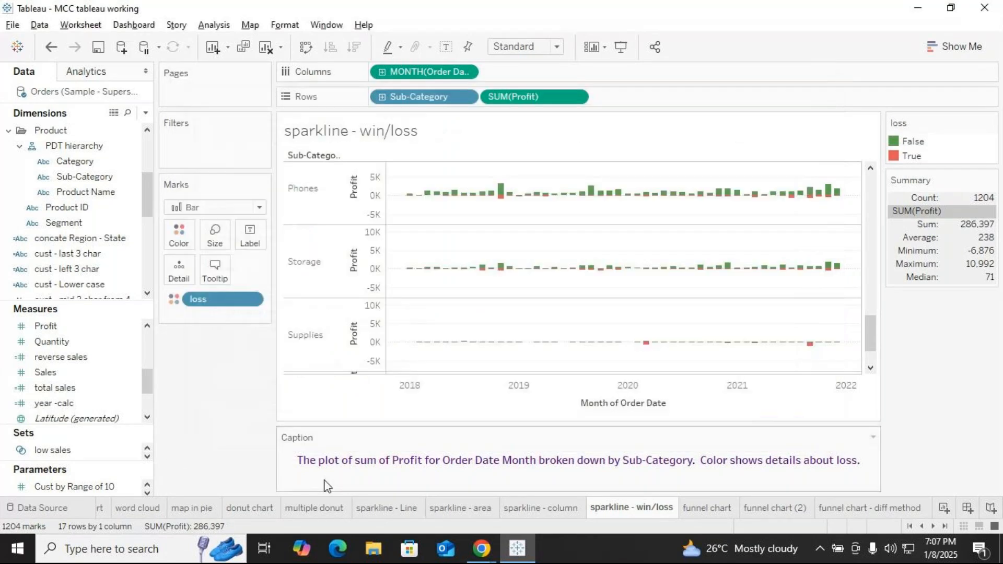
click(80, 24)
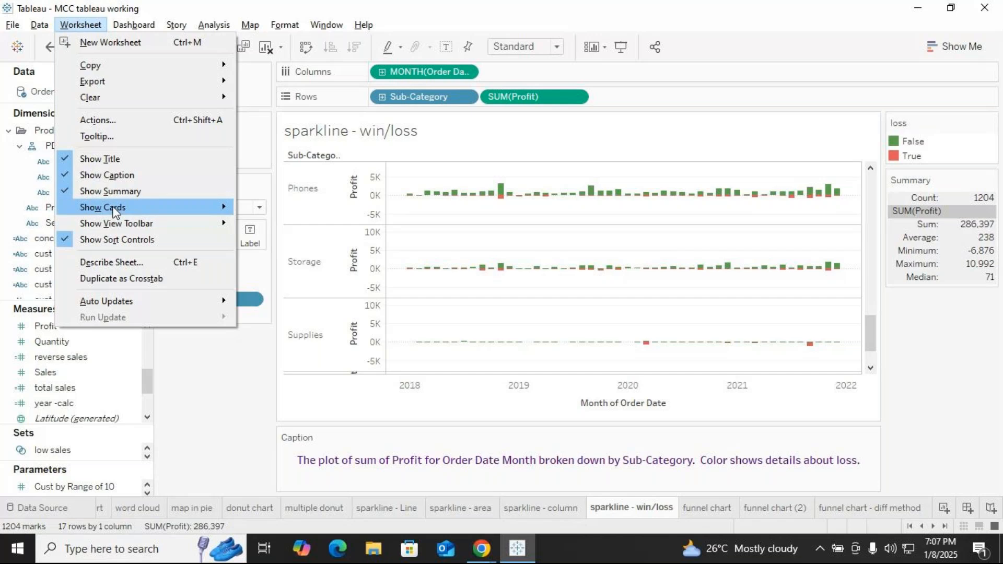
mouse_move(214, 206)
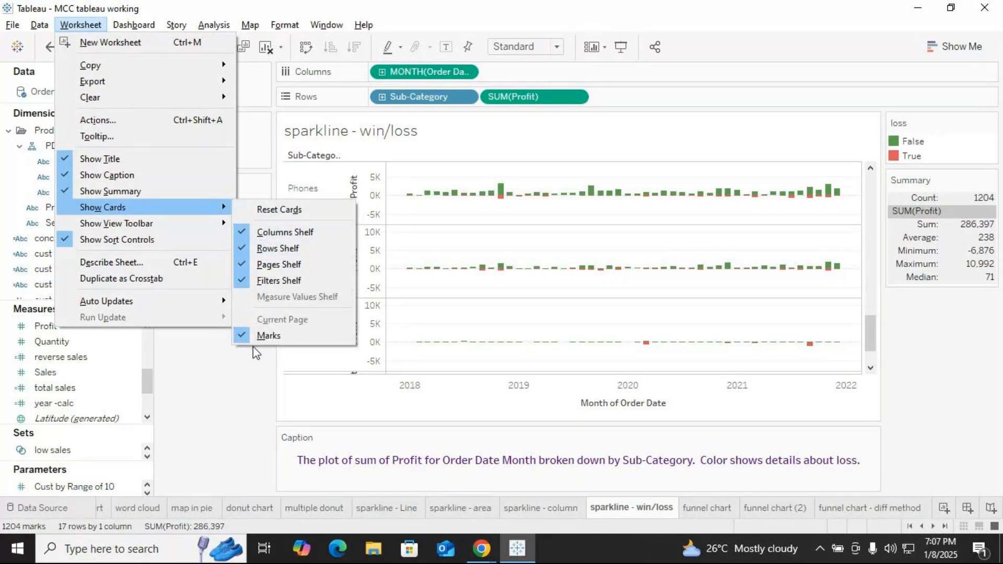
mouse_move(154, 207)
click(191, 372)
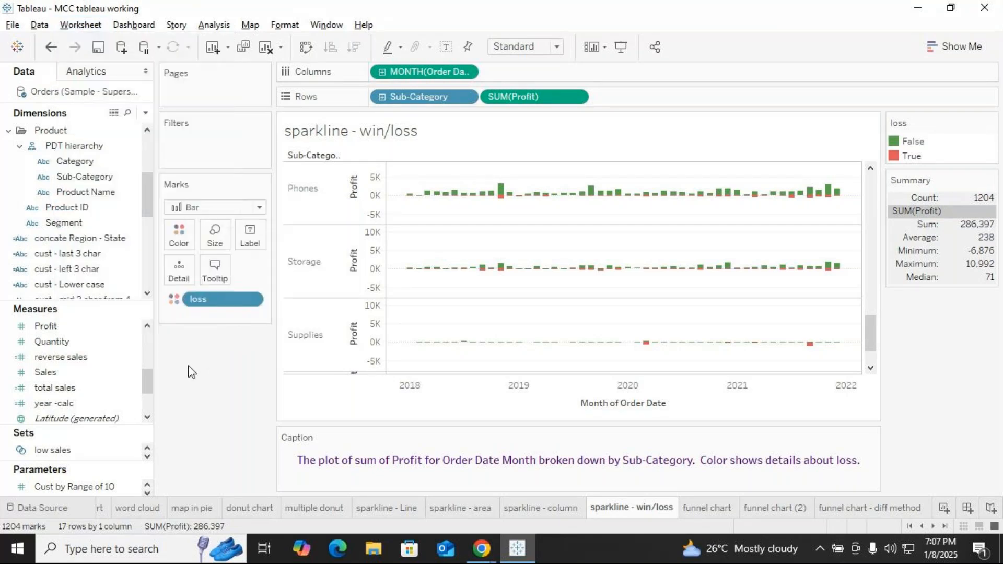
click(83, 25)
mouse_move(94, 225)
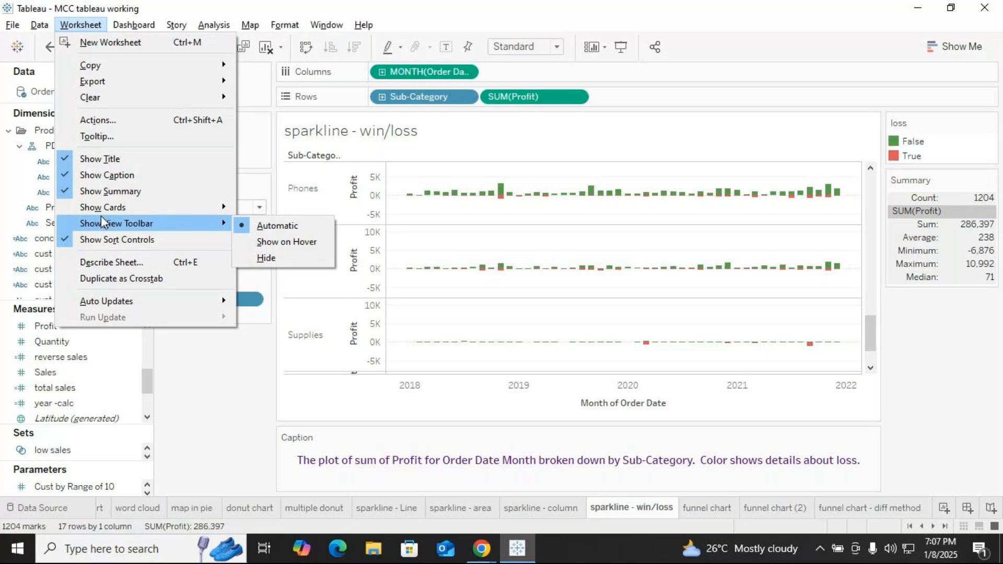
click(183, 414)
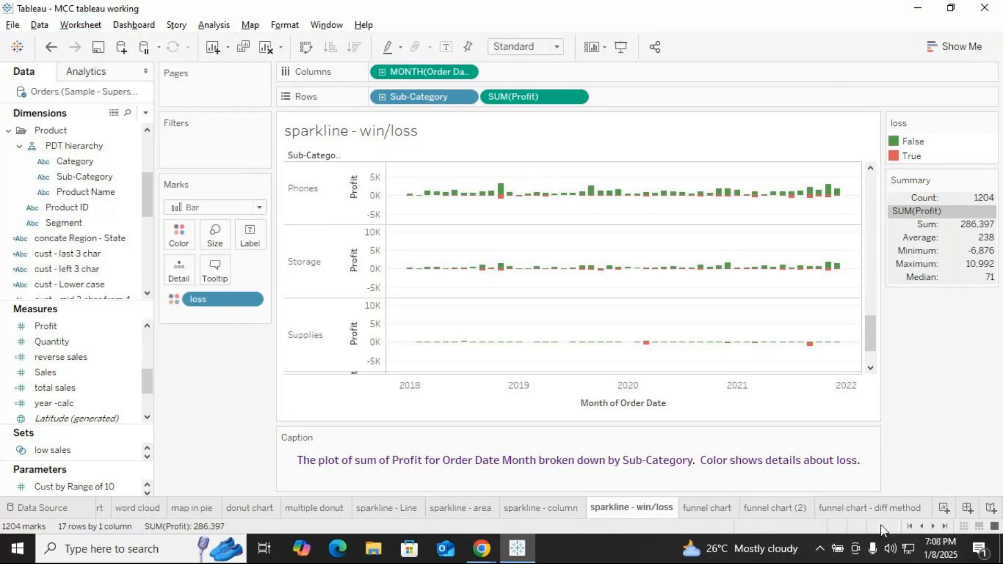
click(701, 555)
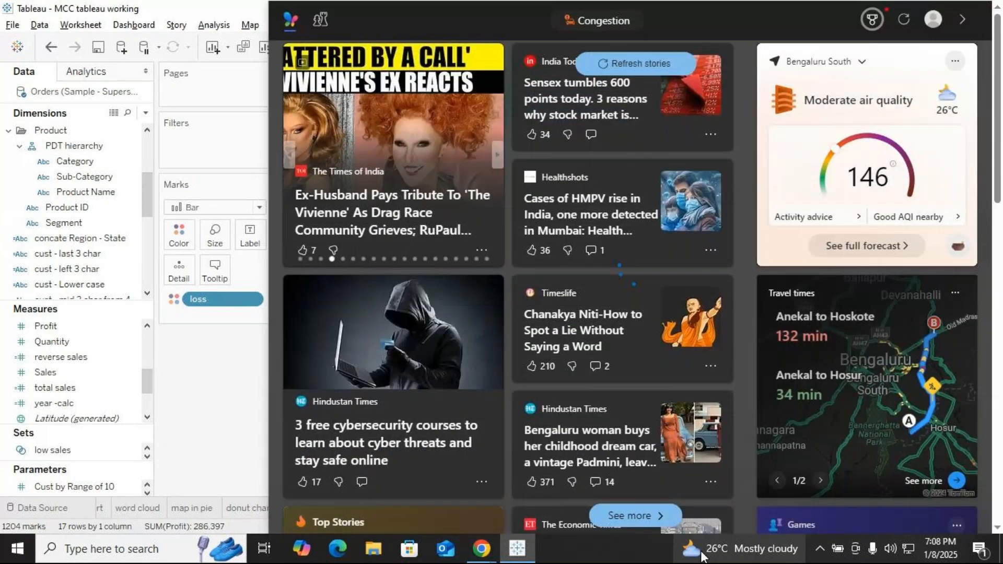
click(209, 442)
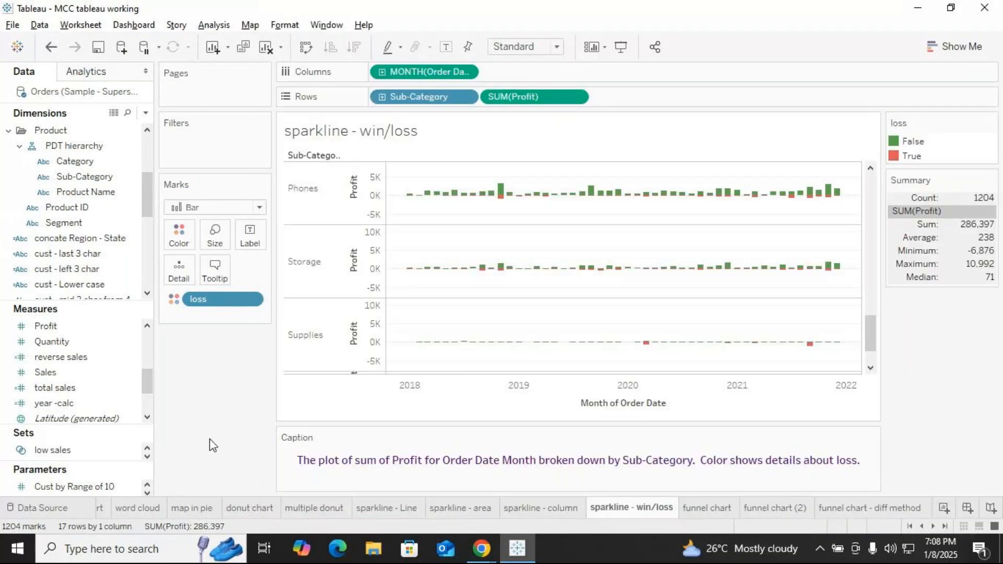
click(923, 527)
click(922, 528)
click(922, 528)
click(922, 528)
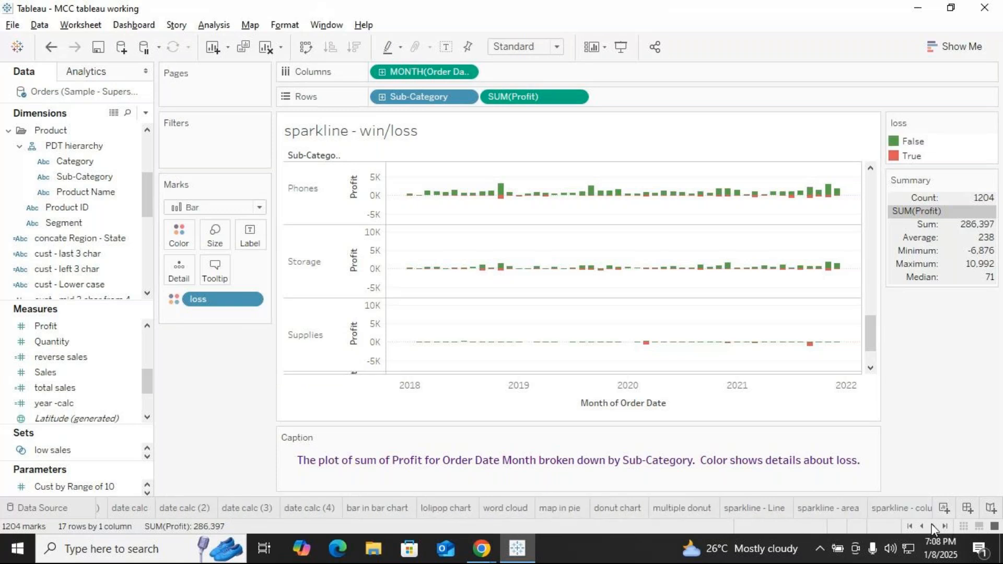
click(935, 527)
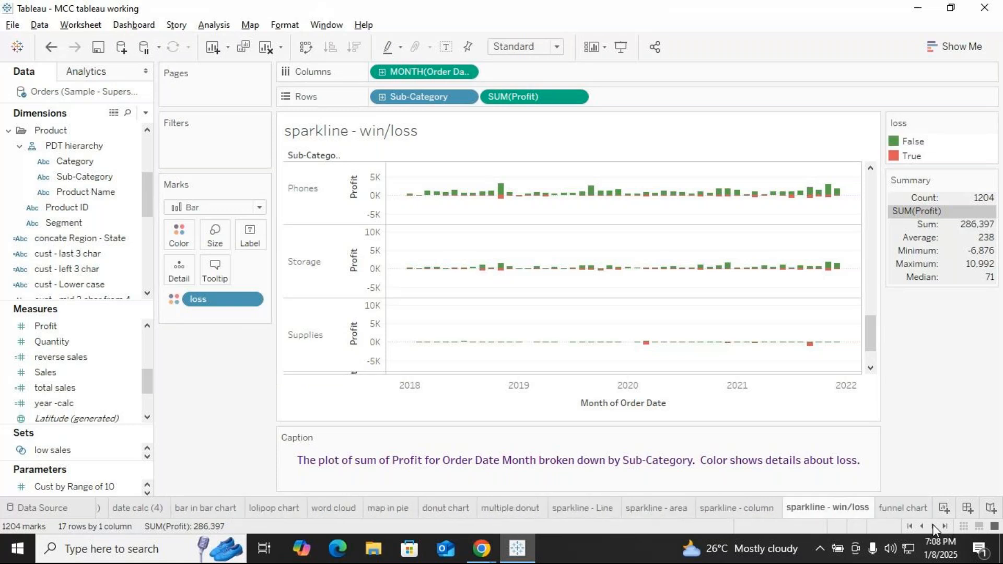
click(935, 527)
click(934, 527)
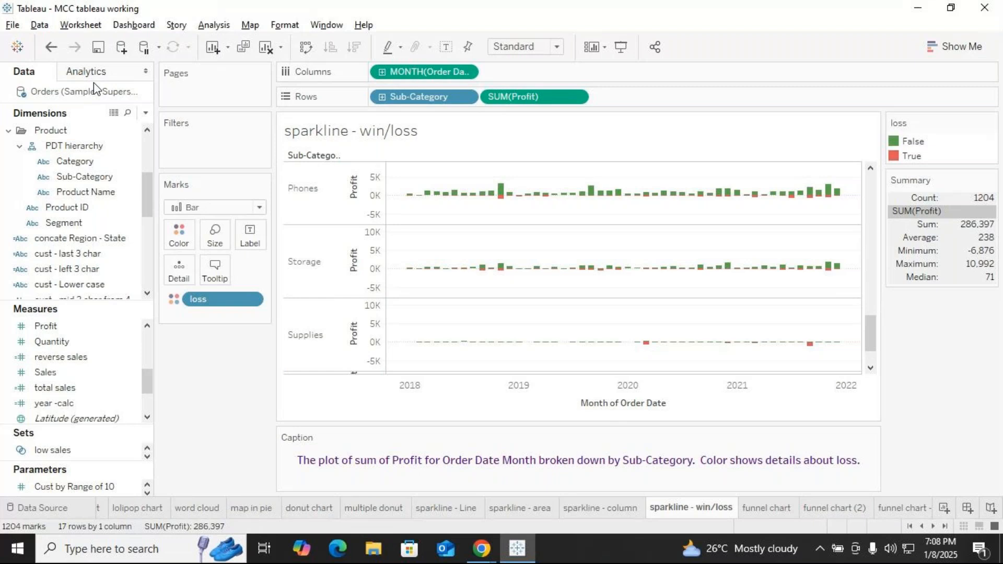
Close Tableau and open WhatsApp Web in a new Chrome tab.
click(994, 11)
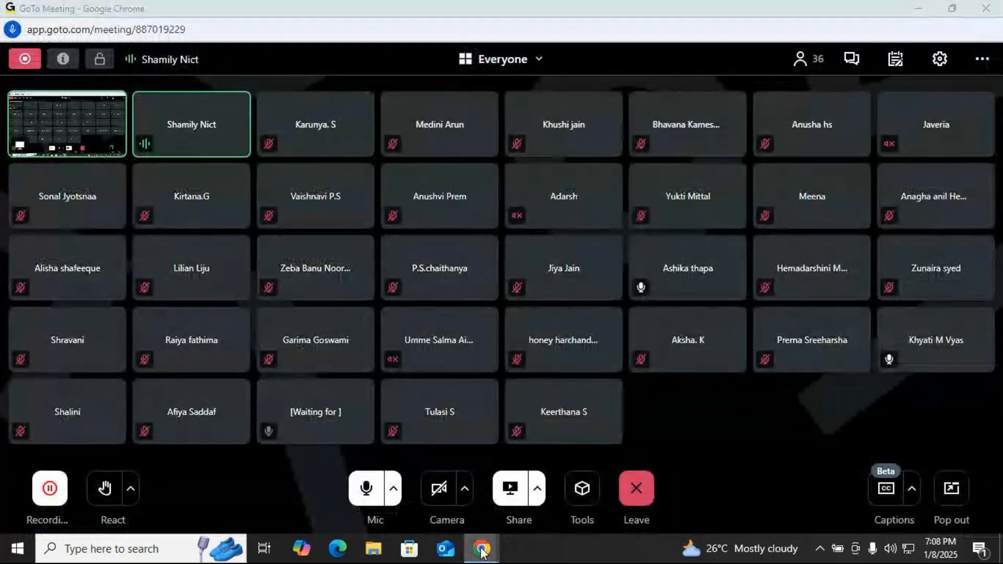
click(481, 549)
click(327, 494)
click(214, 15)
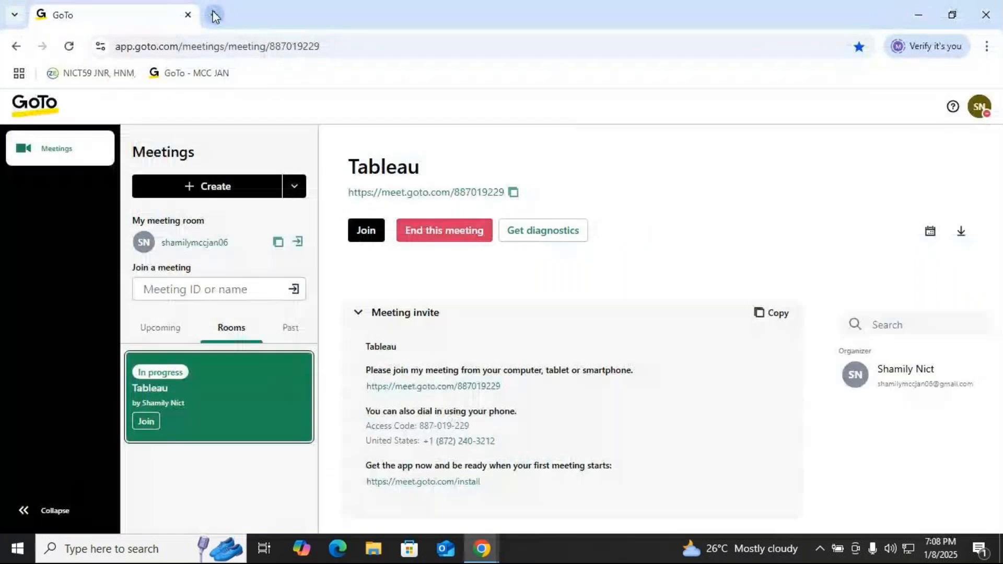
text(whatsApp)
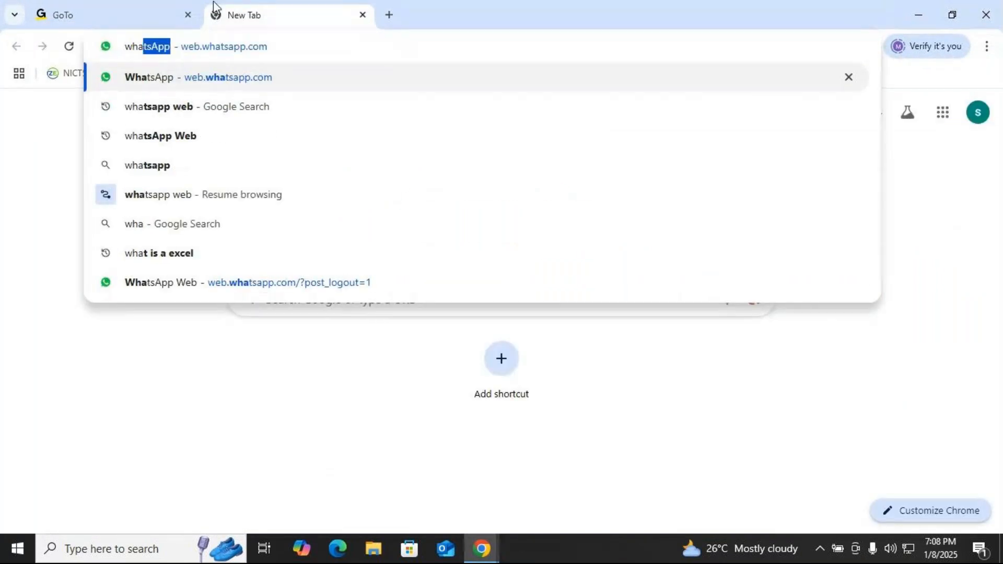
key(Return)
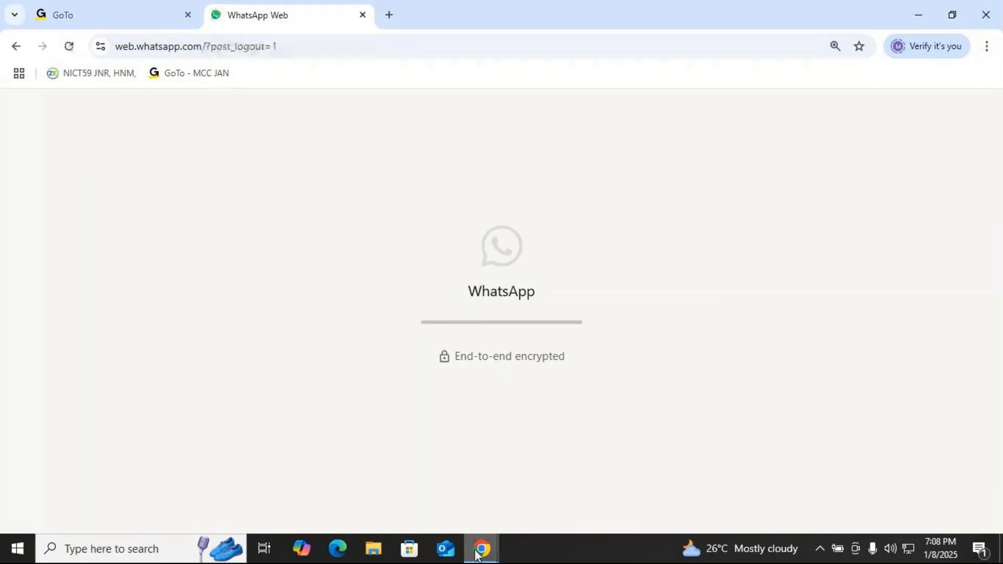
Return to the GoTo meeting window and stop sharing the screen.
click(510, 498)
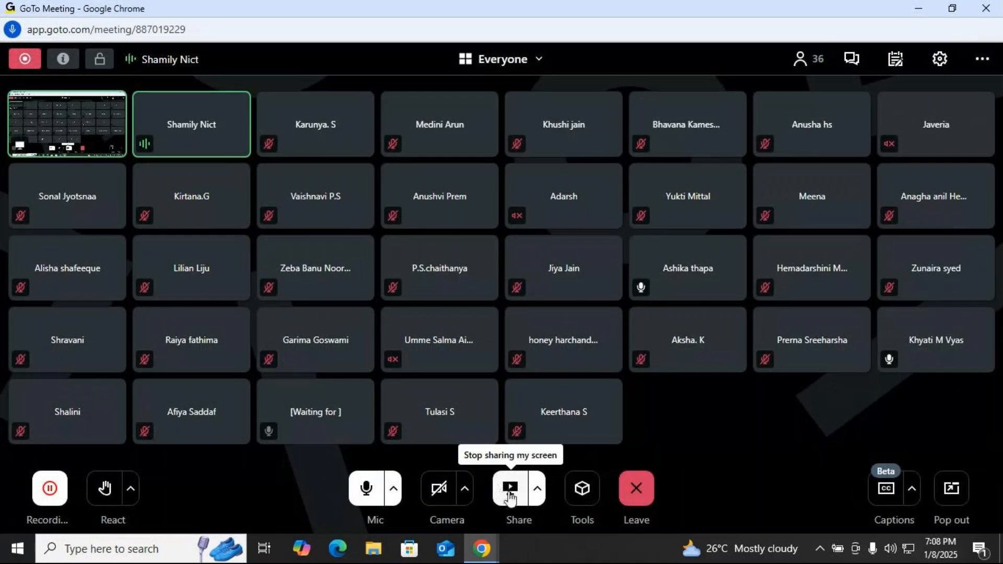